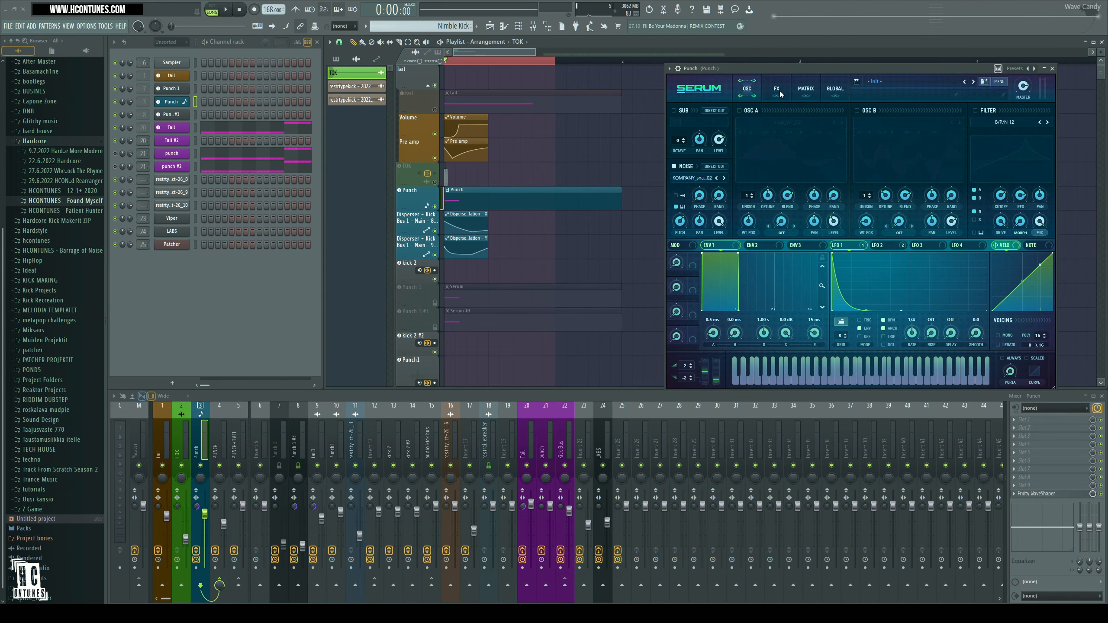
# - Check the Punch synth's effects page and audition the raw punch from its oscillator page
pyautogui.click(779, 90)
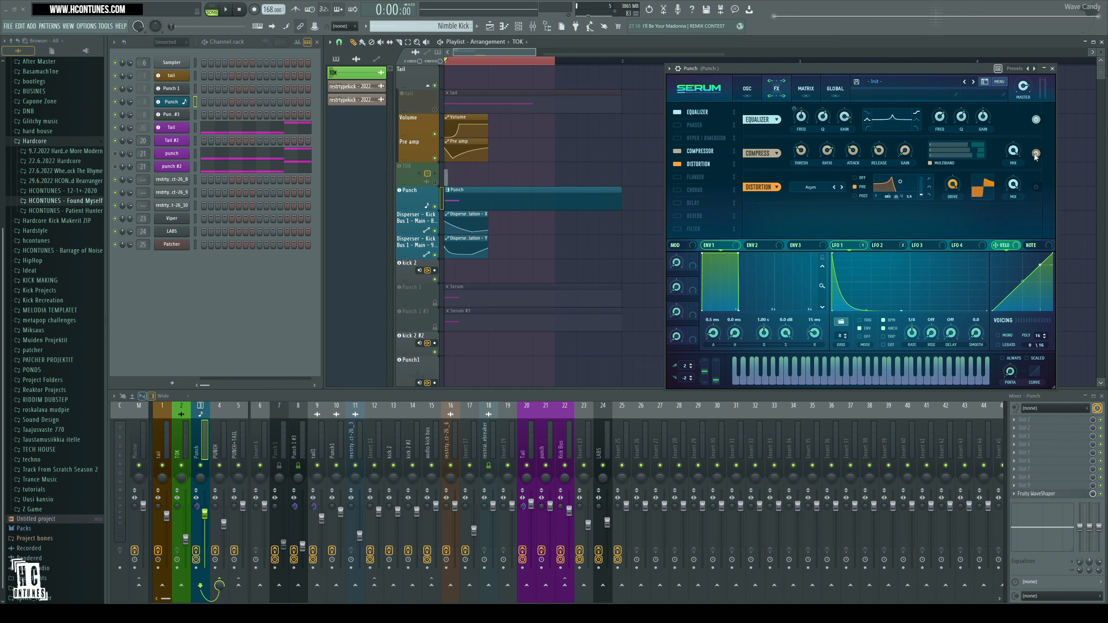
pyautogui.click(745, 87)
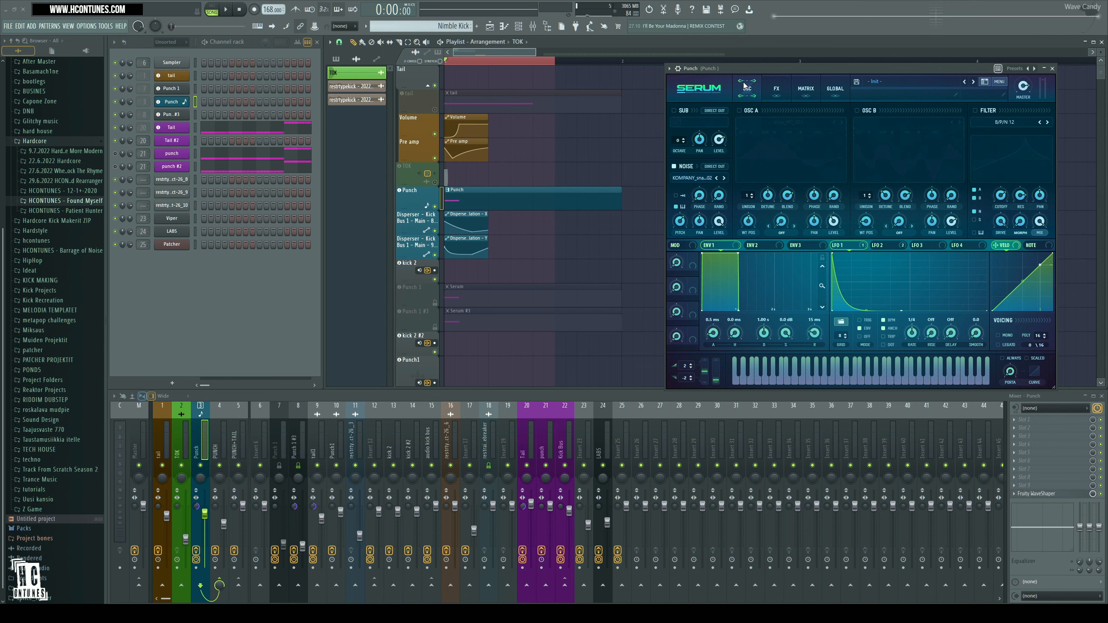
pyautogui.press('space')
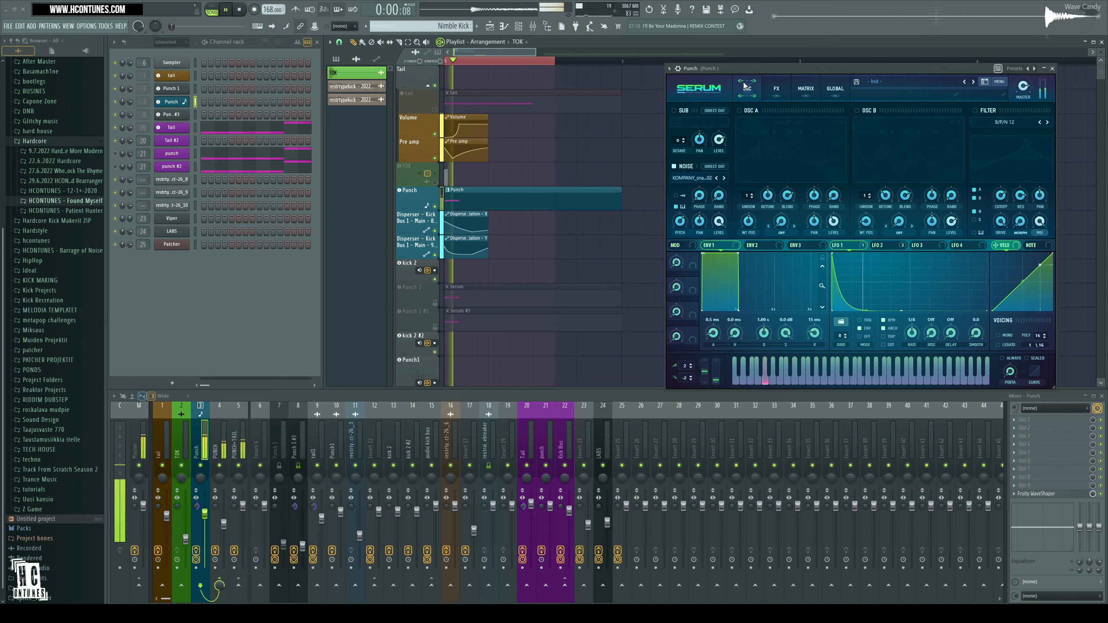
pyautogui.press('space')
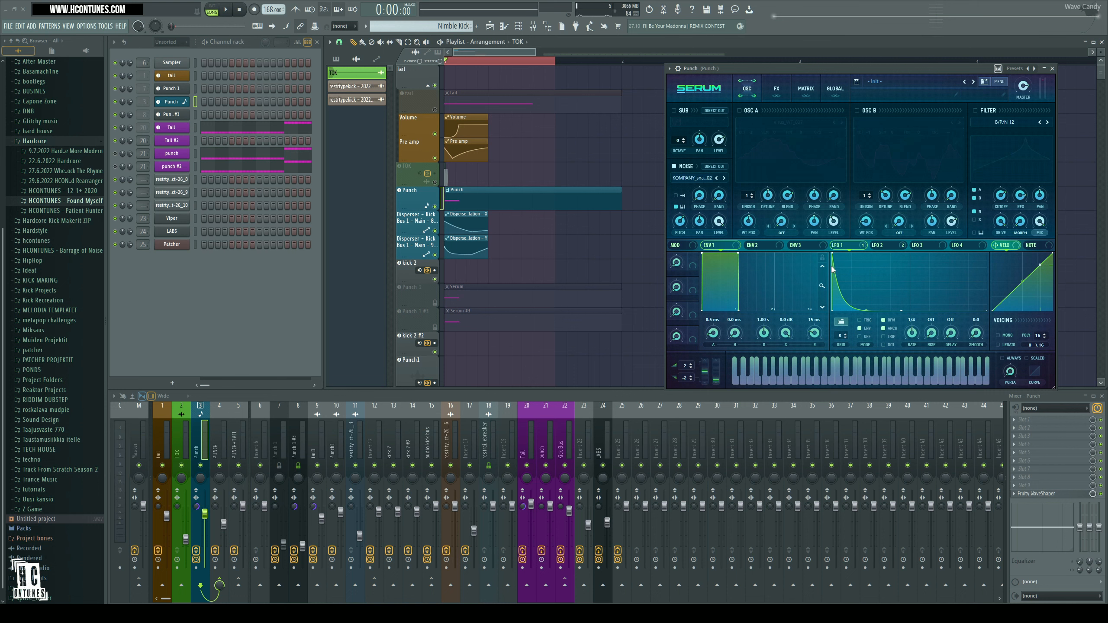
# - Check the modulation matrix, and turn on the B/P/N 12 filter in the Punch patch and audition it
pyautogui.click(807, 88)
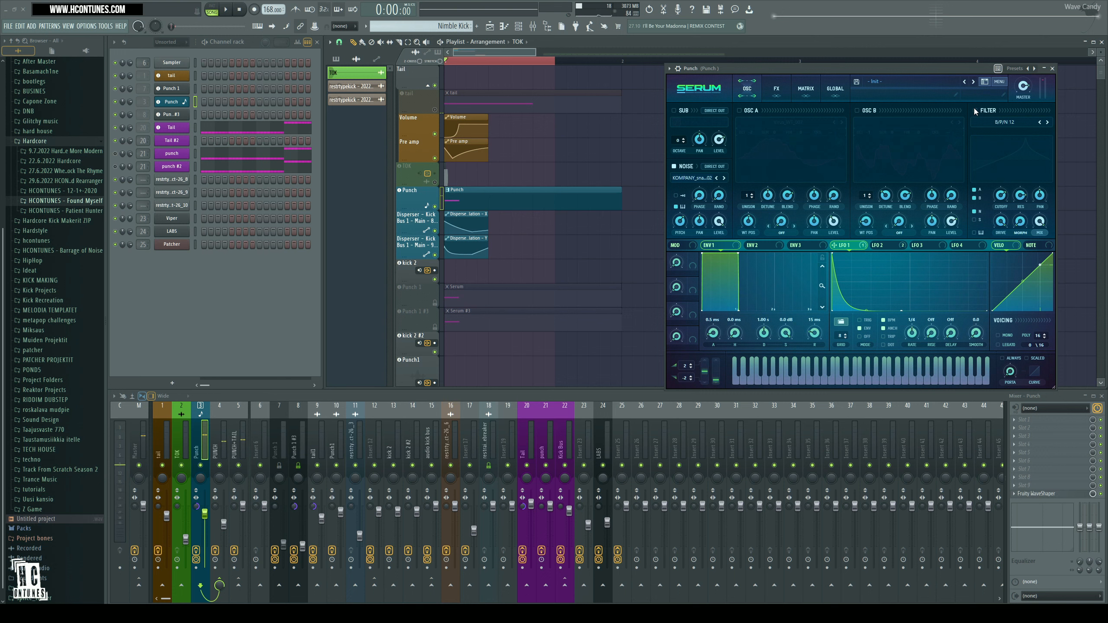
pyautogui.click(976, 111)
pyautogui.press('space')
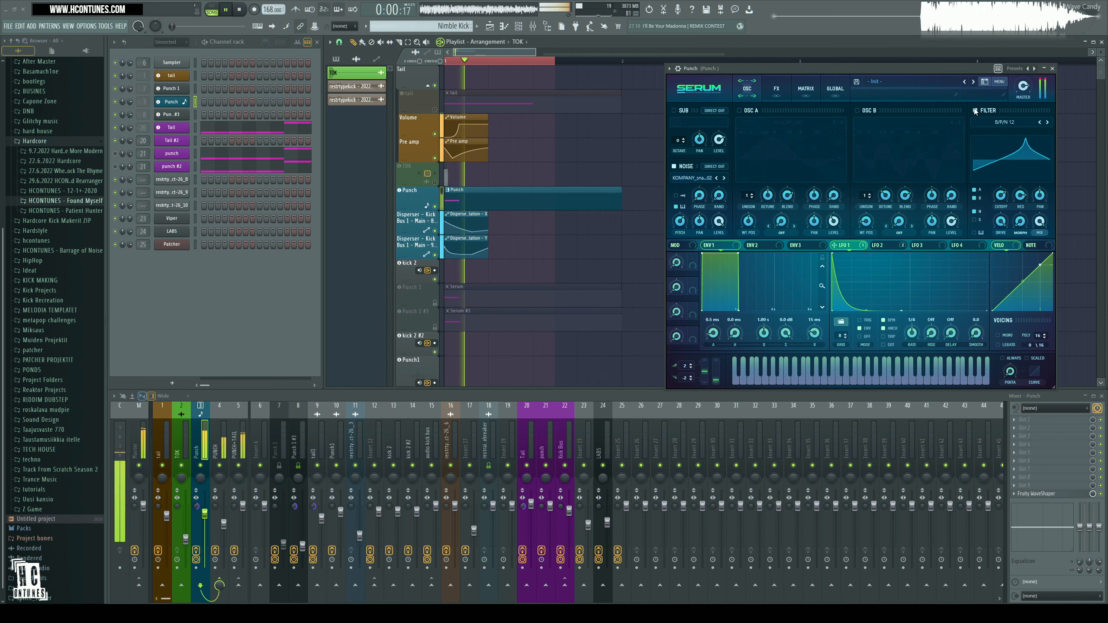
pyautogui.press('space')
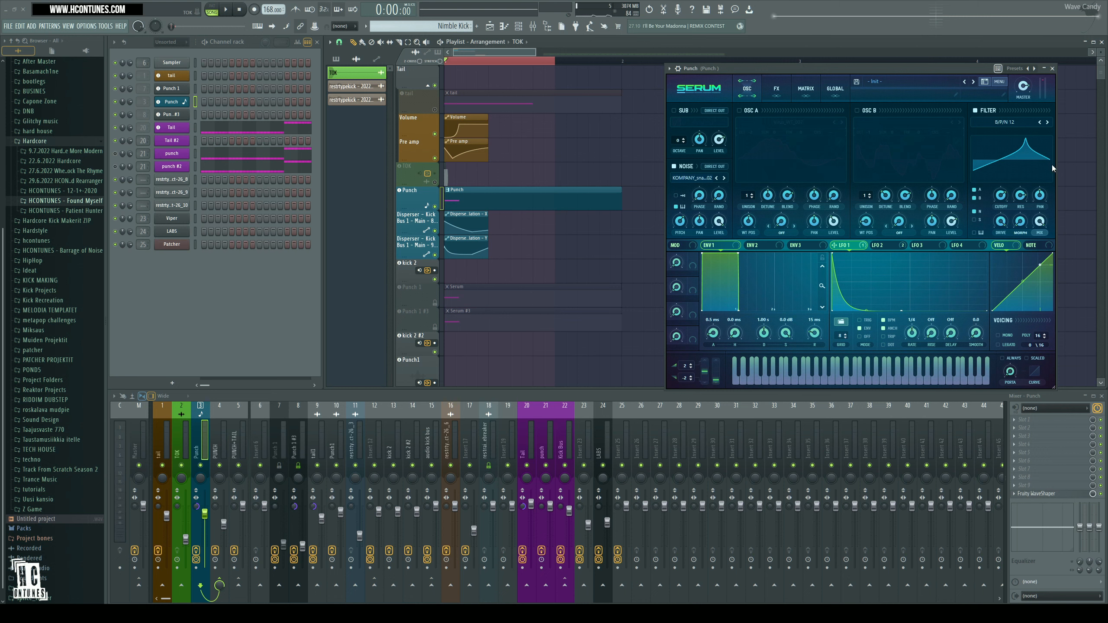
# - Turn on the multiband compressor in the Punch patch's effects rack and audition the punch
pyautogui.click(776, 89)
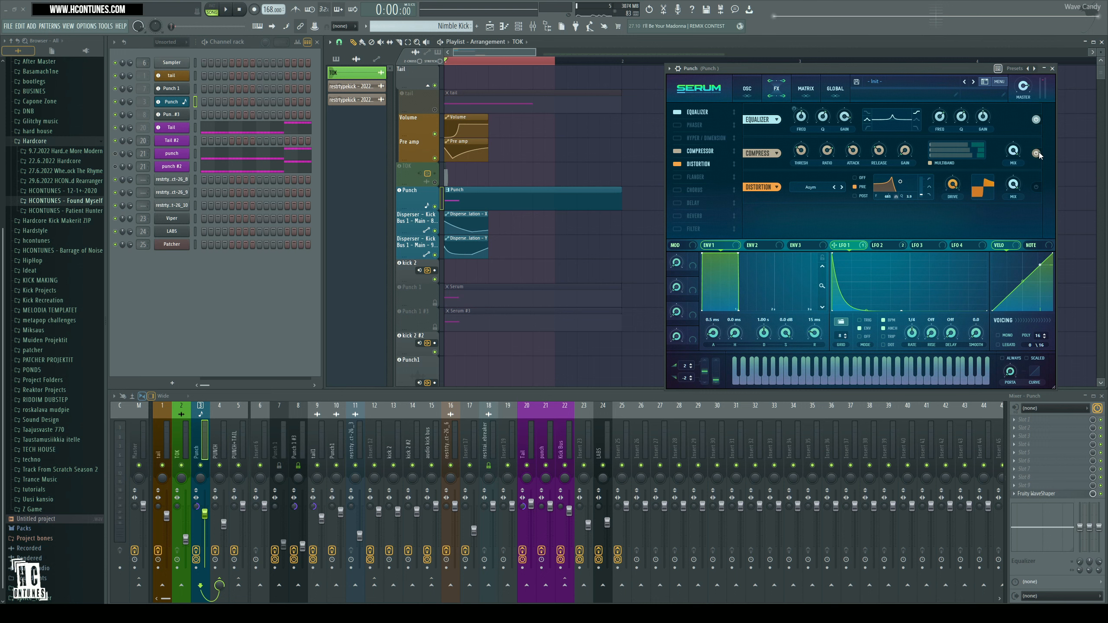
pyautogui.press('space')
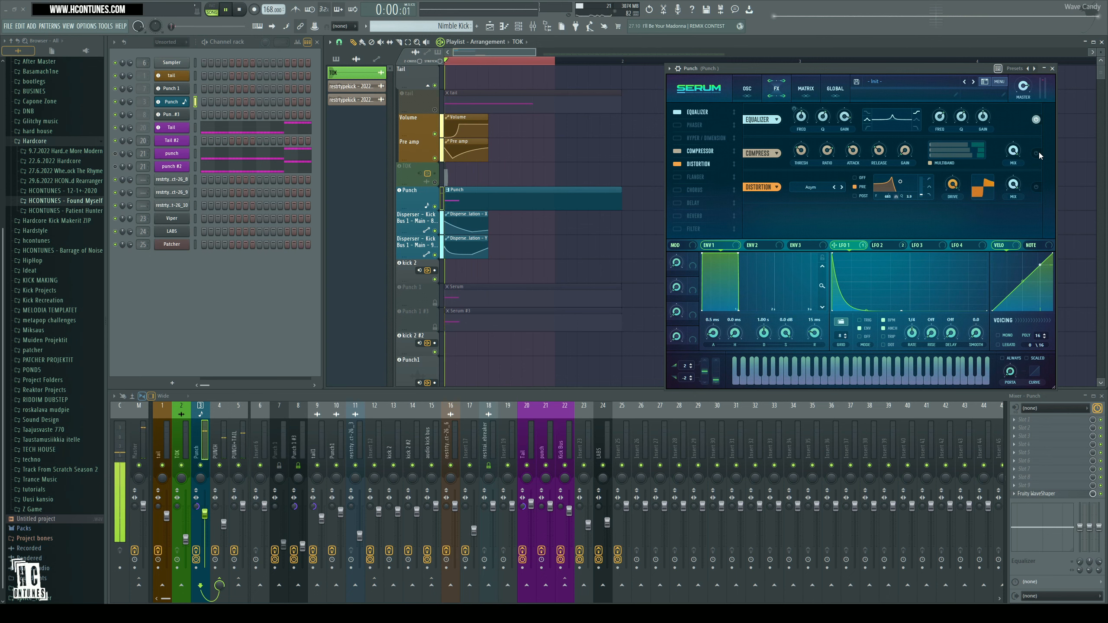
pyautogui.click(1039, 153)
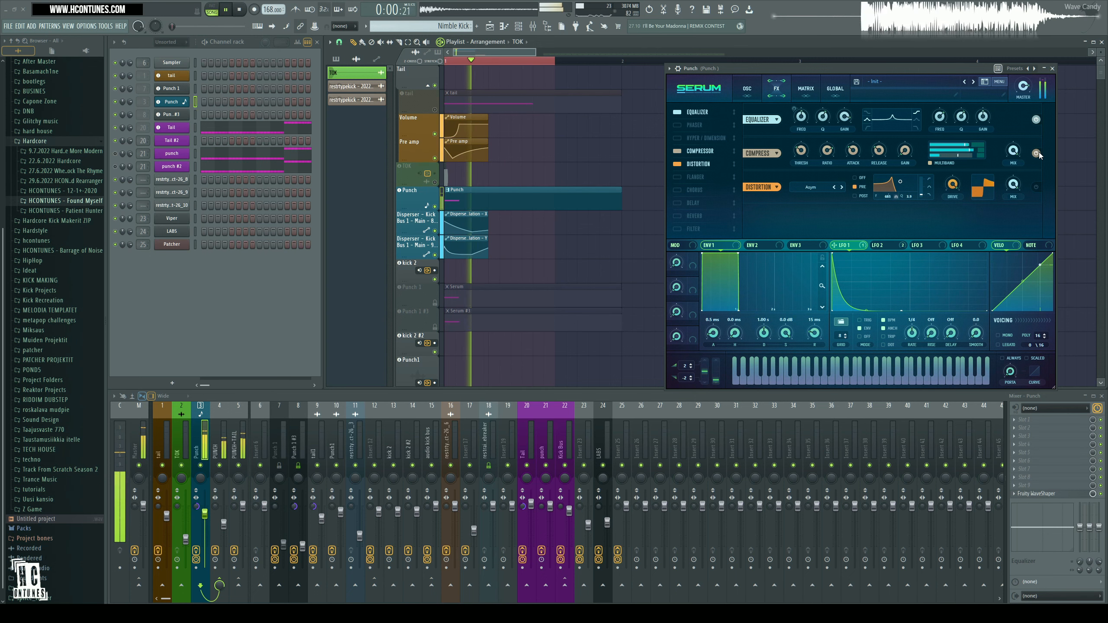
pyautogui.press('space')
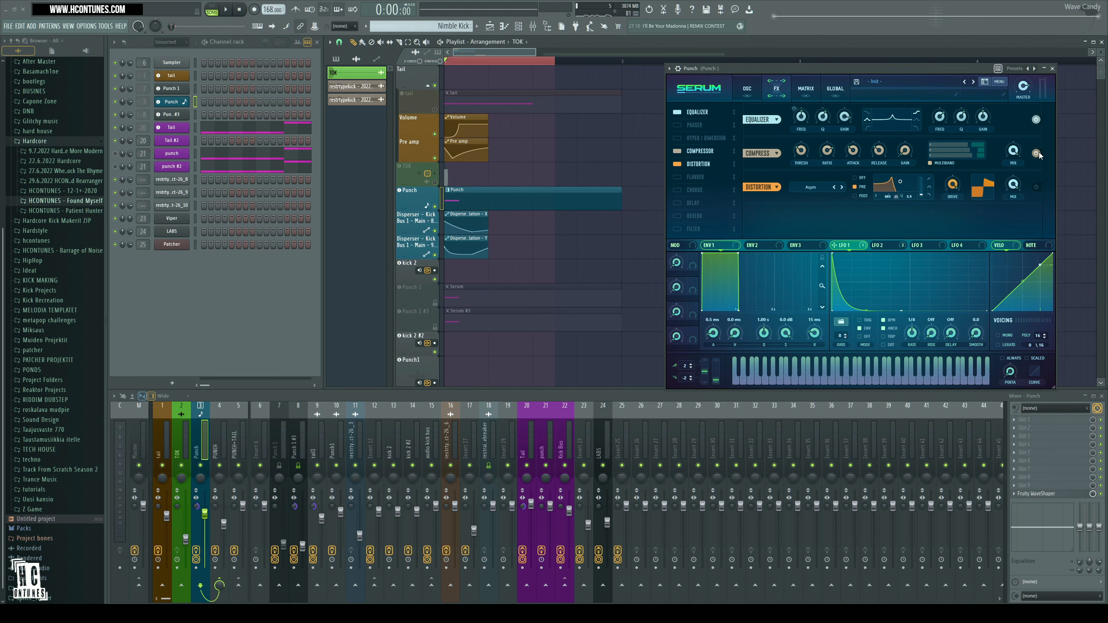
pyautogui.press('space')
pyautogui.press('space')
pyautogui.press('space')
# - Turn on the Asym distortion in the Punch patch's effects rack with its filter set to Pre
pyautogui.click(1037, 188)
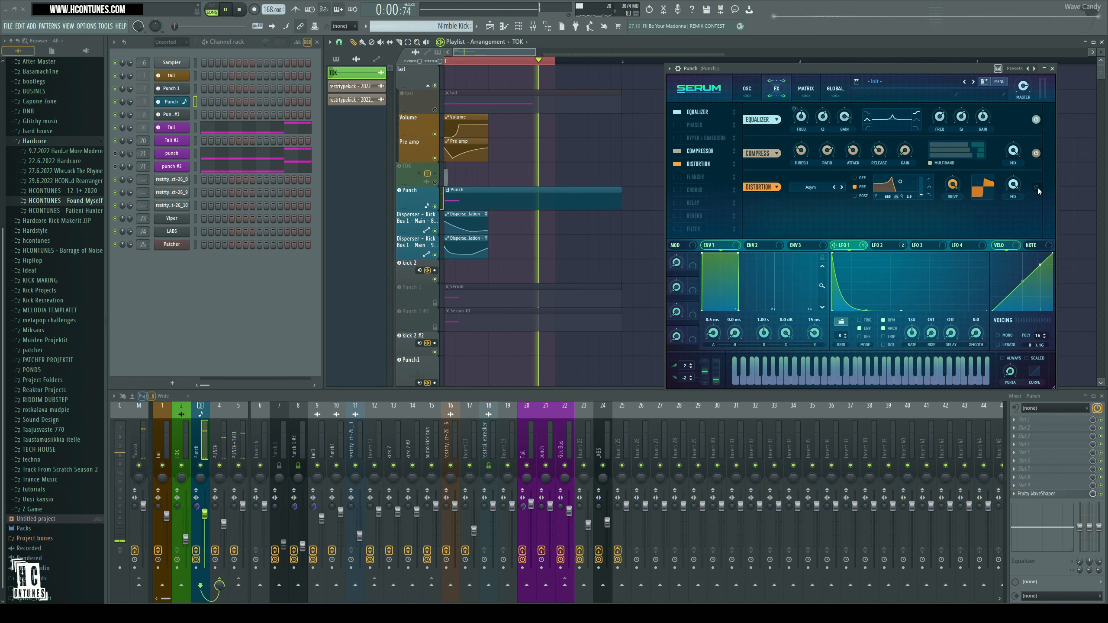
pyautogui.click(1037, 188)
pyautogui.press('space')
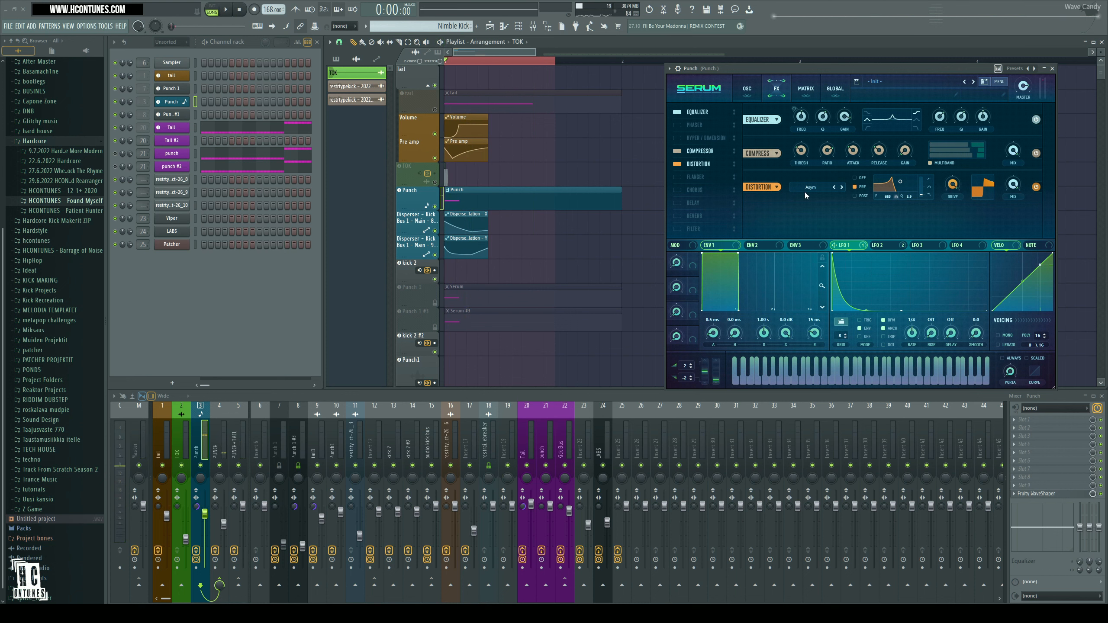
pyautogui.click(855, 187)
# - Review the Punch patch's filter and distortion, and switch from the synth to the Fruity WaveShaper on the Punch mixer insert
pyautogui.click(748, 89)
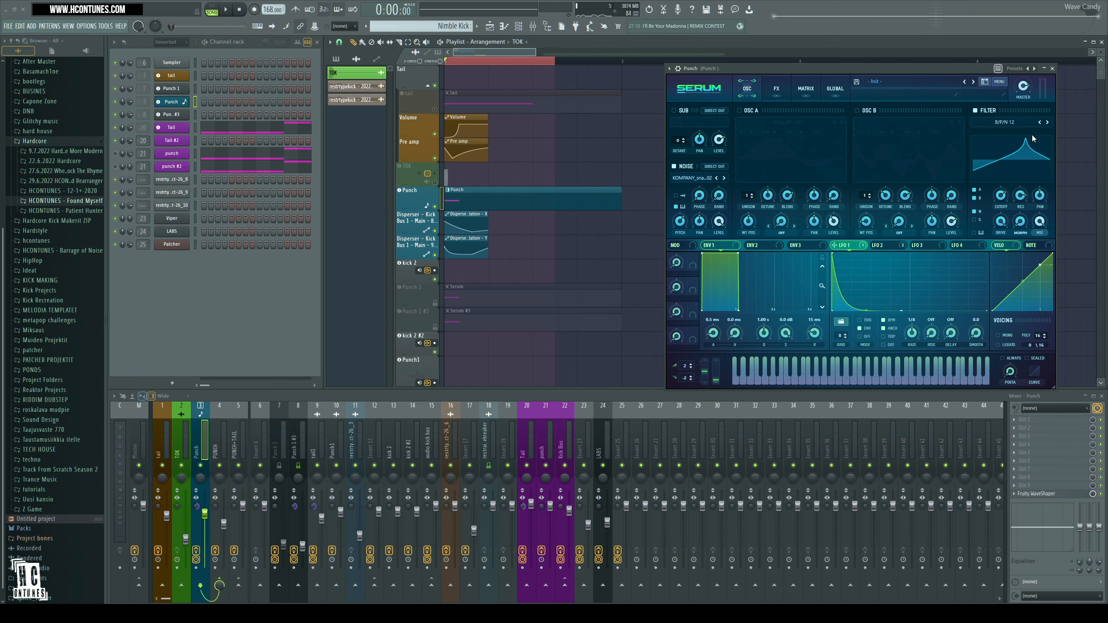
pyautogui.click(777, 90)
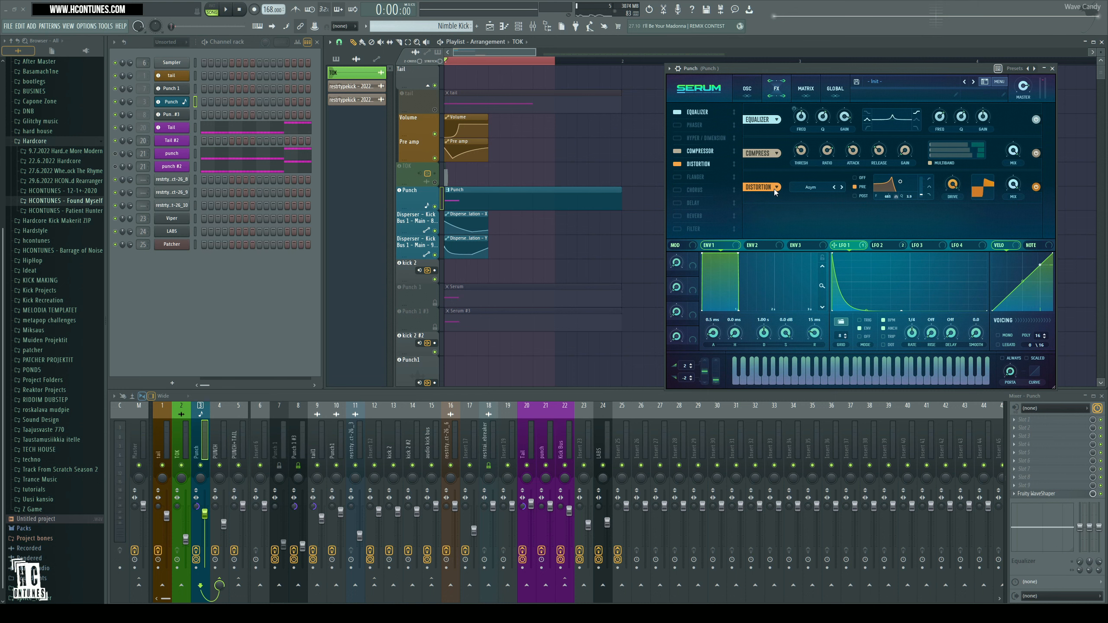
pyautogui.click(1053, 68)
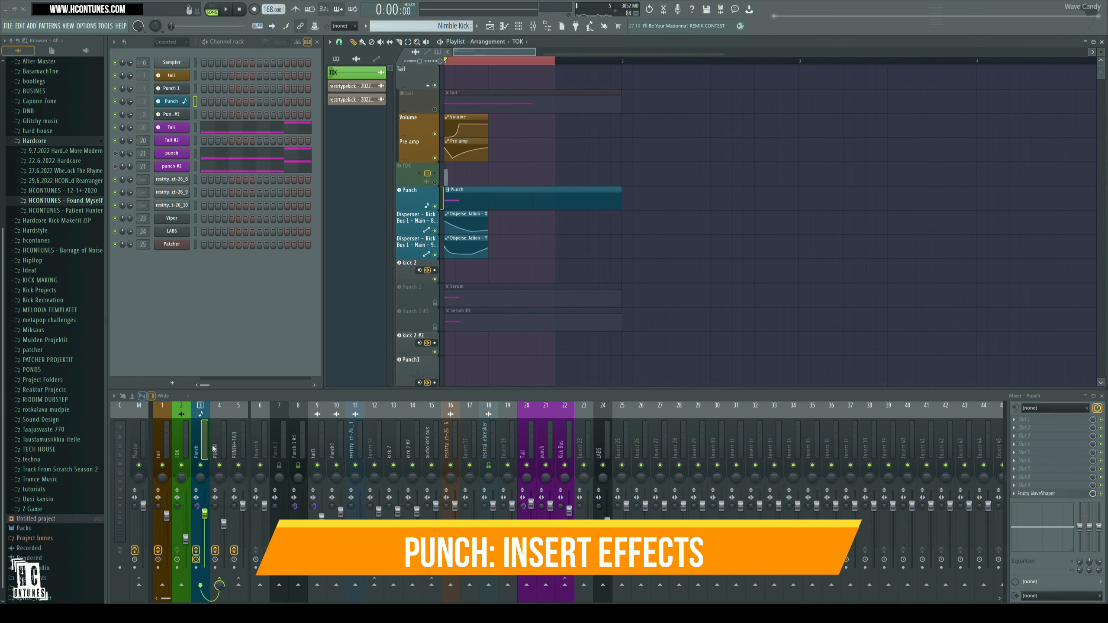
pyautogui.click(1036, 495)
# - Open the Disperser on the PUNCH mixer track and audition it with its X and Y modulation automation
pyautogui.click(219, 444)
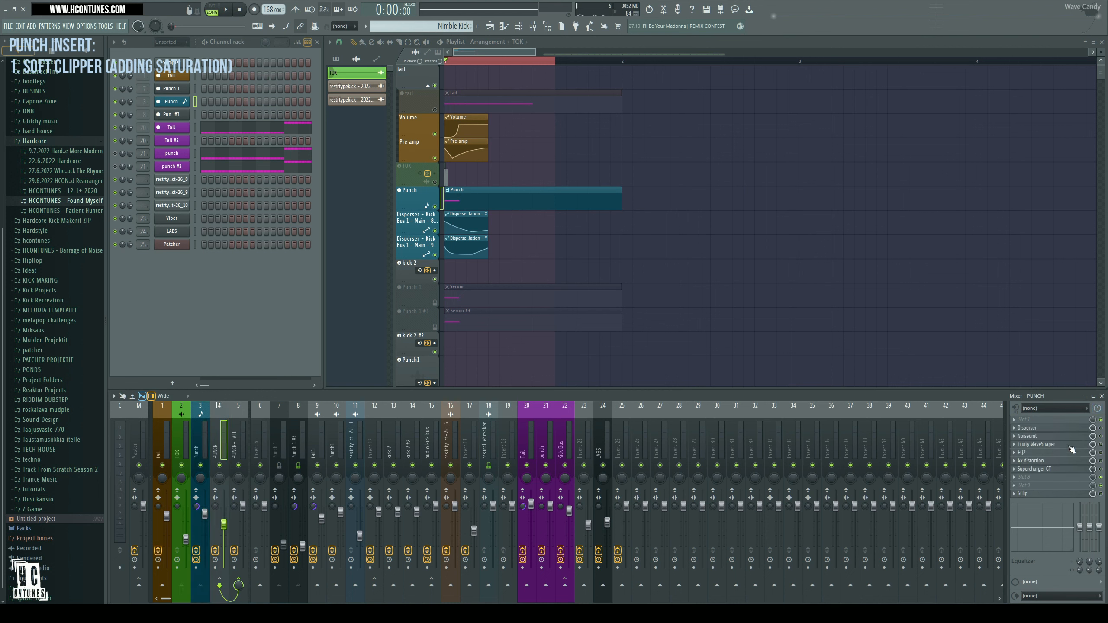
pyautogui.click(1060, 428)
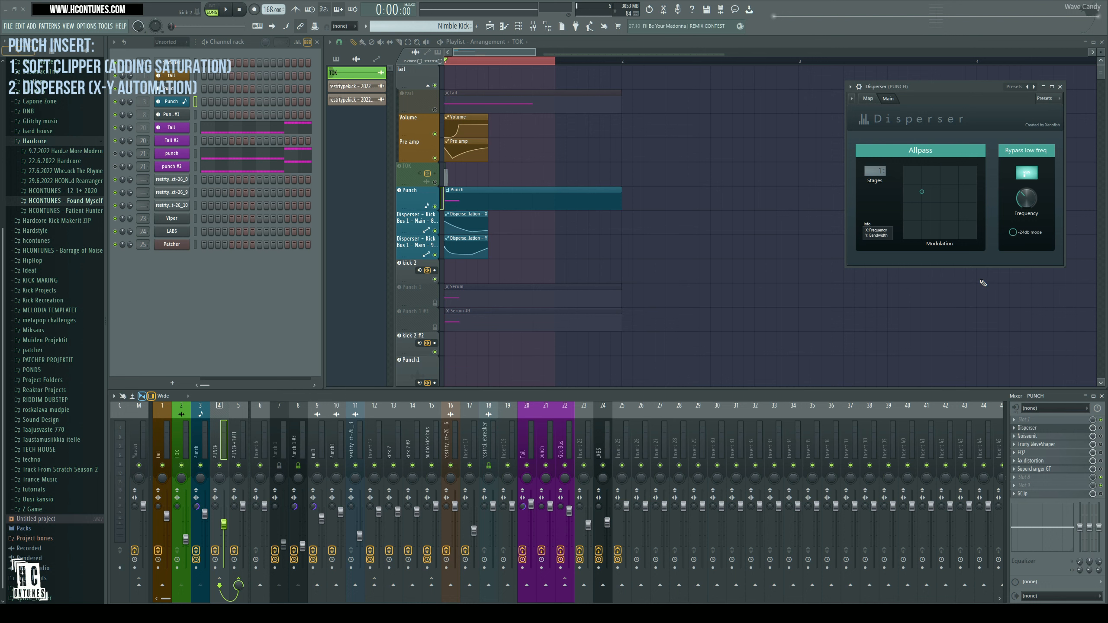
pyautogui.scroll(4, 498, 272)
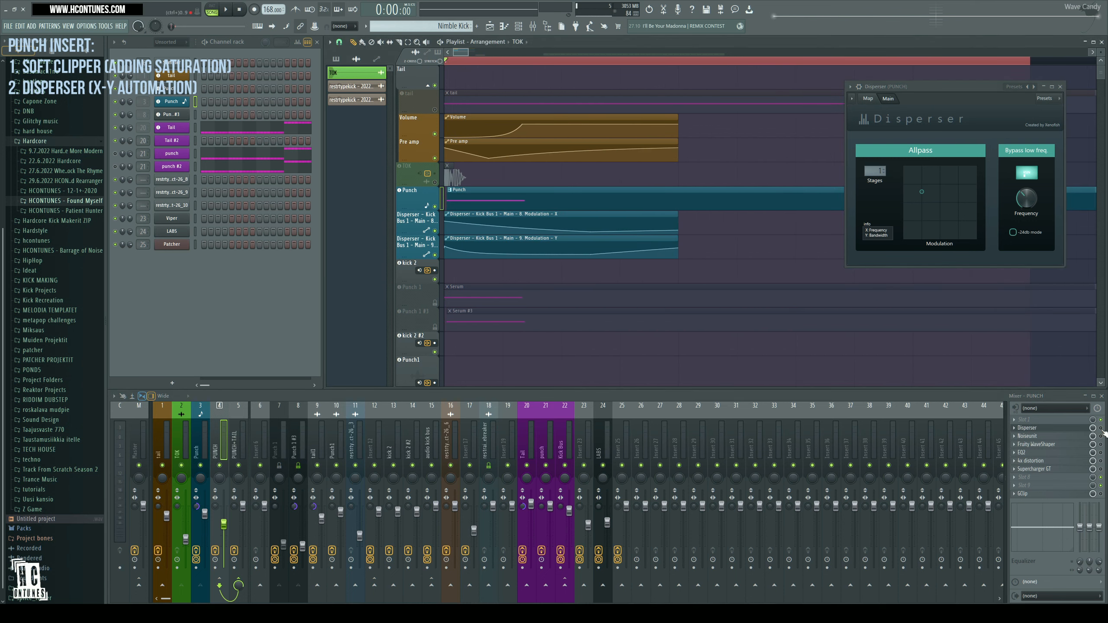
pyautogui.press('space')
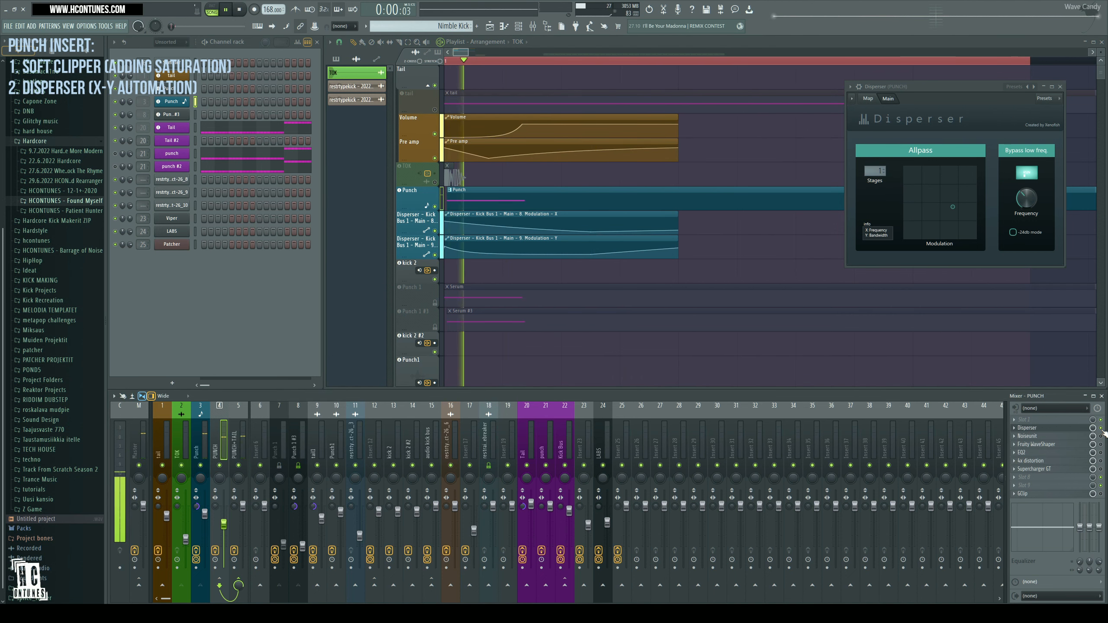
pyautogui.press('space')
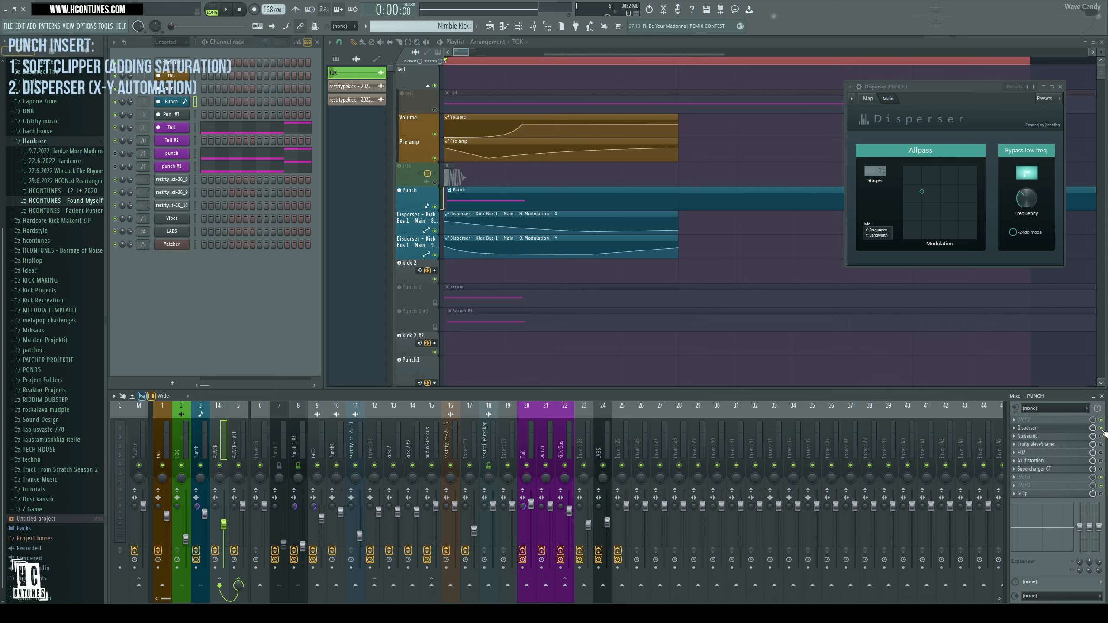
pyautogui.press('space')
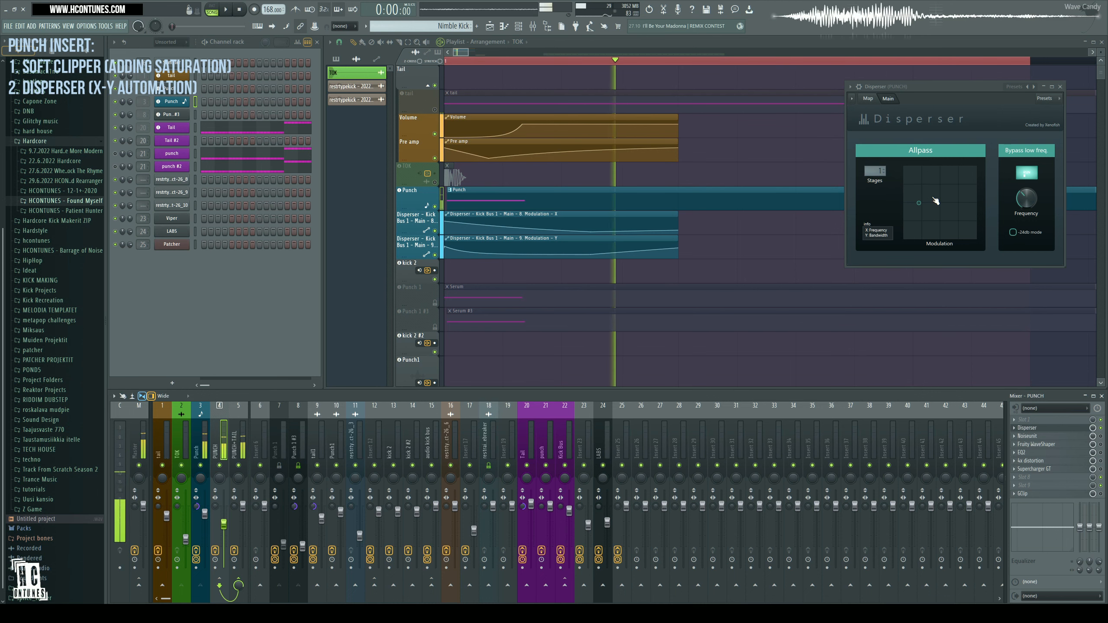
pyautogui.press('space')
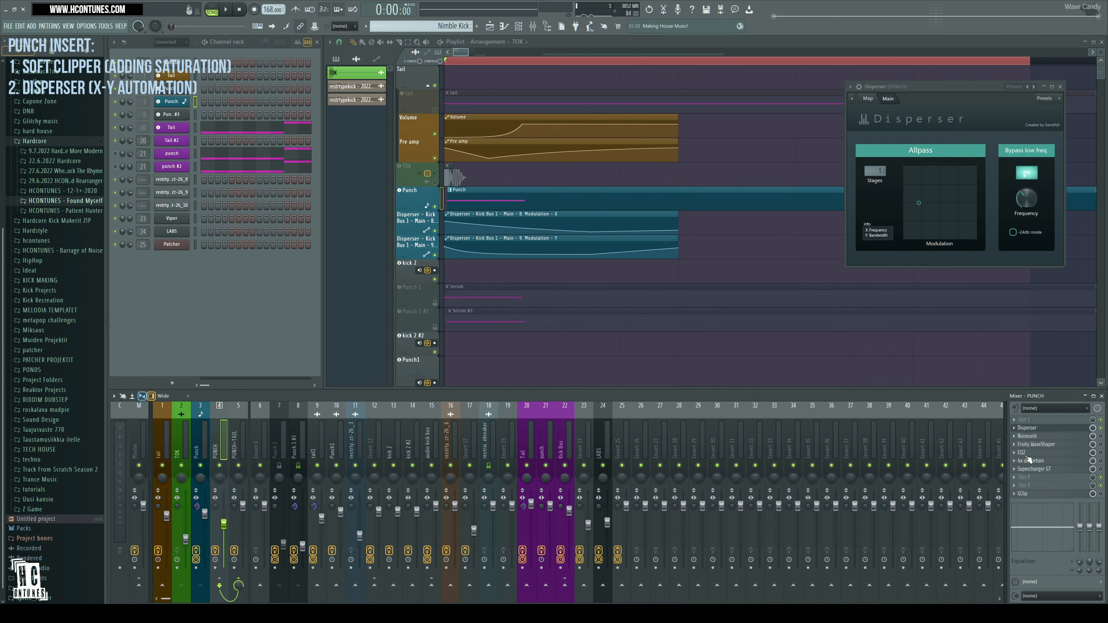
# - Add a new Disperser to the PUNCH mixer track and set its modulation pad to about X 53% and Y 66%
pyautogui.click(1027, 429)
pyautogui.press('F8')
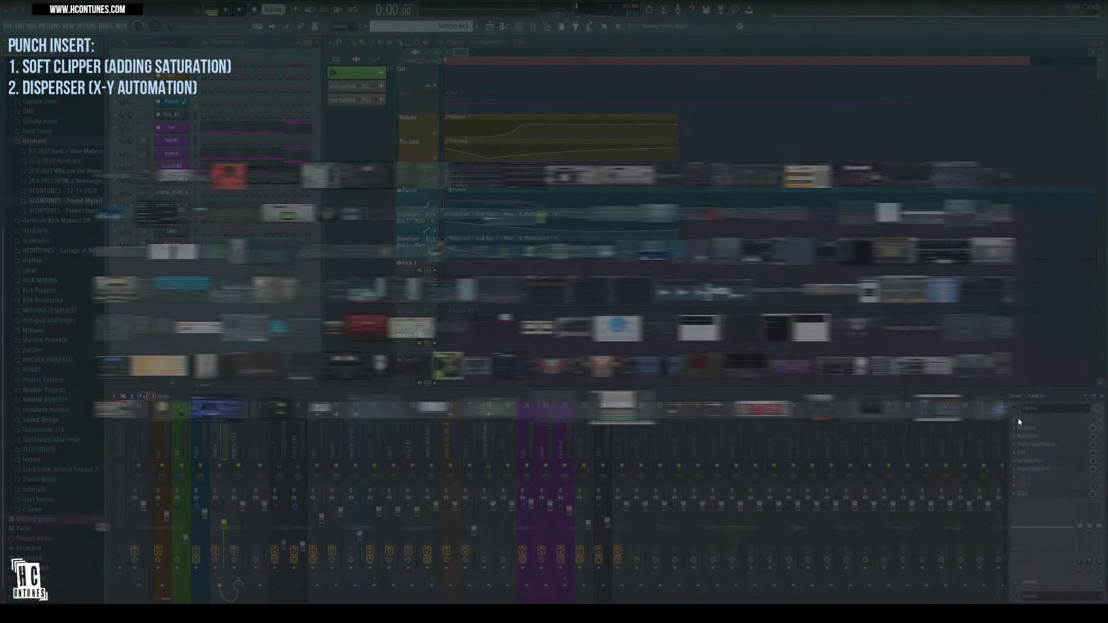
pyautogui.write('dispe')
pyautogui.click(693, 179)
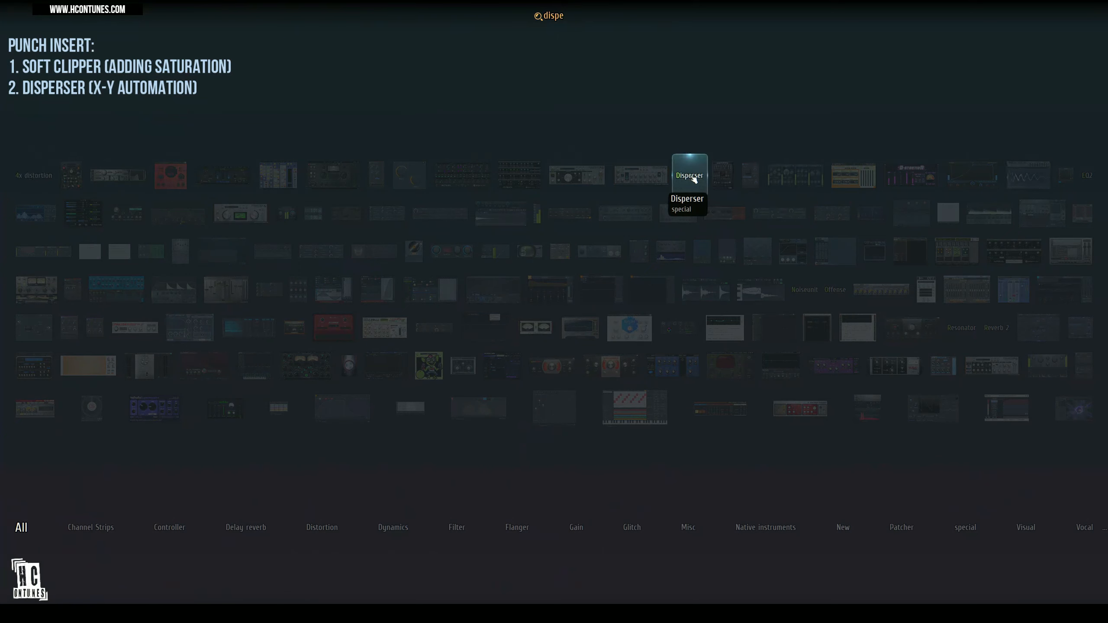
pyautogui.moveTo(110, 117); pyautogui.dragTo(193, 124)
pyautogui.moveTo(209, 241)
pyautogui.mouseDown()
pyautogui.moveTo(219, 233)
pyautogui.moveTo(186, 249)
pyautogui.moveTo(210, 229)
pyautogui.mouseUp()
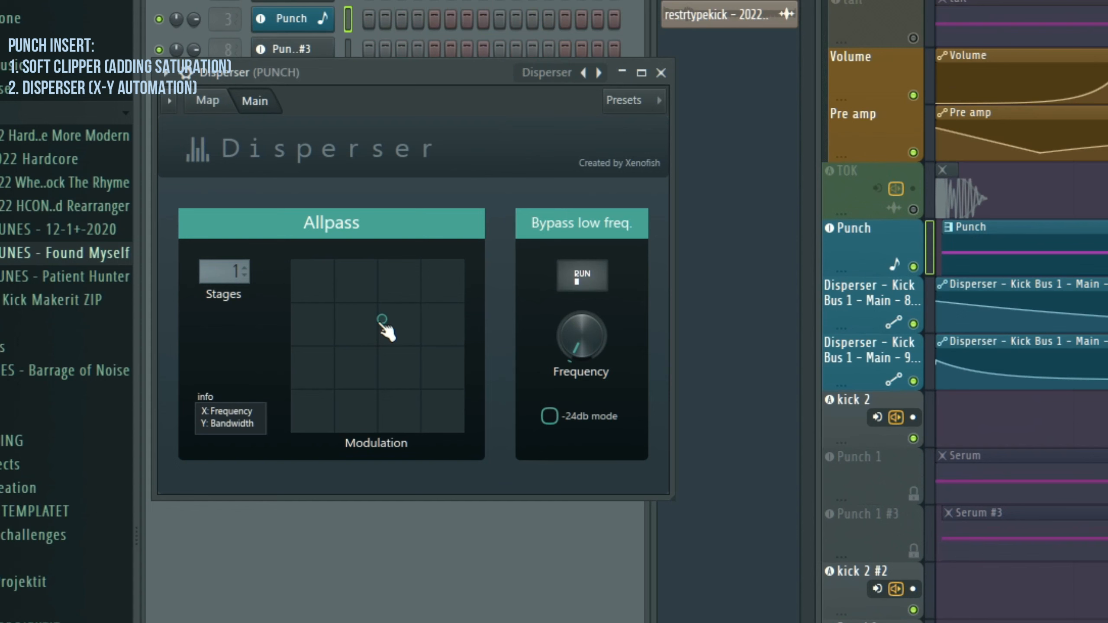
# - Activate the Y and X parameters of the new Disperser's modulation pad for automation and reopen their options
pyautogui.rightClick(208, 229)
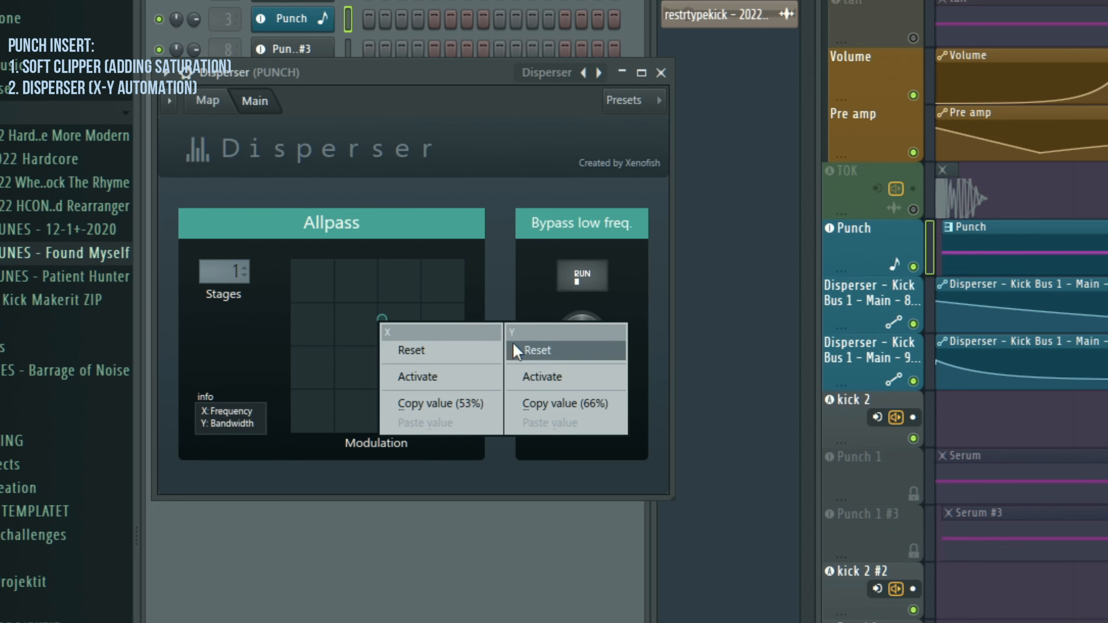
pyautogui.click(549, 375)
pyautogui.rightClick(380, 324)
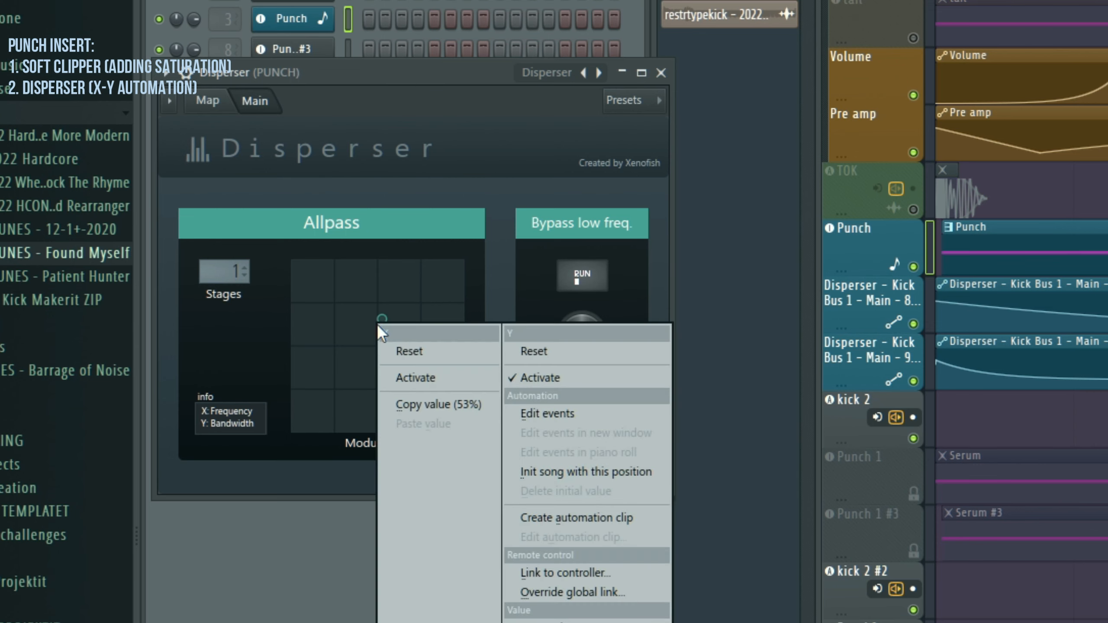
pyautogui.click(419, 375)
pyautogui.rightClick(358, 347)
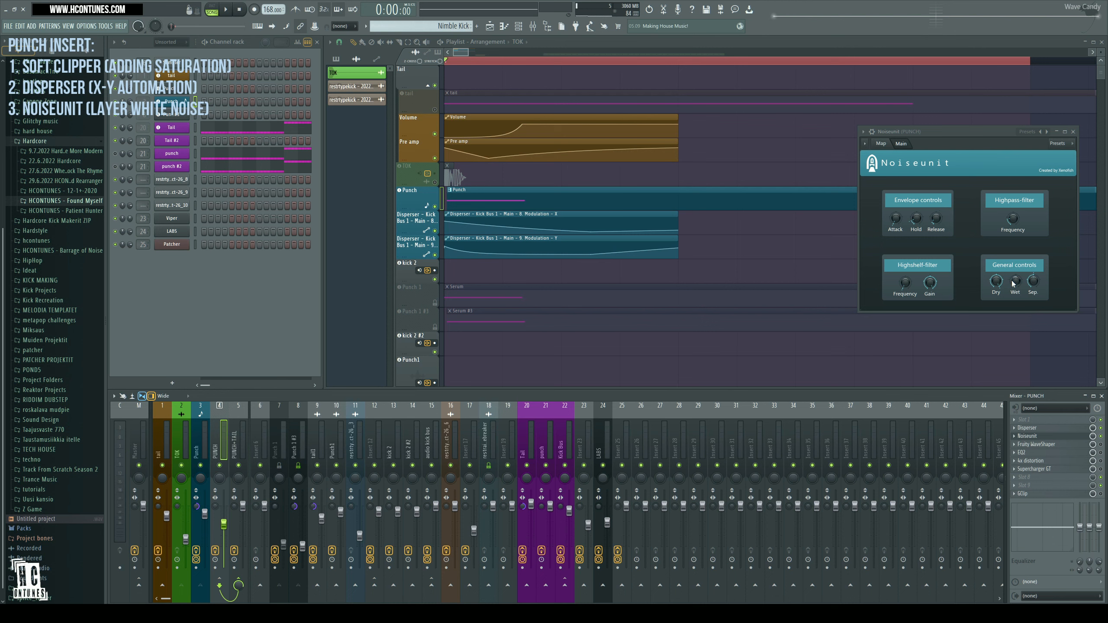
# - Audition the Noiseunit white noise layer on the PUNCH mixer track and close its window
pyautogui.press('space')
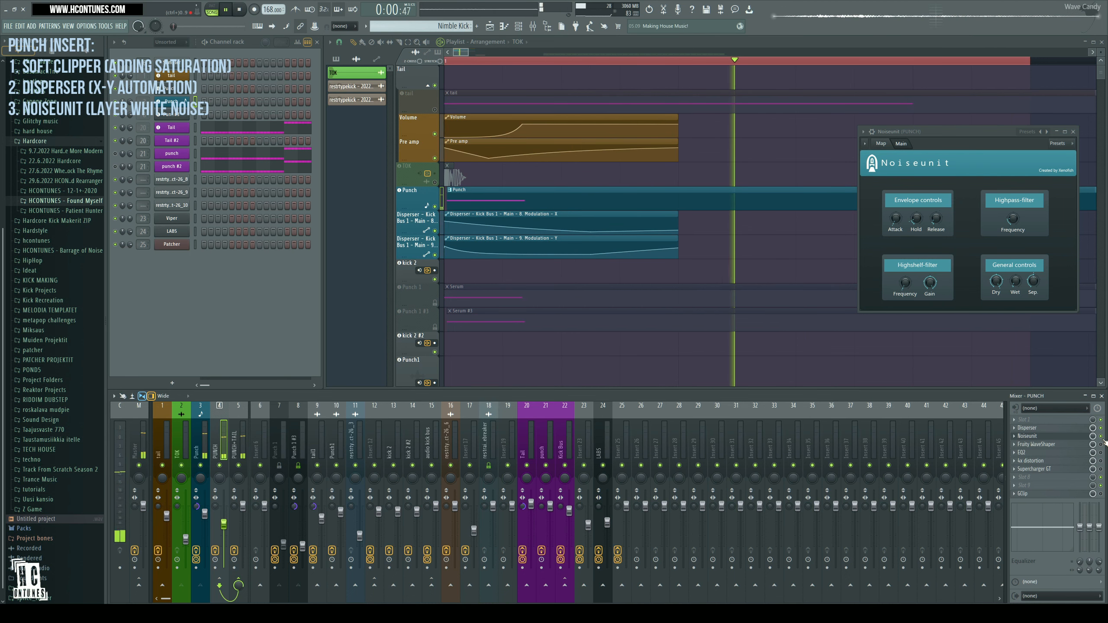
pyautogui.press('space')
pyautogui.click(1065, 437)
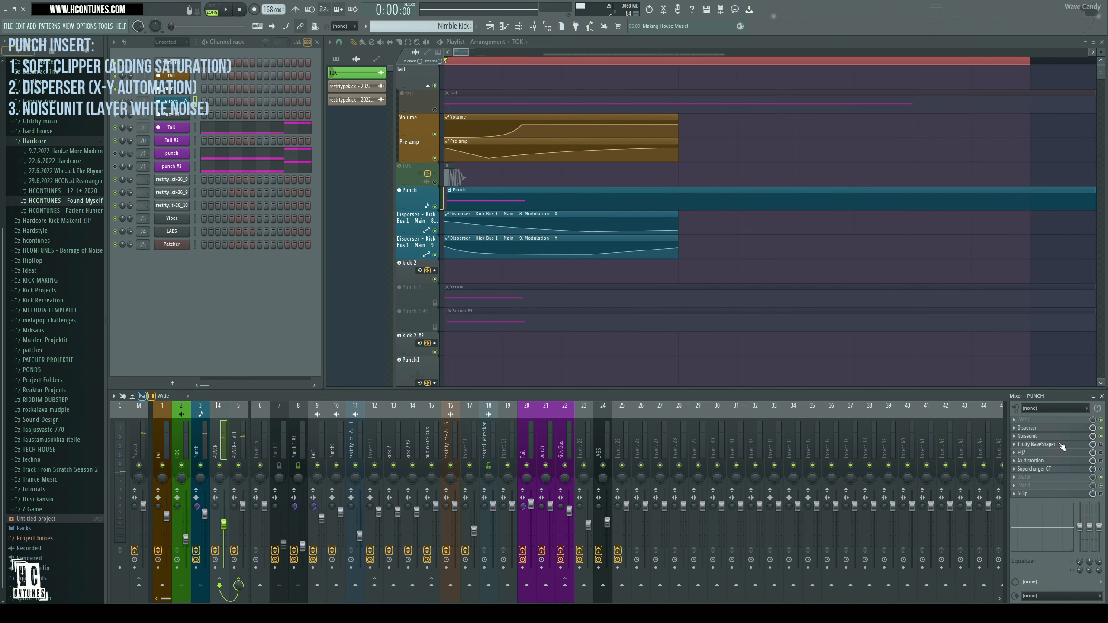
# - Inspect the Fruity WaveShaper curve on the PUNCH track and audition the EQ2 low-mid and mid boosts
pyautogui.click(1063, 445)
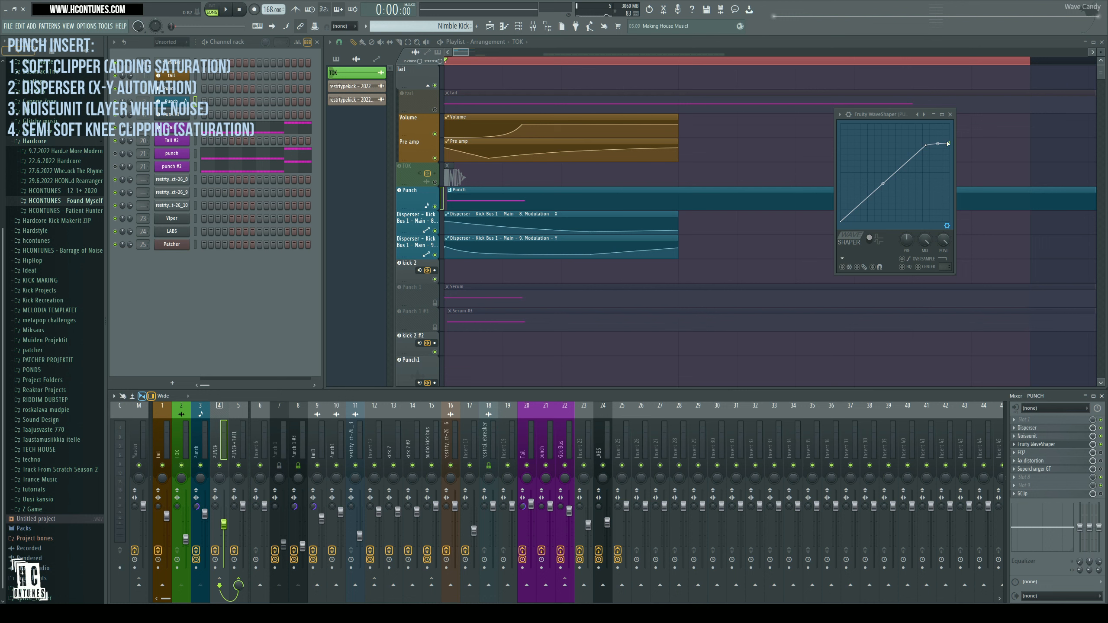
pyautogui.click(1028, 453)
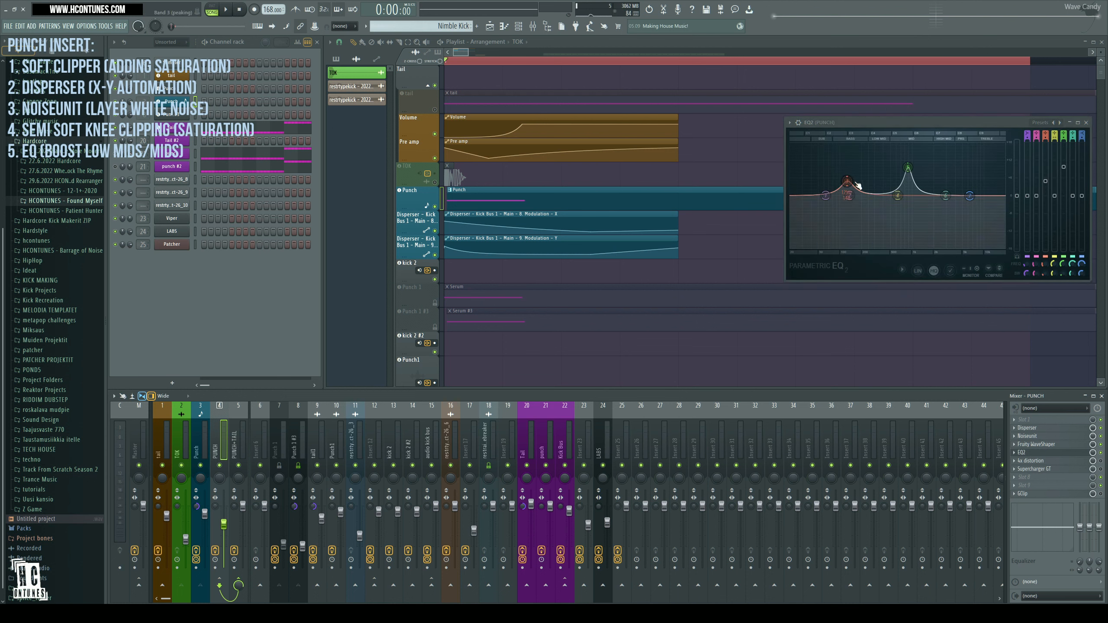
pyautogui.press('space')
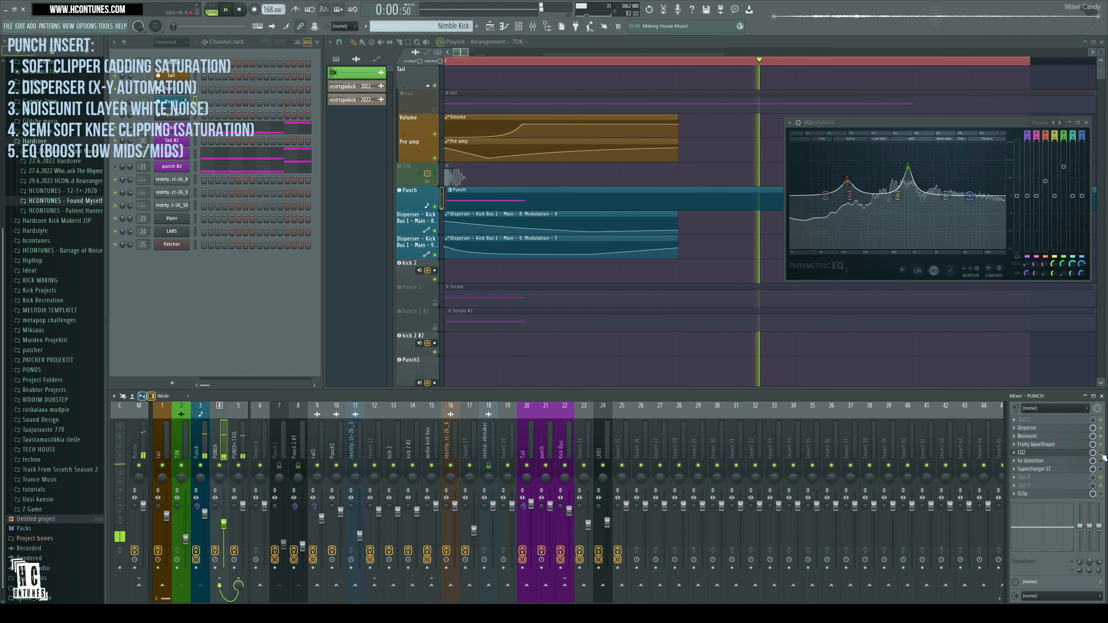
pyautogui.press('space')
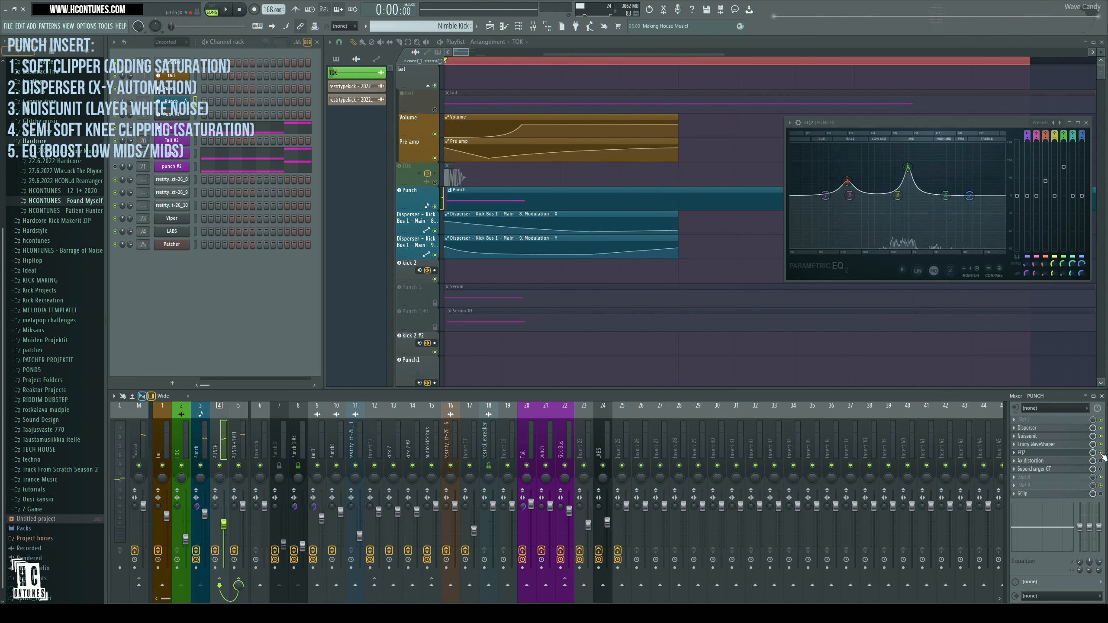
# - Inspect the 4x distortion on the PUNCH mixer track and audition its high-end saturation
pyautogui.click(1025, 453)
pyautogui.click(1030, 460)
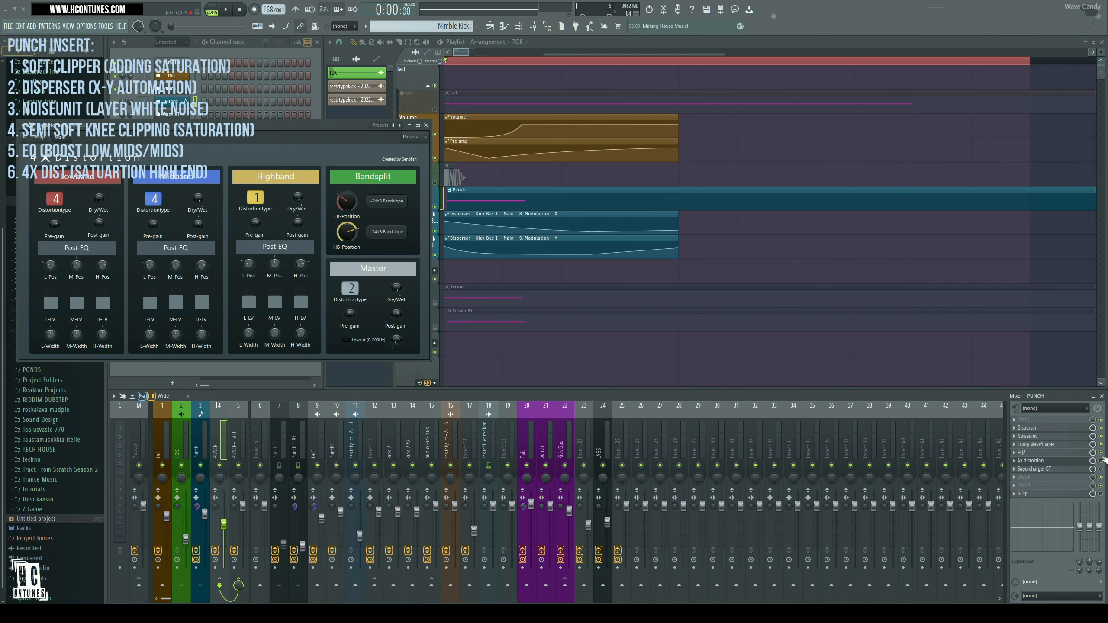
pyautogui.moveTo(266, 133); pyautogui.dragTo(790, 102)
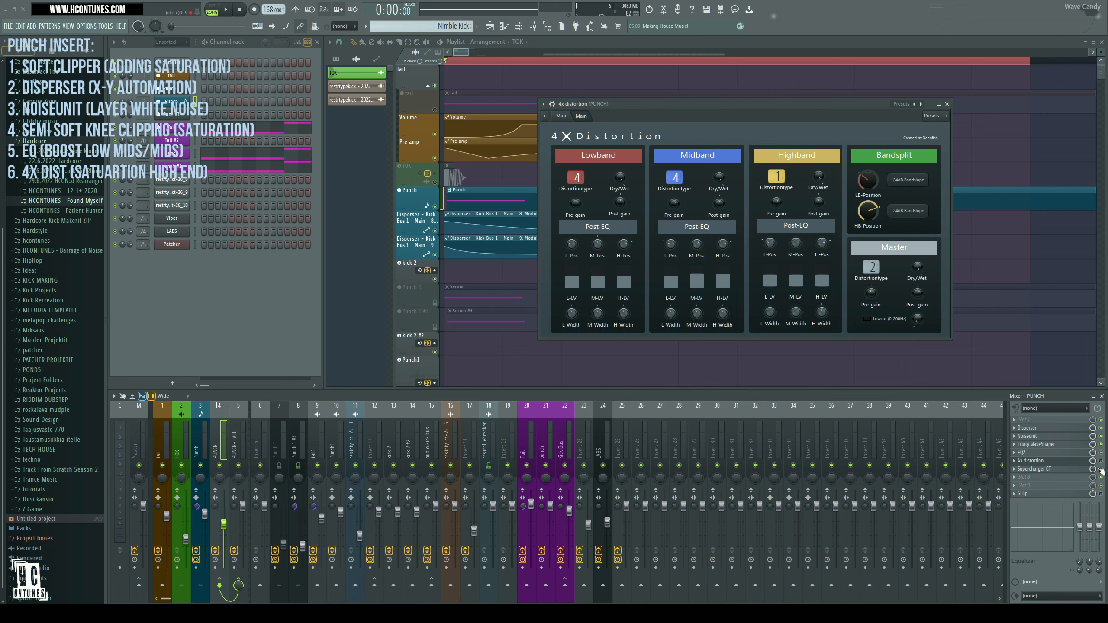
pyautogui.press('space')
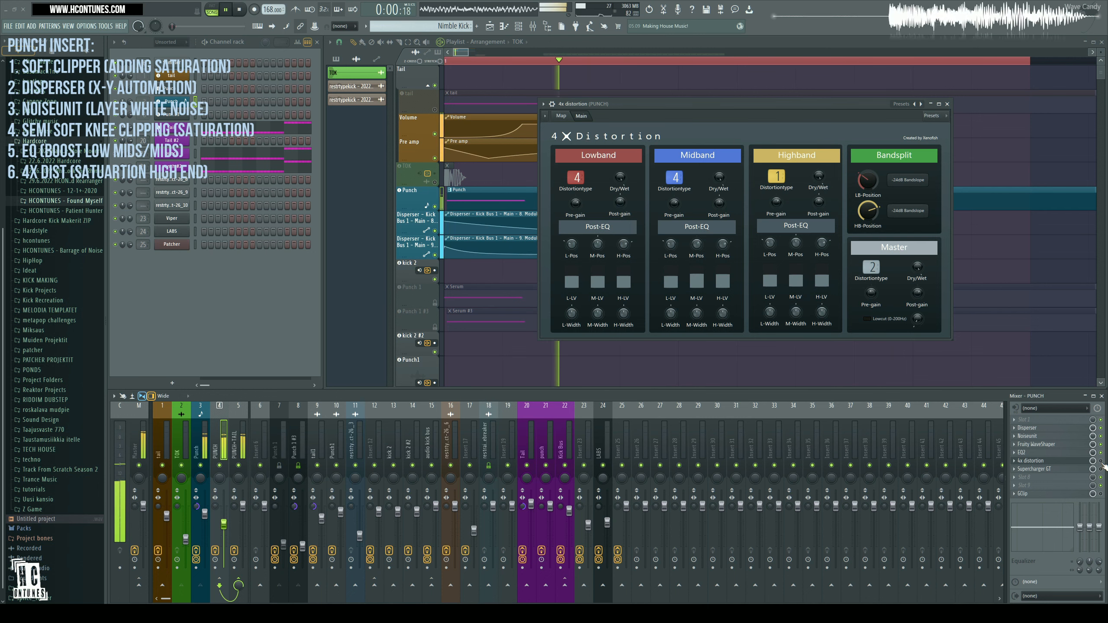
pyautogui.press('space')
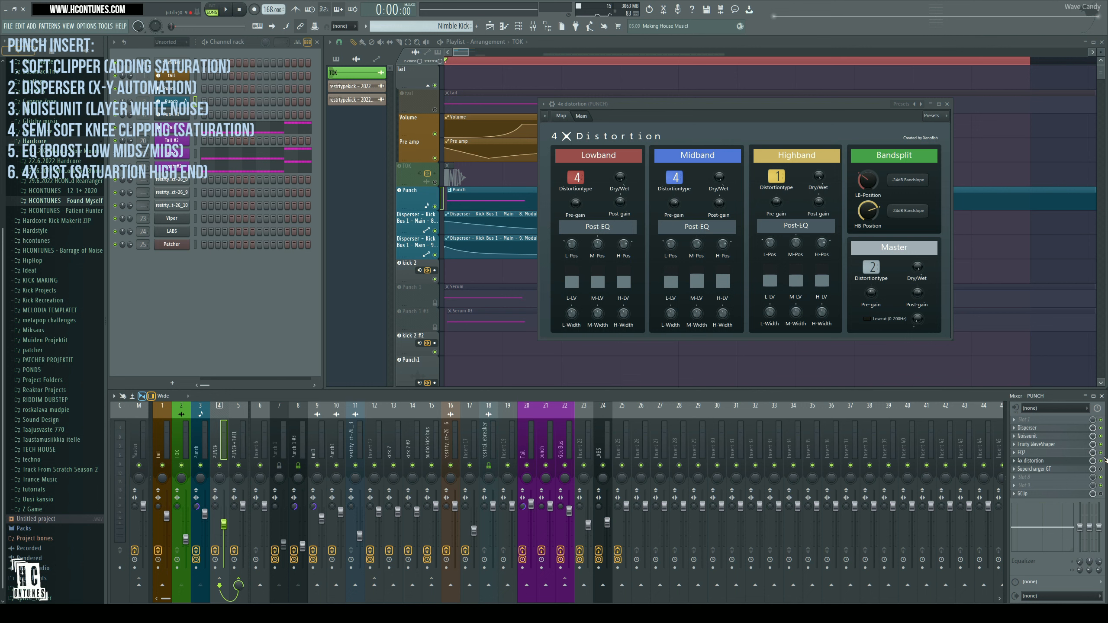
# - Inspect the Supercharger GT compressor on the PUNCH mixer track and audition its effect on attack and loudness
pyautogui.click(1056, 467)
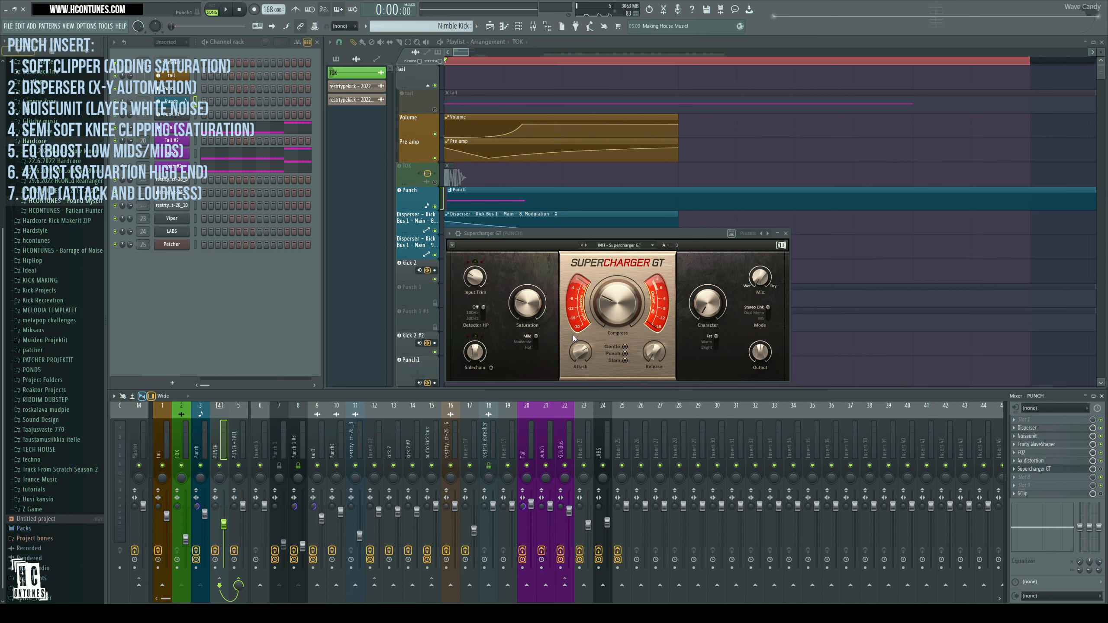
pyautogui.press('space')
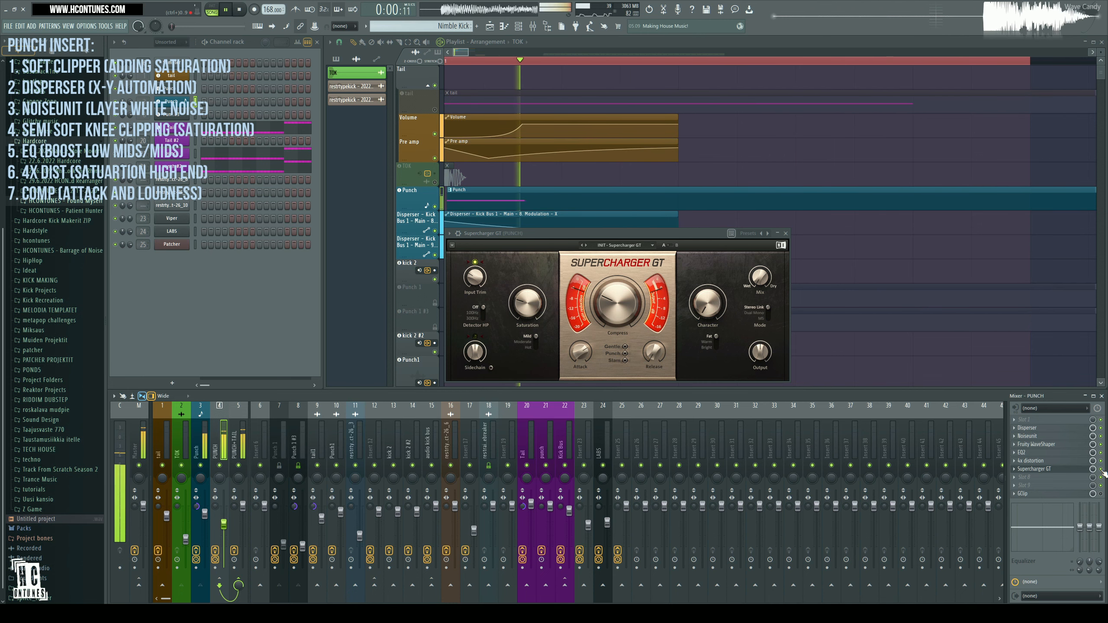
pyautogui.press('space')
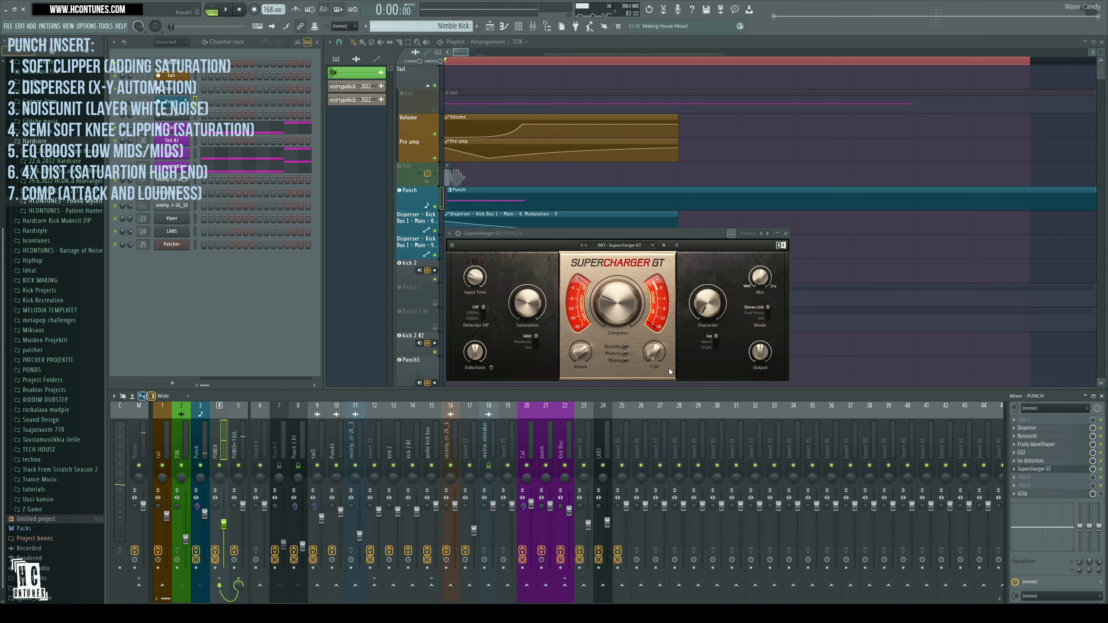
pyautogui.moveTo(656, 352)
pyautogui.press('space')
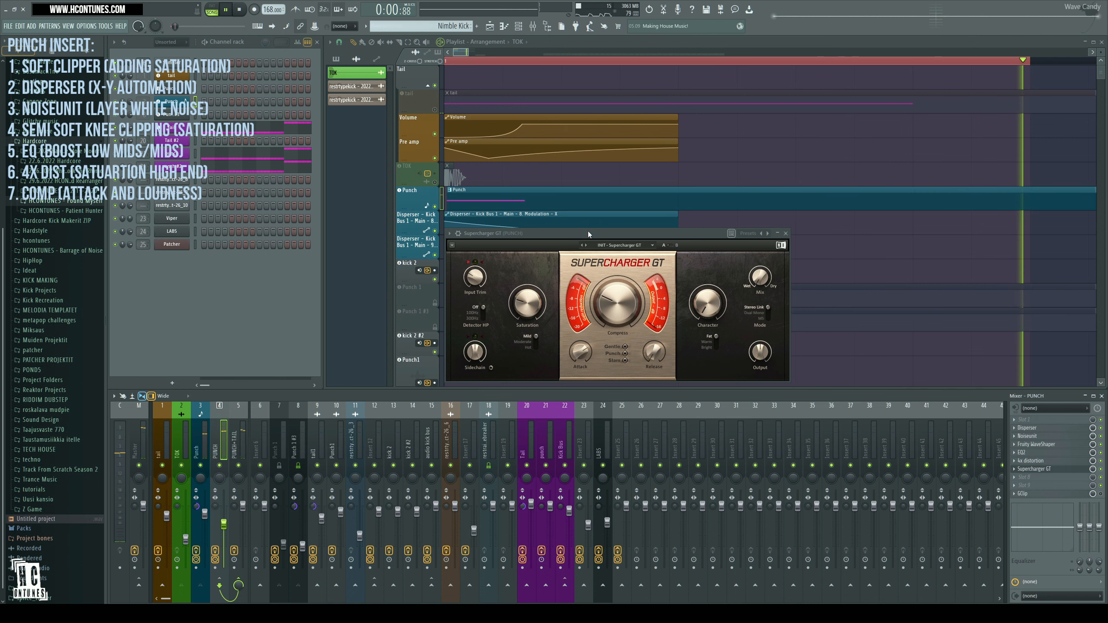
pyautogui.press('space')
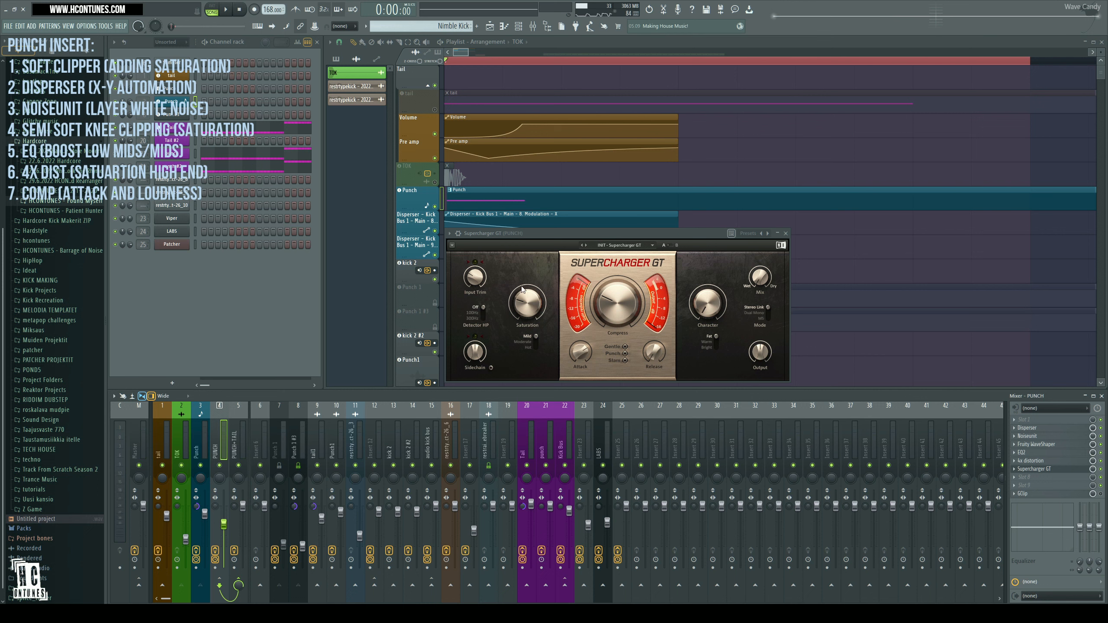
# - Close the Supercharger GT after checking its saturation, and inspect the GClip at the end of the PUNCH chain
pyautogui.moveTo(537, 307)
pyautogui.click(1034, 469)
pyautogui.click(1030, 494)
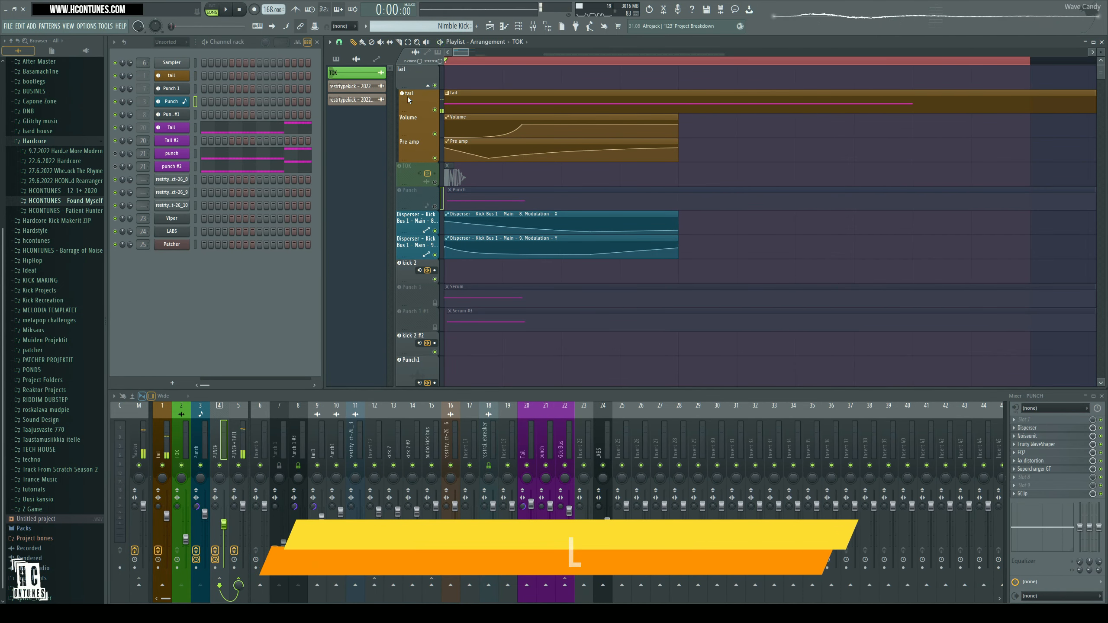
# - Open the tail channel's Serum and disable the EQ2, distortion, Phaser and WaveShaper effects on the tail mixer track
pyautogui.click(407, 97)
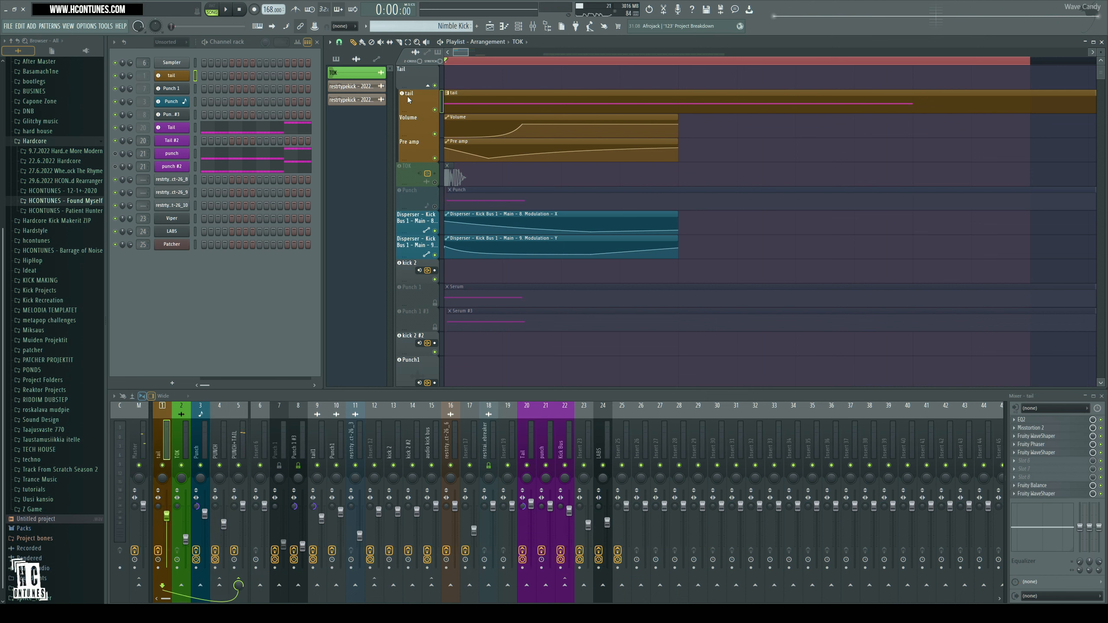
pyautogui.click(407, 96)
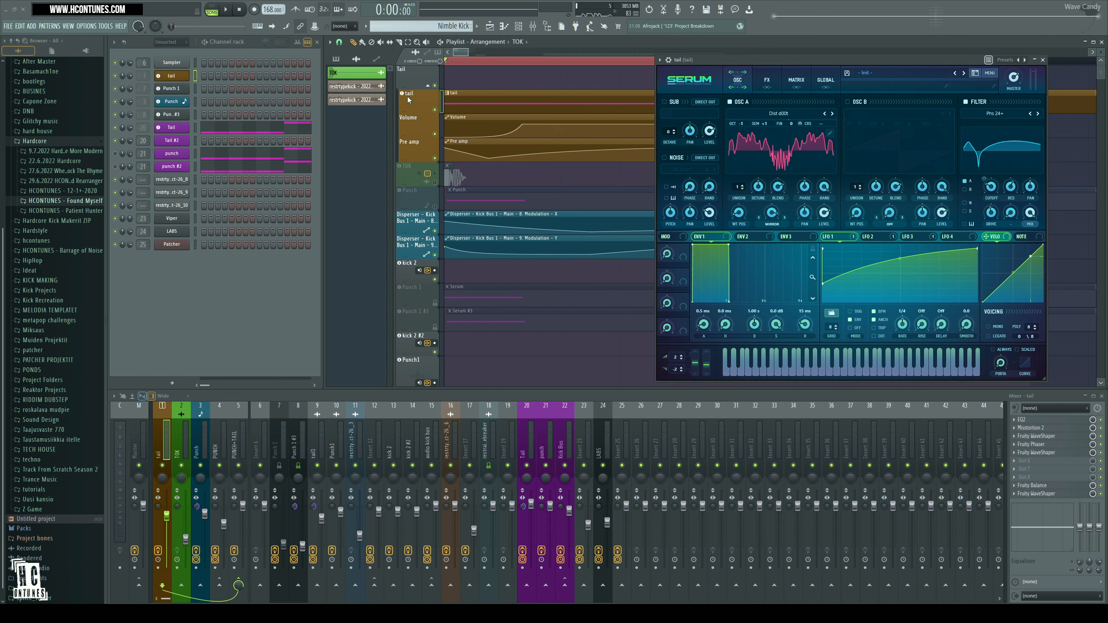
pyautogui.click(1102, 494)
pyautogui.click(1101, 453)
pyautogui.click(1101, 445)
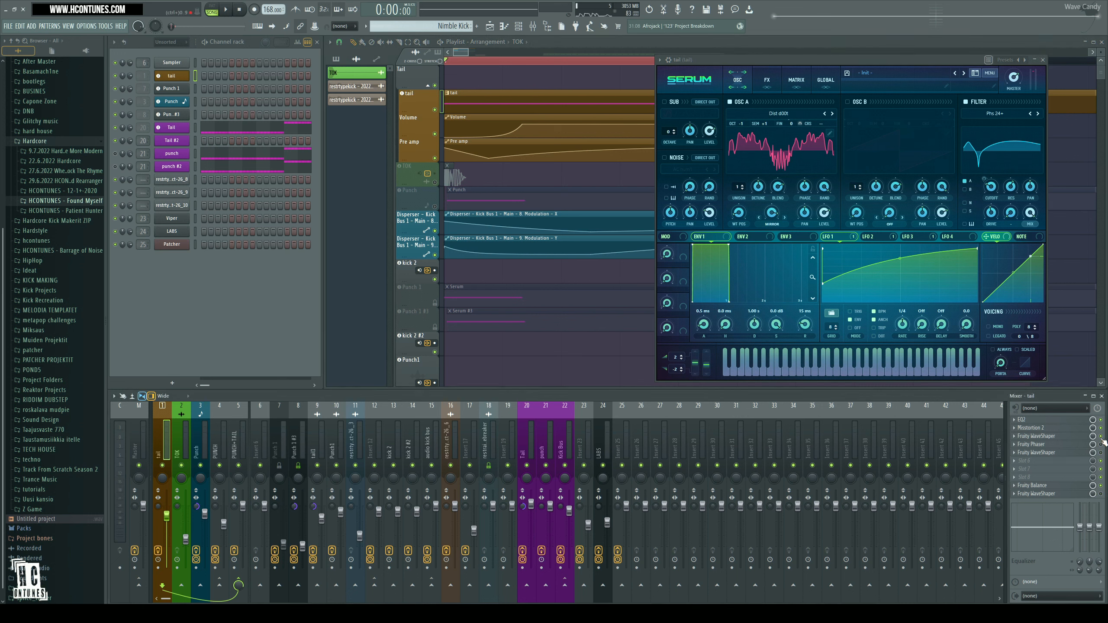
pyautogui.click(1101, 436)
pyautogui.click(1101, 428)
pyautogui.click(1101, 420)
# - Audition the dry tail sound and the phaser in Serum's effects
pyautogui.press('space')
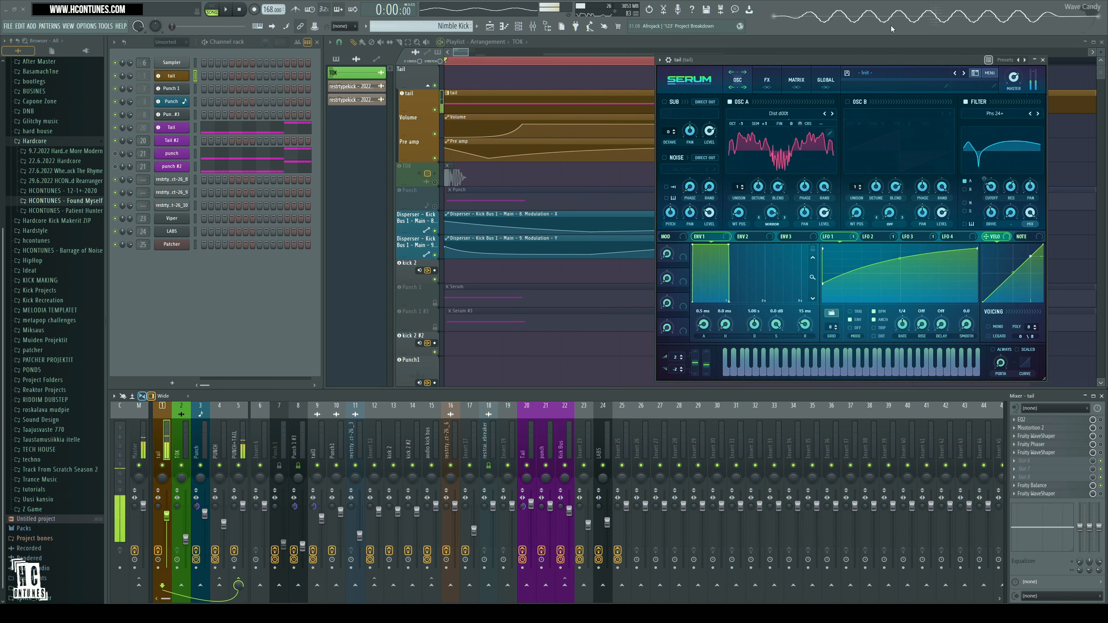
pyautogui.press('space')
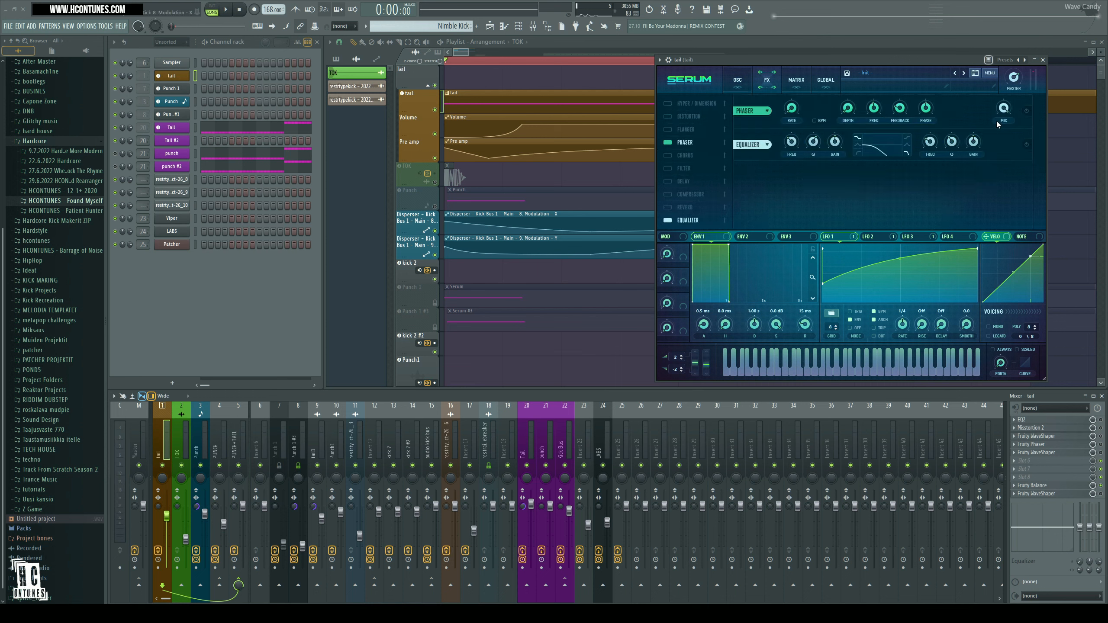
pyautogui.press('space')
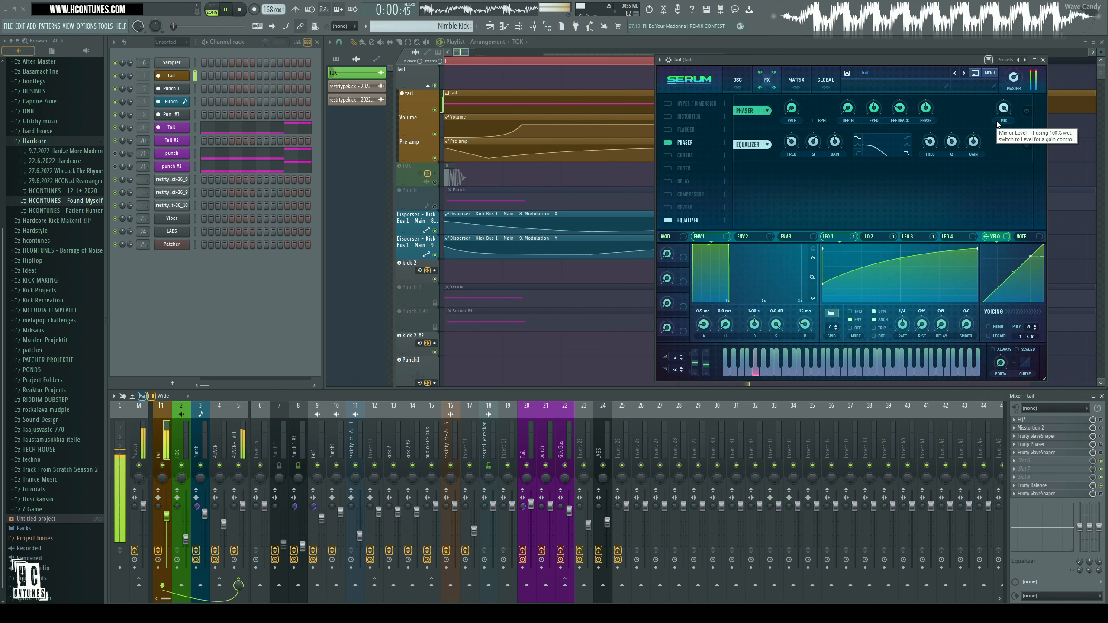
pyautogui.press('space')
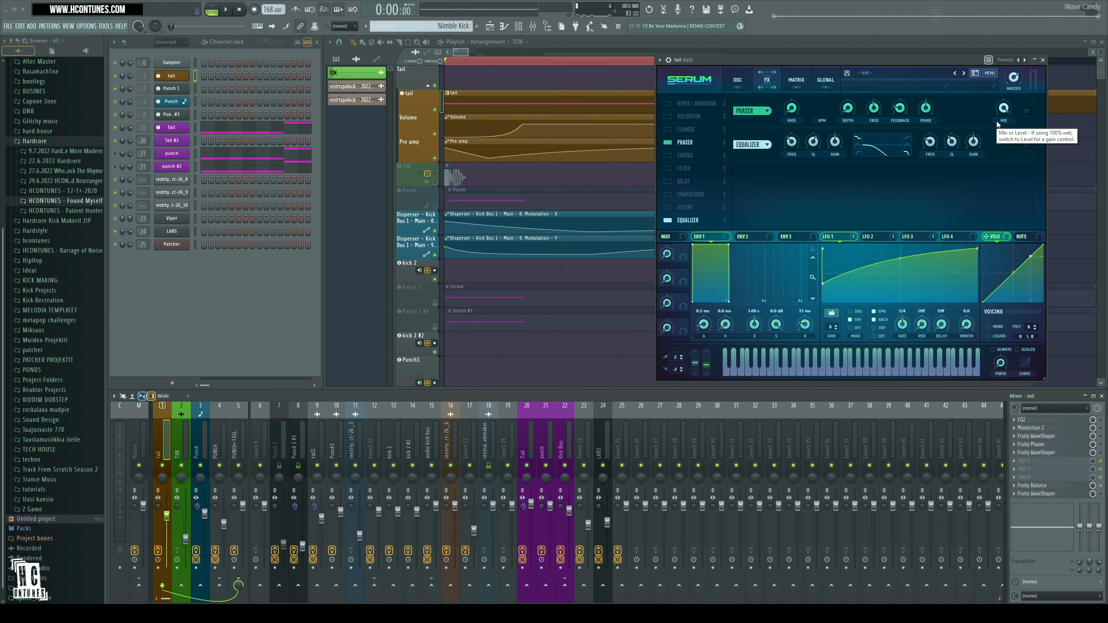
# - Audition the tail's Serum oscillator A with the Dist d00t wavetable and watch its waveform
pyautogui.click(737, 87)
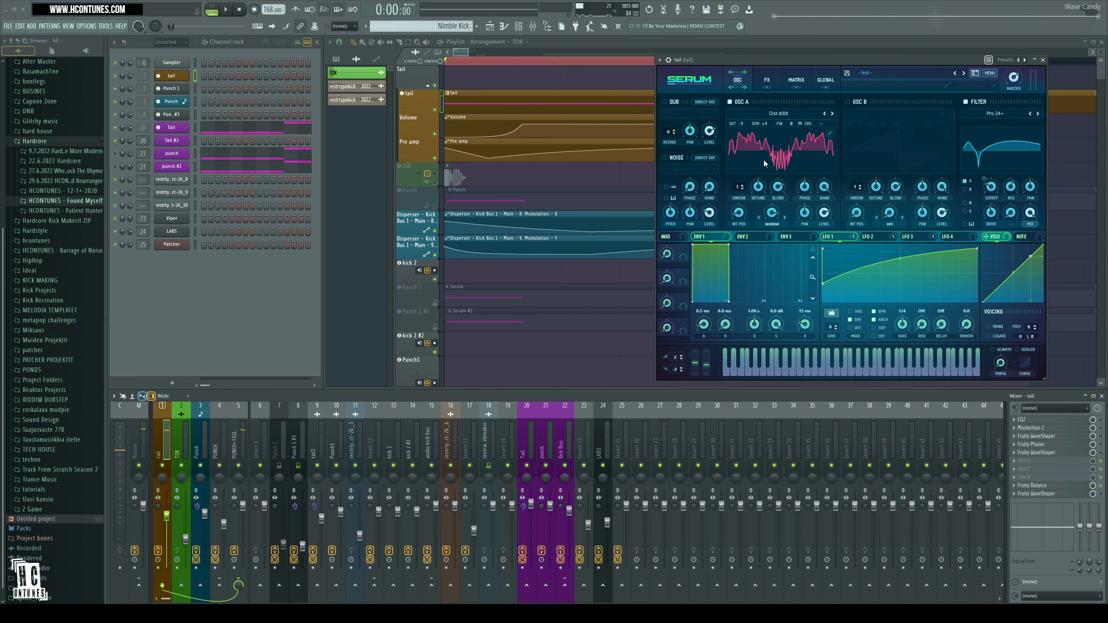
pyautogui.press('space')
pyautogui.press('space')
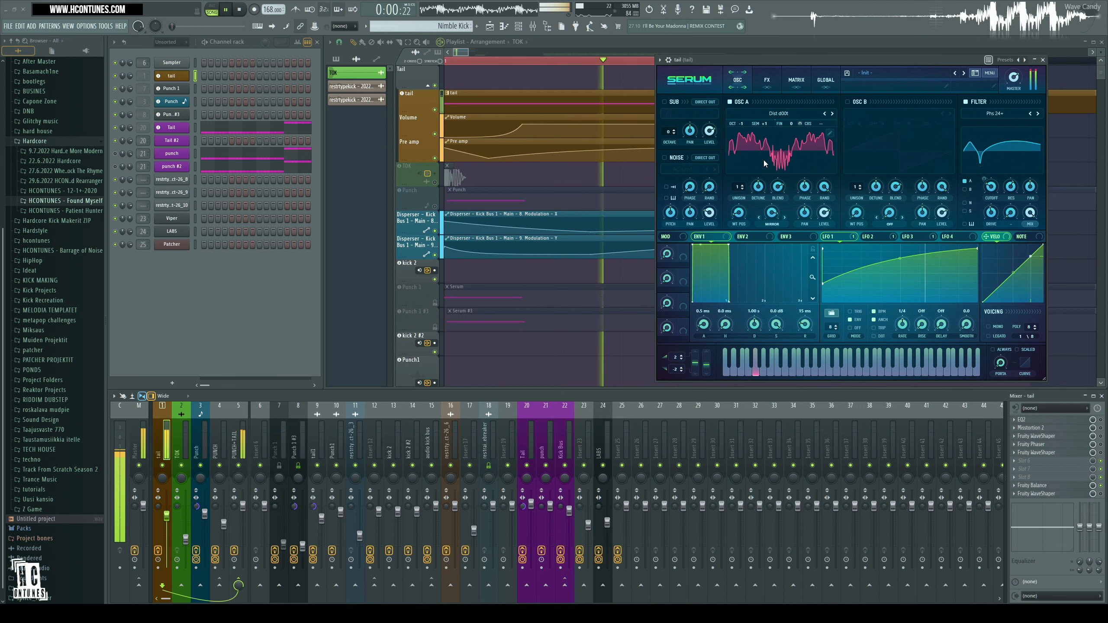
pyautogui.press('space')
pyautogui.press('space')
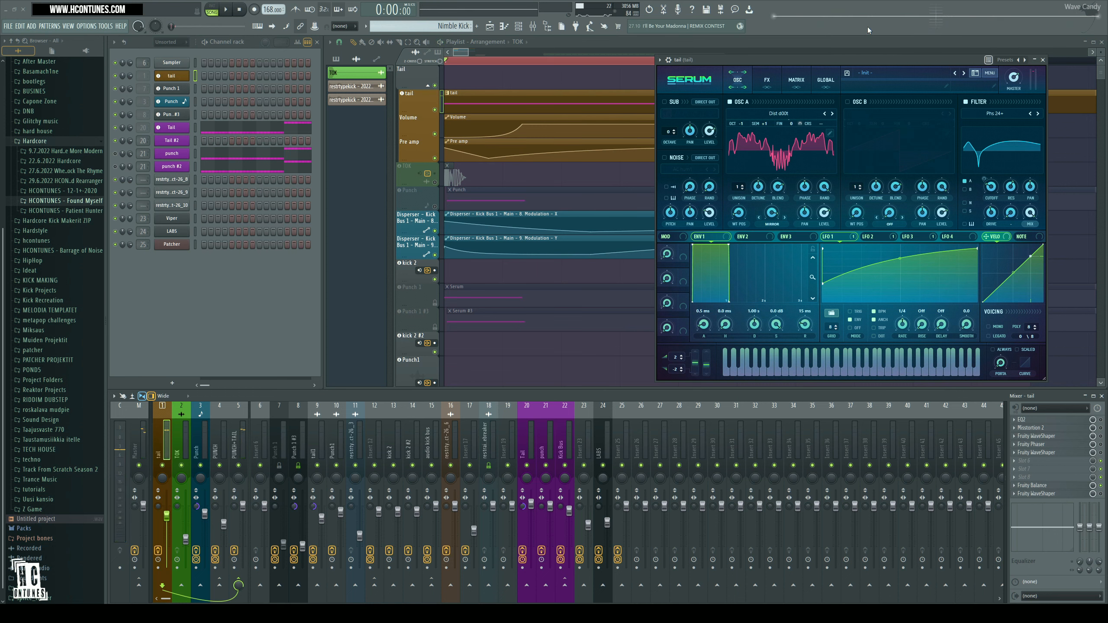
pyautogui.press('space')
pyautogui.press('space')
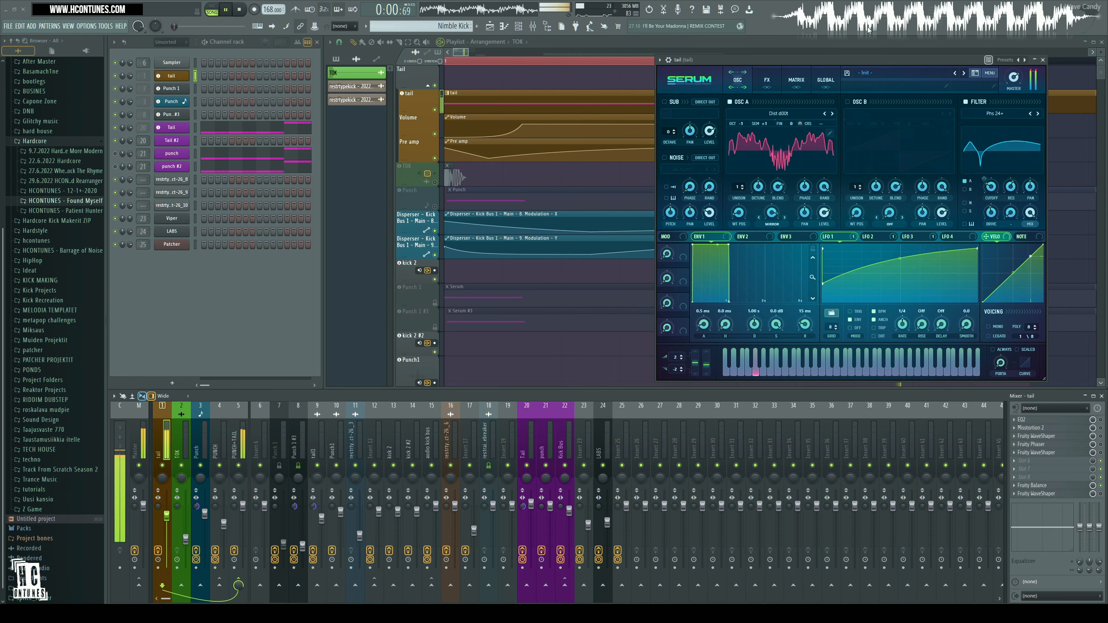
# - Audition the equalizer in the tail Serum's effects
pyautogui.click(768, 83)
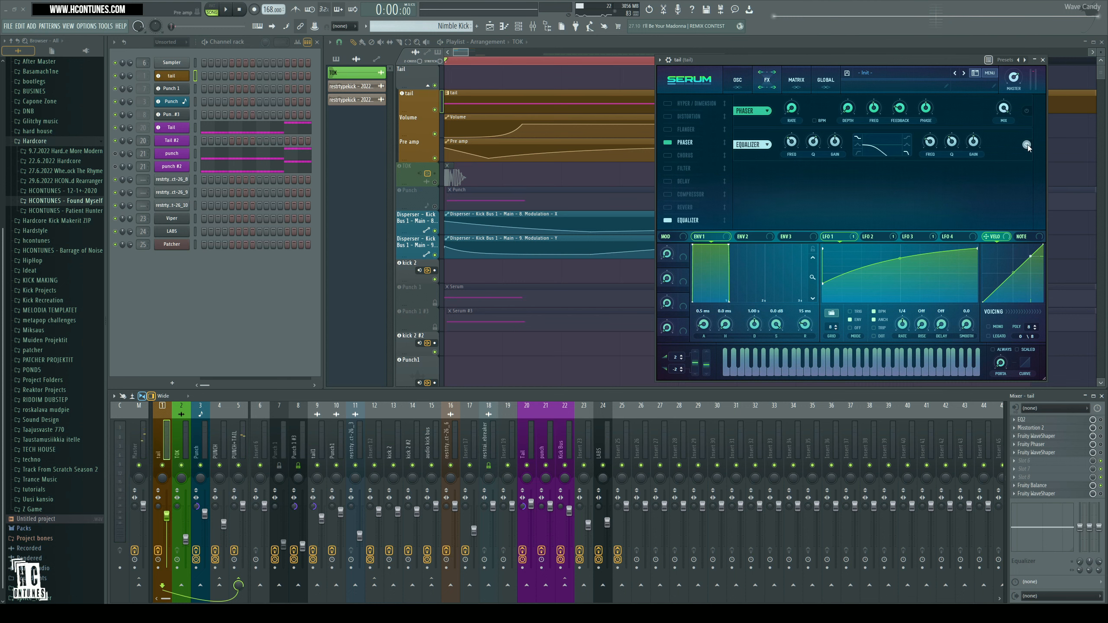
pyautogui.press('space')
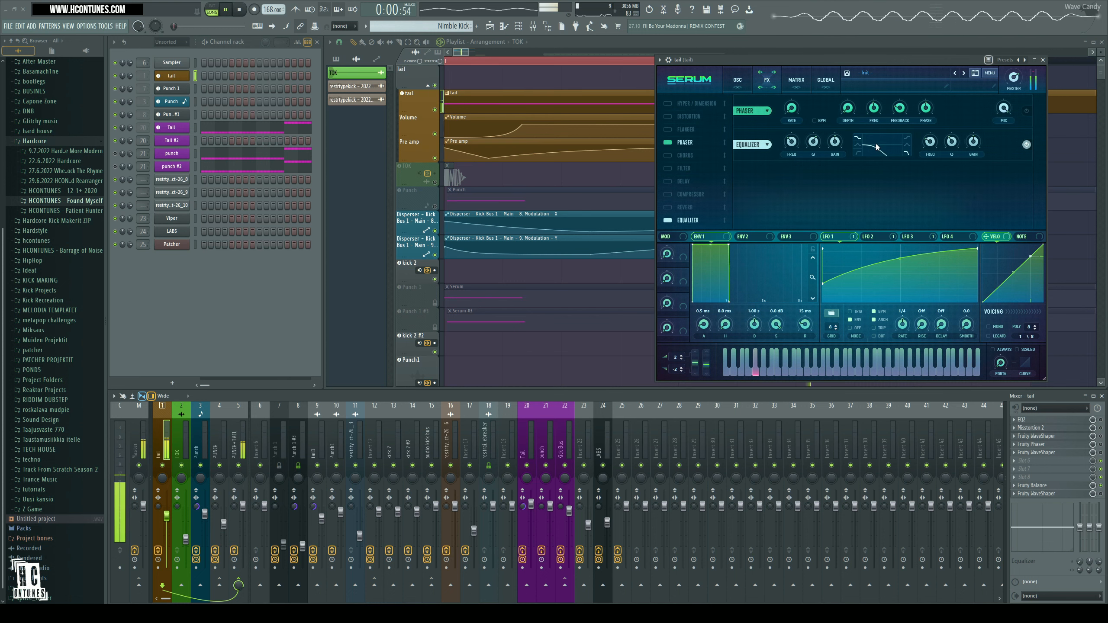
pyautogui.press('space')
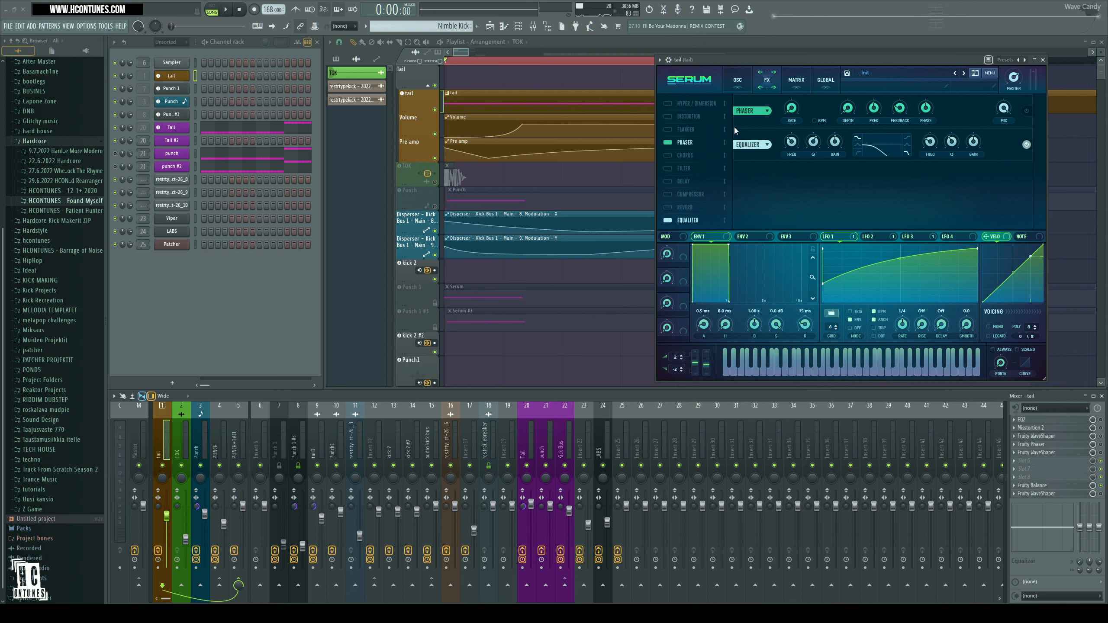
# - Audition Serum's Phs 24+ filter with the LFO 1 modulation and switch the filter graph to its phases display
pyautogui.click(736, 81)
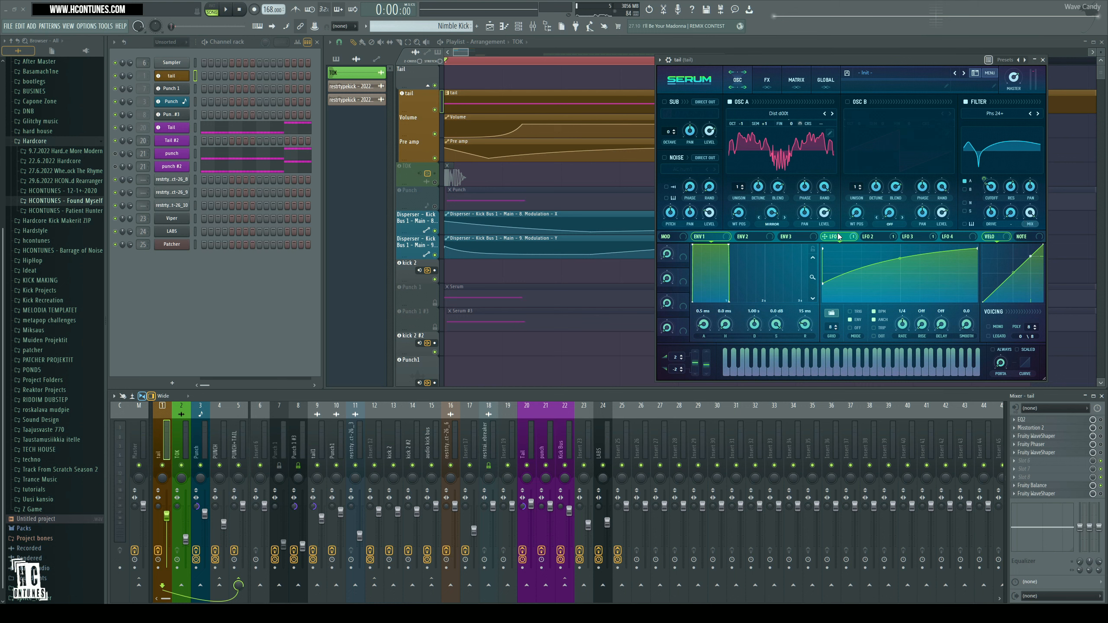
pyautogui.press('space')
pyautogui.press('space')
pyautogui.click(1002, 150)
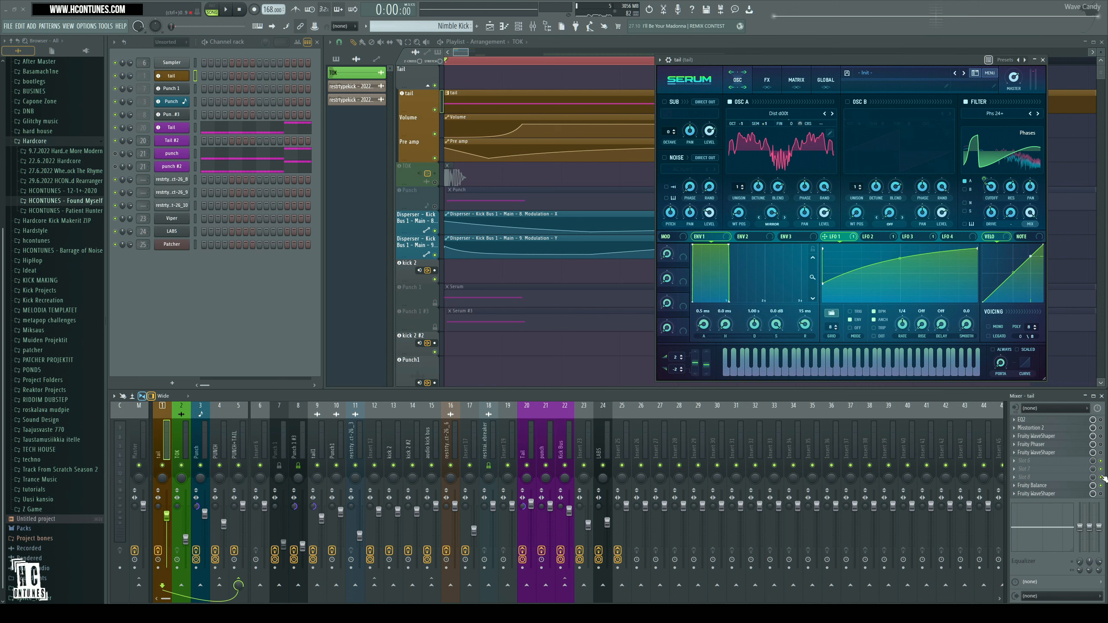
# - Add an EQ2 to the first empty effect slot of the tail mixer track
pyautogui.middleClick(1037, 462)
pyautogui.write('eq')
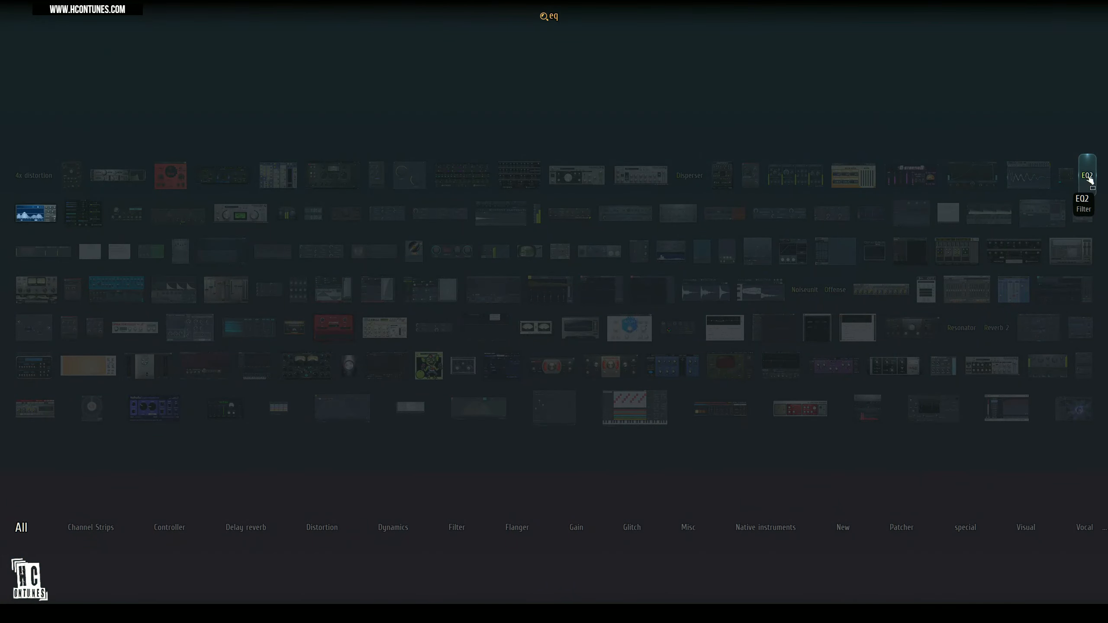
pyautogui.click(1088, 175)
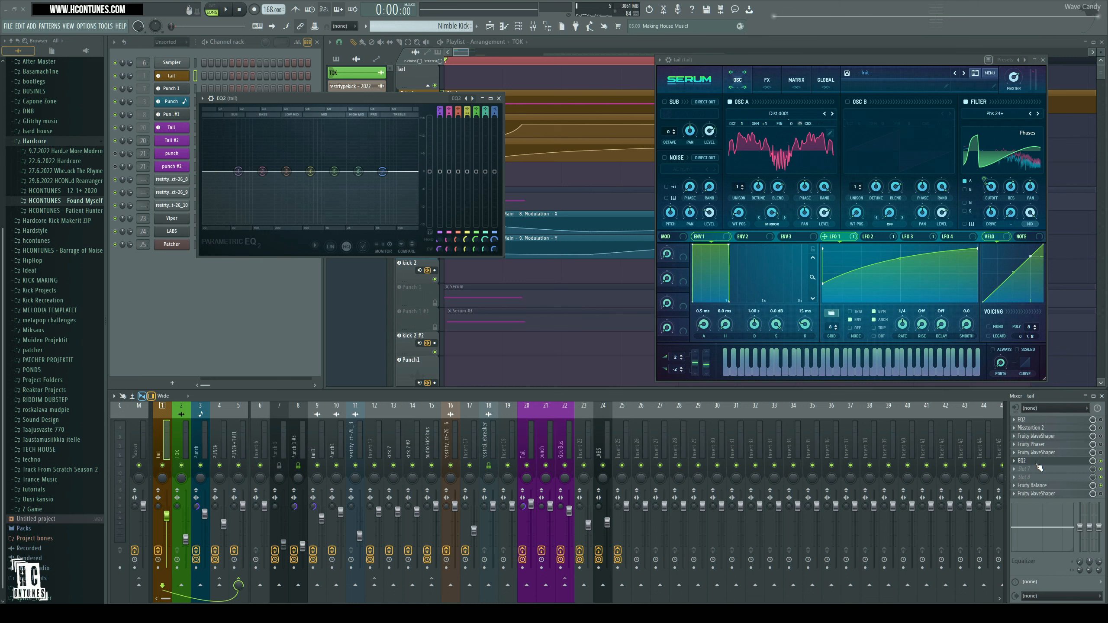
# - Turn band 1 of the new EQ2 into a high-pass filter, adjust it, and move it down to the lowest frequencies
pyautogui.rightClick(238, 171)
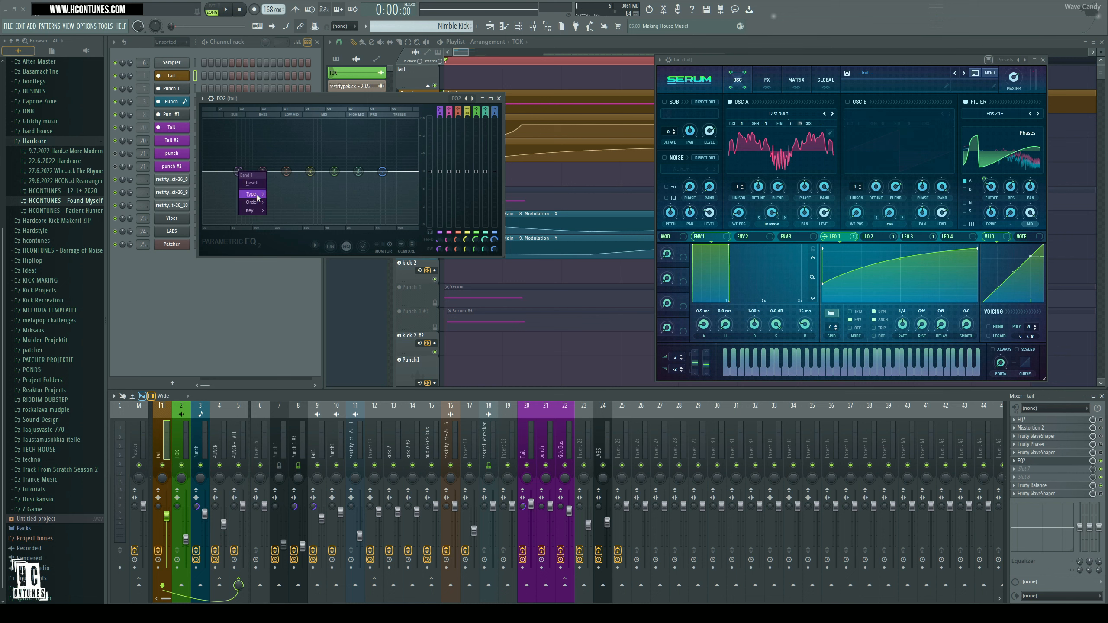
pyautogui.moveTo(257, 197)
pyautogui.click(279, 219)
pyautogui.rightClick(238, 171)
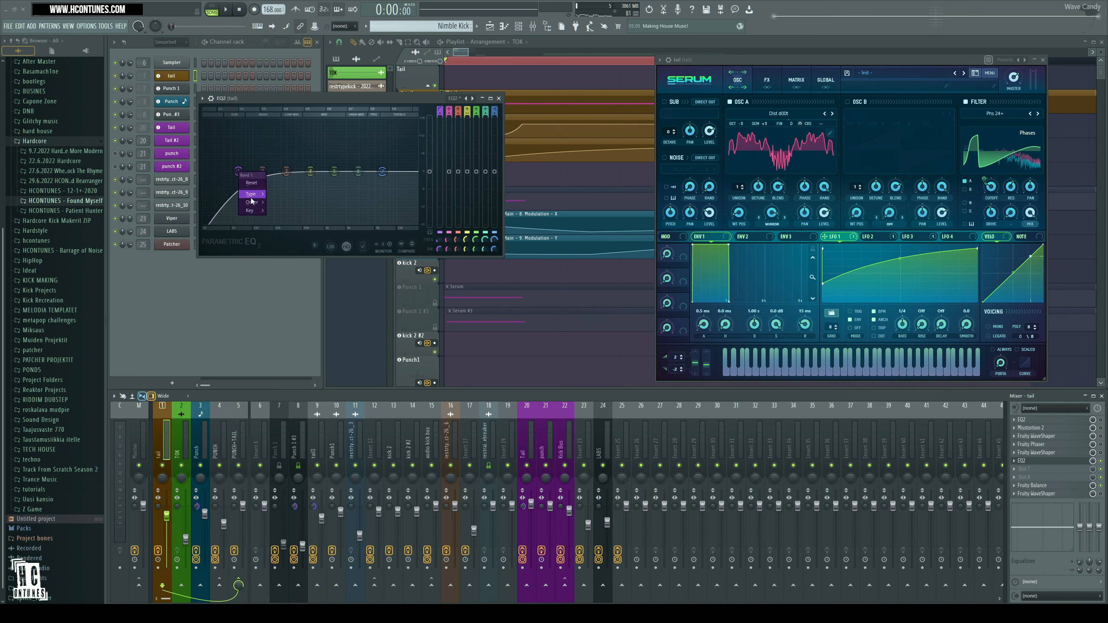
pyautogui.click(279, 205)
pyautogui.moveTo(239, 172); pyautogui.dragTo(210, 171)
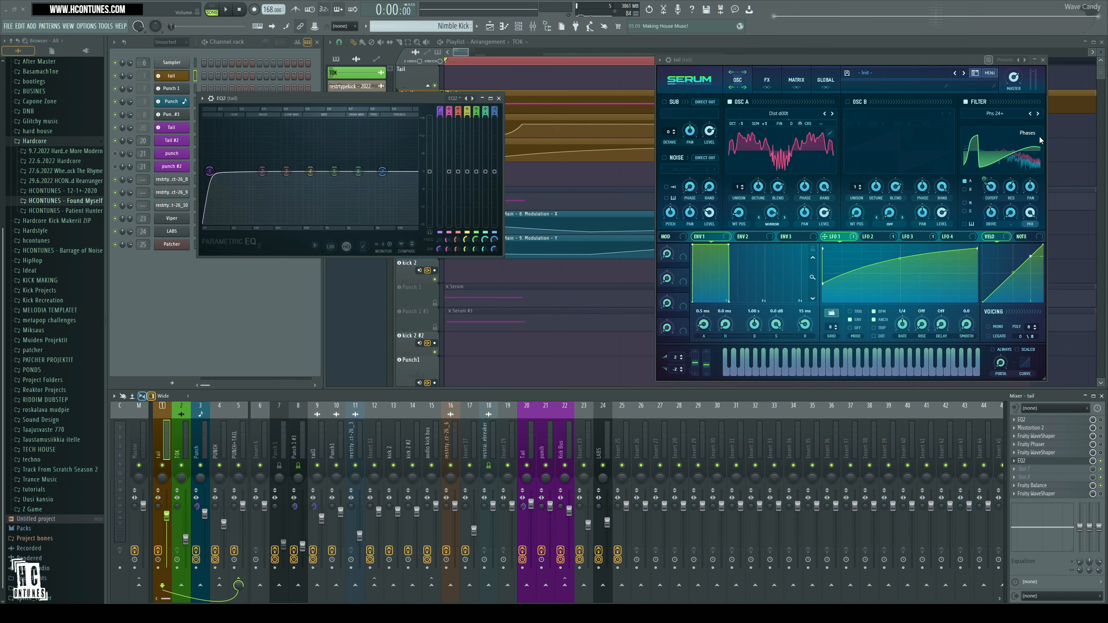
# - Show the phase response on the new EQ2's graph and shift the high-pass band slightly lower
pyautogui.click(314, 245)
pyautogui.click(345, 281)
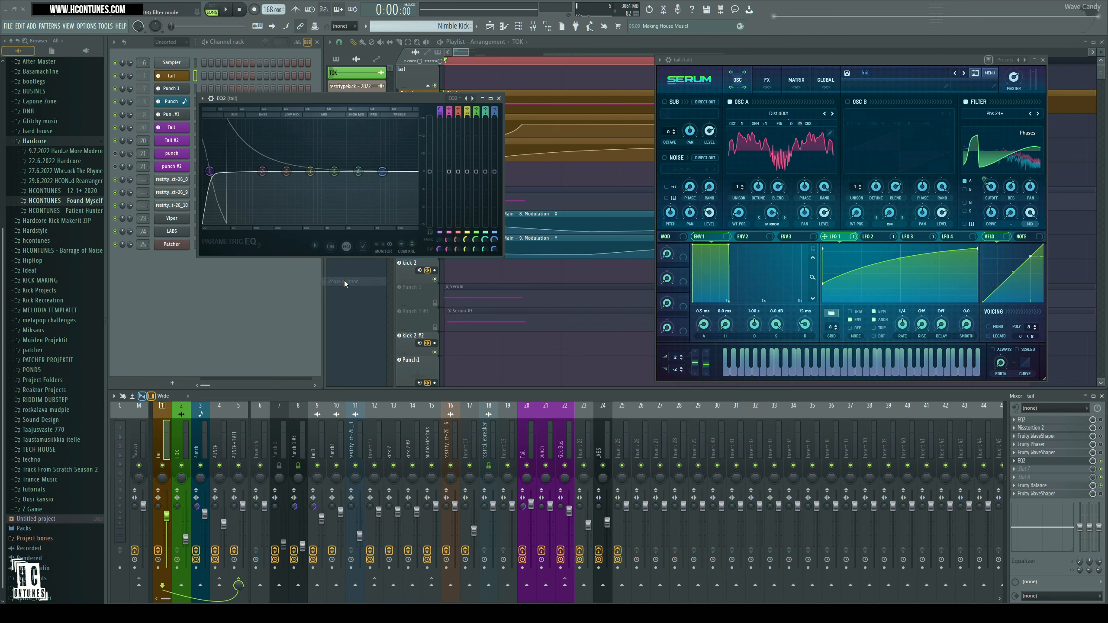
pyautogui.moveTo(288, 97); pyautogui.dragTo(673, 71)
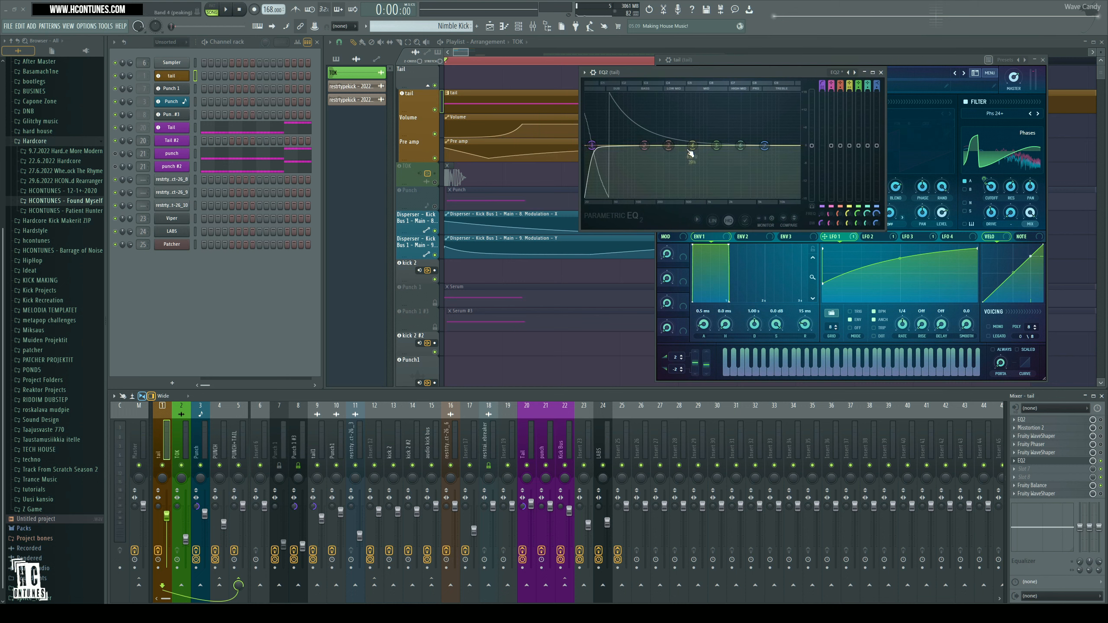
pyautogui.moveTo(593, 147); pyautogui.dragTo(587, 147)
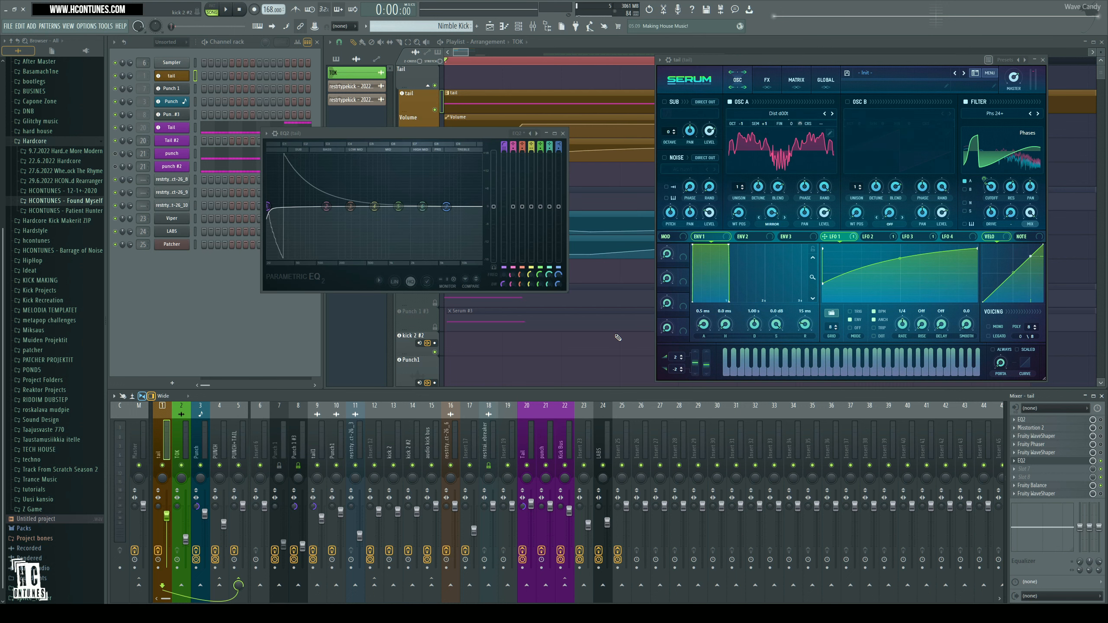
# - Delete the demonstration EQ2 from the tail mixer track's sixth effect slot
pyautogui.click(1015, 461)
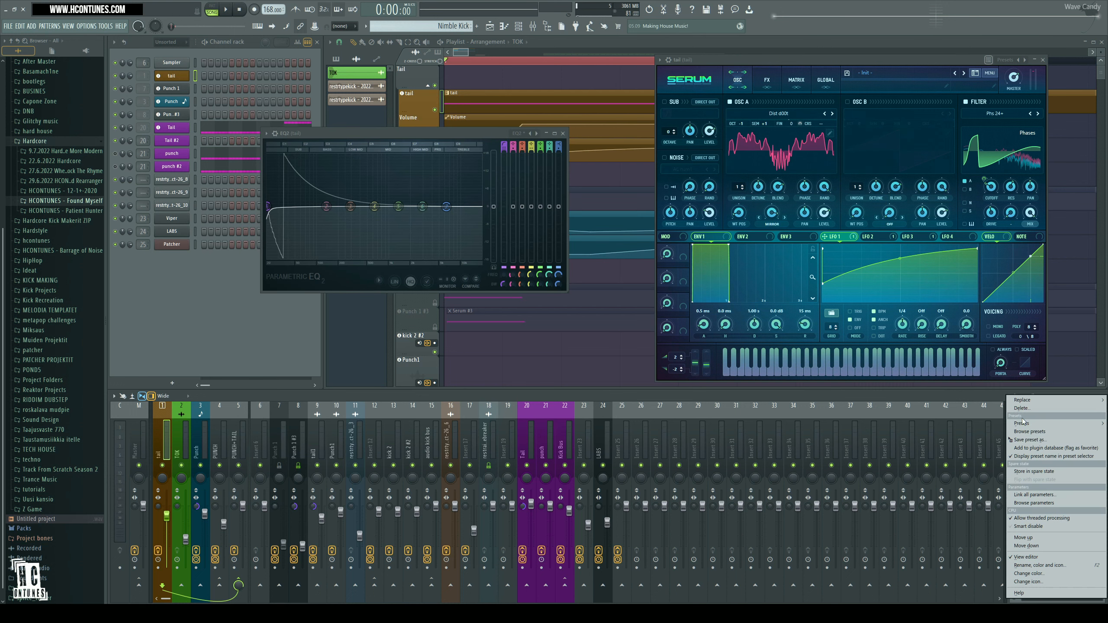
pyautogui.click(1023, 408)
pyautogui.click(583, 336)
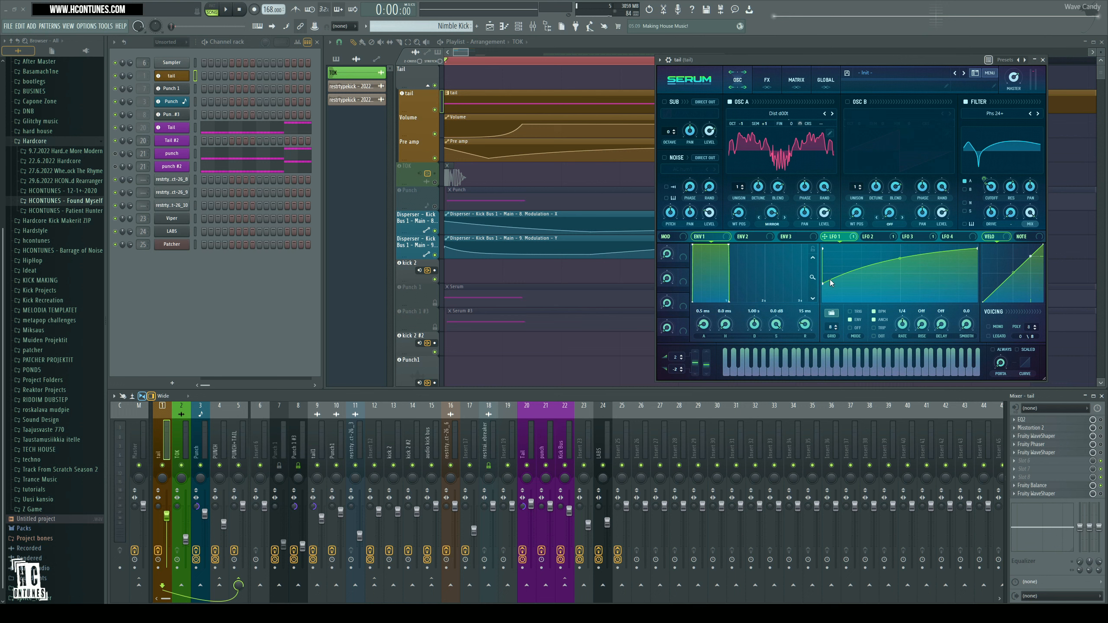
# - Audition the tail through Serum's Phs 24+ filter without the extra EQ2
pyautogui.press('space')
pyautogui.press('space')
pyautogui.press('space')
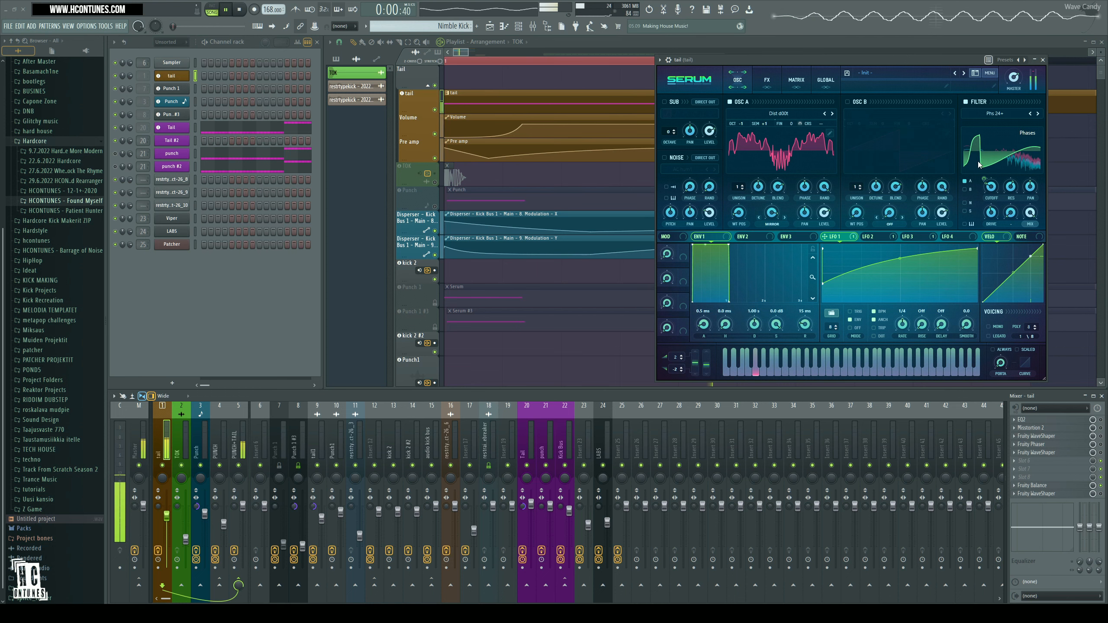
# - Switch on the phaser in Serum's effects and audition the tail with it
pyautogui.click(766, 80)
pyautogui.press('space')
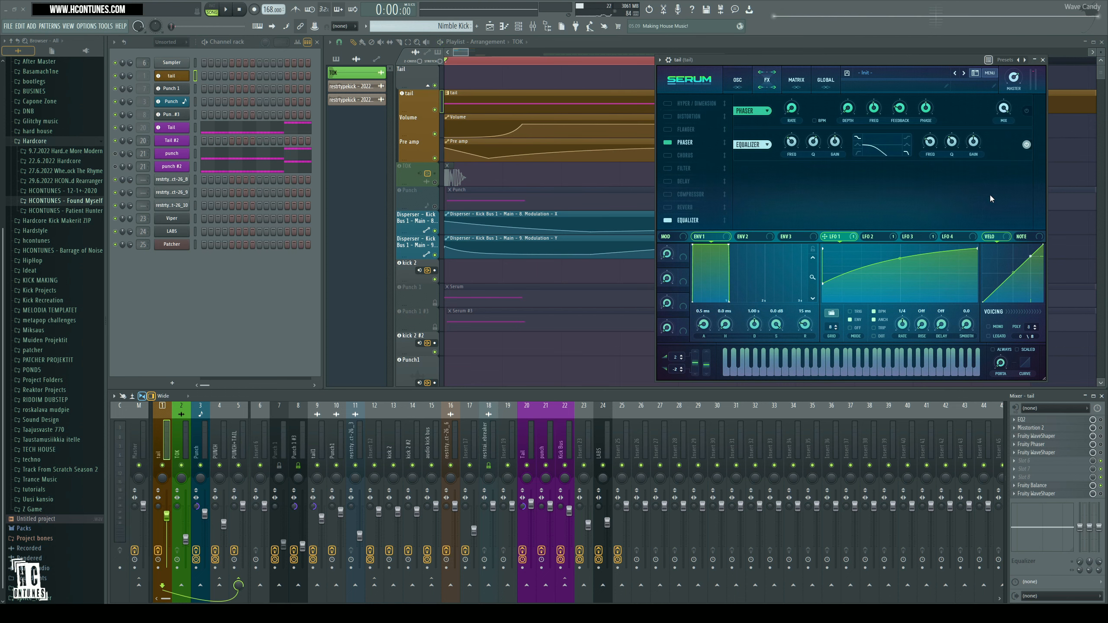
pyautogui.click(1027, 110)
pyautogui.press('space')
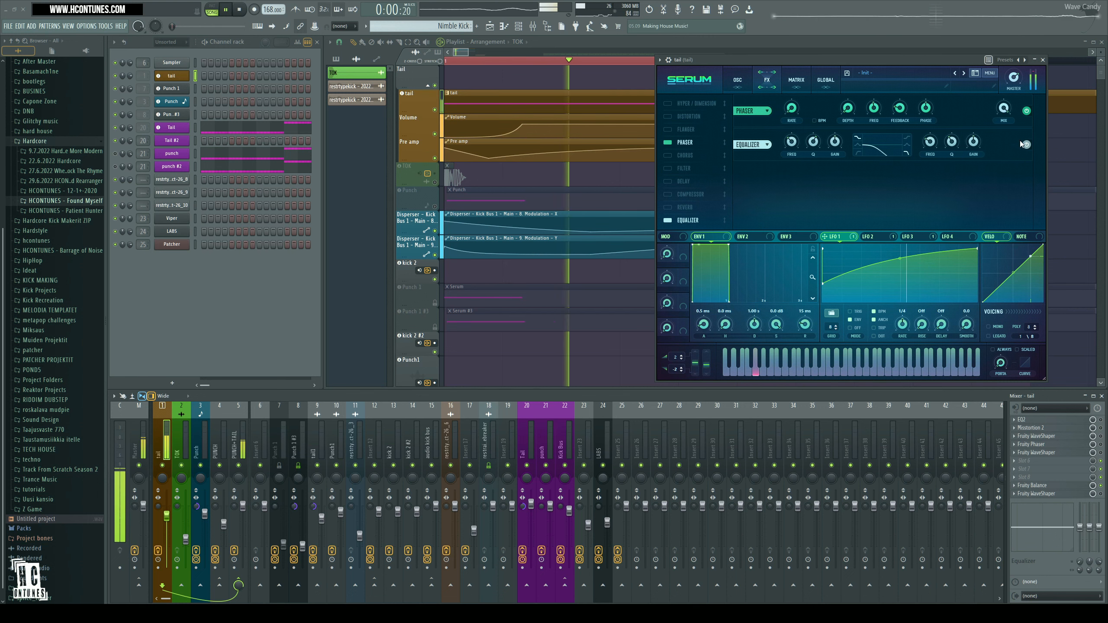
pyautogui.click(1028, 111)
pyautogui.press('space')
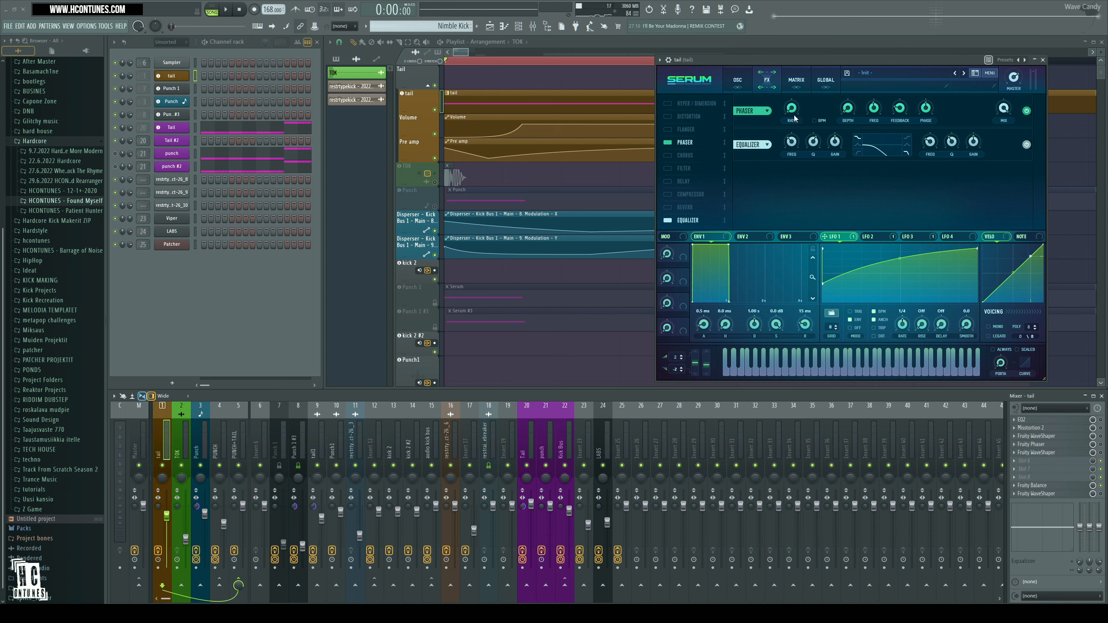
# - Close Serum and show the tail mixer track's EQ2 and Misstortion 2 windows side by side
pyautogui.click(739, 82)
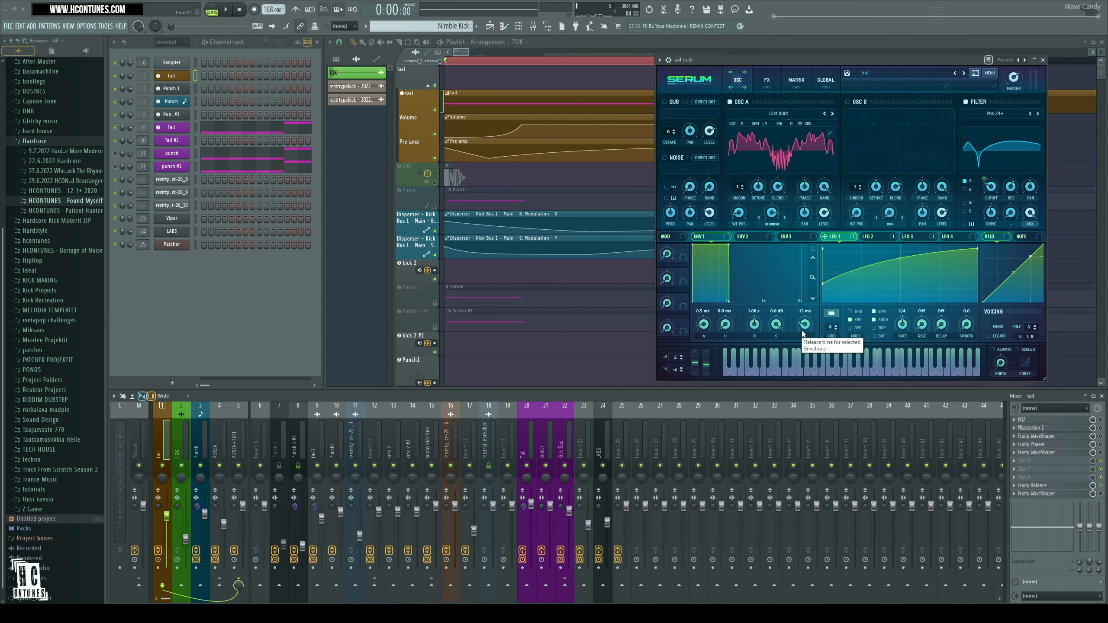
pyautogui.click(1043, 60)
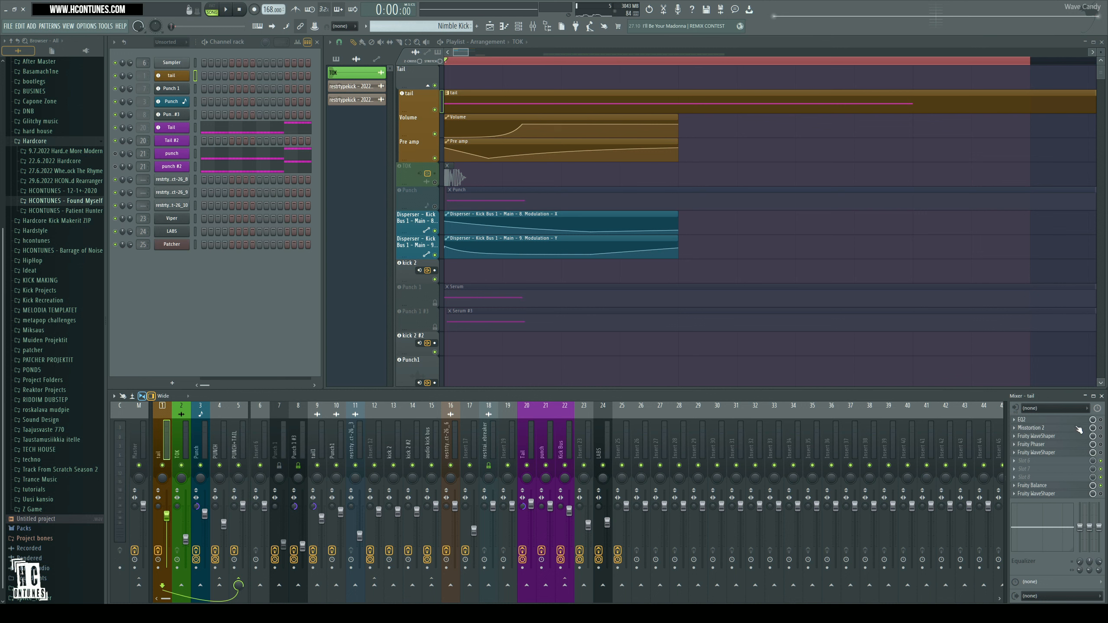
pyautogui.click(1022, 419)
pyautogui.click(1033, 428)
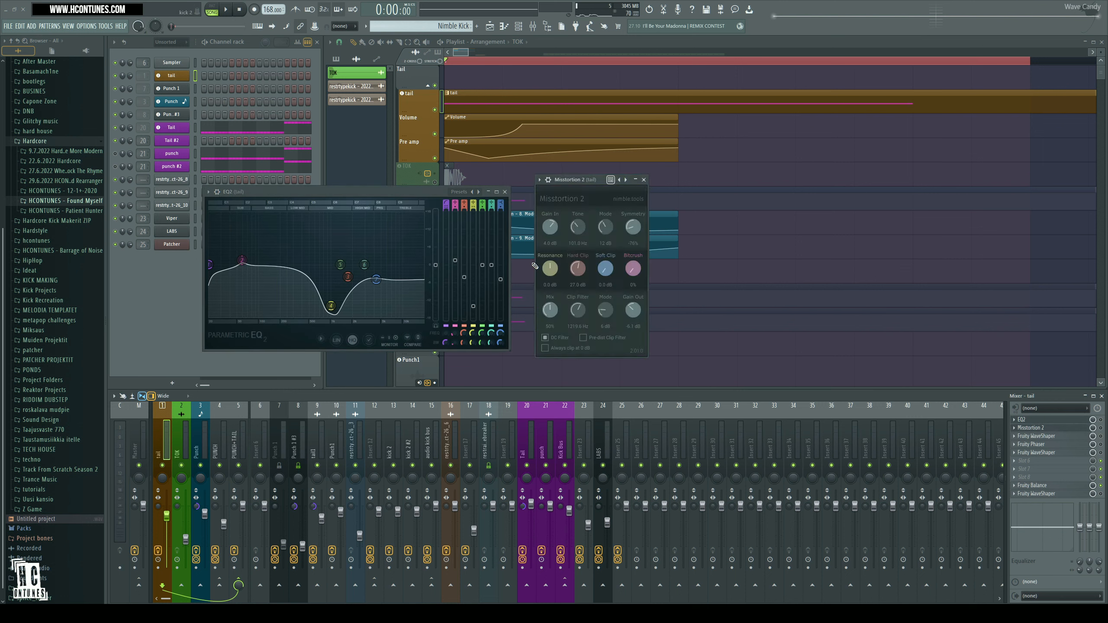
pyautogui.moveTo(387, 193); pyautogui.dragTo(380, 184)
pyautogui.moveTo(563, 180); pyautogui.dragTo(539, 173)
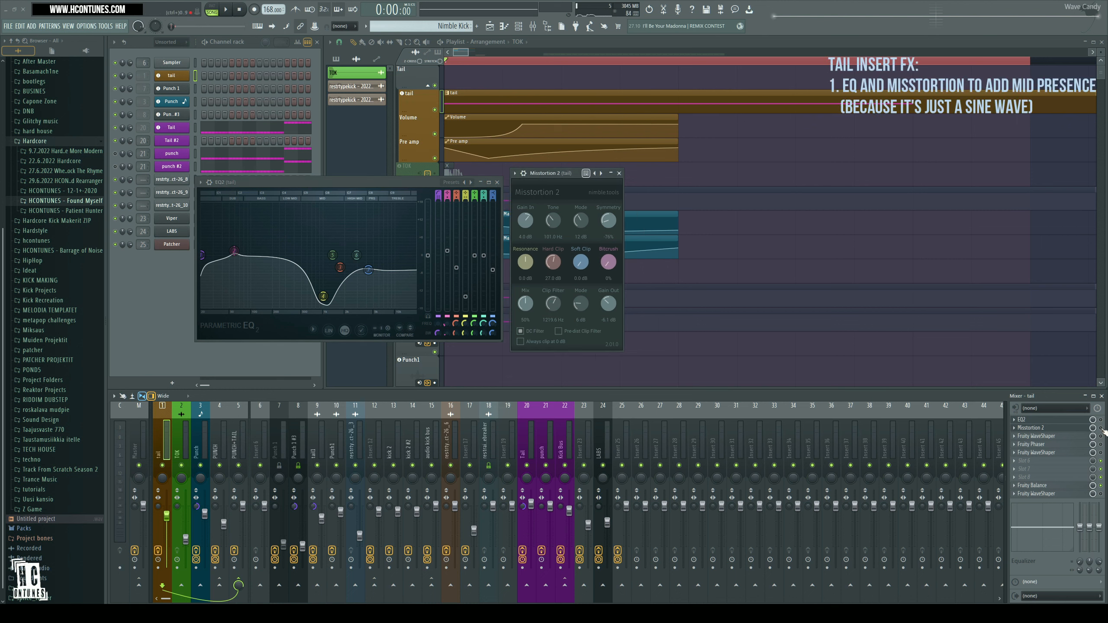
# - Audition the tail repeatedly to compare the effect of EQ2 and Misstortion 2 on its mids
pyautogui.press('space')
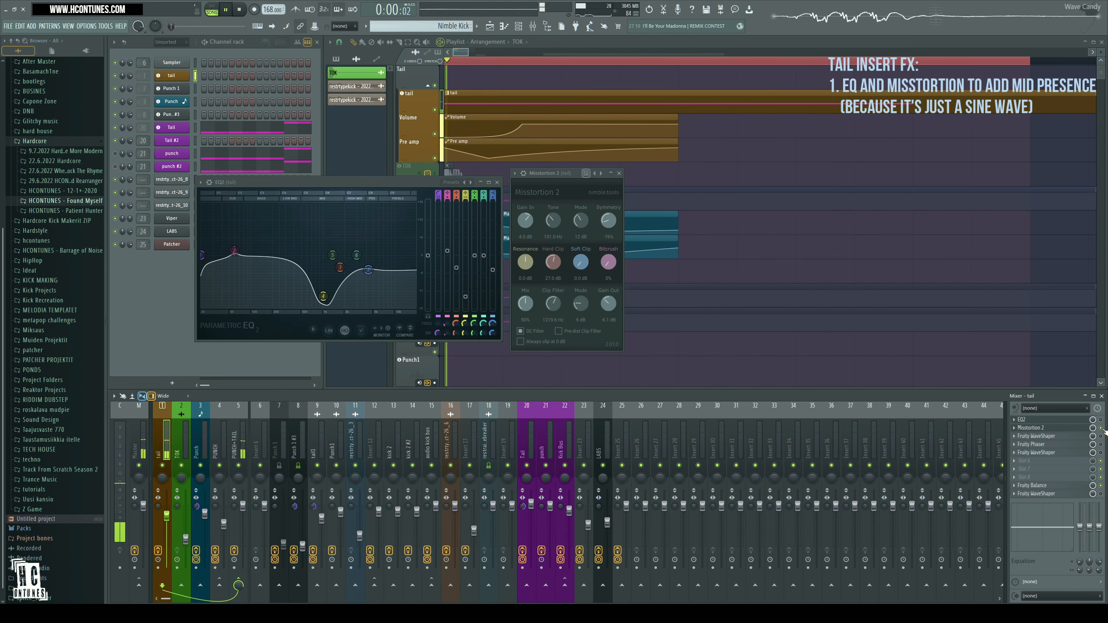
pyautogui.press('space')
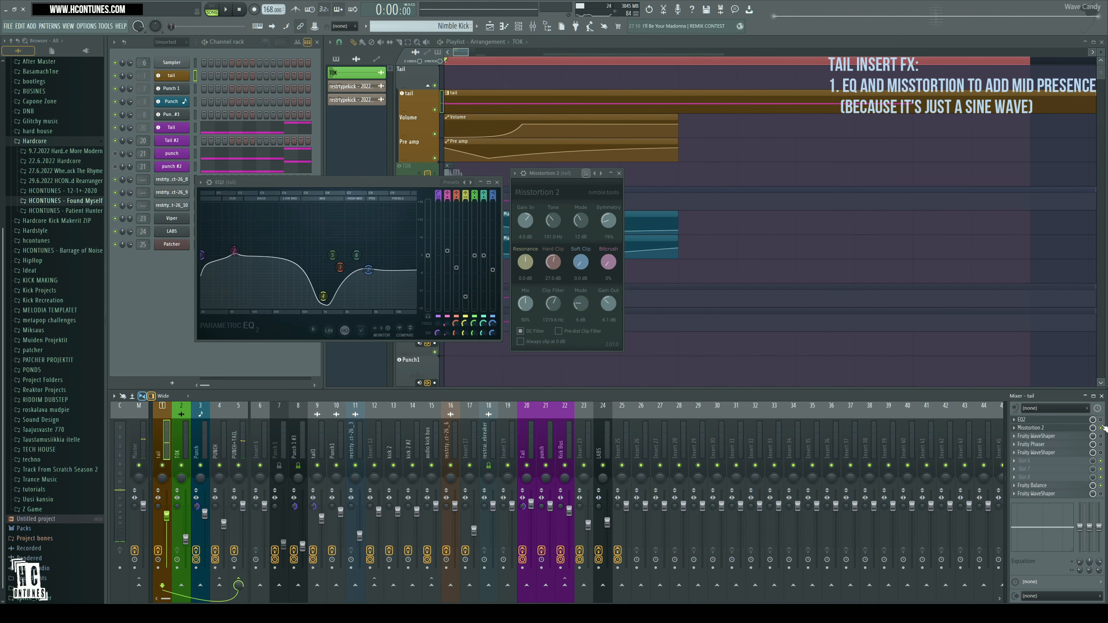
pyautogui.press('space')
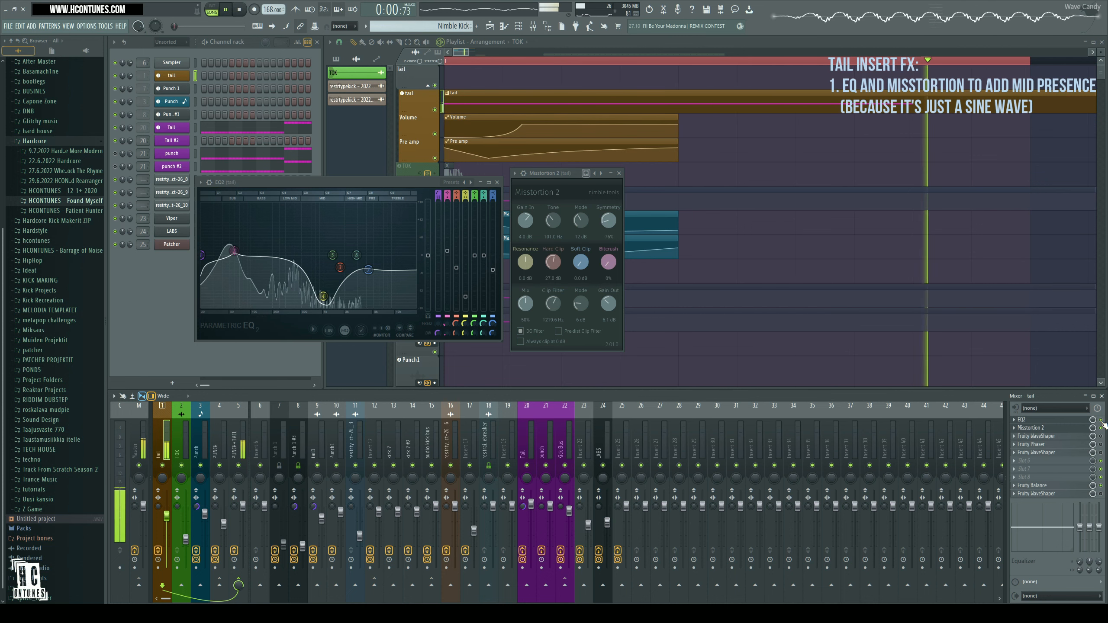
pyautogui.press('space')
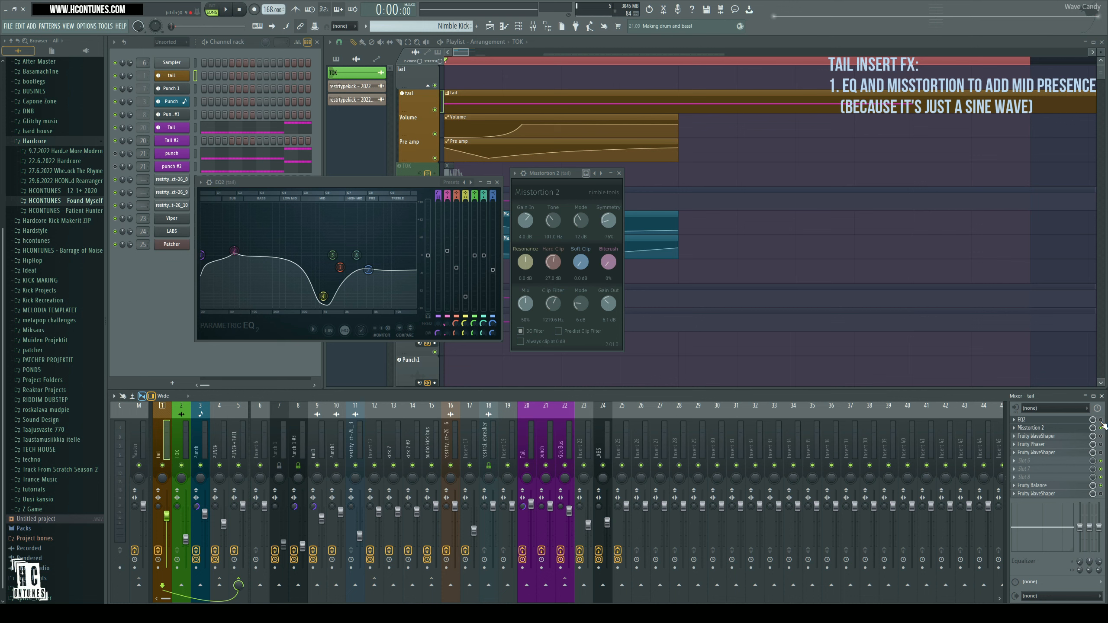
pyautogui.press('space')
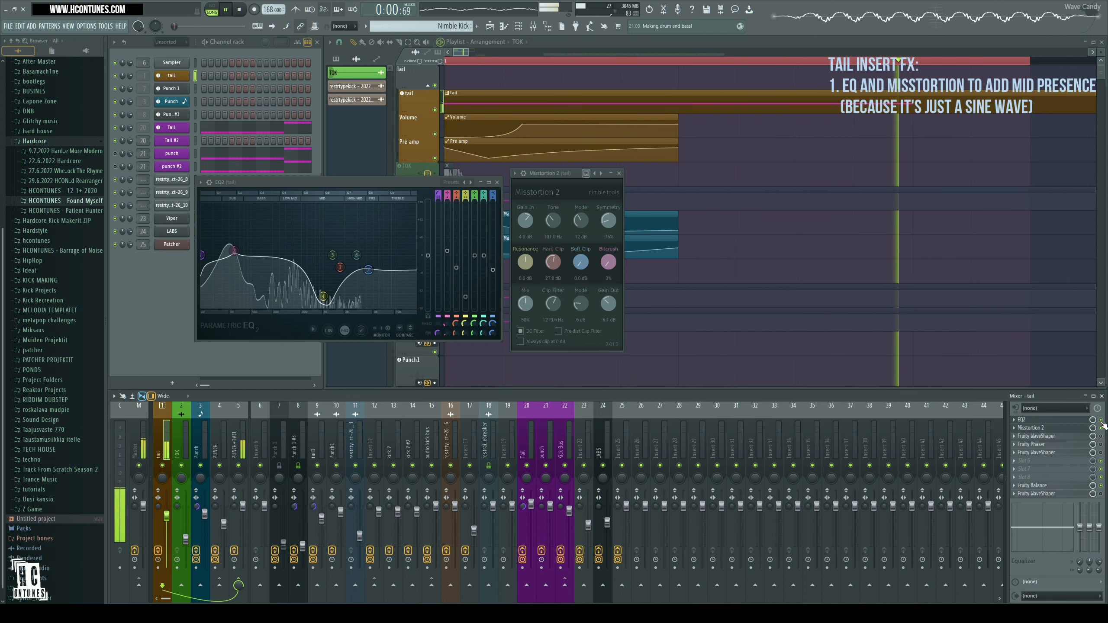
pyautogui.press('space')
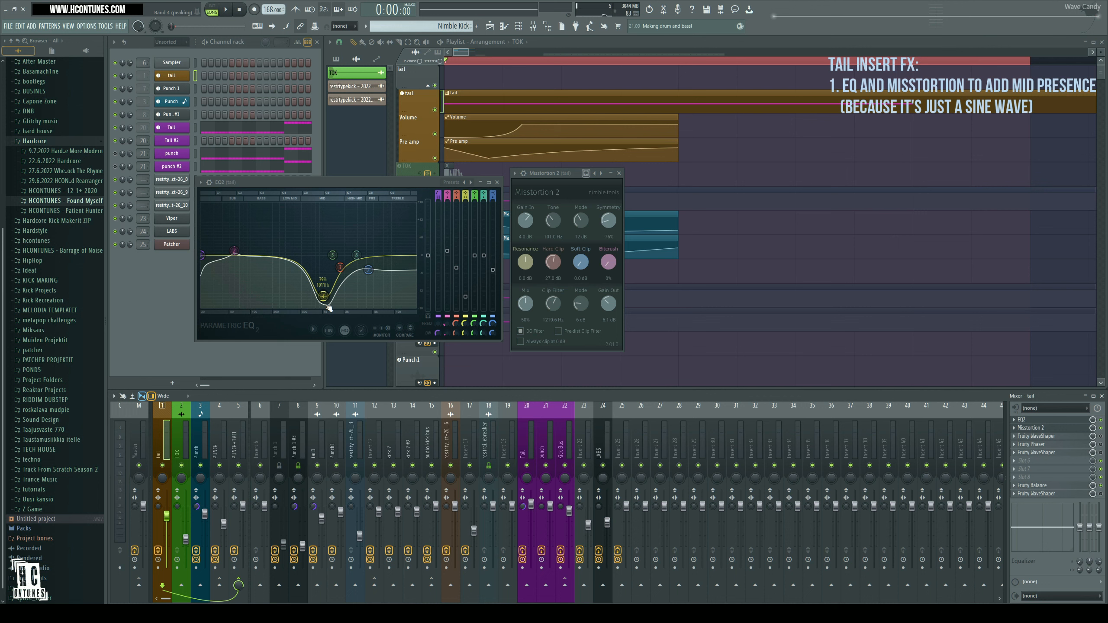
# - Close EQ2 and Misstortion 2, then open the tail's first Fruity WaveShaper and audition the tail through it
pyautogui.click(497, 183)
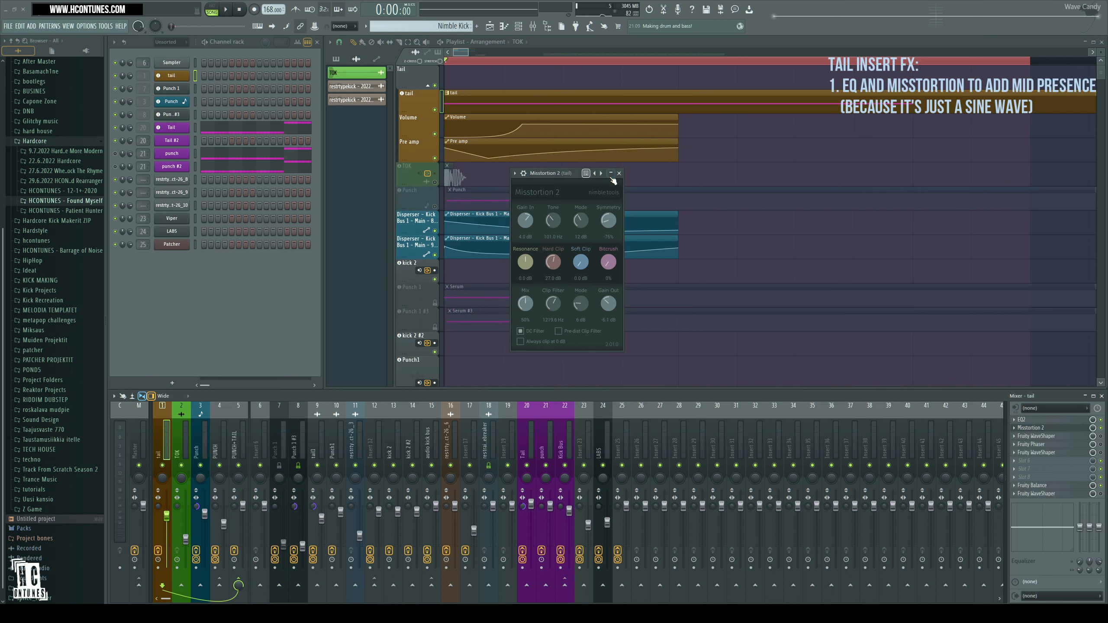
pyautogui.click(620, 174)
pyautogui.click(1047, 436)
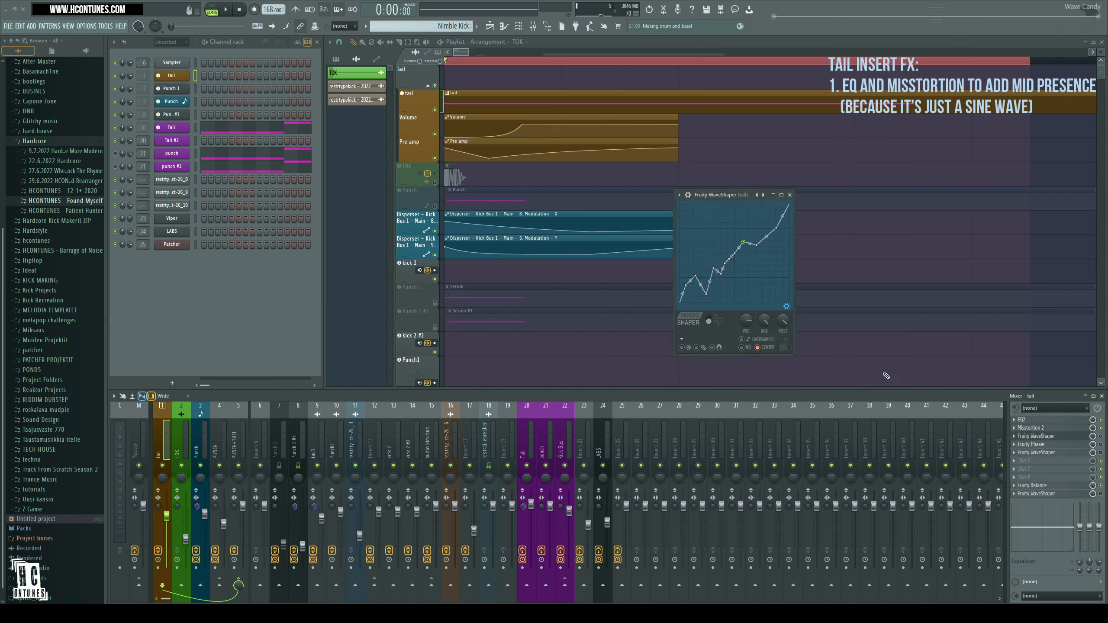
pyautogui.moveTo(717, 196); pyautogui.dragTo(885, 136)
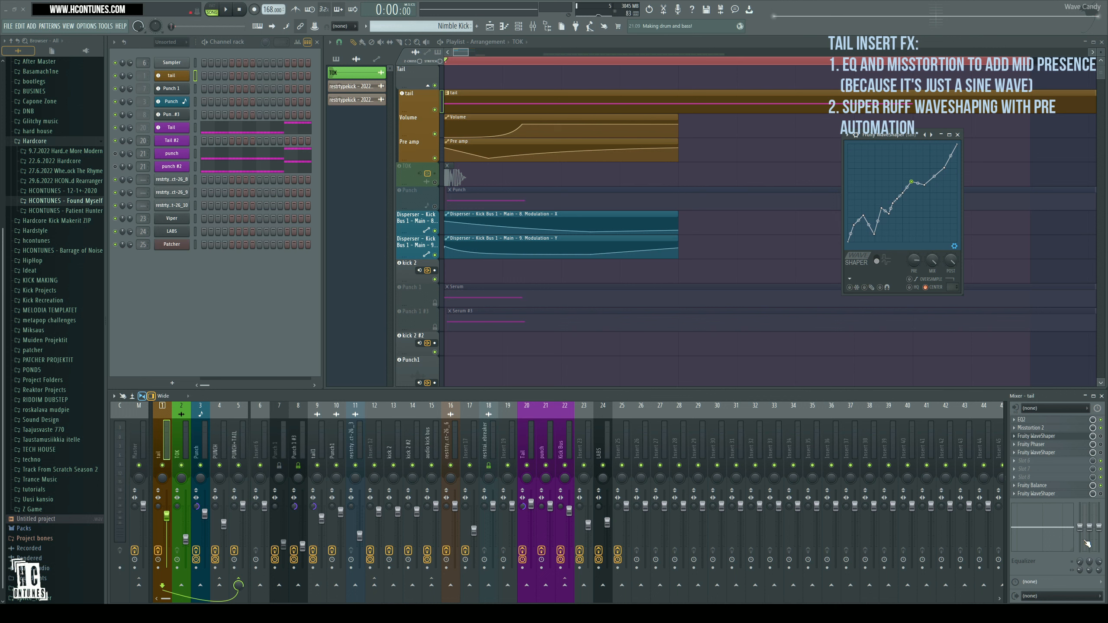
pyautogui.press('space')
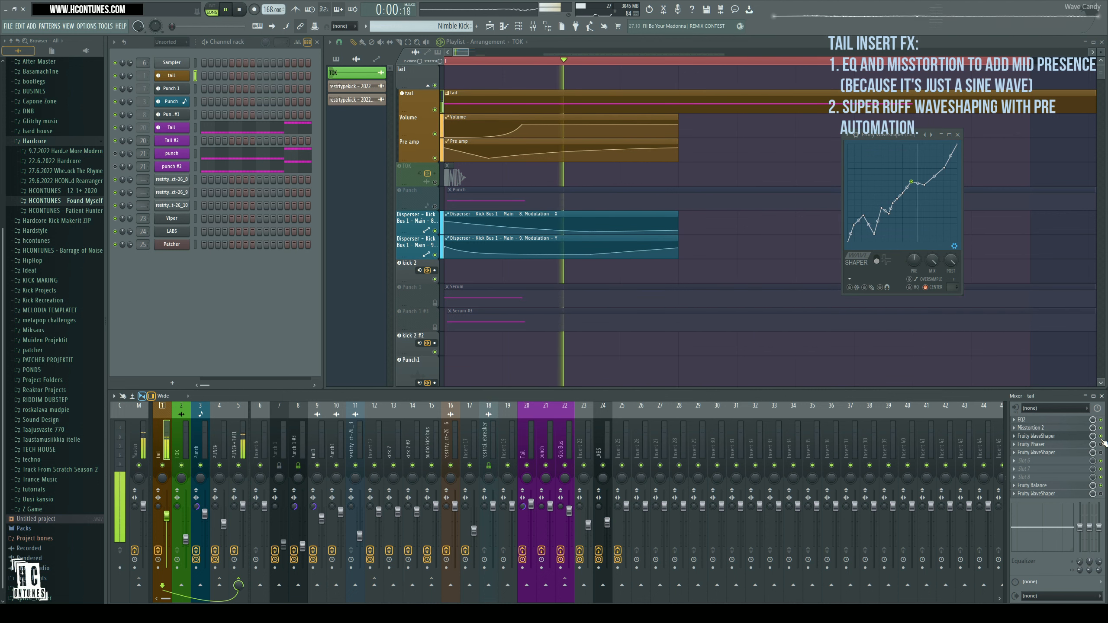
pyautogui.press('space')
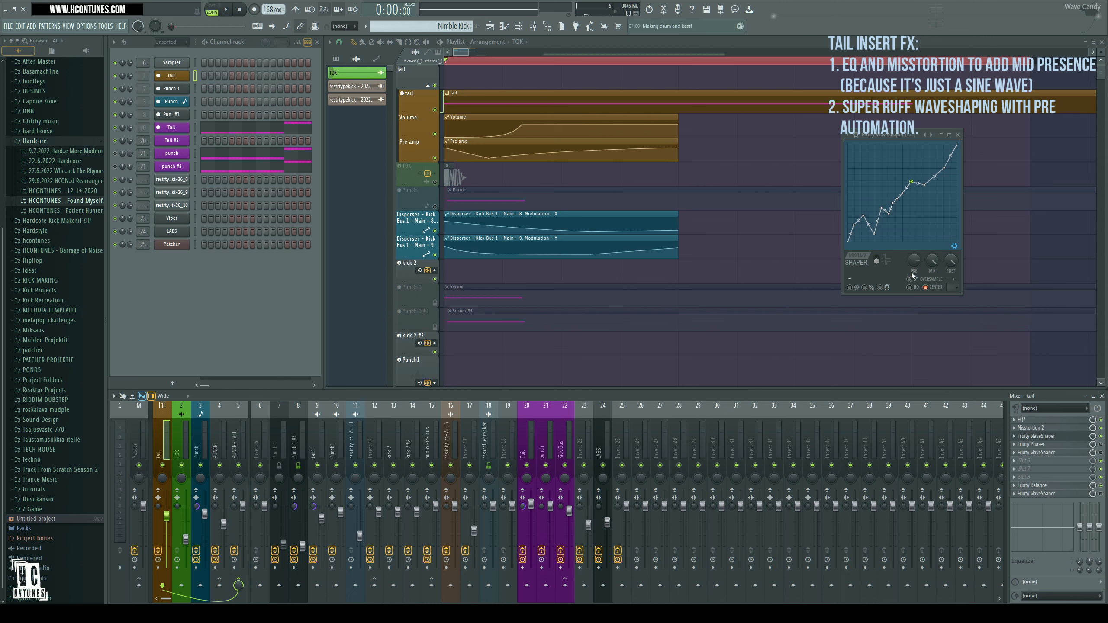
# - Enlarge the first Fruity WaveShaper's window and audition the tail while examining its curve and pre automation
pyautogui.moveTo(879, 134); pyautogui.dragTo(857, 155)
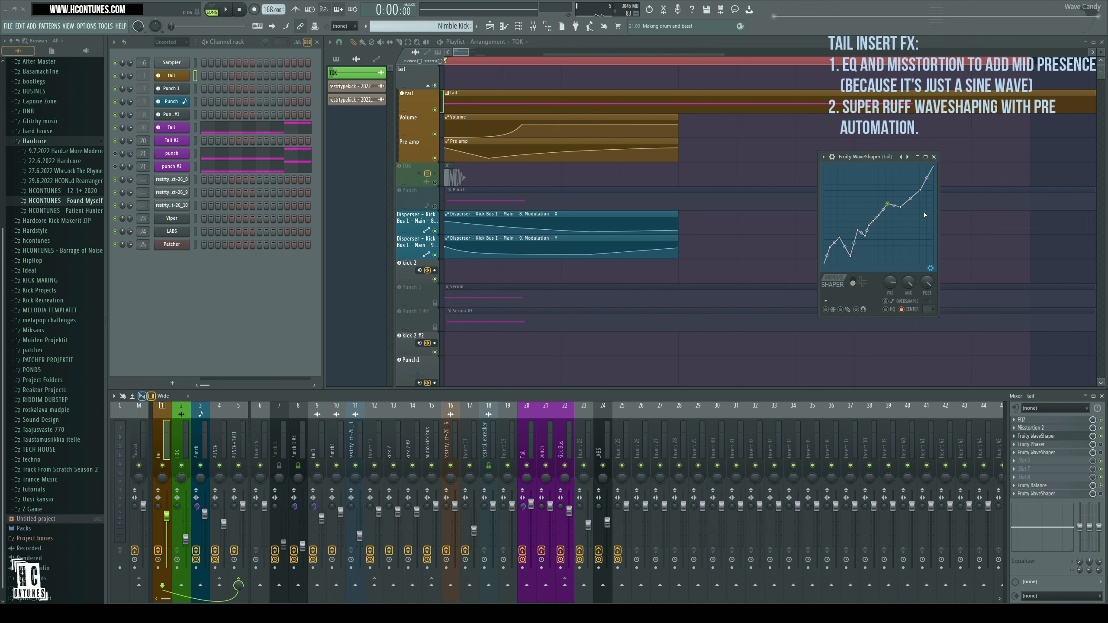
pyautogui.moveTo(818, 318); pyautogui.dragTo(732, 409)
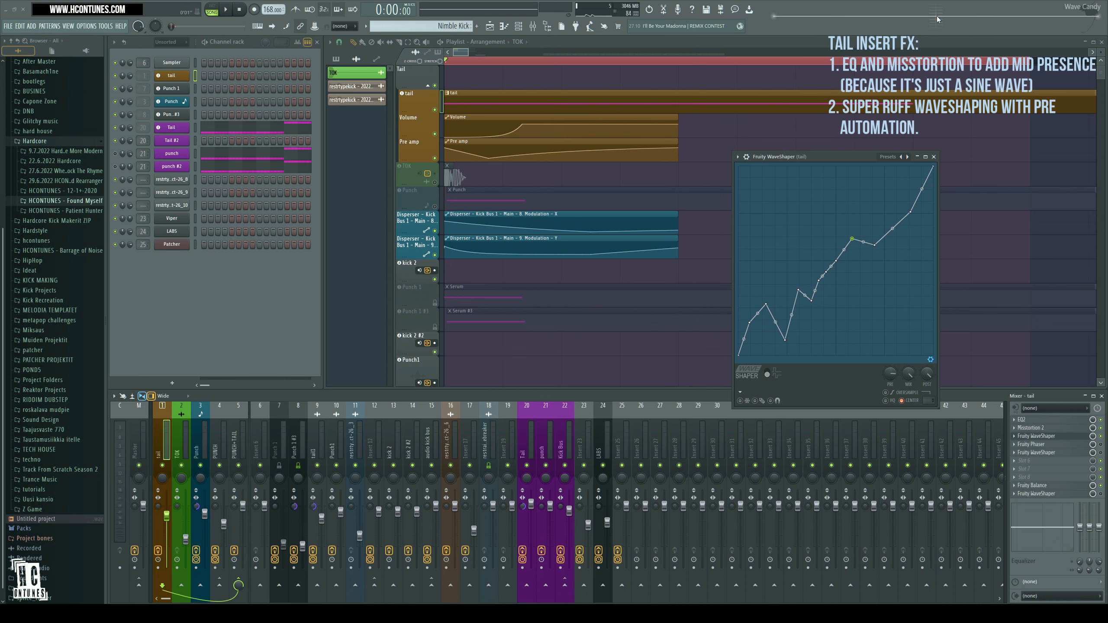
pyautogui.press('space')
pyautogui.press('space')
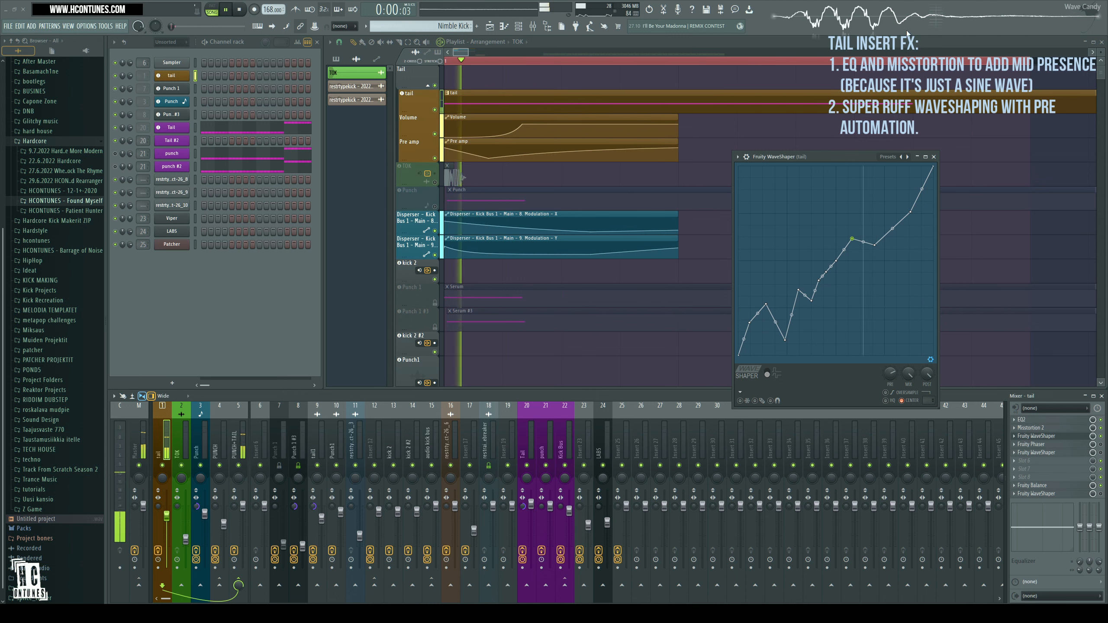
pyautogui.press('space')
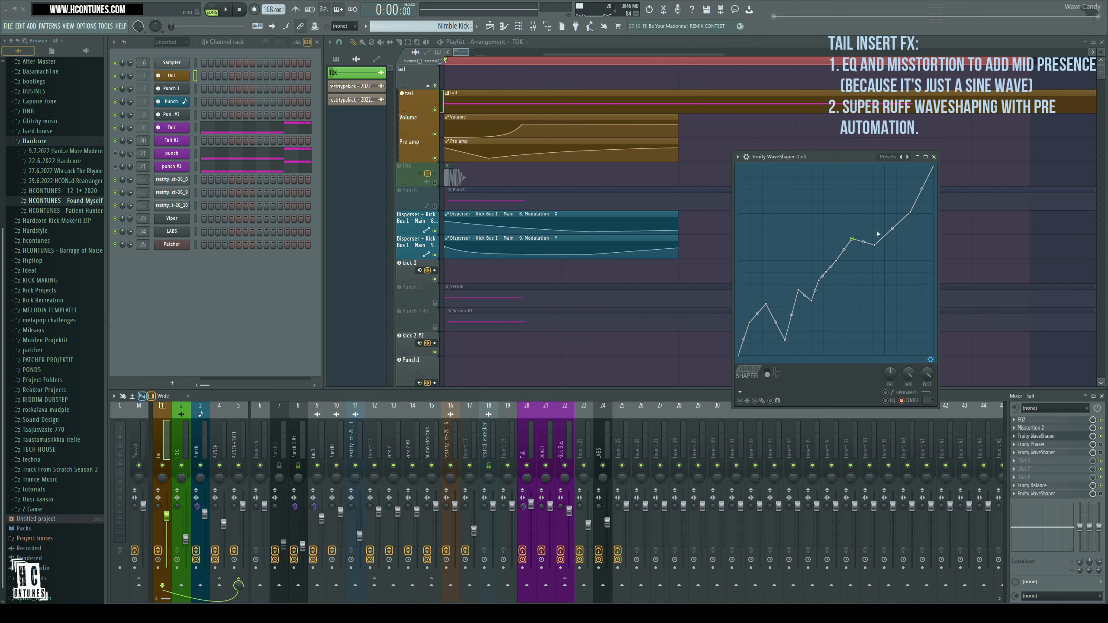
pyautogui.press('space')
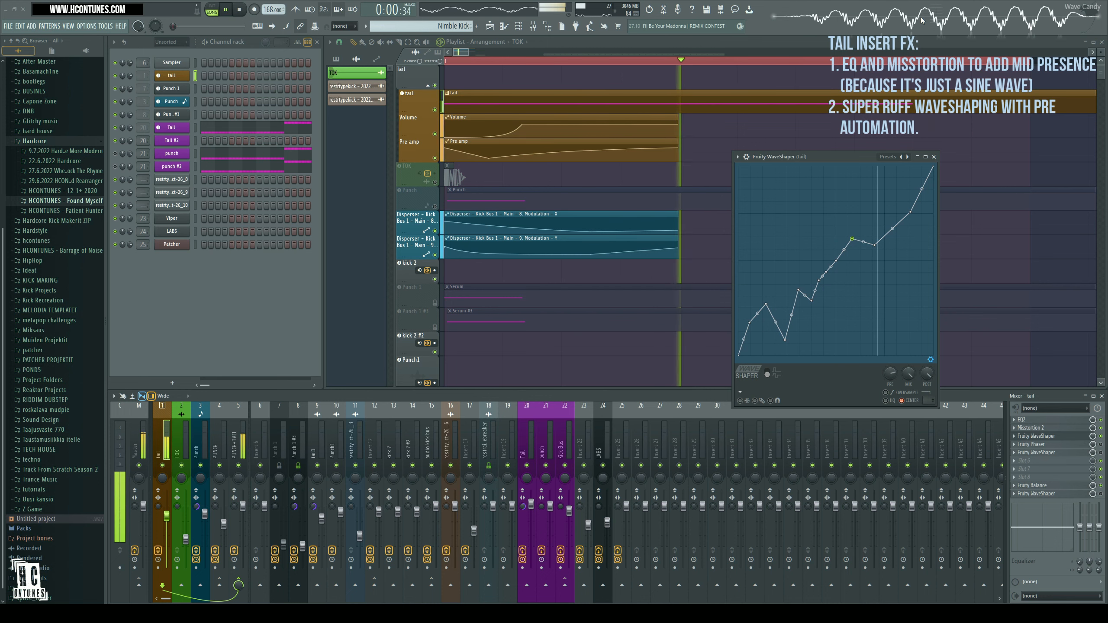
pyautogui.press('space')
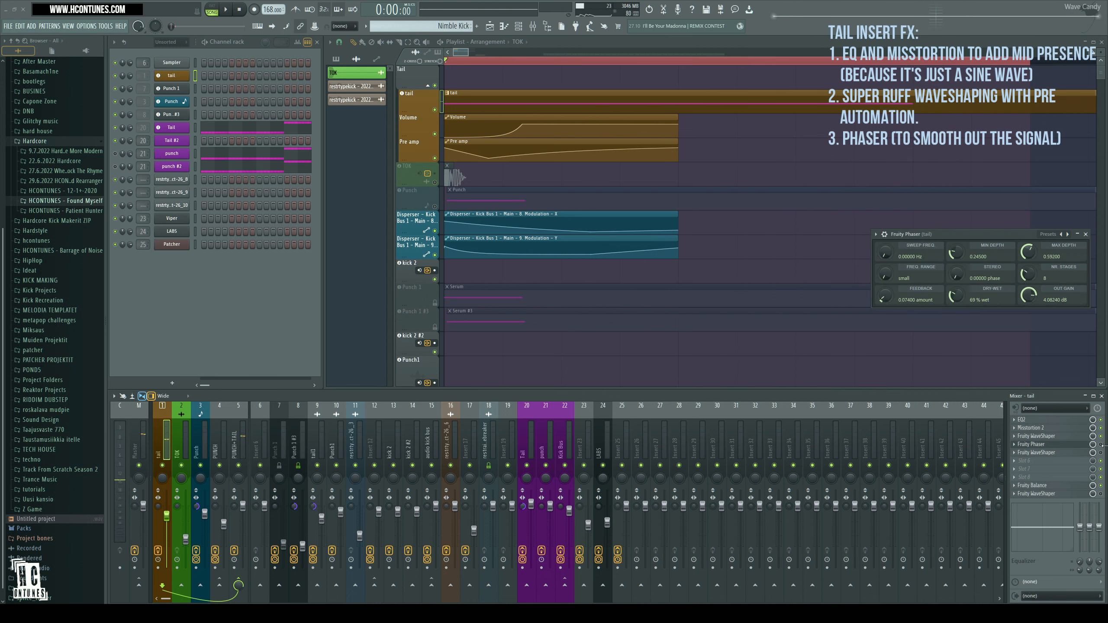
# - Position the tail's Fruity Phaser window clear of the mixer and audition the tail with the phaser
pyautogui.moveTo(903, 234); pyautogui.dragTo(813, 226)
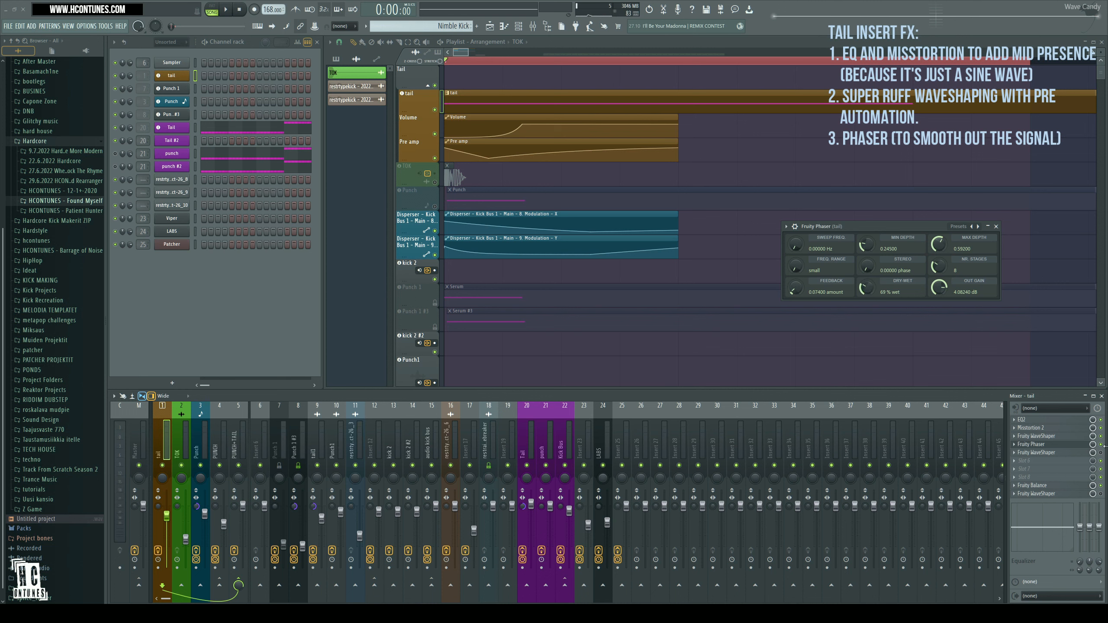
pyautogui.press('space')
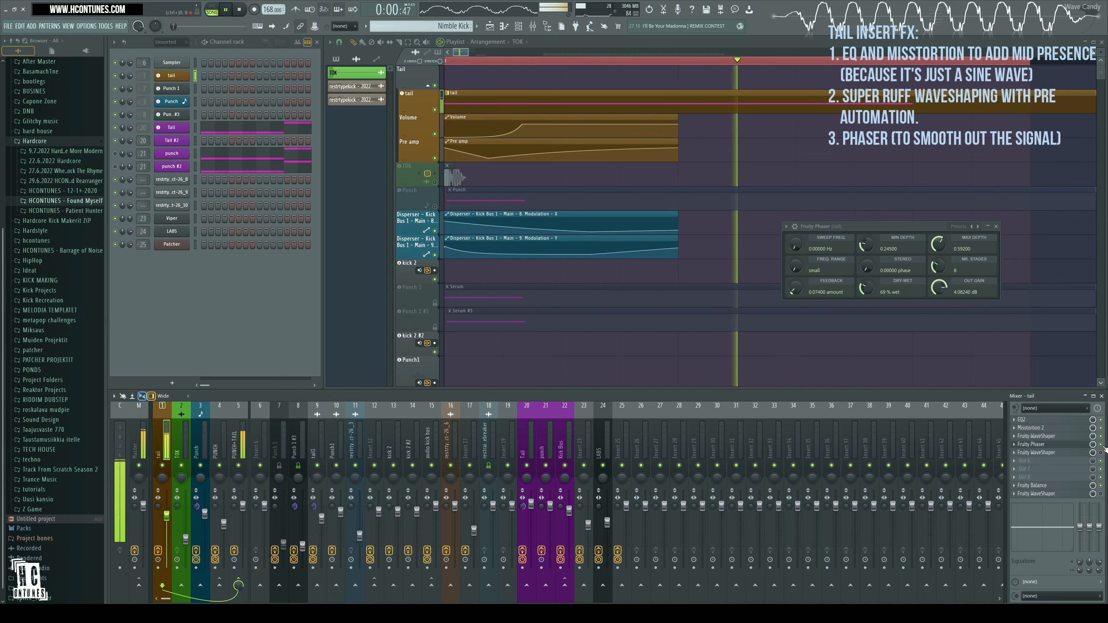
pyautogui.press('space')
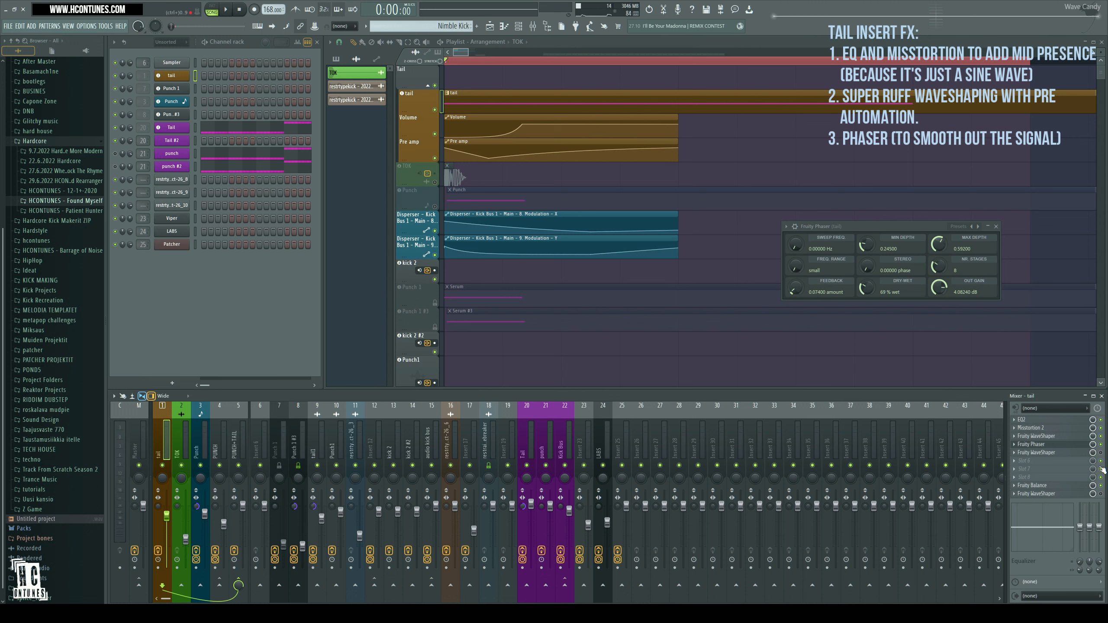
# - Switch on the tail's second Fruity WaveShaper, audition the tail, and view the curve types of its end point
pyautogui.click(1104, 454)
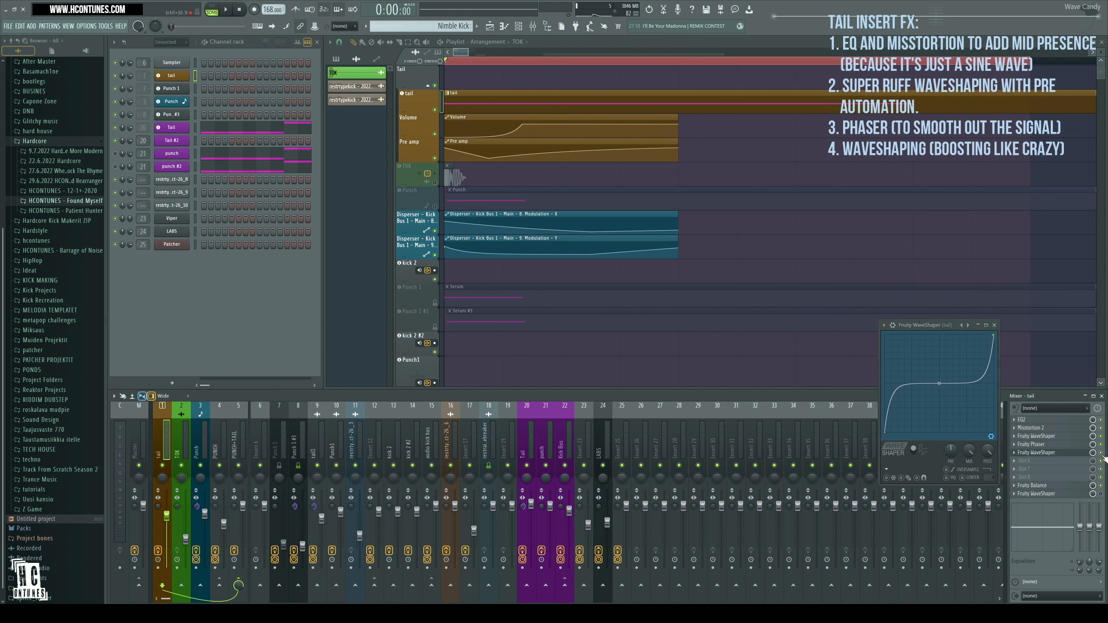
pyautogui.press('space')
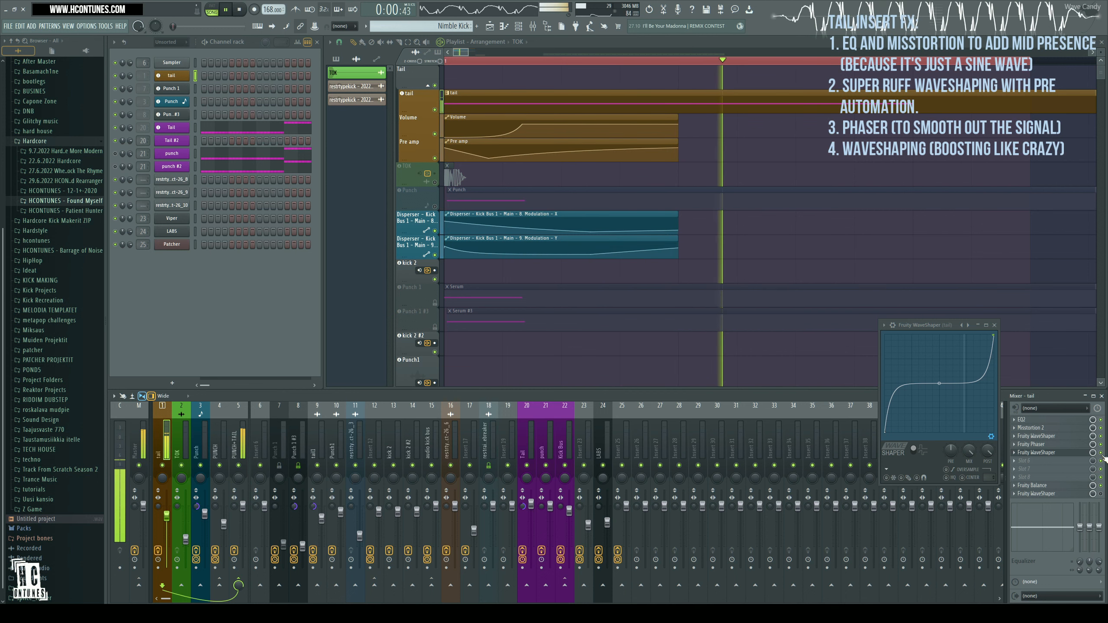
pyautogui.press('space')
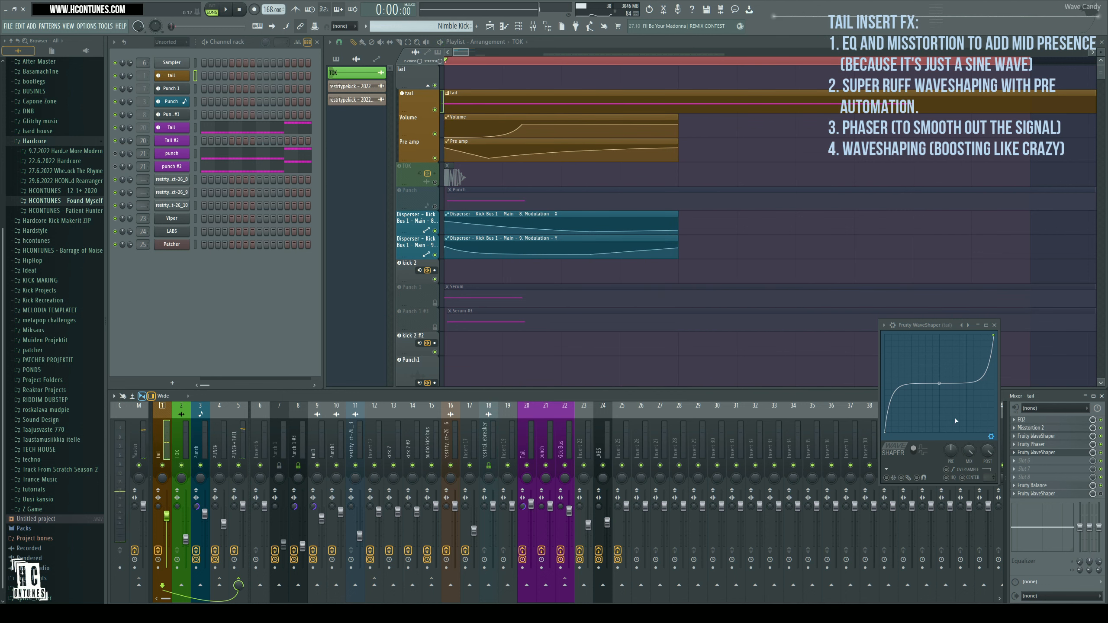
pyautogui.rightClick(995, 334)
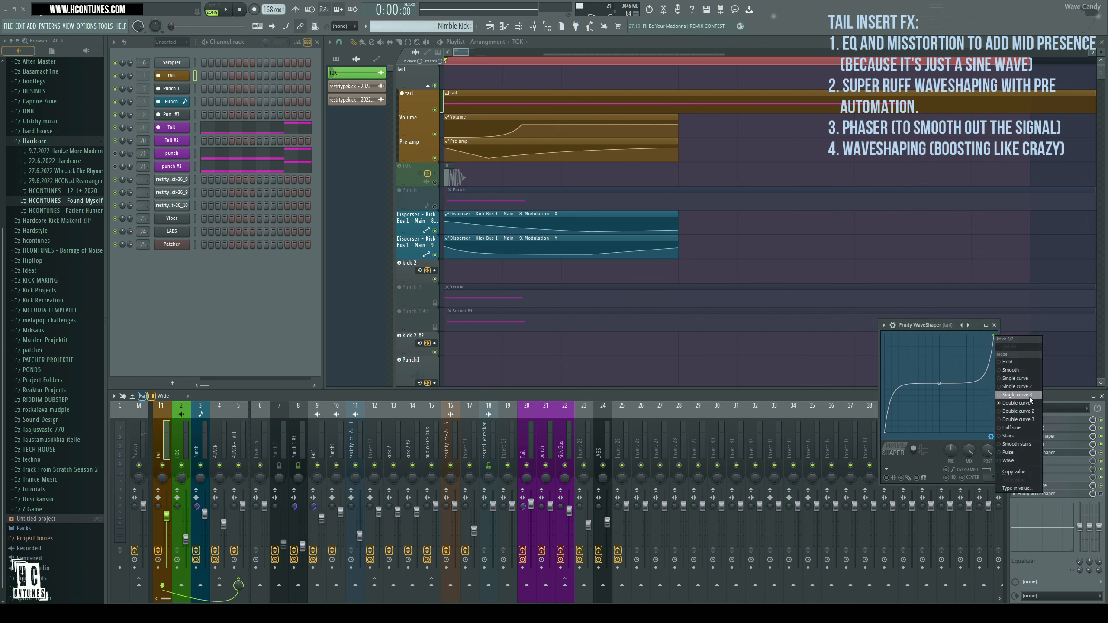
pyautogui.click(932, 326)
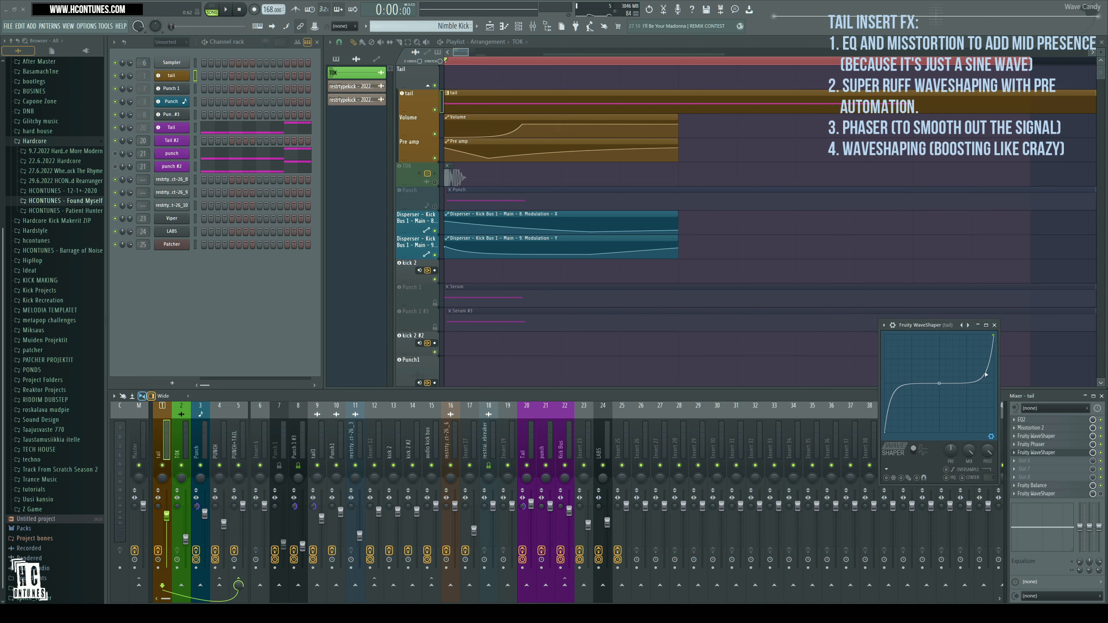
# - Open the tail's Fruity Balance and audition the tail while following its volume automation in the playlist
pyautogui.click(1033, 485)
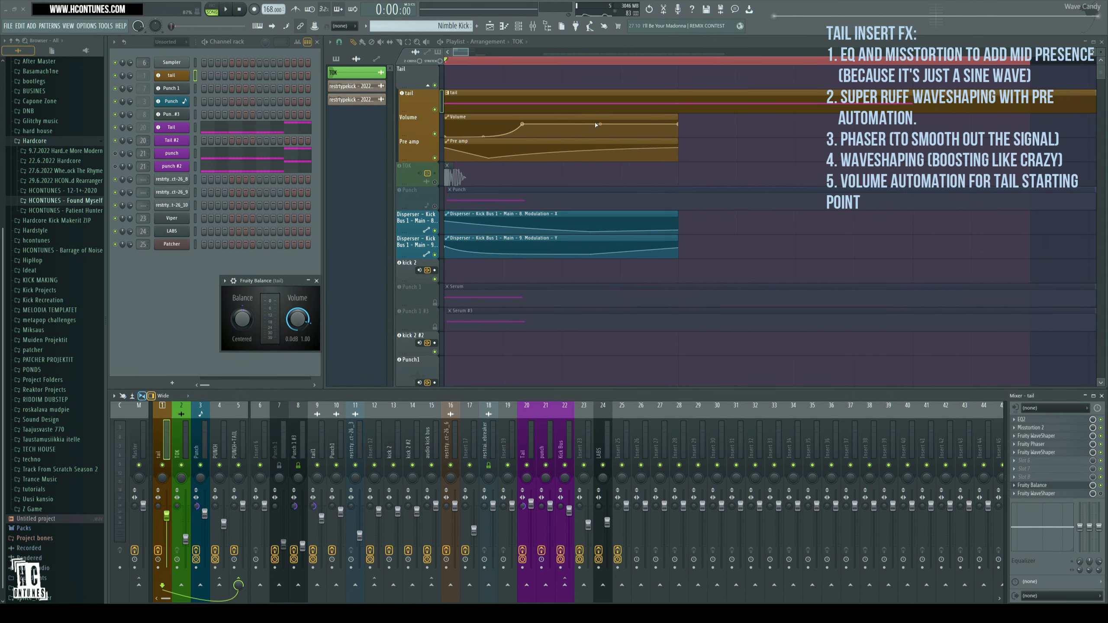
pyautogui.press('space')
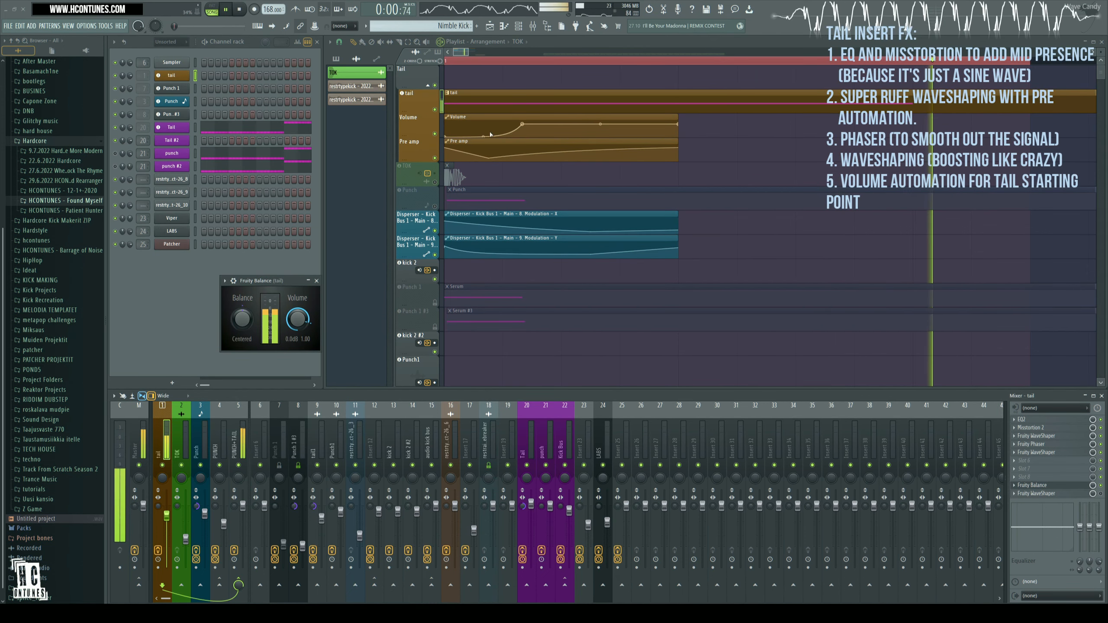
pyautogui.press('space')
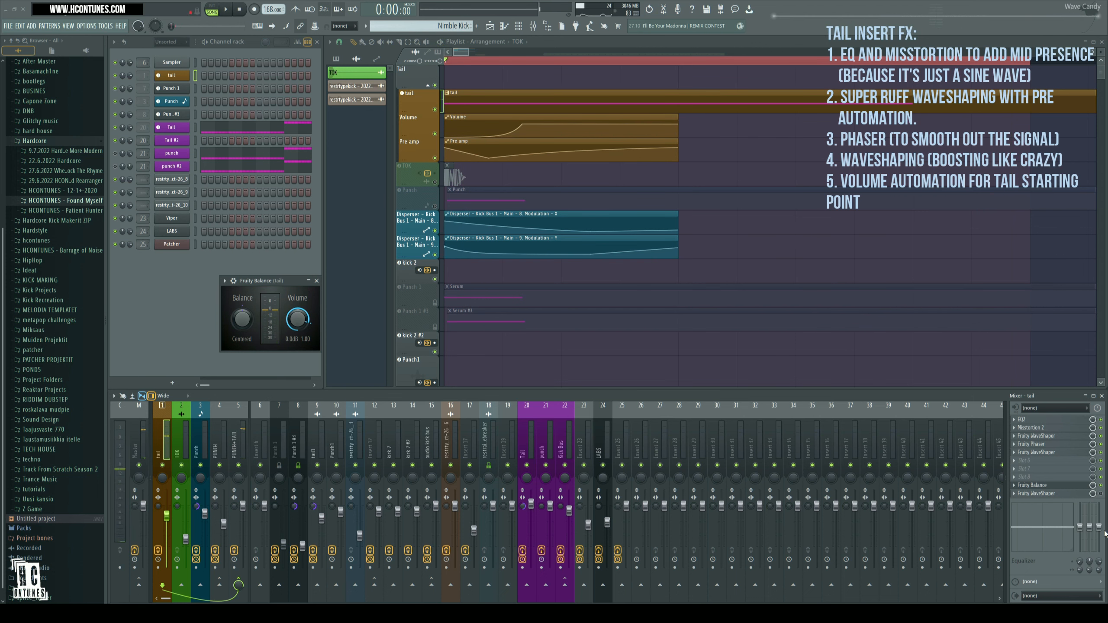
# - Open the tail's last Fruity WaveShaper, place its window clear of the mixer, and audition the soft clipping
pyautogui.click(1073, 494)
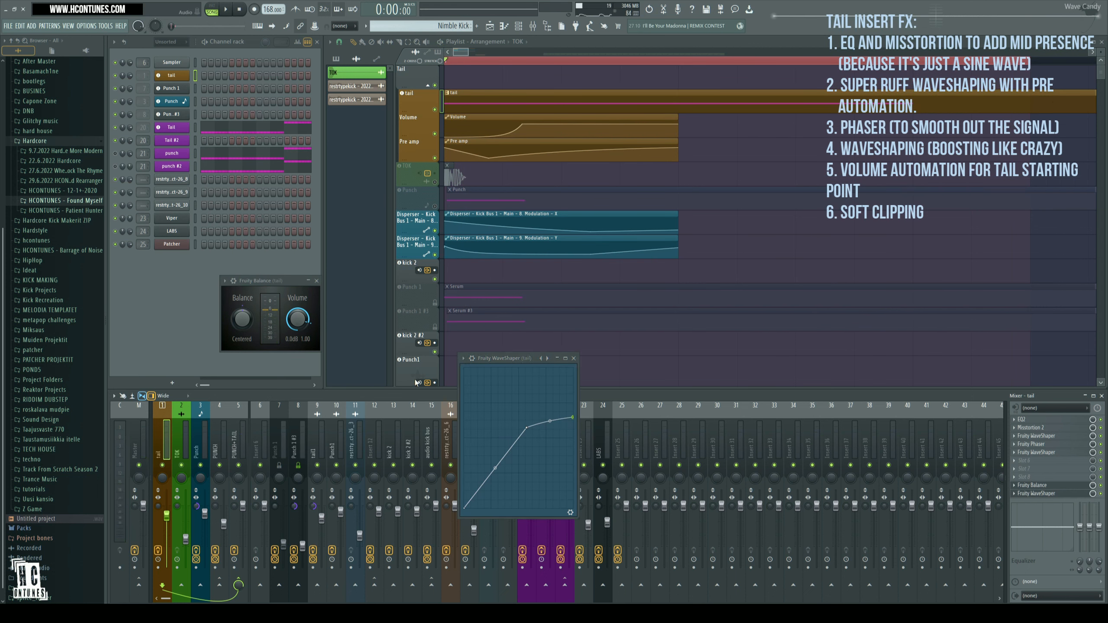
pyautogui.moveTo(497, 359); pyautogui.dragTo(776, 207)
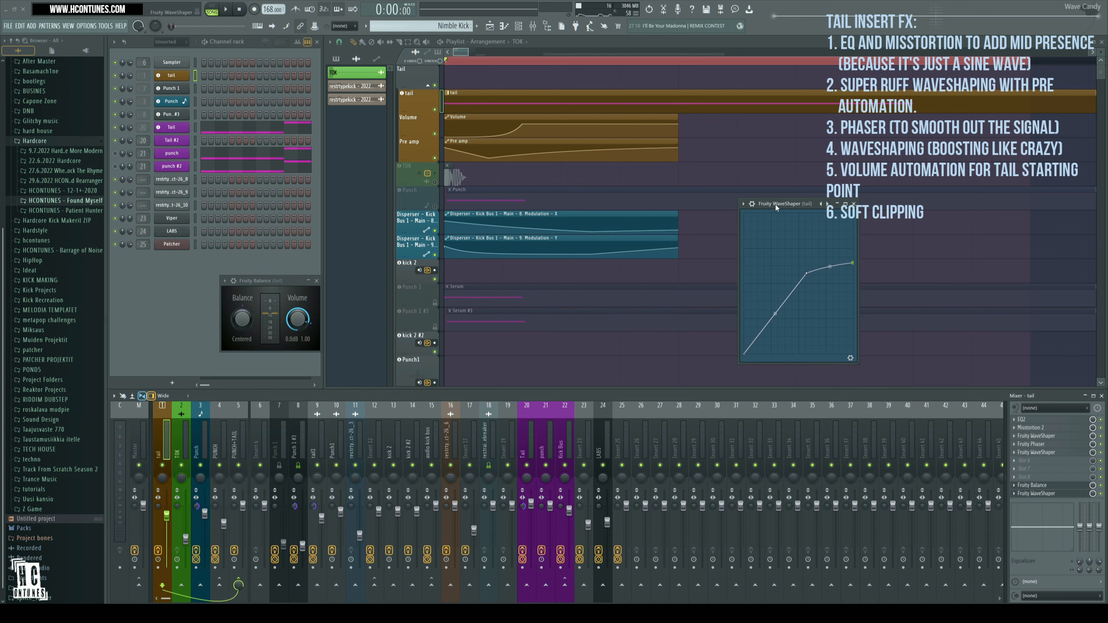
pyautogui.press('space')
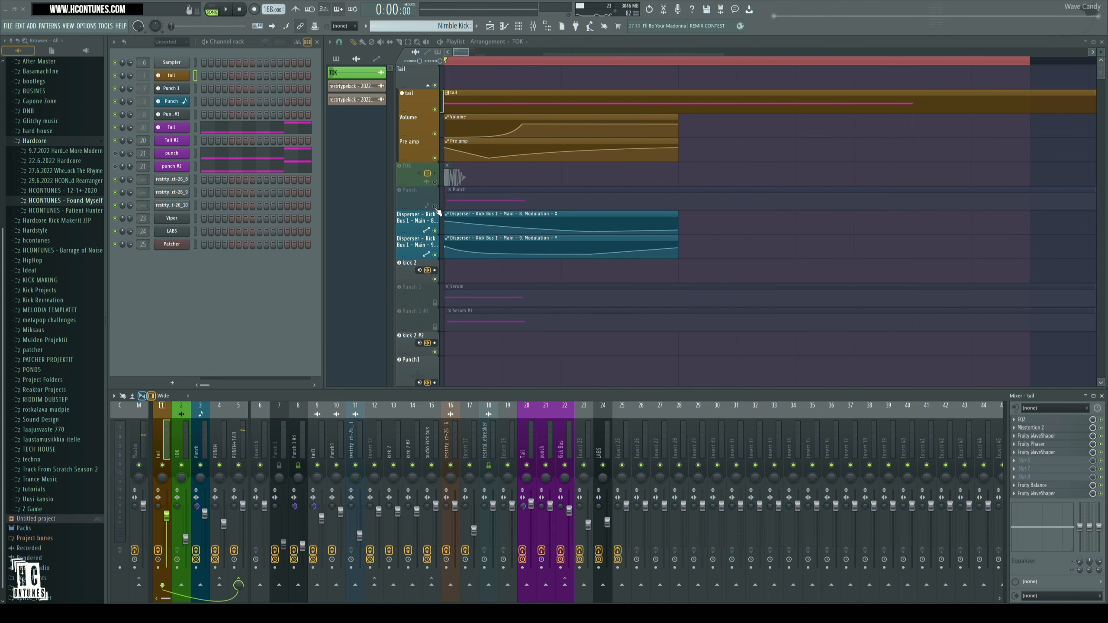
# - Unmute the Punch and TOK playlist tracks and audition them together with the tail
pyautogui.click(435, 206)
pyautogui.click(435, 183)
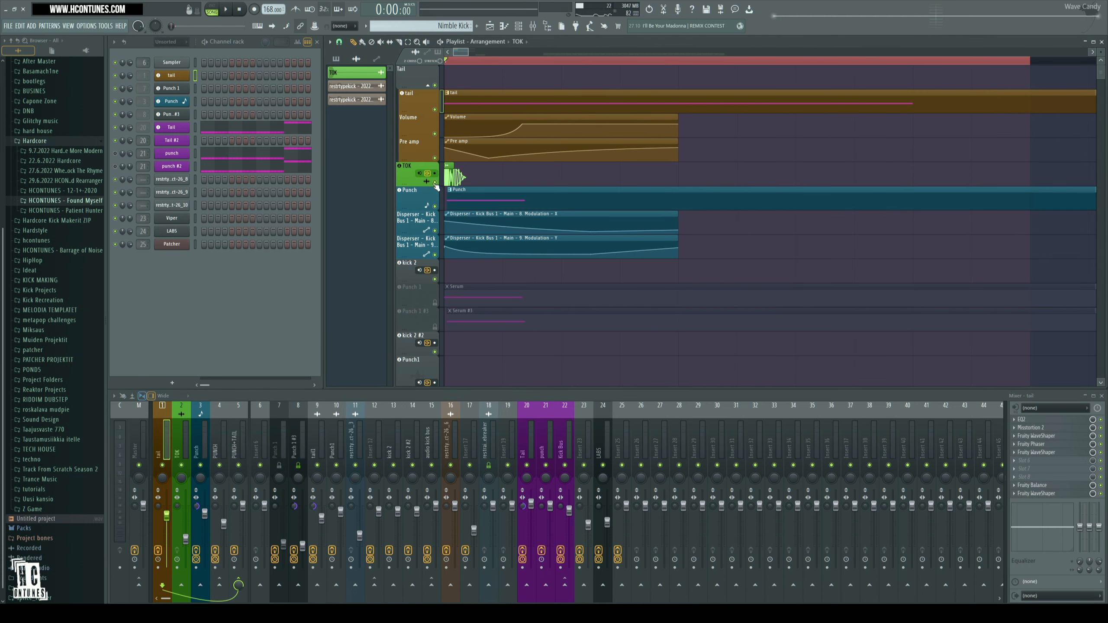
pyautogui.press('space')
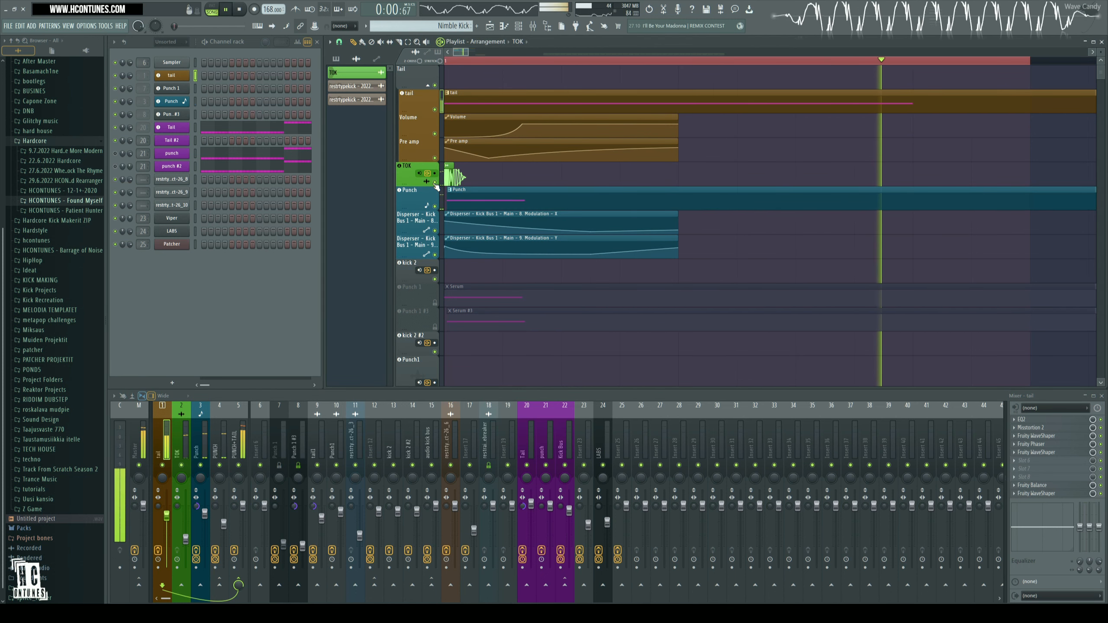
pyautogui.press('space')
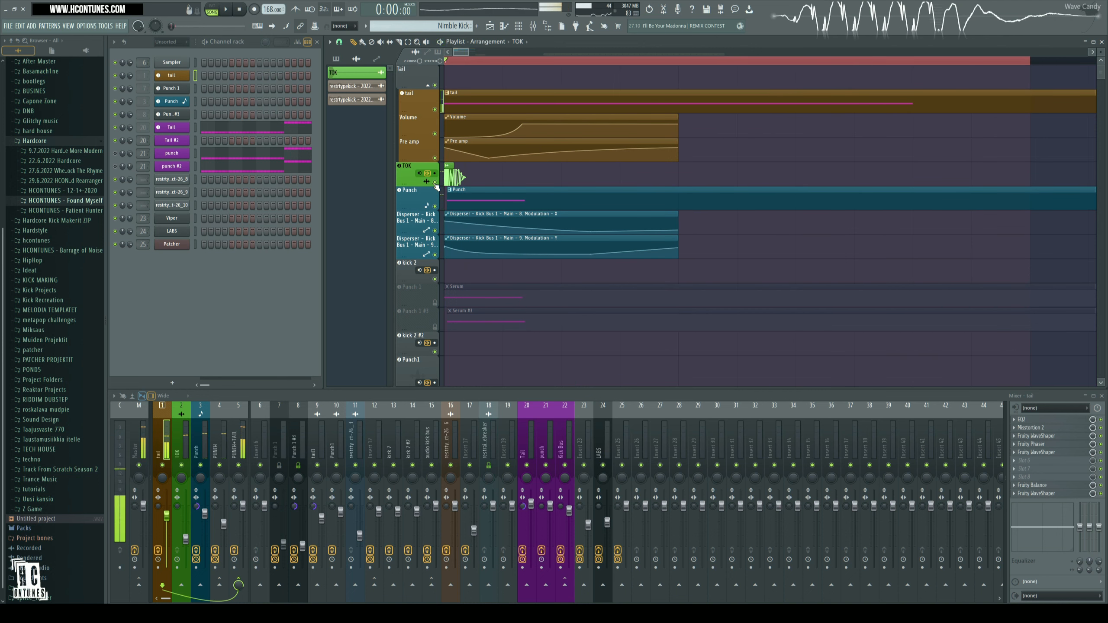
# - Open Pro-Q 3 on the PUNCH+TAIL mixer insert, position its window, and view the analyzer options including EQ Match
pyautogui.click(243, 456)
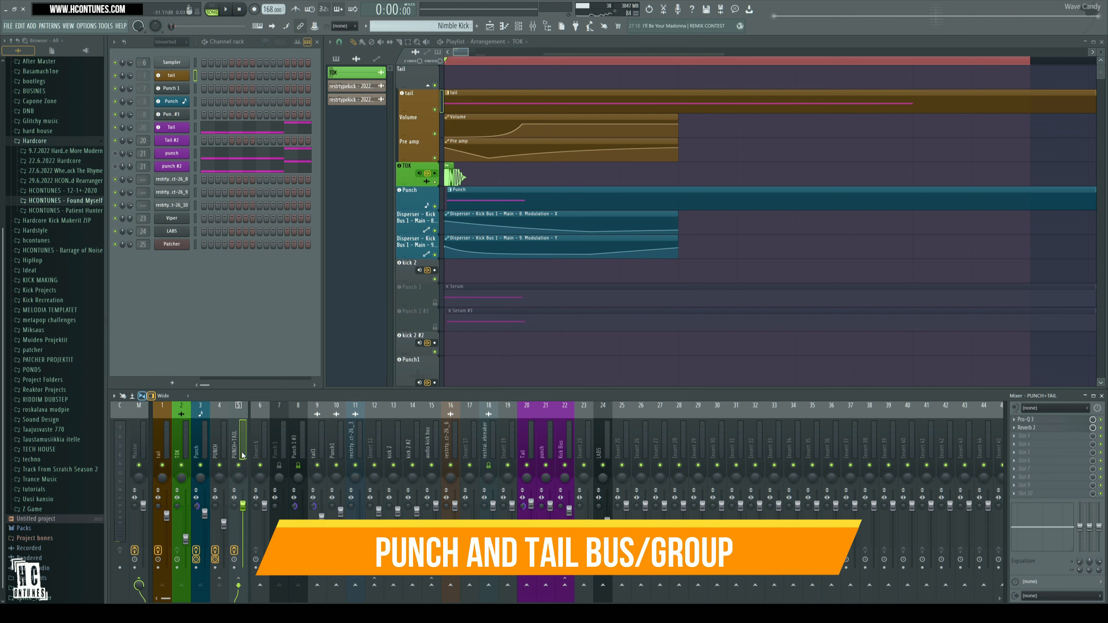
pyautogui.click(1027, 419)
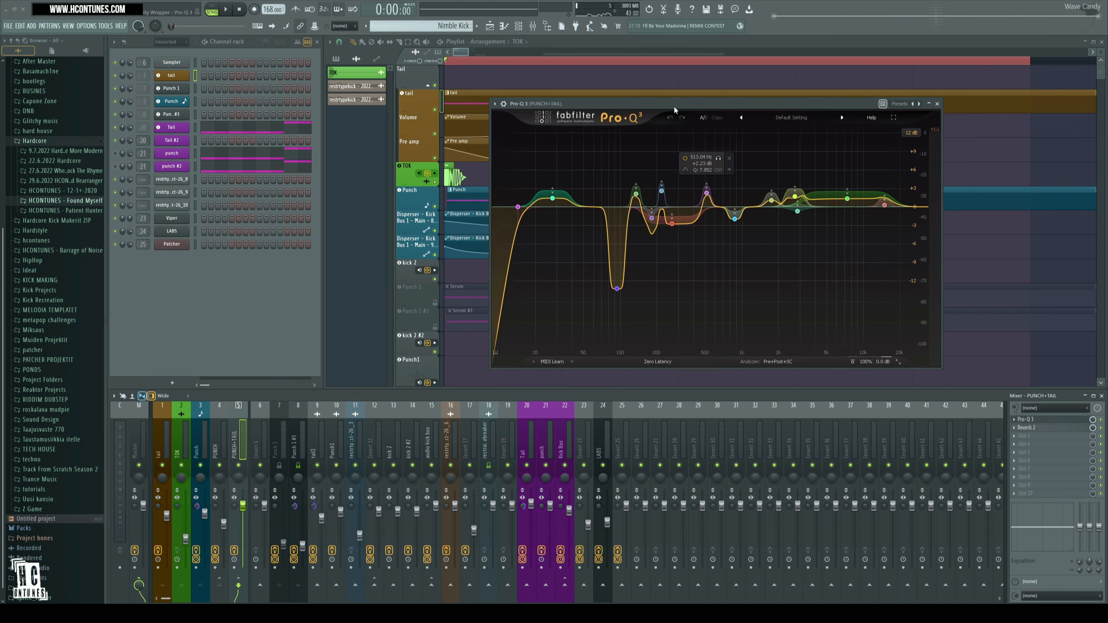
pyautogui.moveTo(674, 107); pyautogui.dragTo(675, 324)
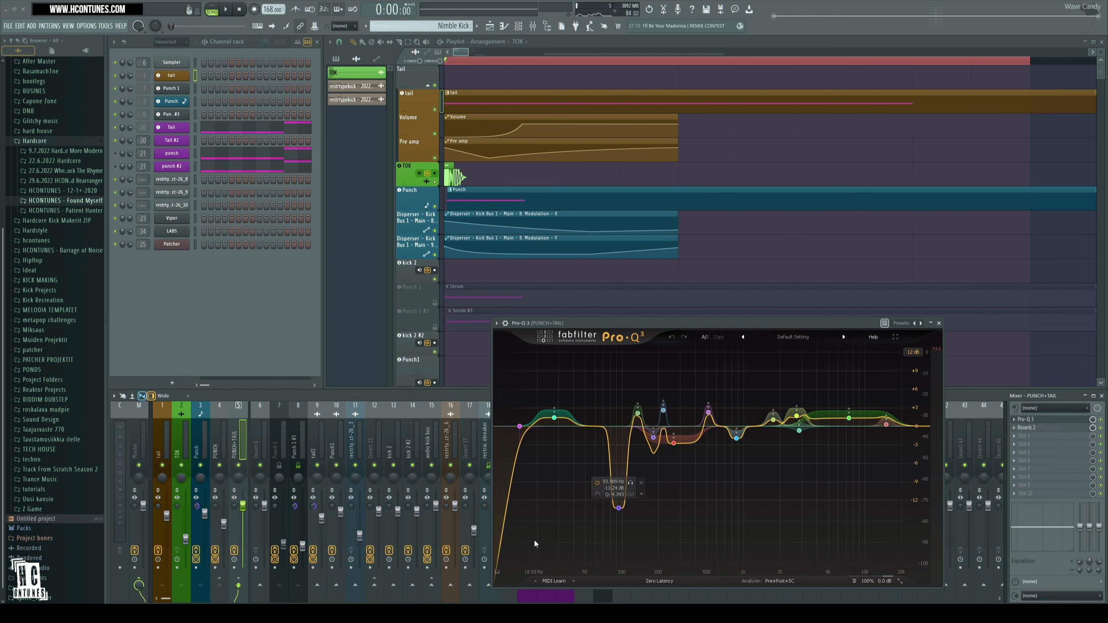
pyautogui.click(782, 583)
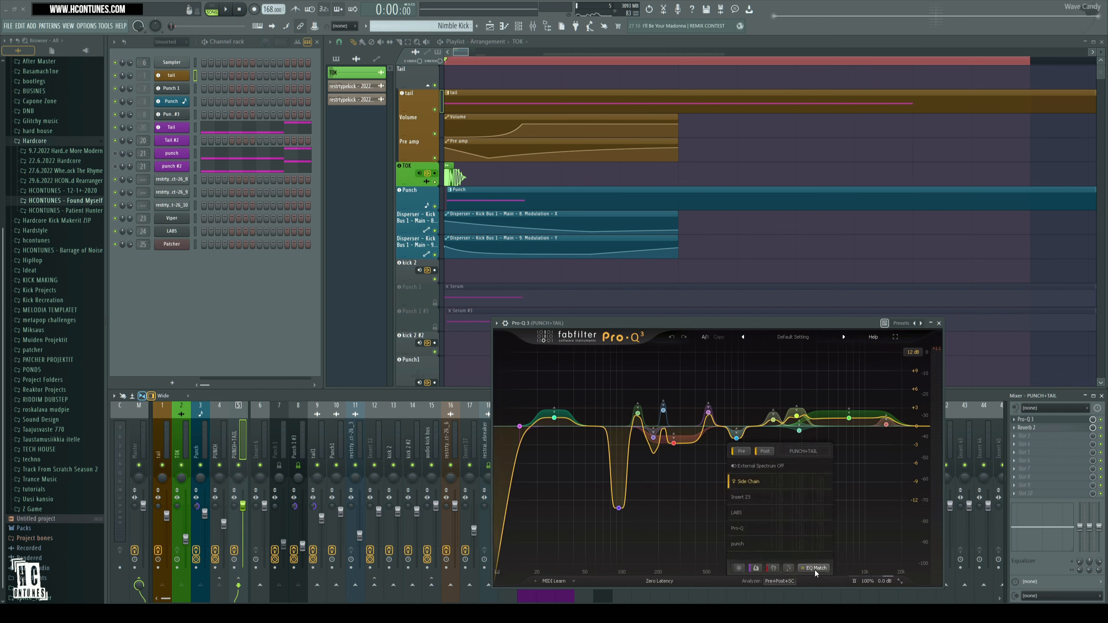
pyautogui.moveTo(599, 322); pyautogui.dragTo(581, 219)
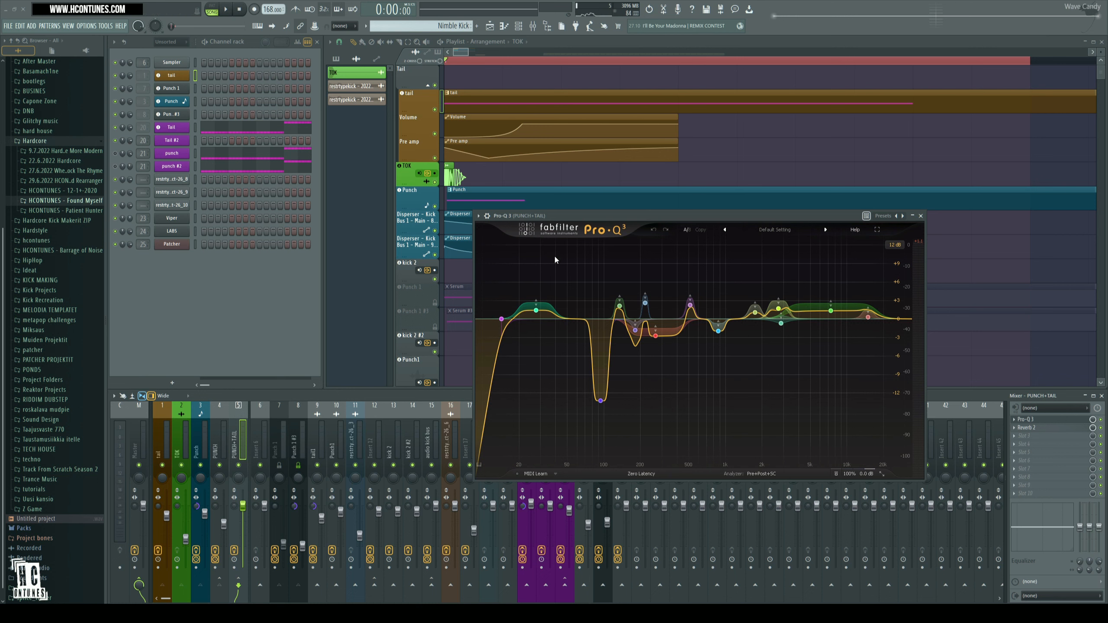
pyautogui.click(769, 474)
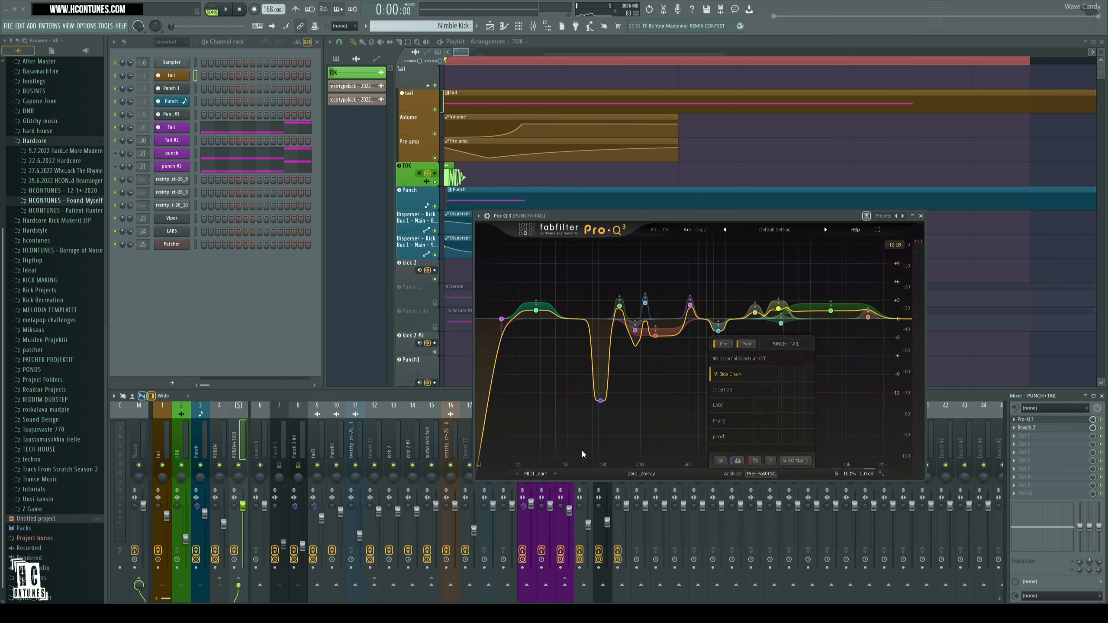
# - Examine the low cut and the deep notch in the PUNCH+TAIL Pro-Q 3, then close the equalizer
pyautogui.moveTo(500, 319)
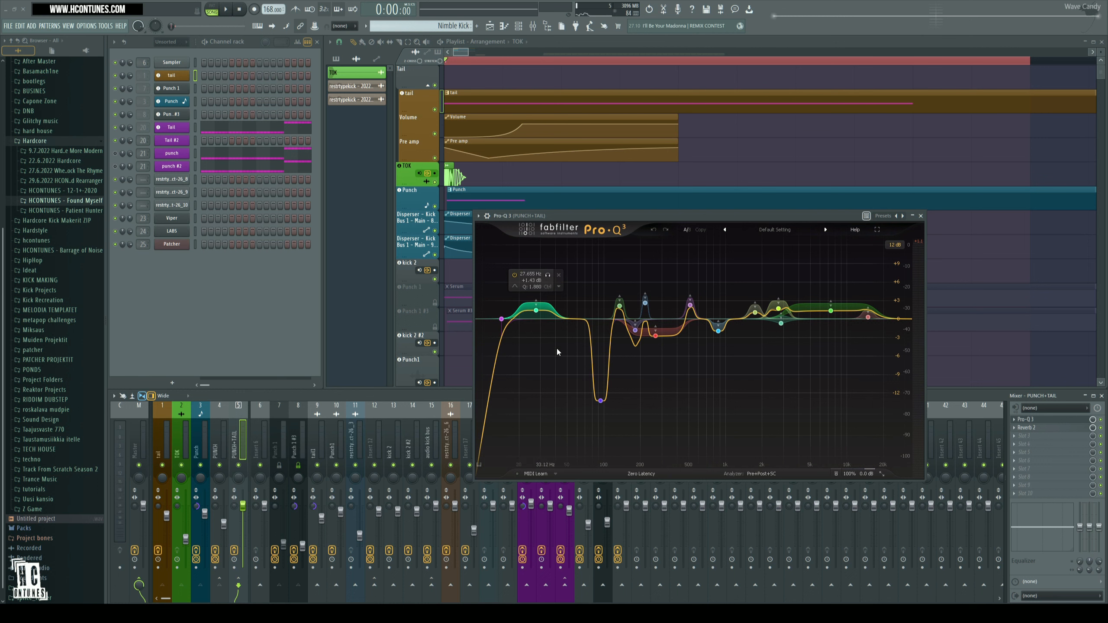
pyautogui.moveTo(599, 415)
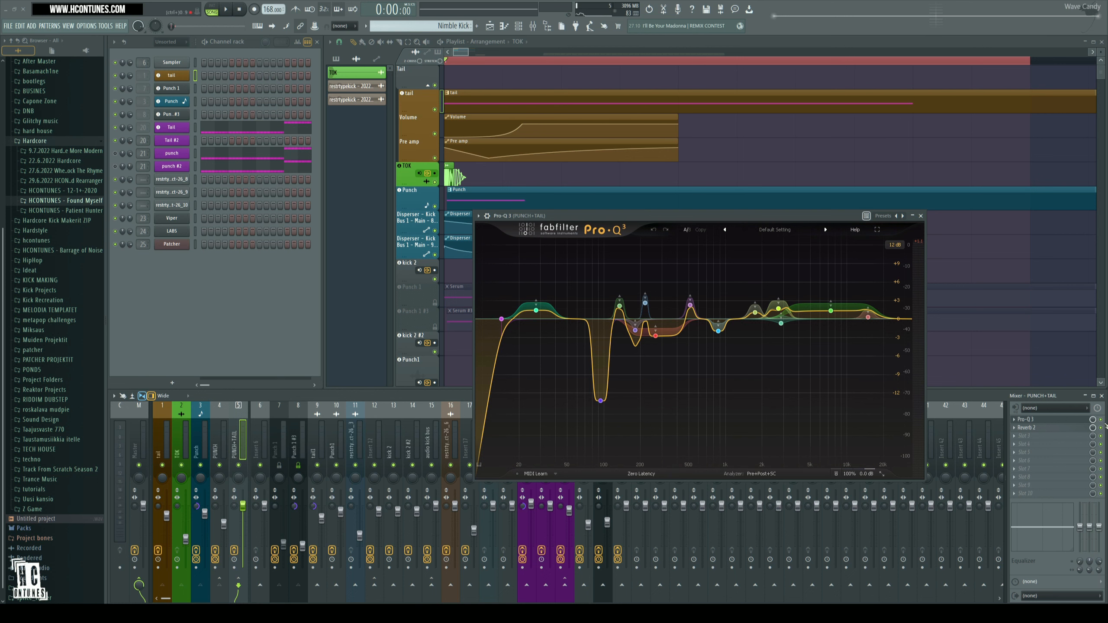
pyautogui.moveTo(495, 288)
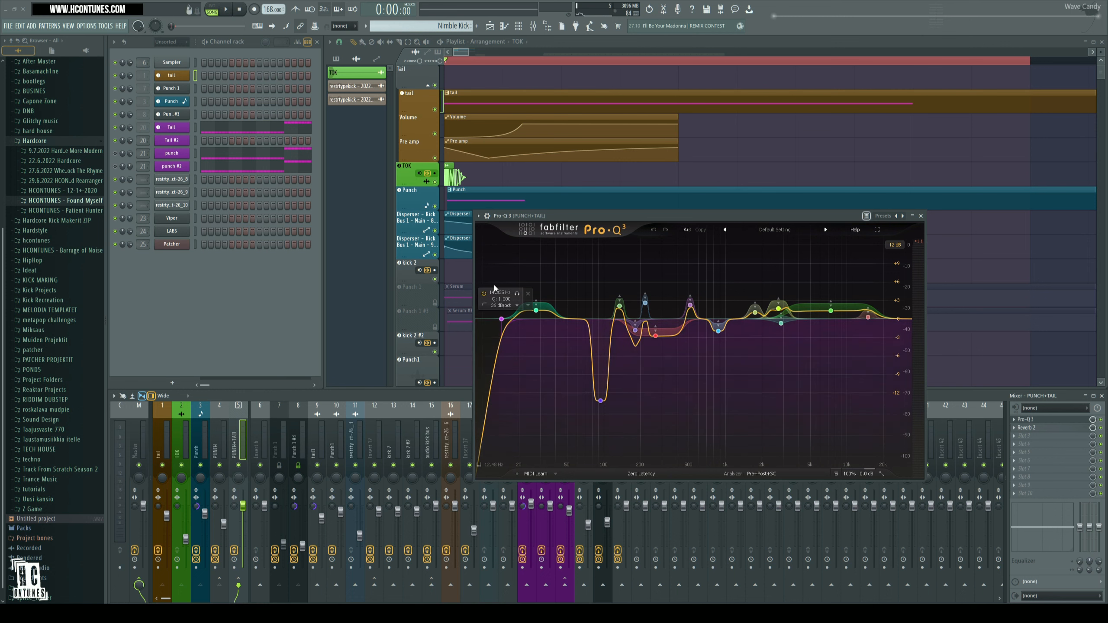
pyautogui.click(921, 216)
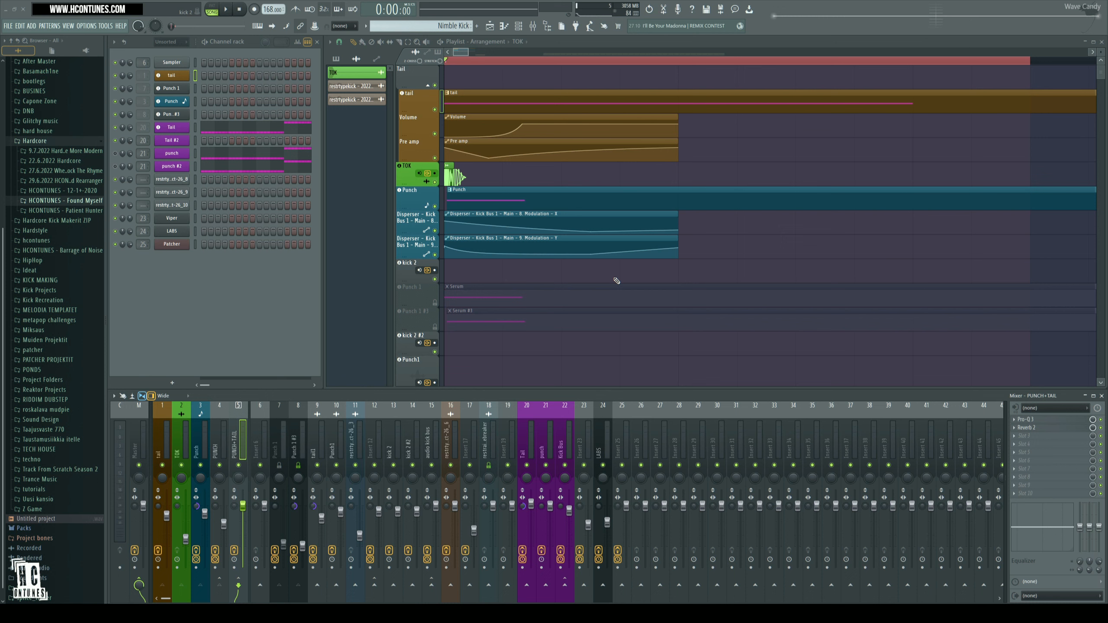
# - Recheck the PUNCH+TAIL bus's Pro-Q 3, then open its Reverb 2 and audition the kick through the bus
pyautogui.click(1042, 420)
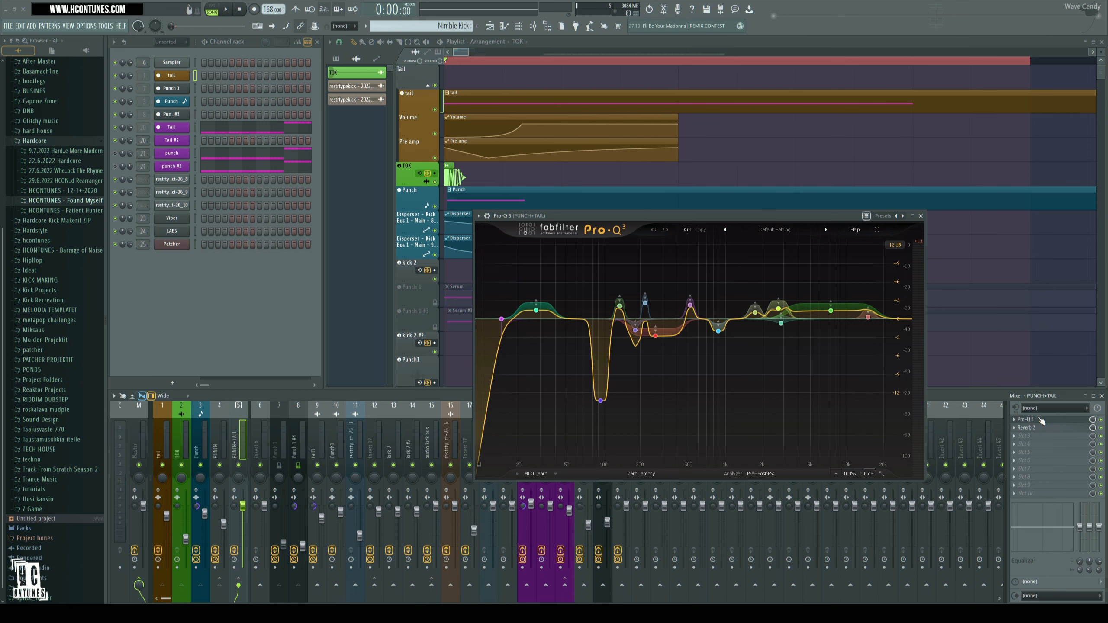
pyautogui.click(1041, 420)
pyautogui.click(1041, 429)
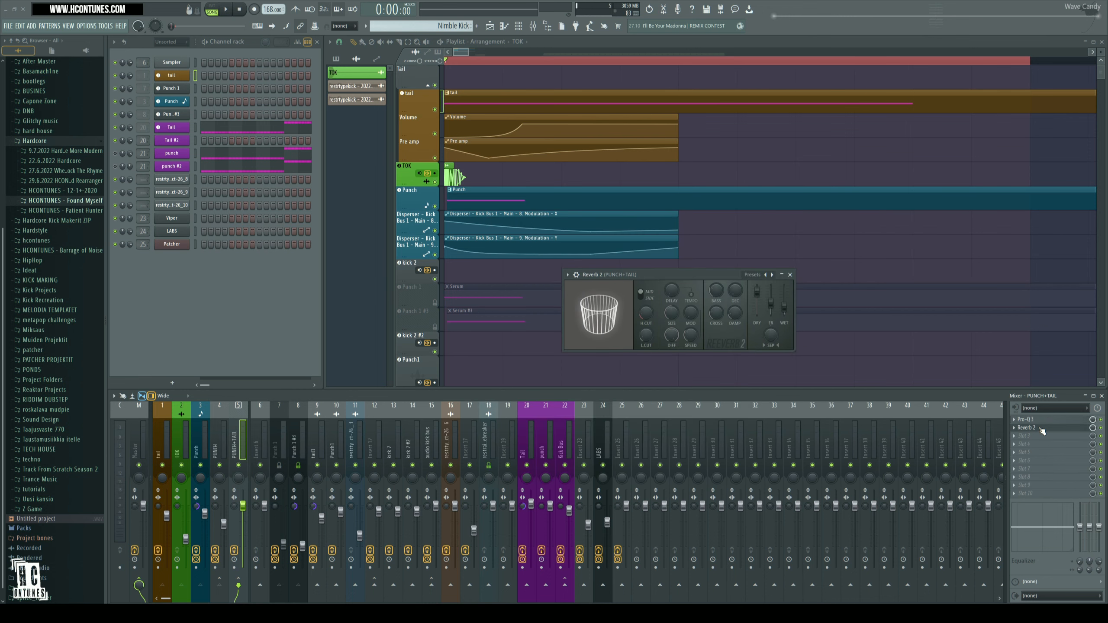
pyautogui.press('space')
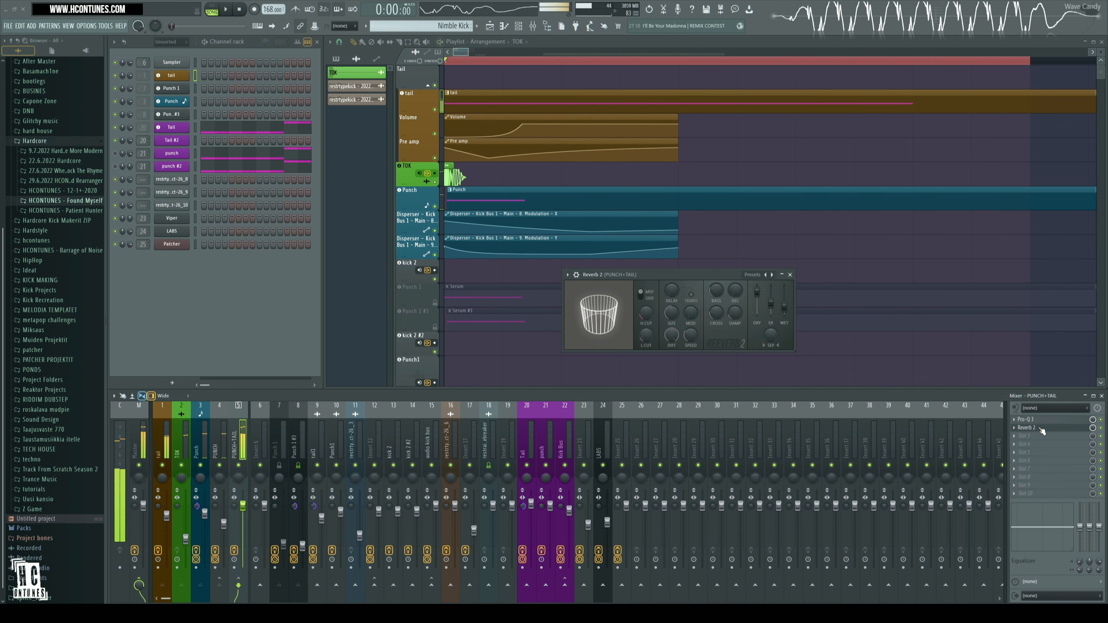
# - Open the second Edison on the Master track, position it over the playlist, and play the Mainstream 1 PATCHER NIMBLE KICK sample
pyautogui.click(141, 448)
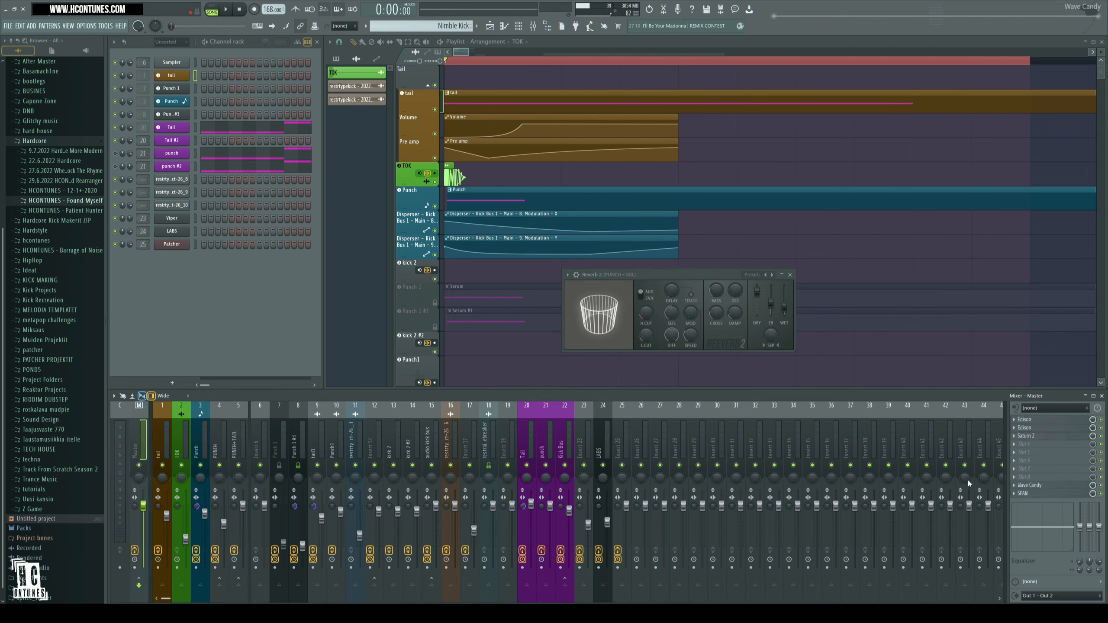
pyautogui.click(1030, 428)
pyautogui.moveTo(161, 393); pyautogui.dragTo(729, 312)
pyautogui.press('space')
pyautogui.press('space')
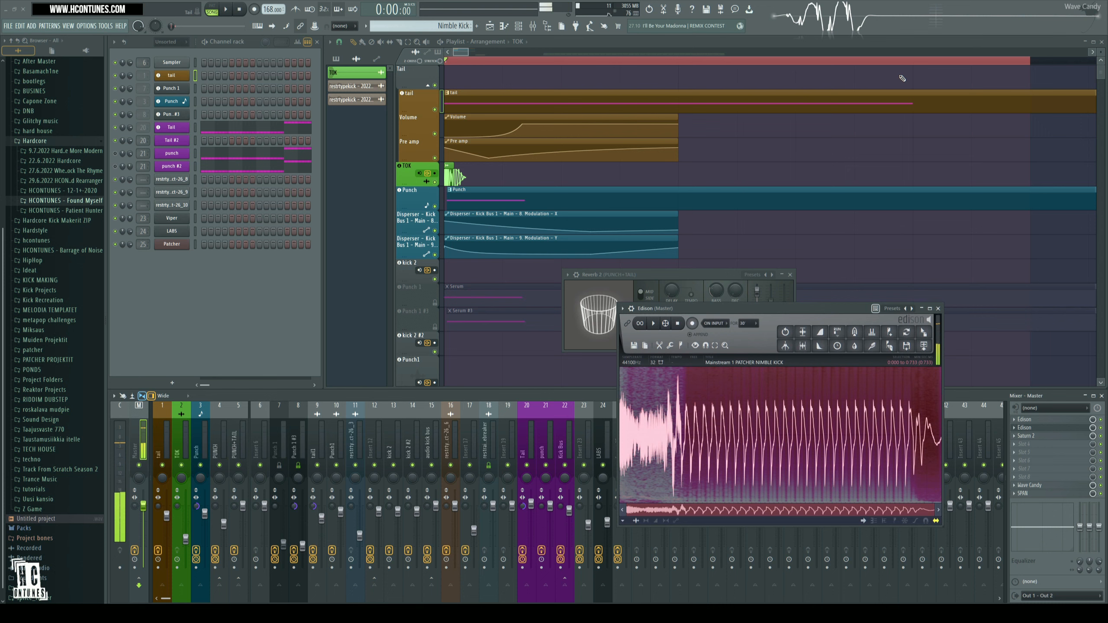
# - Play the playlist kick and the Edison sample in turn to compare the two sounds
pyautogui.click(998, 68)
pyautogui.press('space')
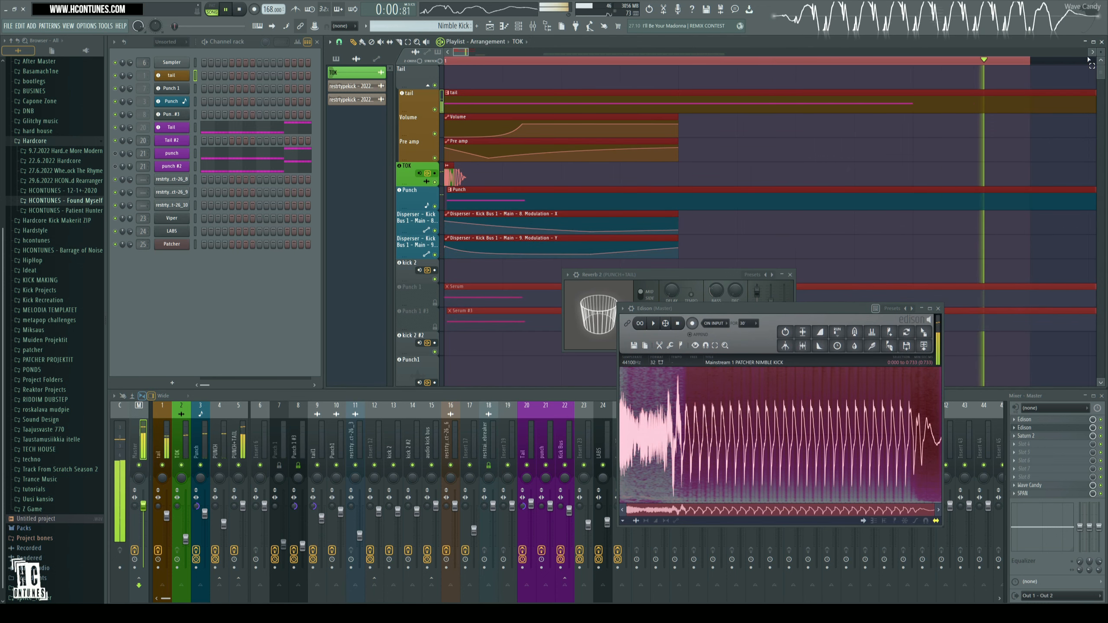
pyautogui.click(817, 306)
pyautogui.press('space')
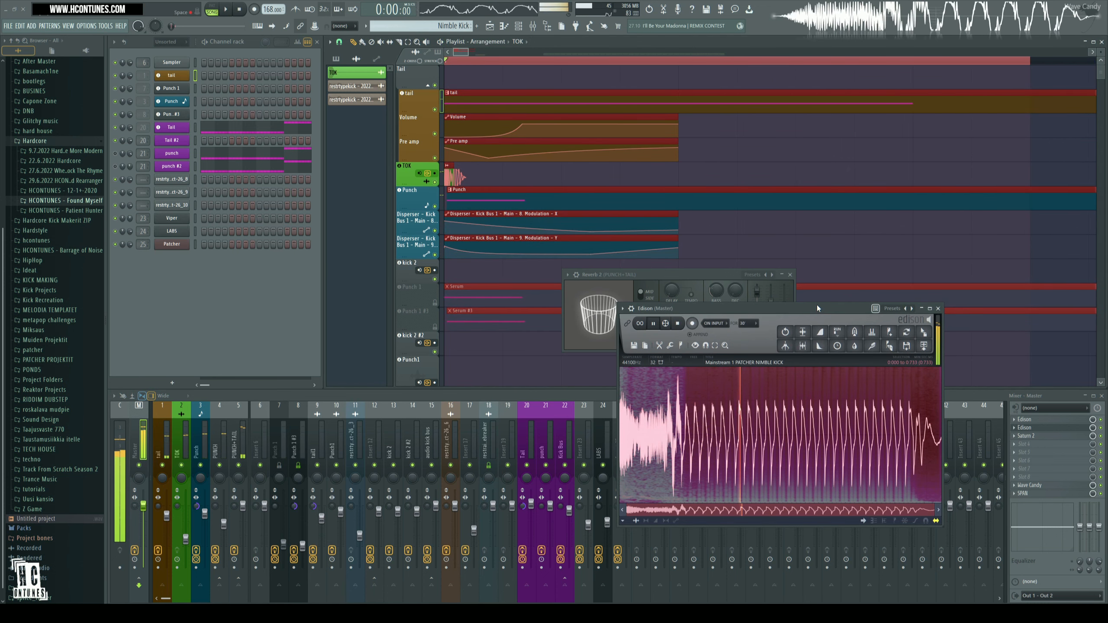
pyautogui.press('space')
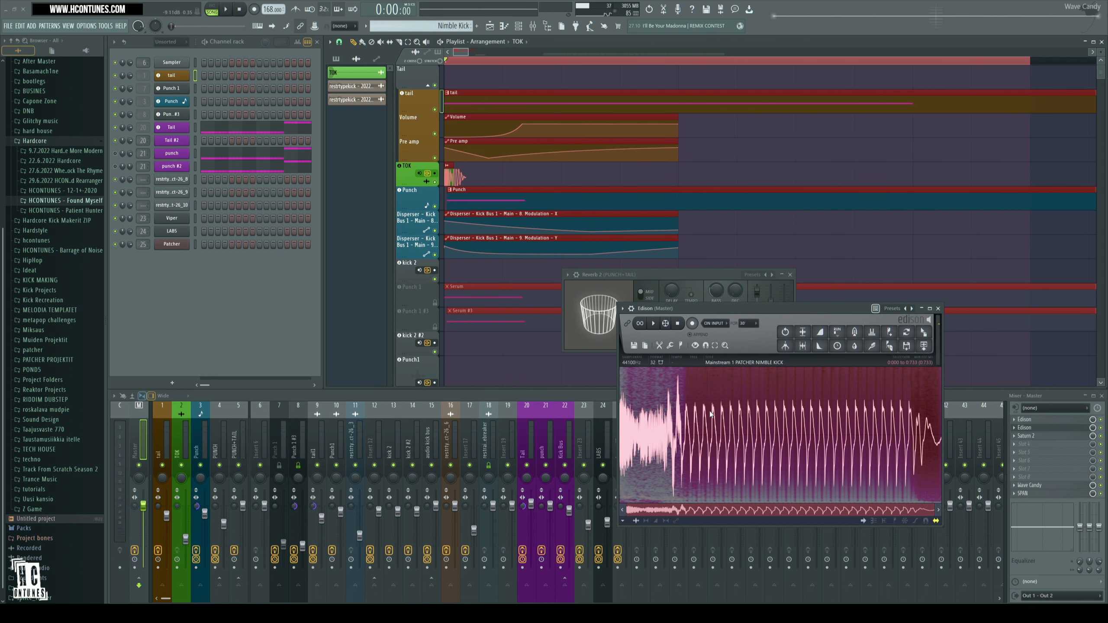
# - Place a TOK clip at the start of the Punch1 track and decline making it unique
pyautogui.click(491, 361)
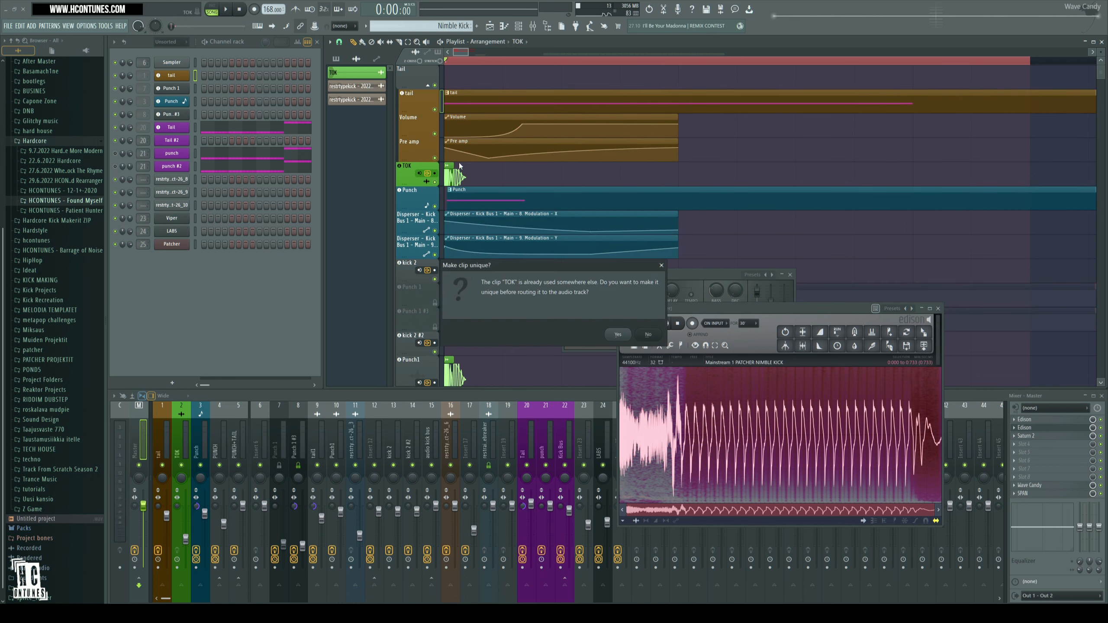
pyautogui.click(649, 334)
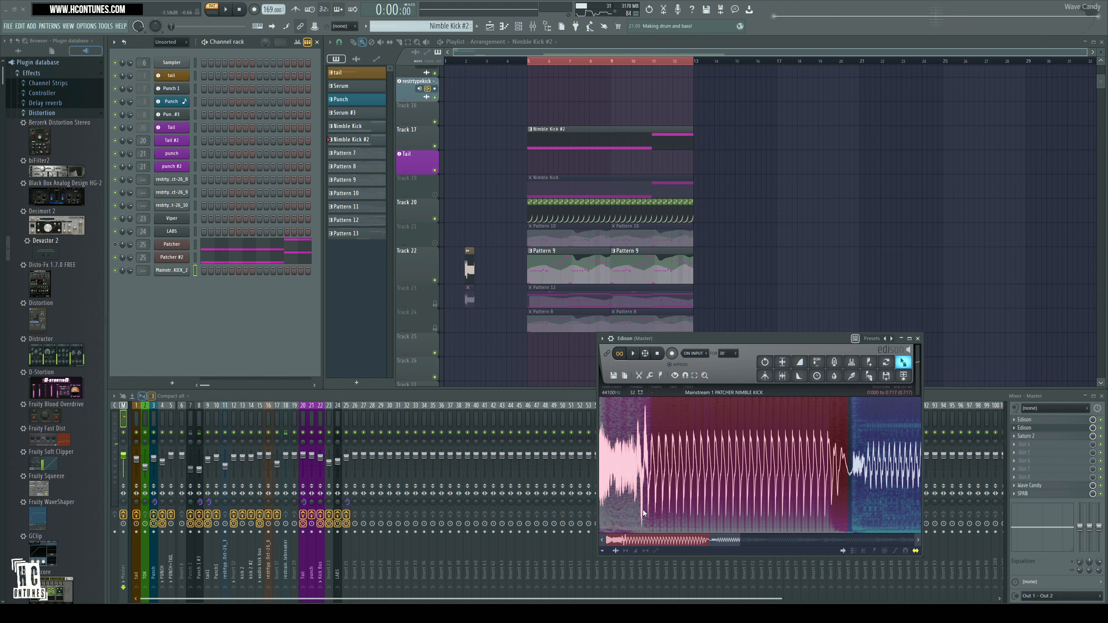
# - Examine the longer kick recording in the Master's Edison and audition its selected section
pyautogui.scroll(-3, 642, 509)
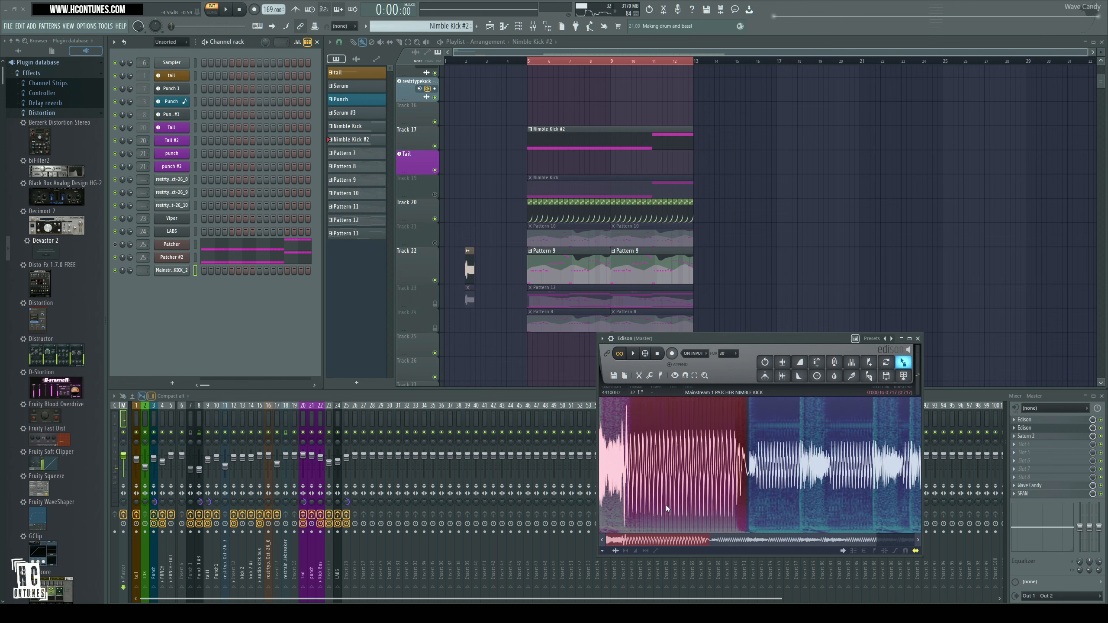
pyautogui.press('space')
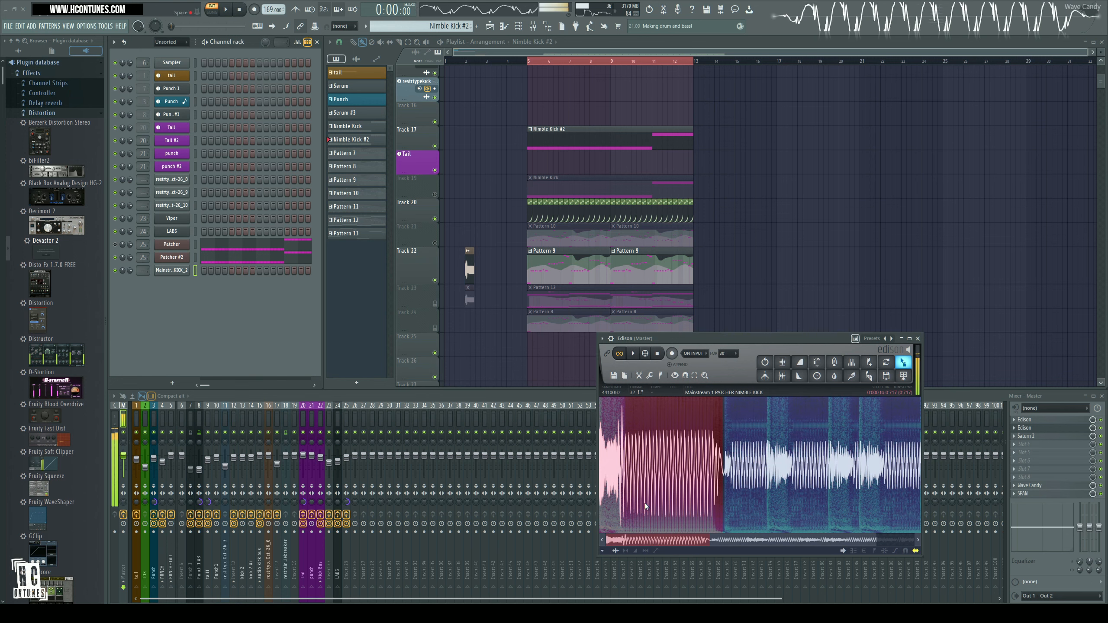
pyautogui.press('space')
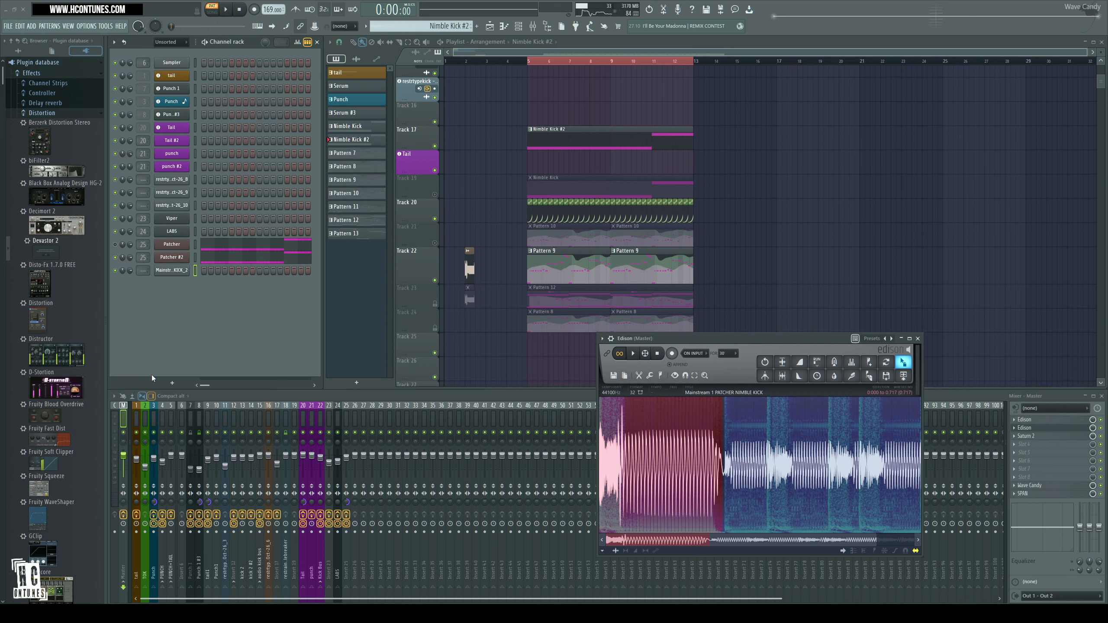
# - Add a new Patcher instrument channel and copy the note pattern of the existing Patcher channel
pyautogui.click(178, 385)
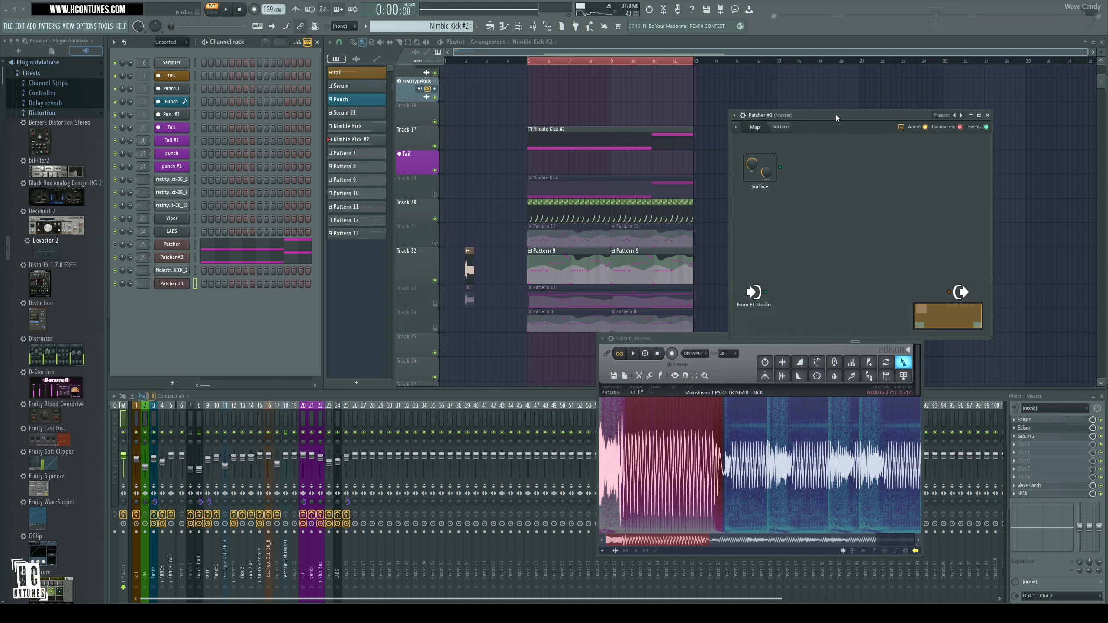
pyautogui.rightClick(167, 259)
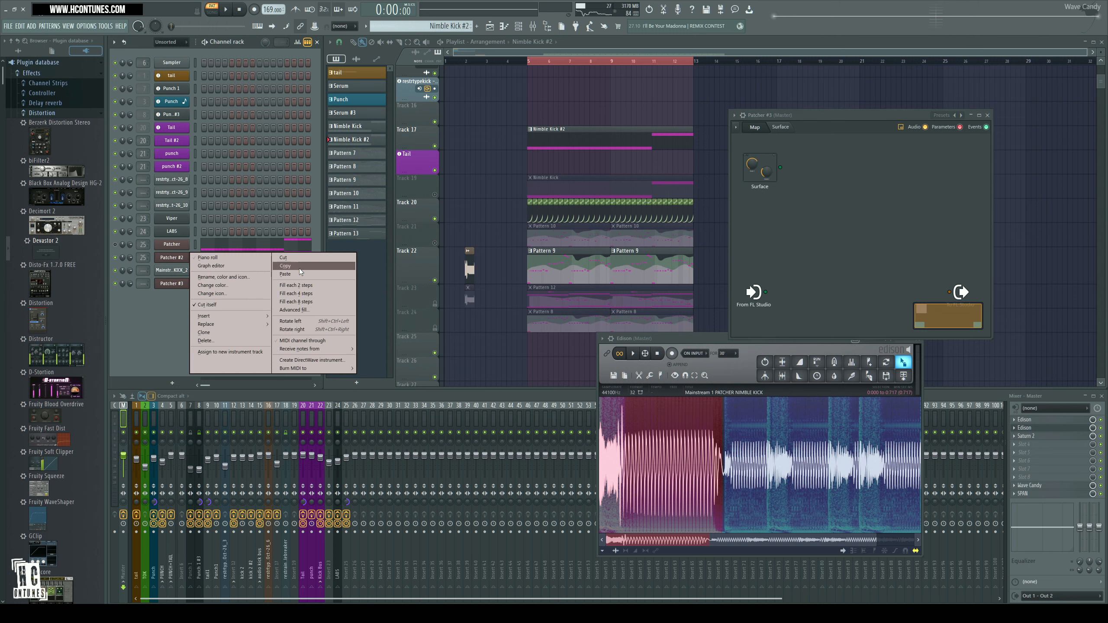
pyautogui.scroll(-2, 431, 27)
# - Create a new empty Pattern 14 and paste the copied notes into the Patcher #3 channel
pyautogui.click(431, 27)
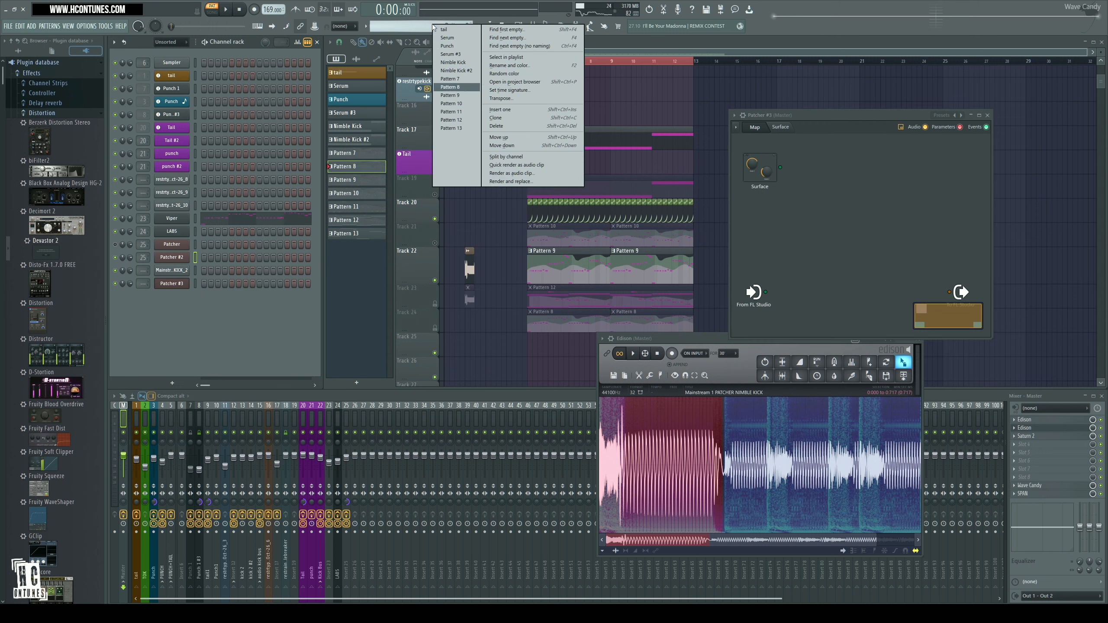
pyautogui.click(461, 128)
pyautogui.press('F4')
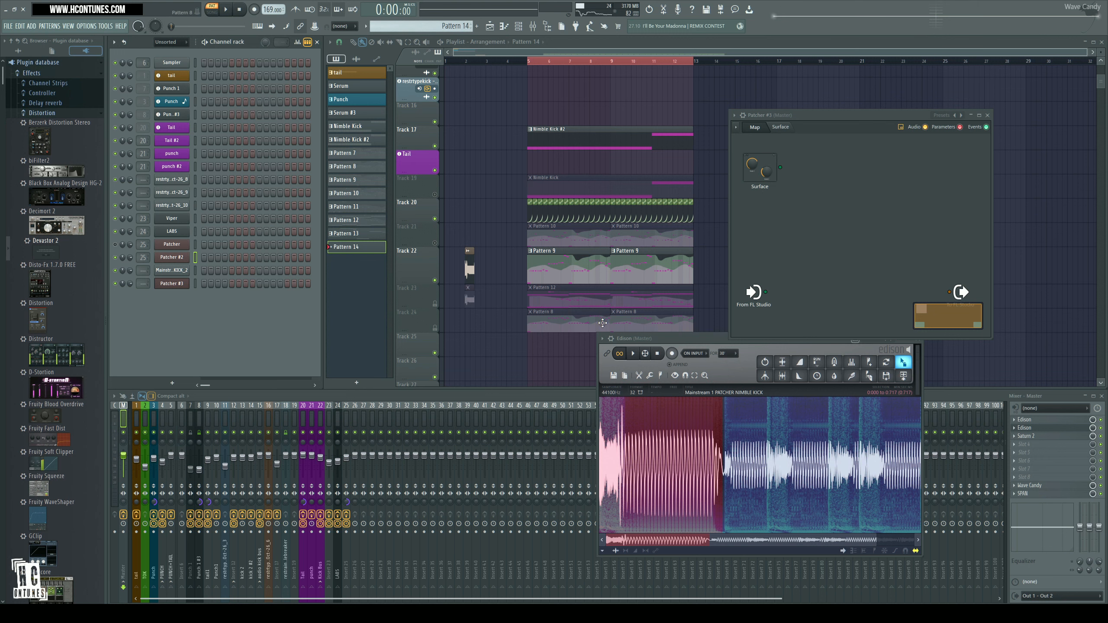
pyautogui.rightClick(184, 287)
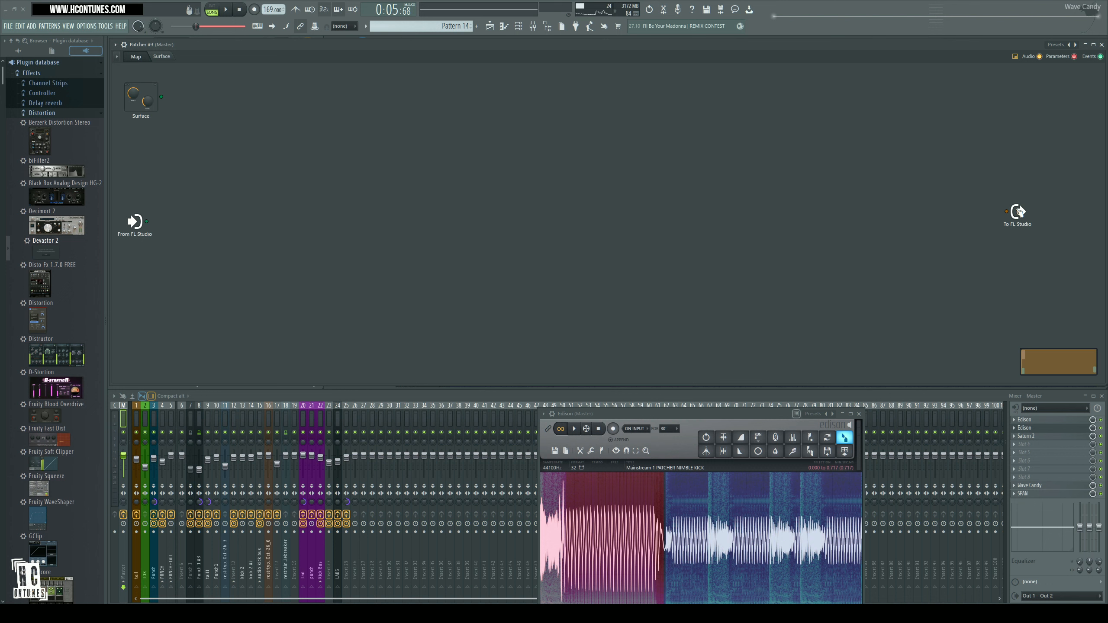
# - Load Edison's selected kick section into the channel rack as a new sampler channel and rename it "dry kick"
pyautogui.press('F6')
pyautogui.moveTo(619, 417); pyautogui.dragTo(623, 412)
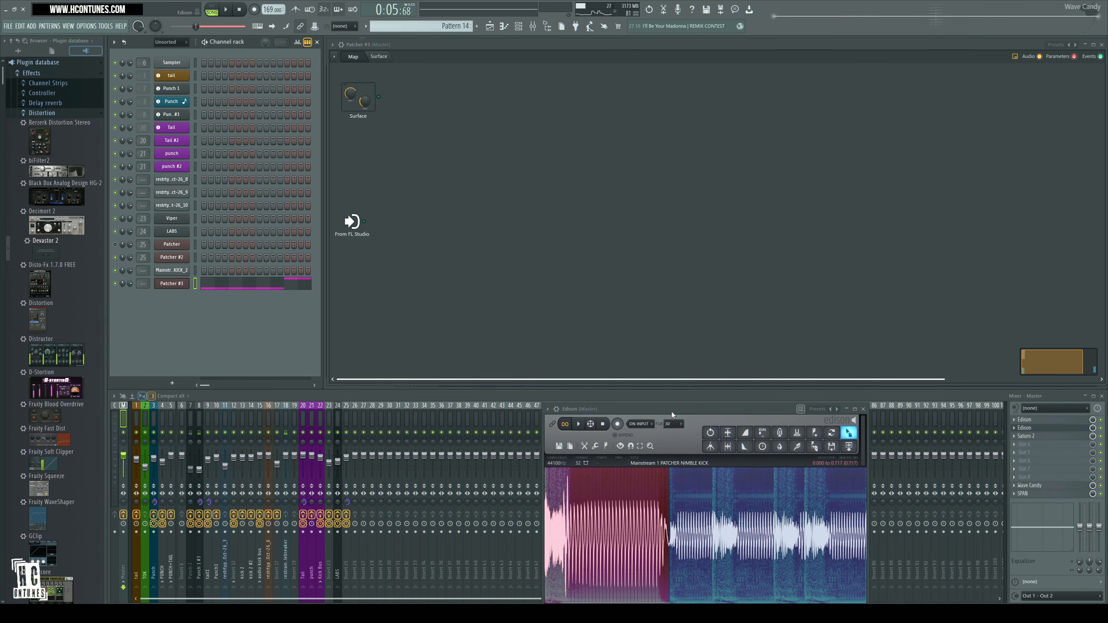
pyautogui.moveTo(848, 445); pyautogui.dragTo(174, 298)
pyautogui.click(174, 298)
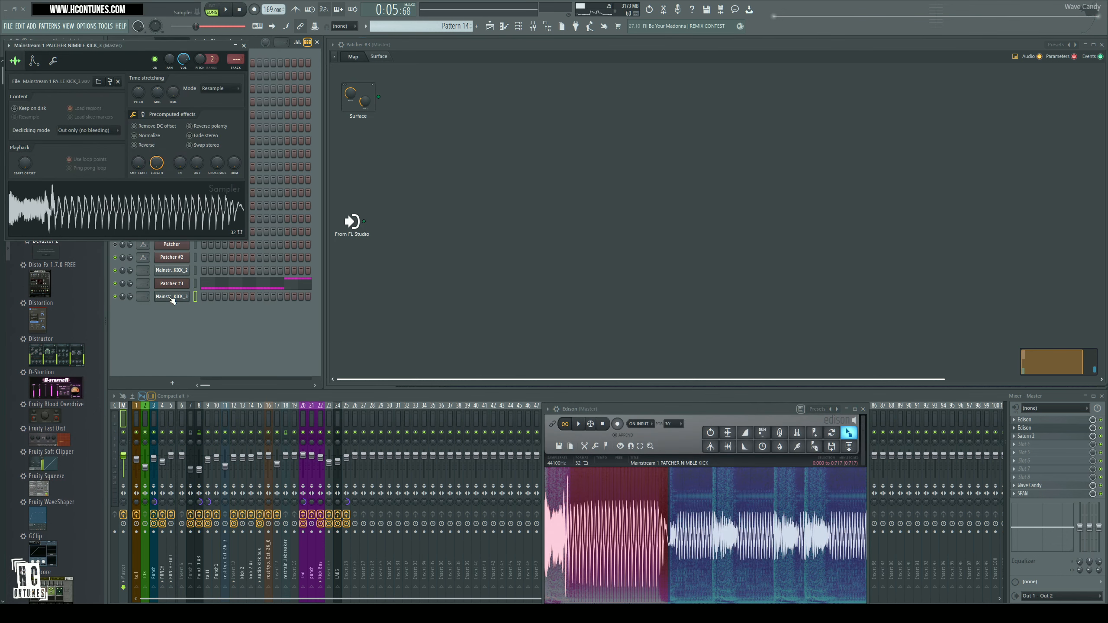
pyautogui.write('dry kick')
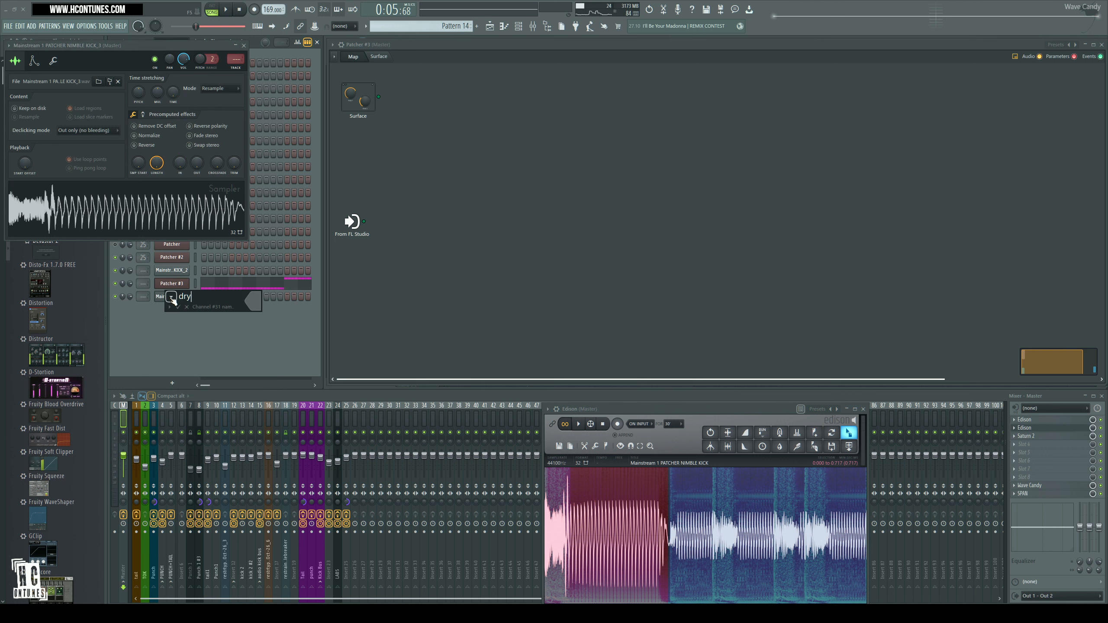
pyautogui.press('Return')
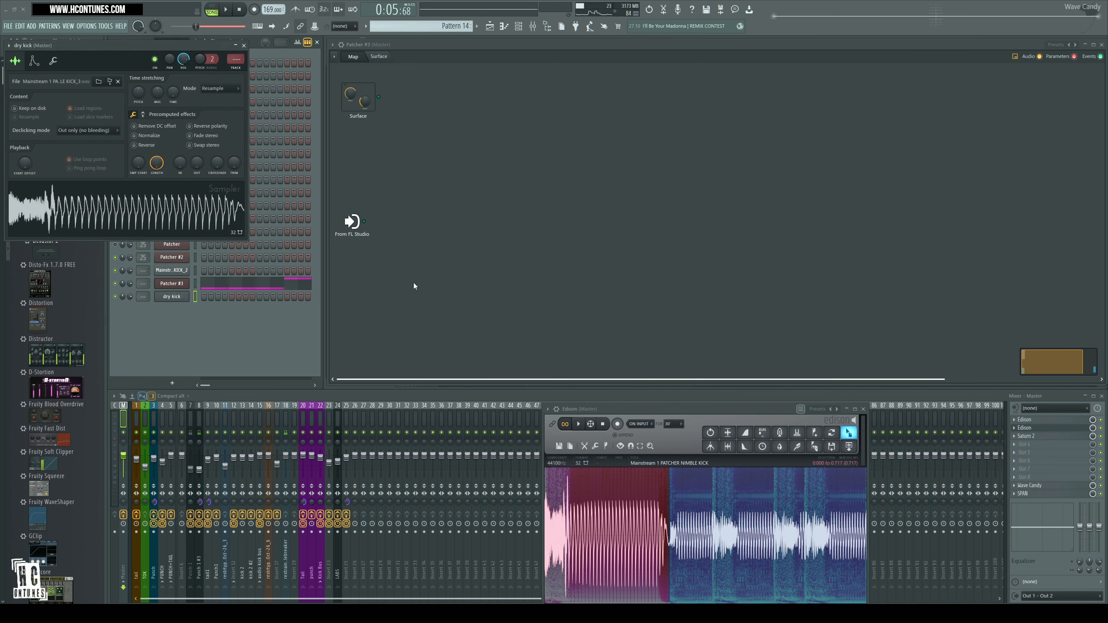
# - Find Nimble Kick among the plugins and add it to the Patcher #3 map
pyautogui.click(436, 227)
pyautogui.press('F8')
pyautogui.write('nimb')
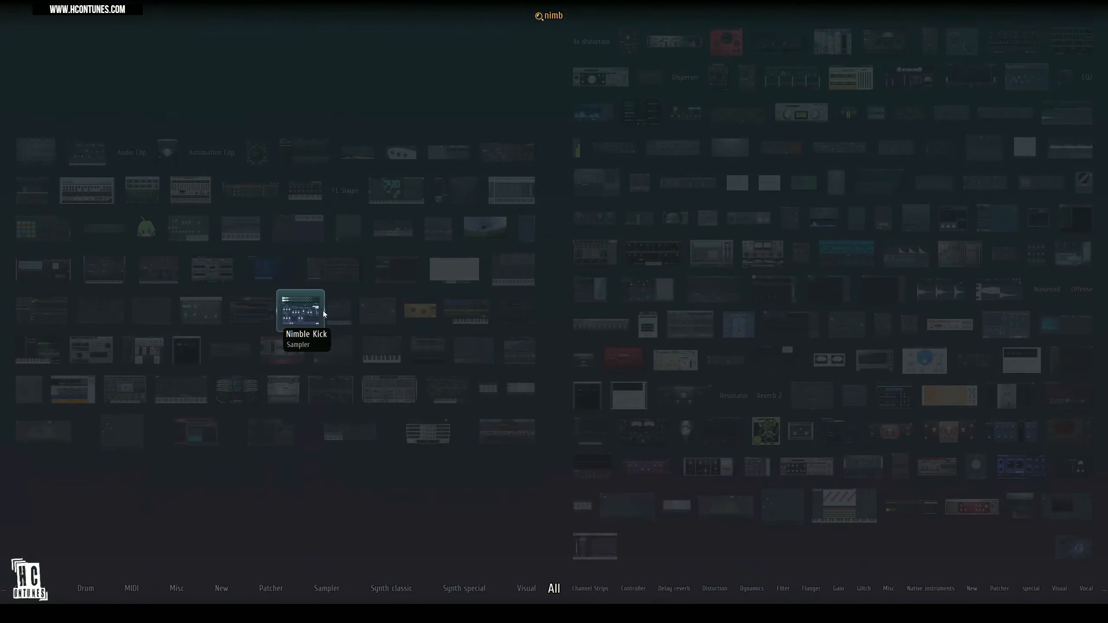
pyautogui.moveTo(315, 319); pyautogui.dragTo(423, 174)
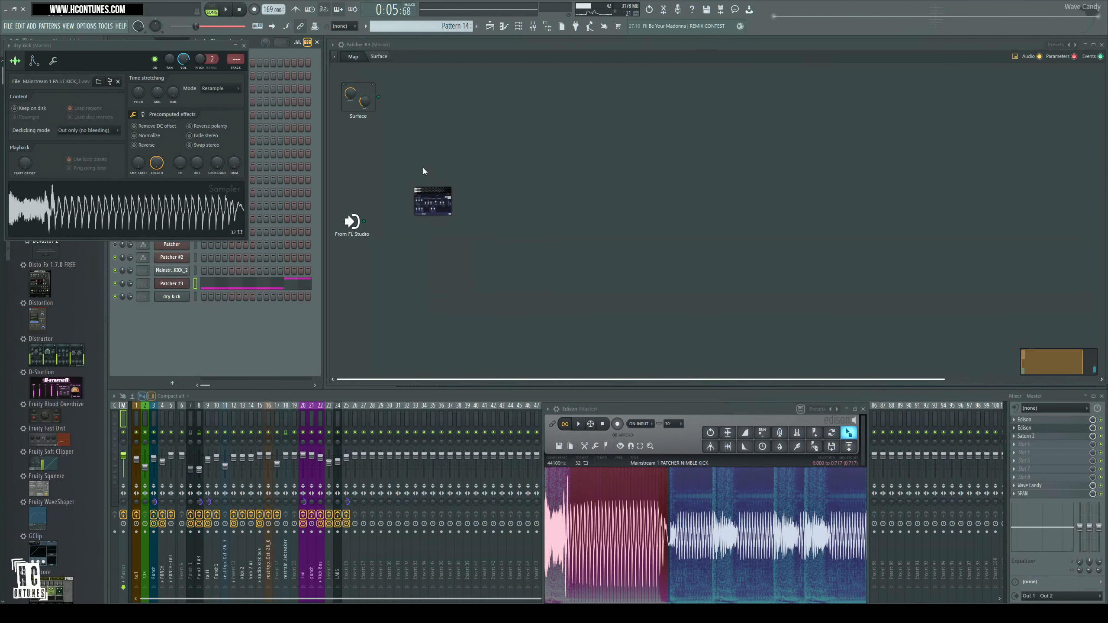
# - Expand the map to three Nimble Kick modules fed by From FL Studio and disconnect their audio from To FL Studio
pyautogui.rightClick(423, 168)
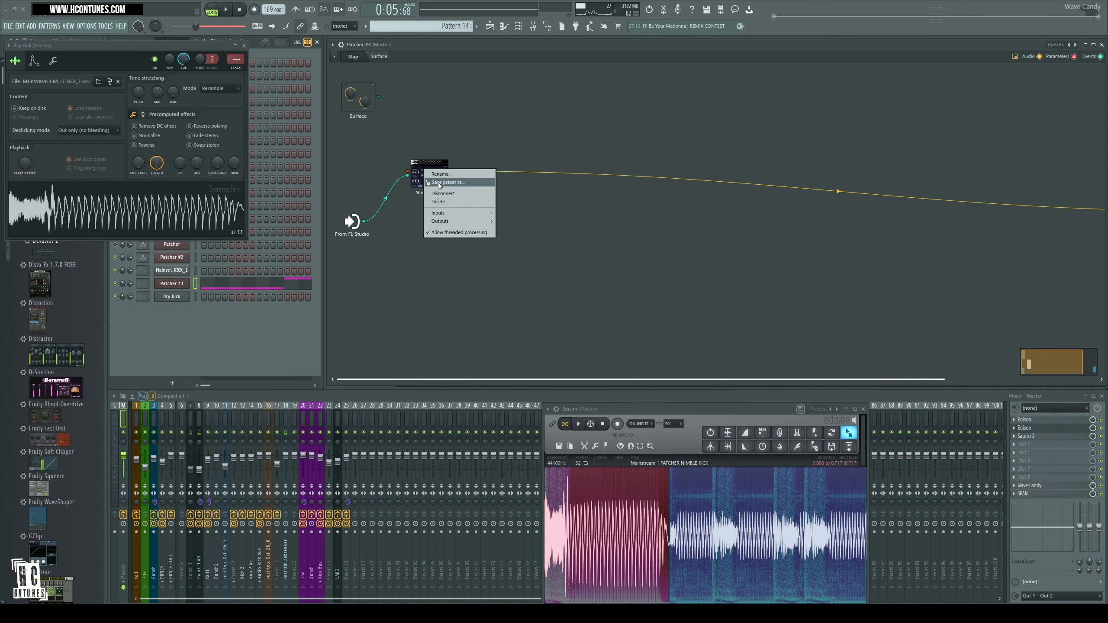
pyautogui.moveTo(438, 183); pyautogui.dragTo(430, 225)
pyautogui.rightClick(430, 224)
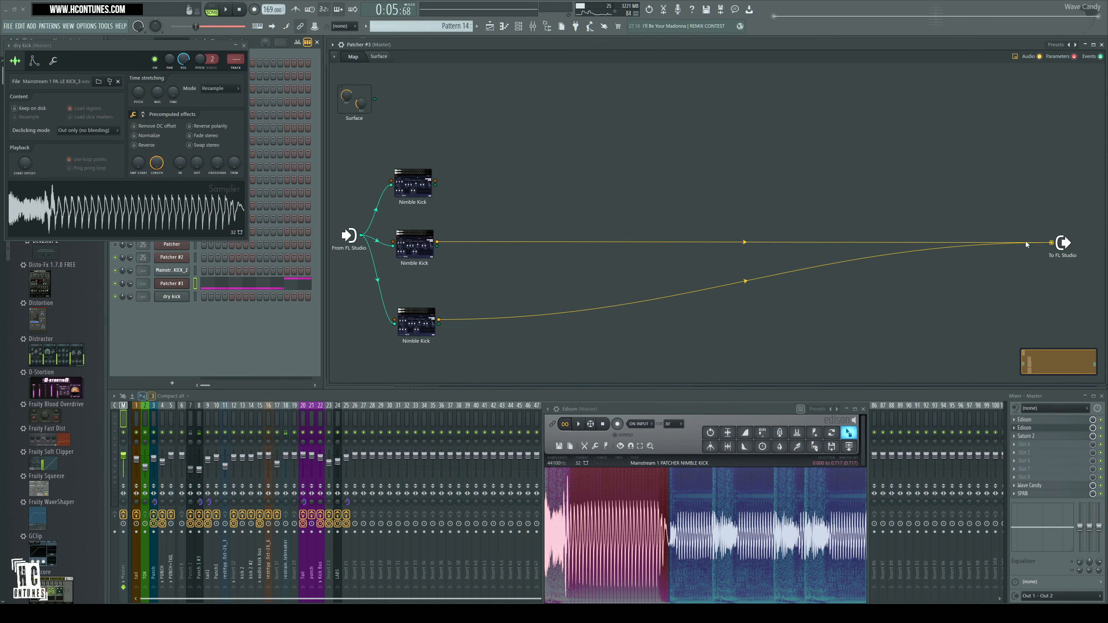
pyautogui.moveTo(1052, 243); pyautogui.dragTo(983, 248)
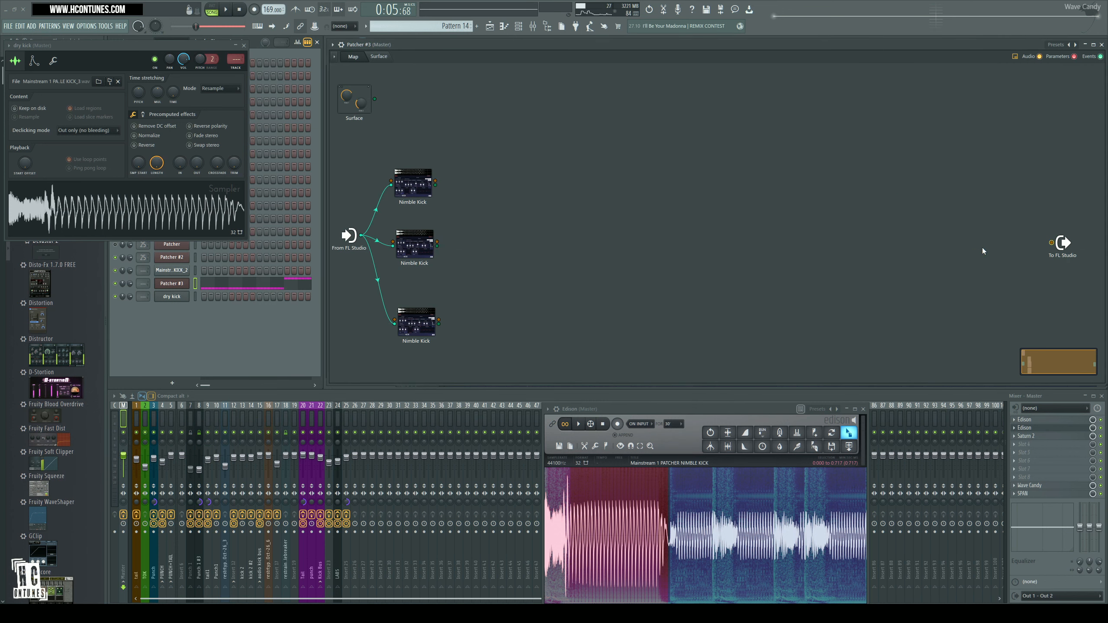
# - Rename the lowest Nimble Kick module in the map to "Kick punch"
pyautogui.rightClick(415, 323)
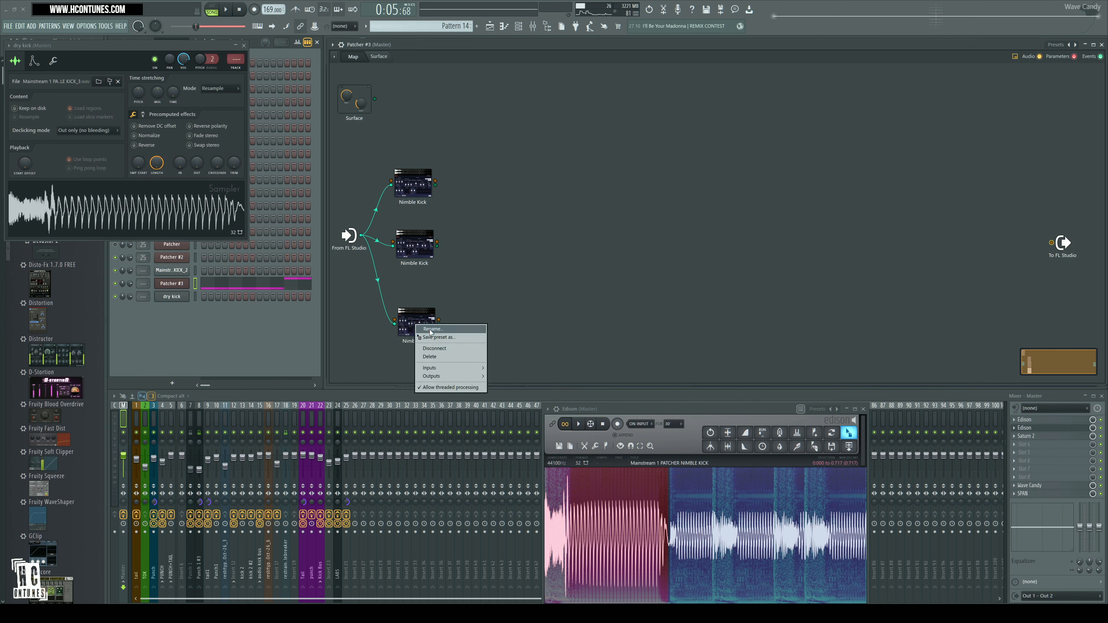
pyautogui.click(431, 330)
pyautogui.write('Kick ')
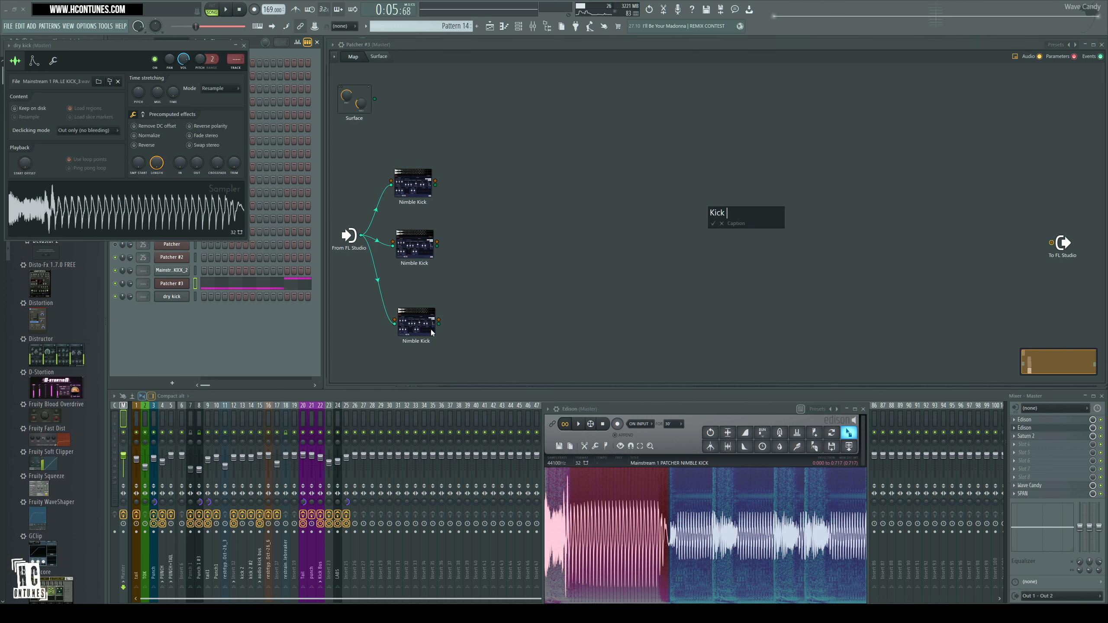
pyautogui.write('punch')
pyautogui.press('Return')
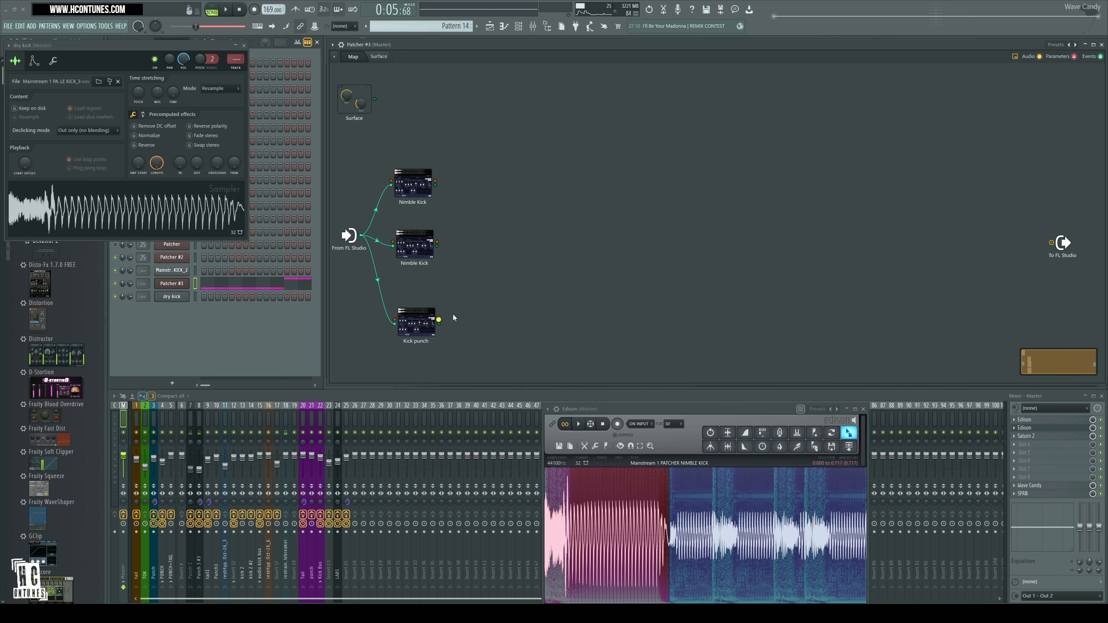
# - Rename the middle Nimble Kick module "Attack" and the upper one "tail", and move Attack closer to Kick punch
pyautogui.rightClick(427, 267)
pyautogui.click(425, 263)
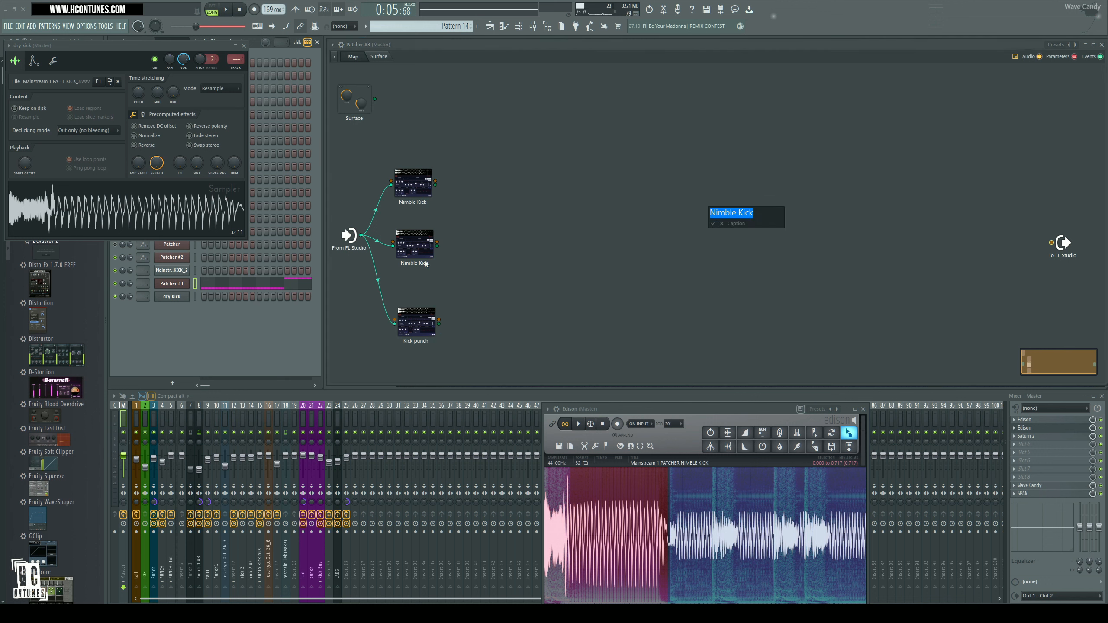
pyautogui.write('Attack')
pyautogui.press('Return')
pyautogui.rightClick(416, 178)
pyautogui.click(426, 182)
pyautogui.write('tail')
pyautogui.press('Return')
pyautogui.moveTo(416, 249); pyautogui.dragTo(417, 274)
pyautogui.moveTo(415, 334); pyautogui.dragTo(418, 326)
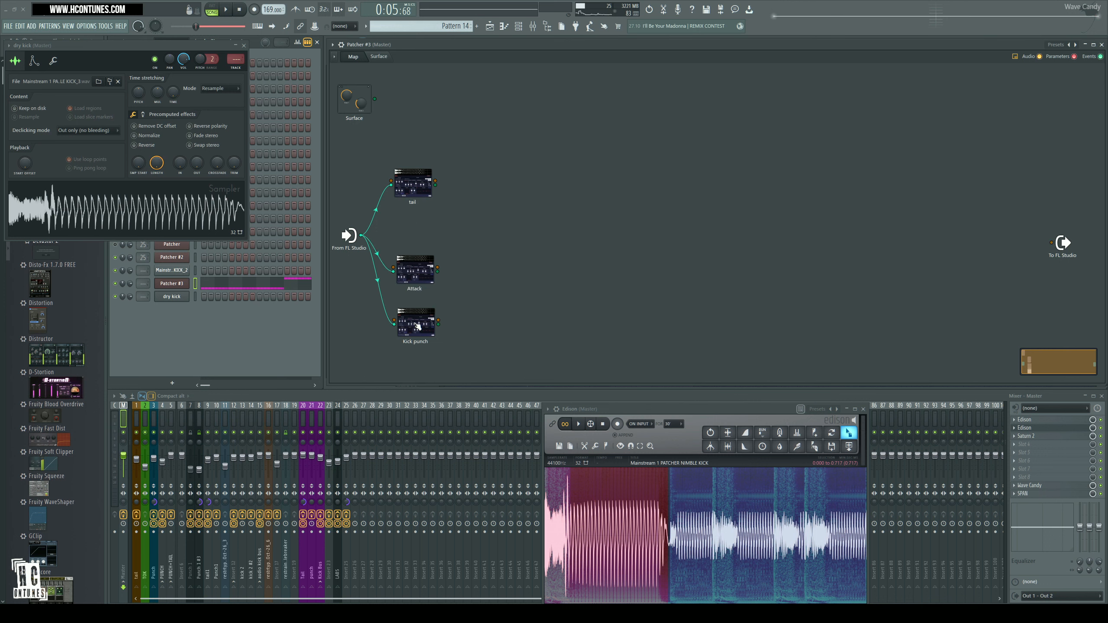
# - Connect the tail module's audio to To FL Studio, audition the pattern, and set the tail module's Pogo to 0%
pyautogui.click(421, 191)
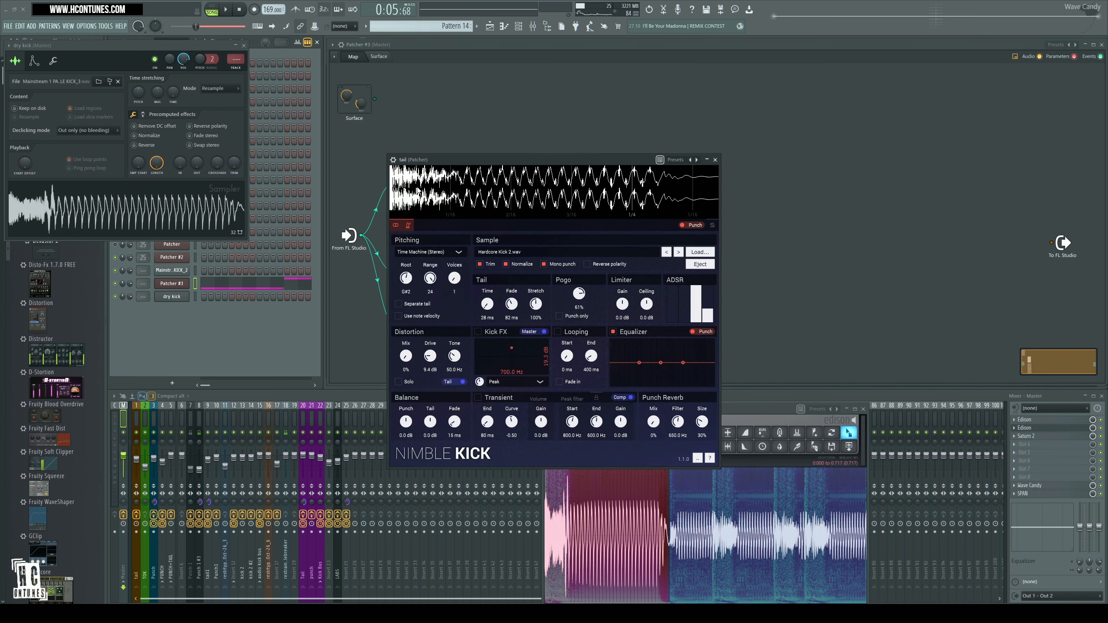
pyautogui.moveTo(459, 159); pyautogui.dragTo(521, 232)
pyautogui.moveTo(435, 181); pyautogui.dragTo(1052, 243)
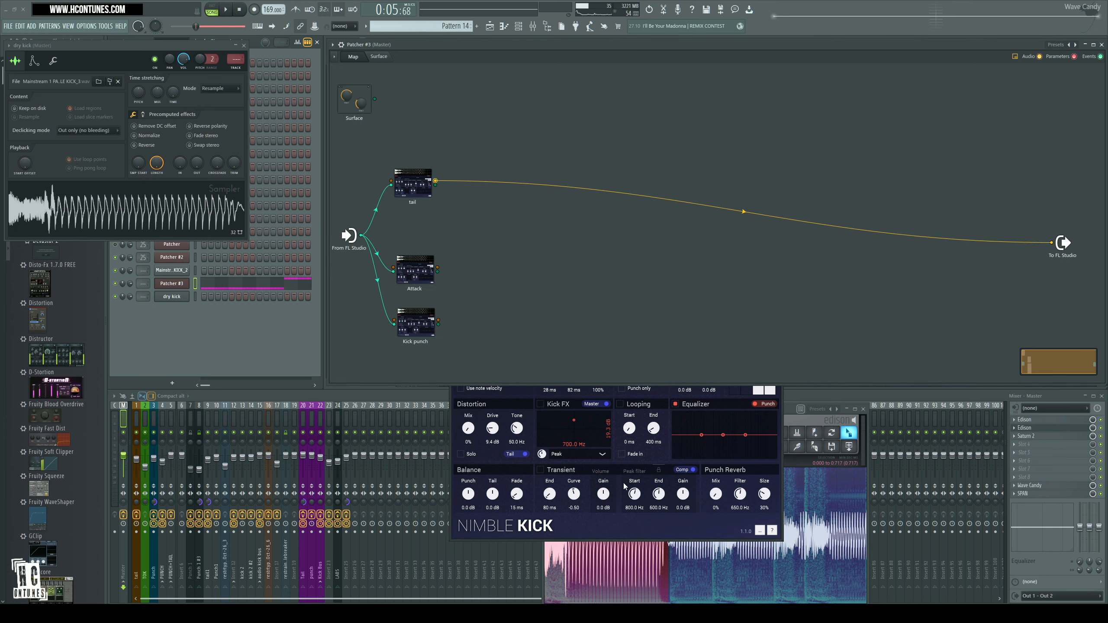
pyautogui.click(561, 528)
pyautogui.press('space')
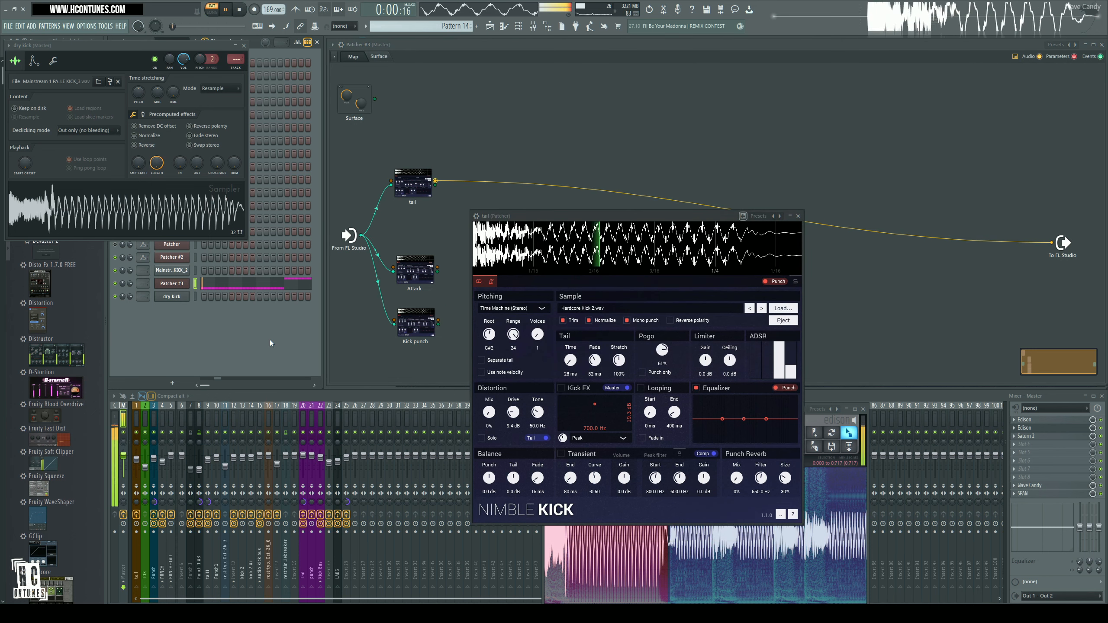
pyautogui.press('space')
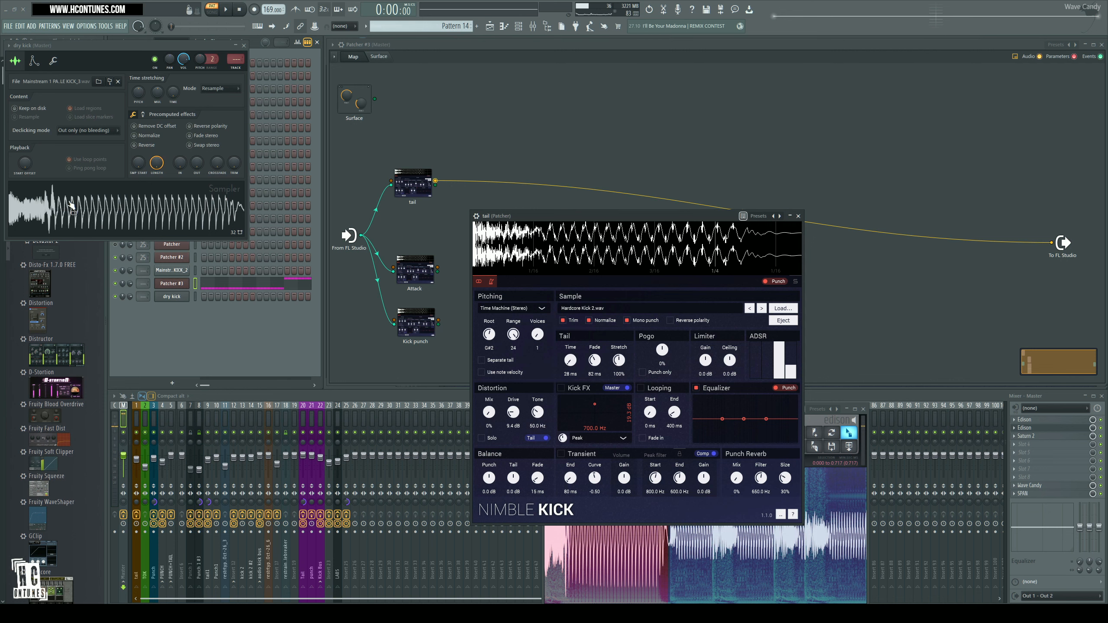
# - Load the dry kick sample into the tail module's Nimble Kick, audition it, and close the dry kick sampler
pyautogui.moveTo(71, 203); pyautogui.dragTo(529, 258)
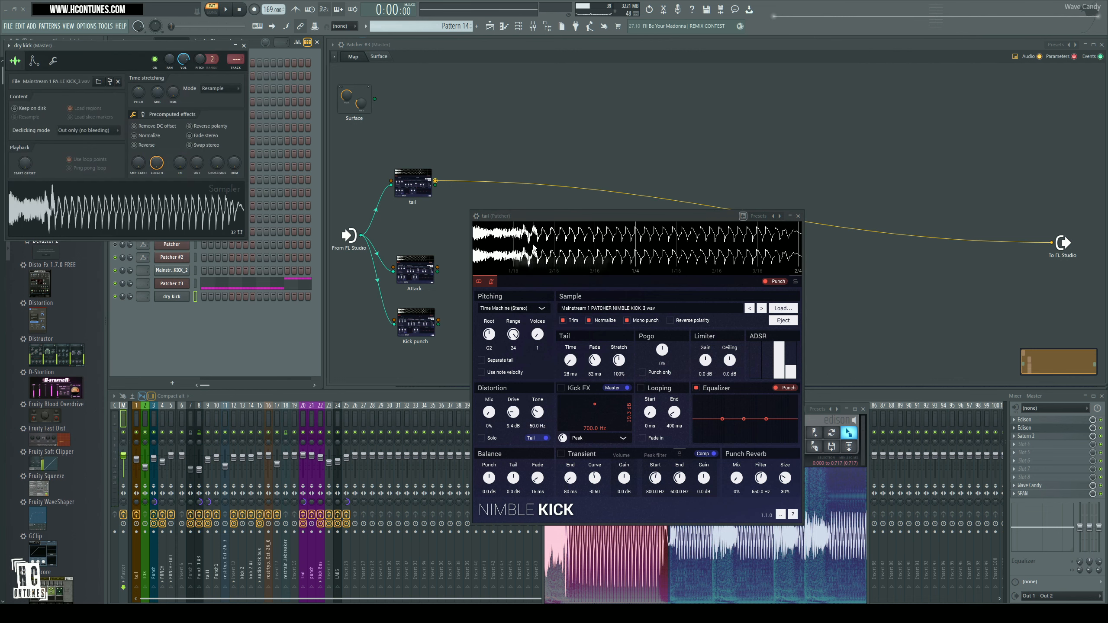
pyautogui.moveTo(540, 213); pyautogui.dragTo(539, 220)
pyautogui.press('space')
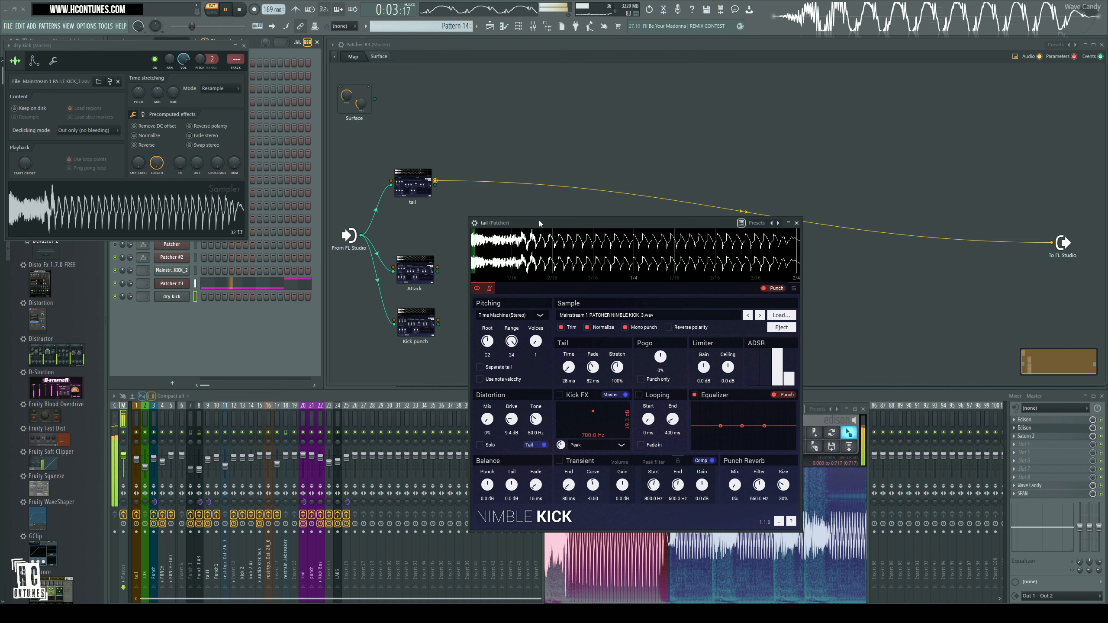
pyautogui.press('space')
pyautogui.click(244, 45)
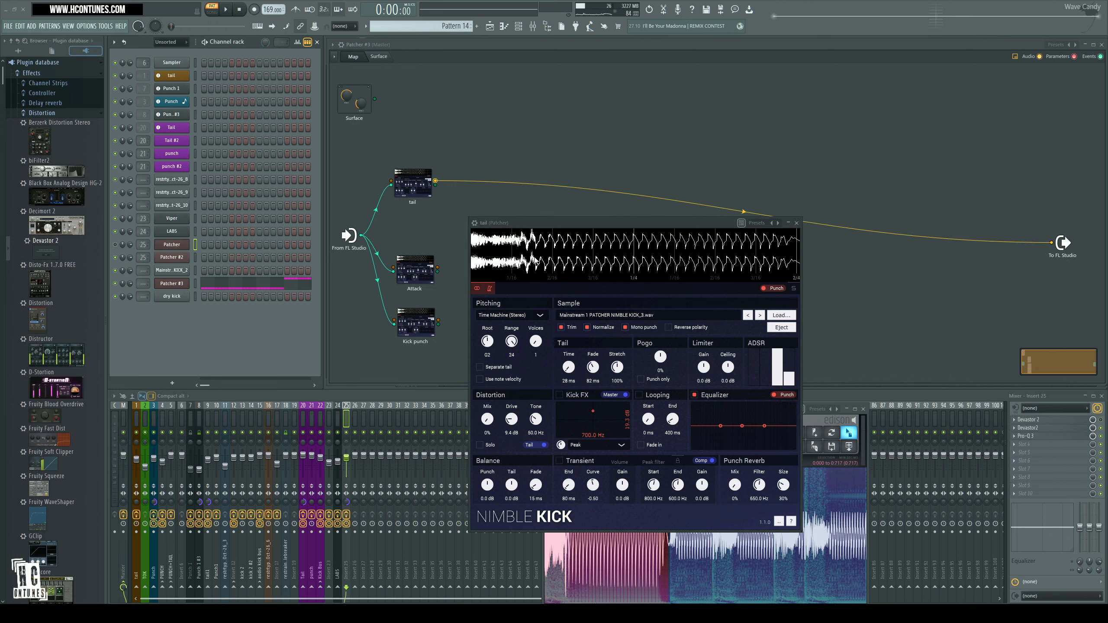
# - Enable Separate tail, place the split around the end of the punch with a 37 ms fade, and solo the tail during playback
pyautogui.click(480, 367)
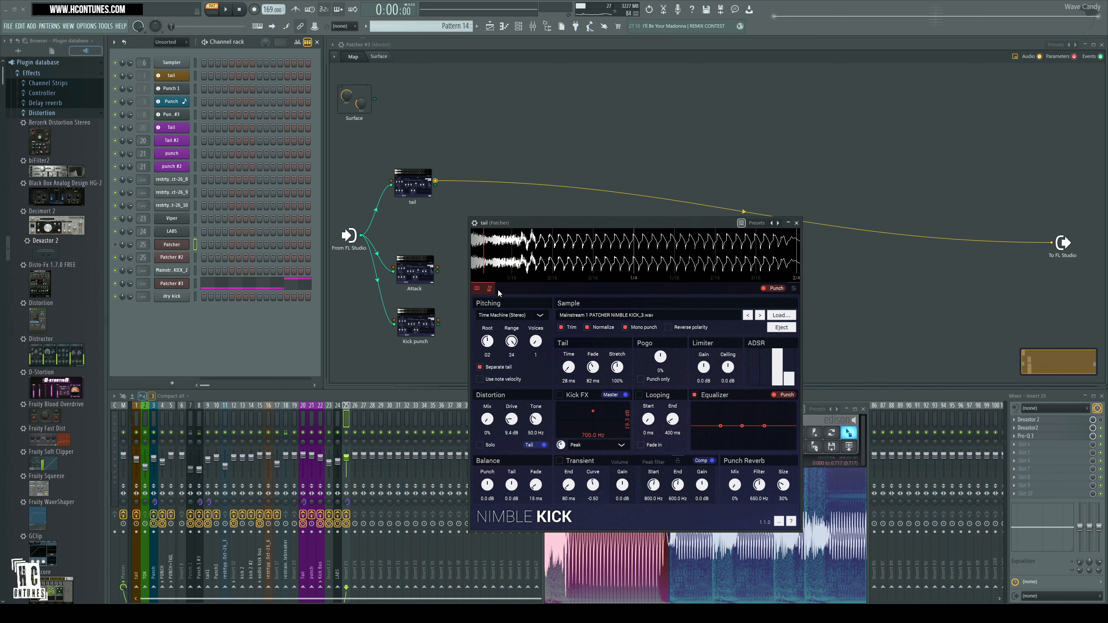
pyautogui.moveTo(484, 273); pyautogui.dragTo(537, 273)
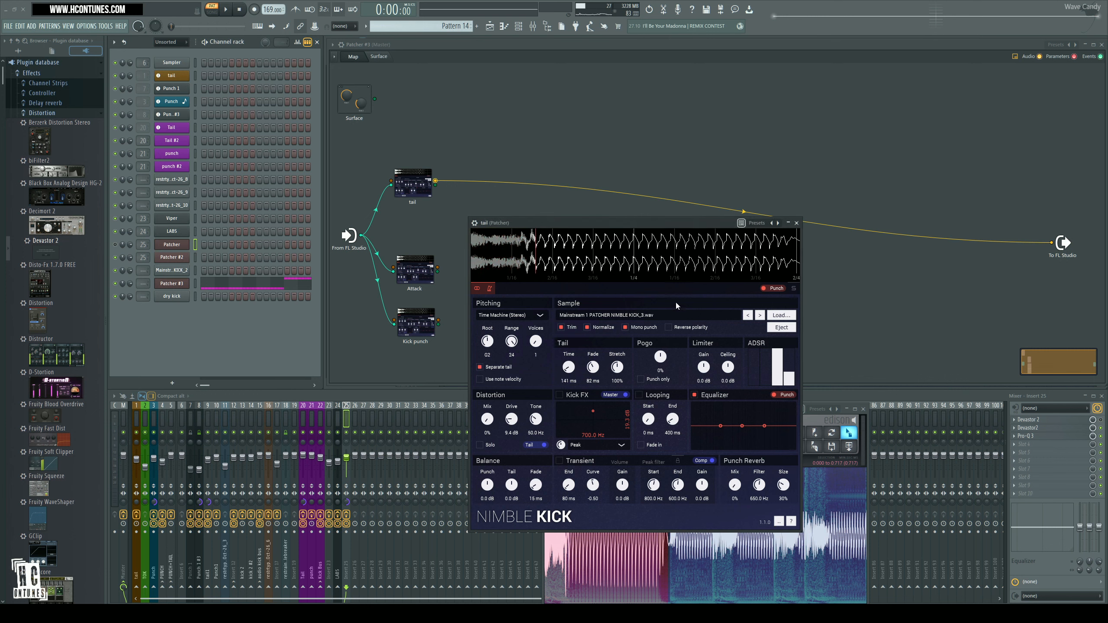
pyautogui.press('space')
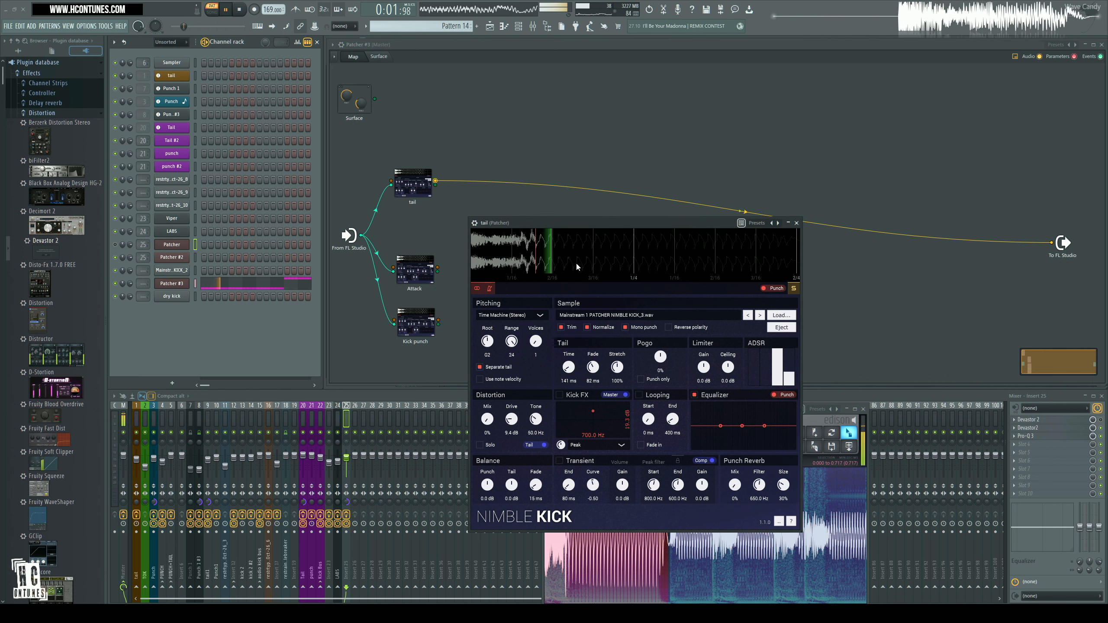
pyautogui.moveTo(539, 265); pyautogui.dragTo(535, 267)
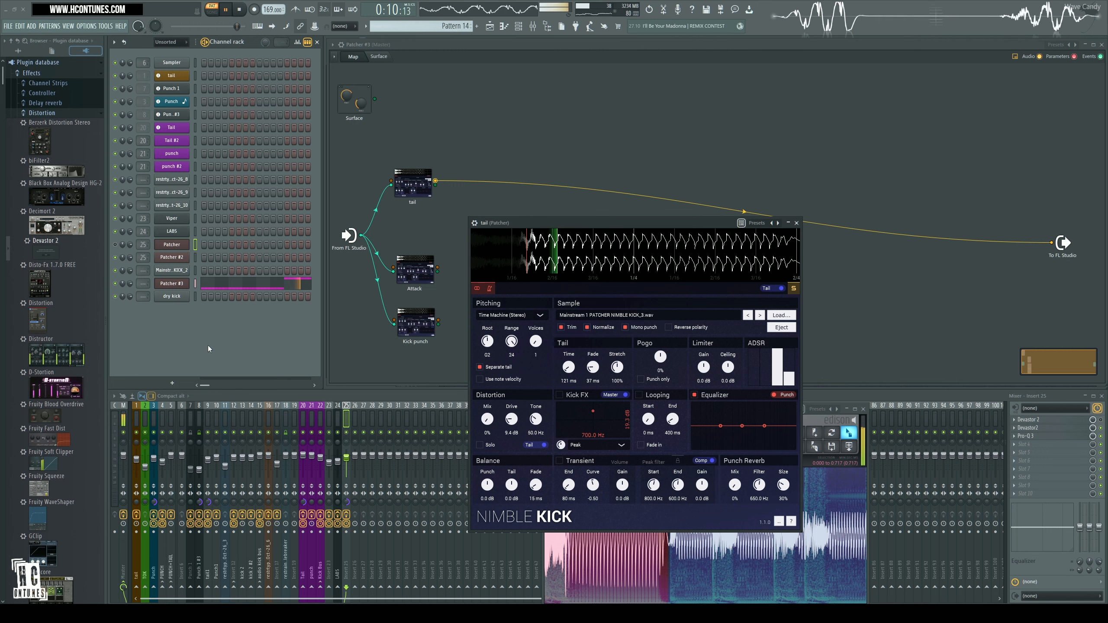
pyautogui.press('space')
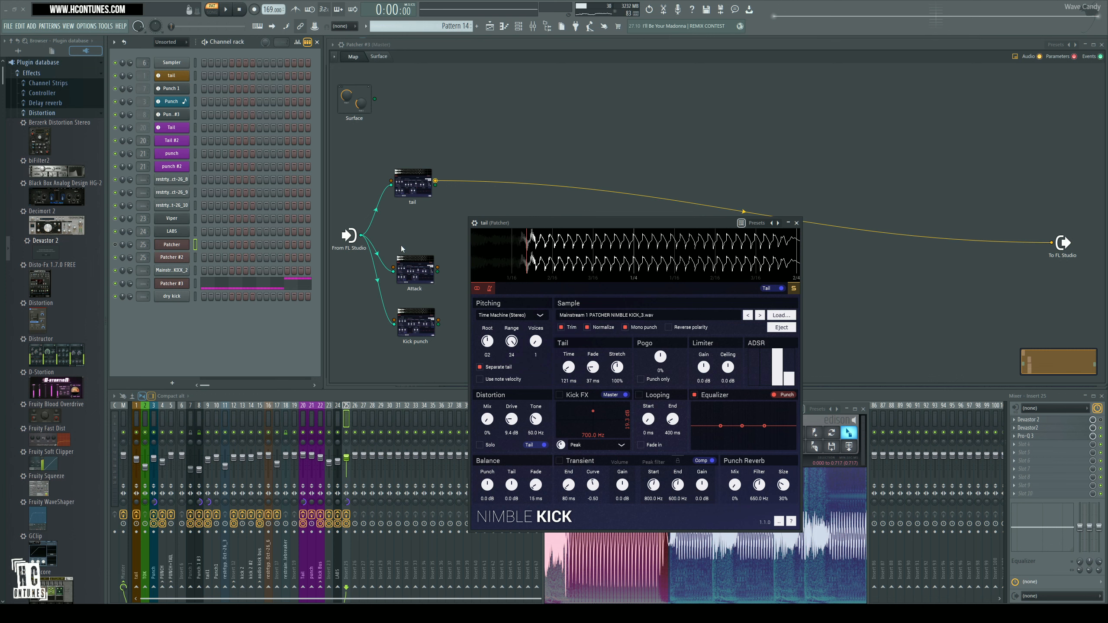
# - Set the tail's Stretch to 123% and its Time to 118 ms while auditioning the pattern
pyautogui.press('space')
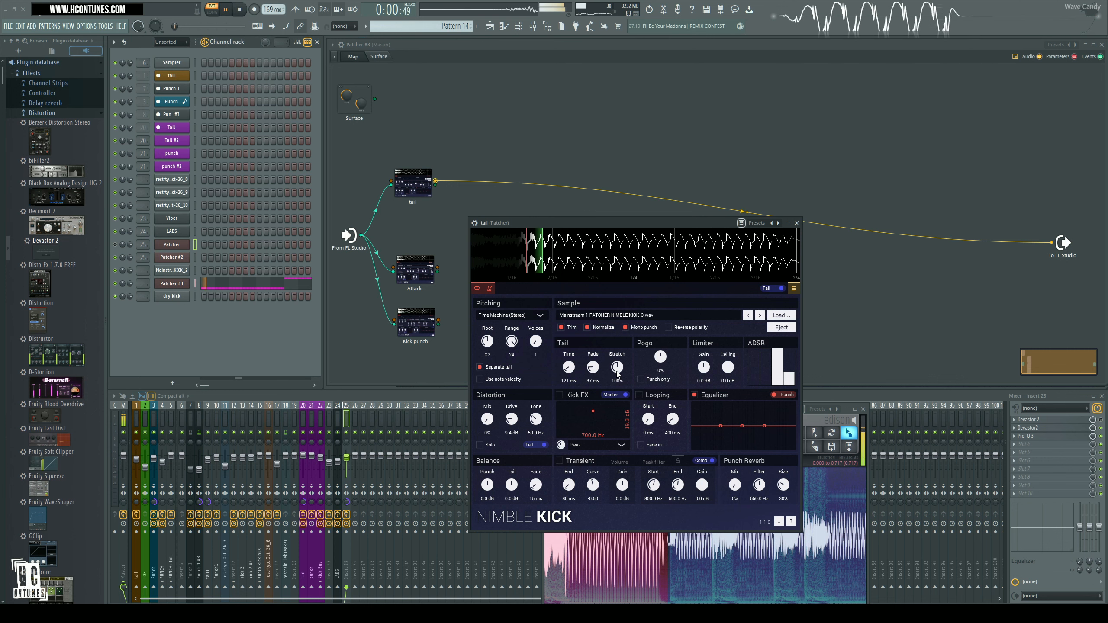
pyautogui.moveTo(617, 368); pyautogui.dragTo(623, 361)
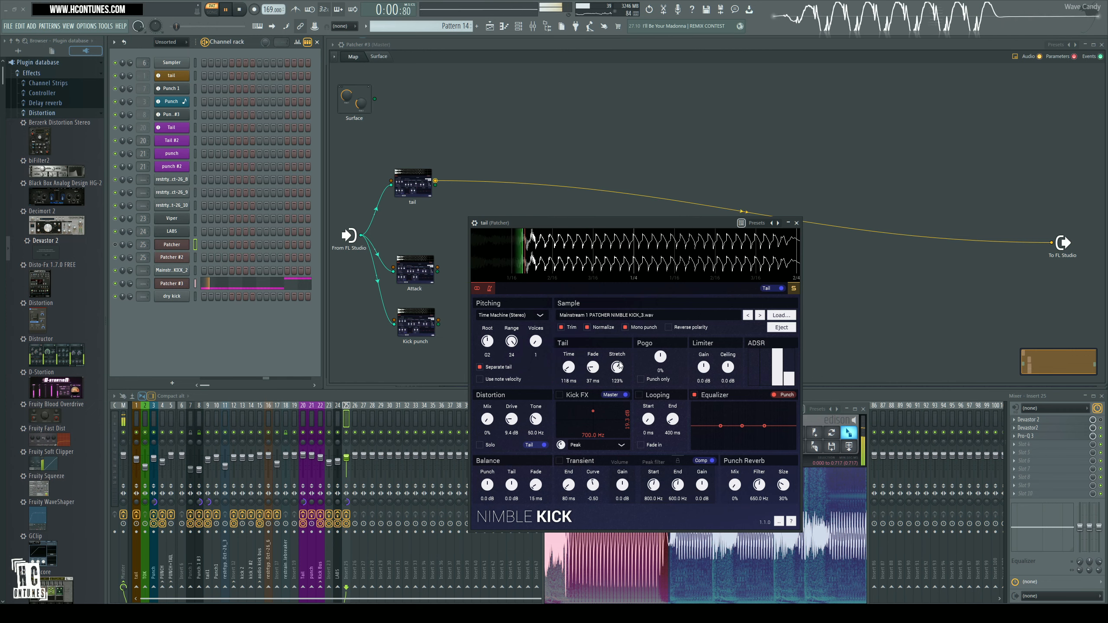
pyautogui.press('space')
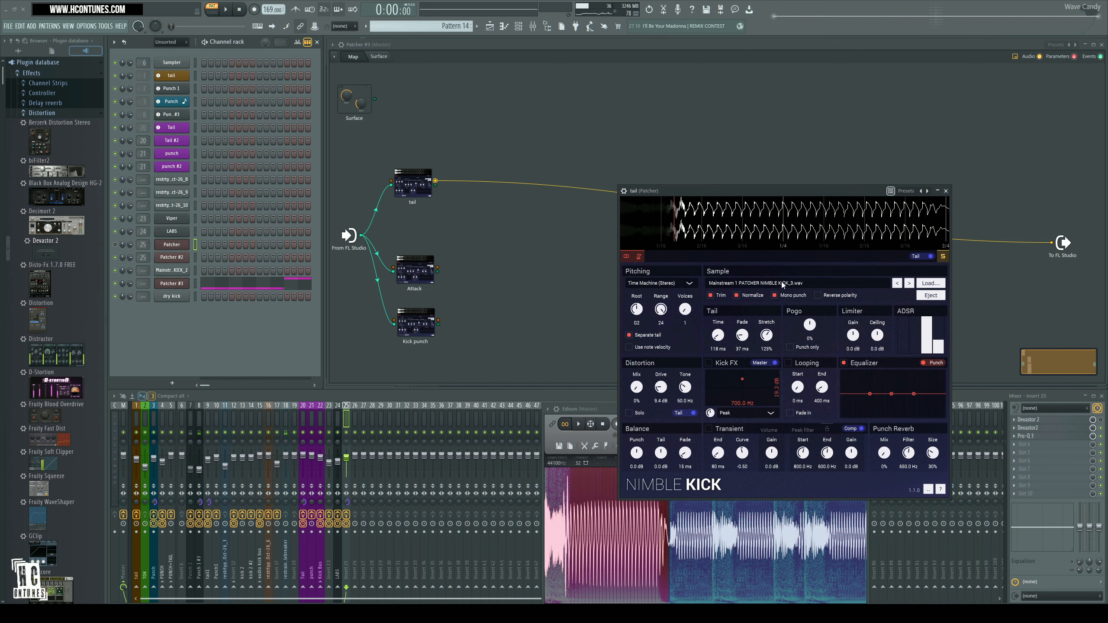
# - Load the dry kick sample into the Attack module's Nimble Kick, then close the dry kick sampler
pyautogui.doubleClick(418, 282)
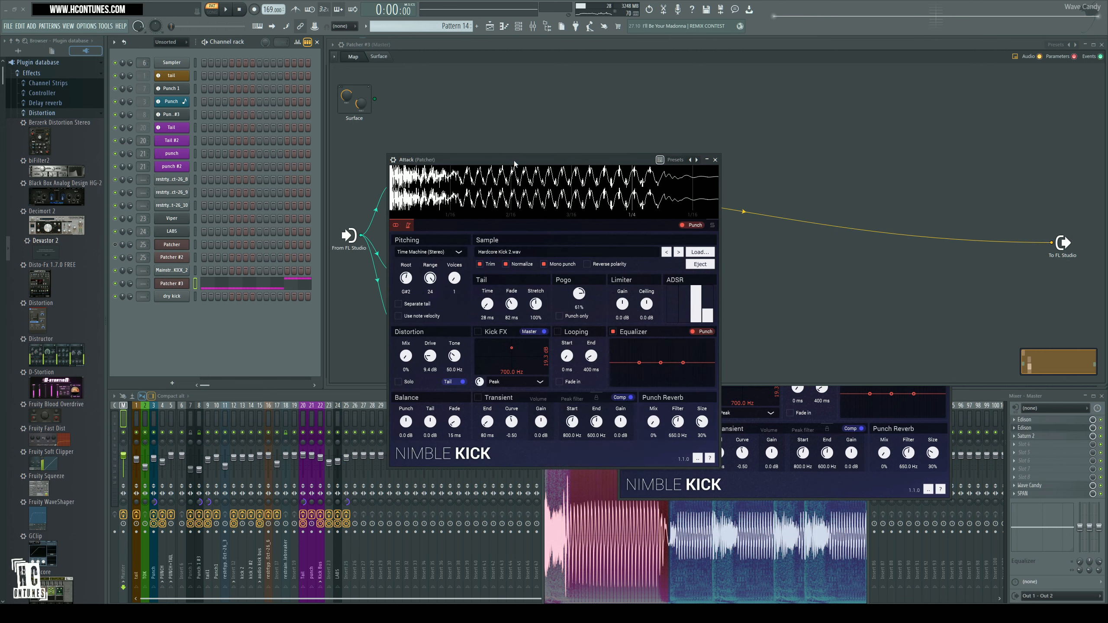
pyautogui.moveTo(515, 162); pyautogui.dragTo(435, 181)
pyautogui.click(735, 494)
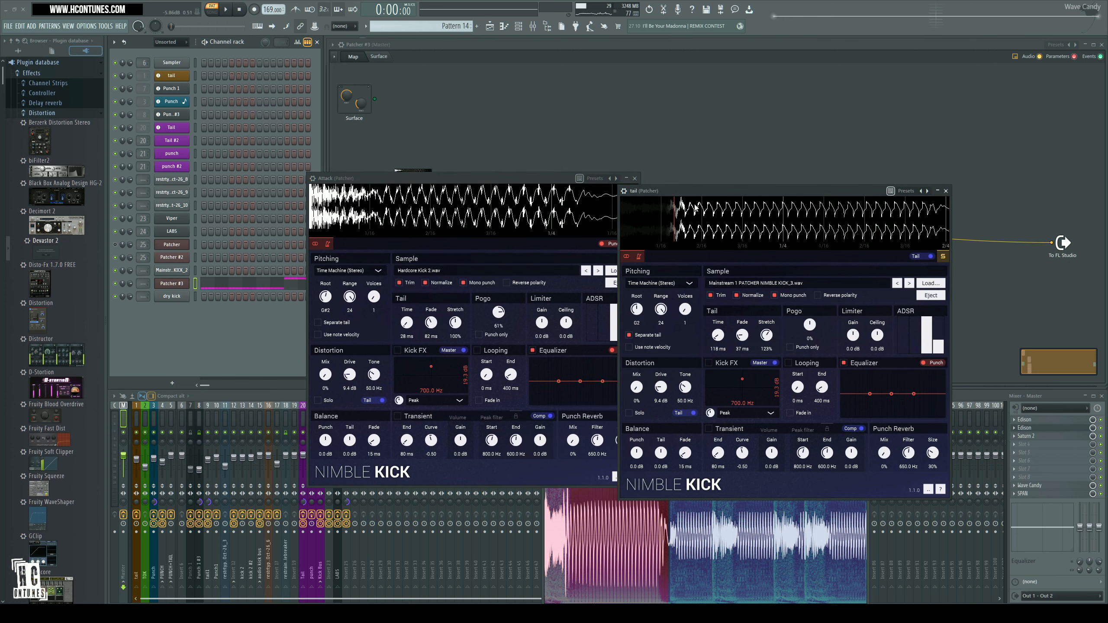
pyautogui.click(171, 299)
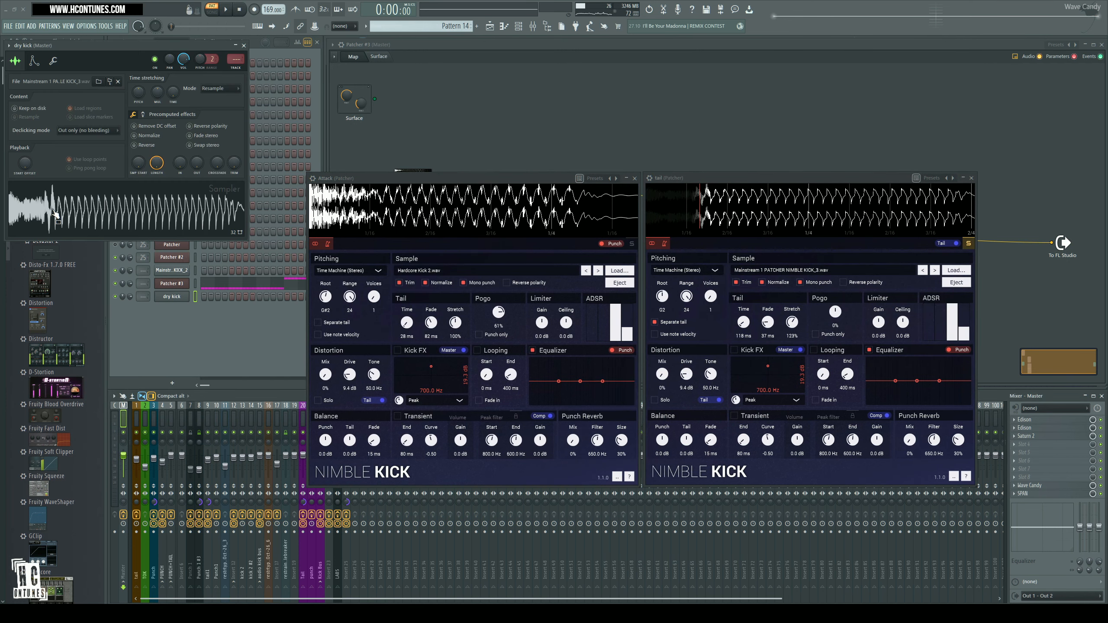
pyautogui.moveTo(54, 213); pyautogui.dragTo(316, 260)
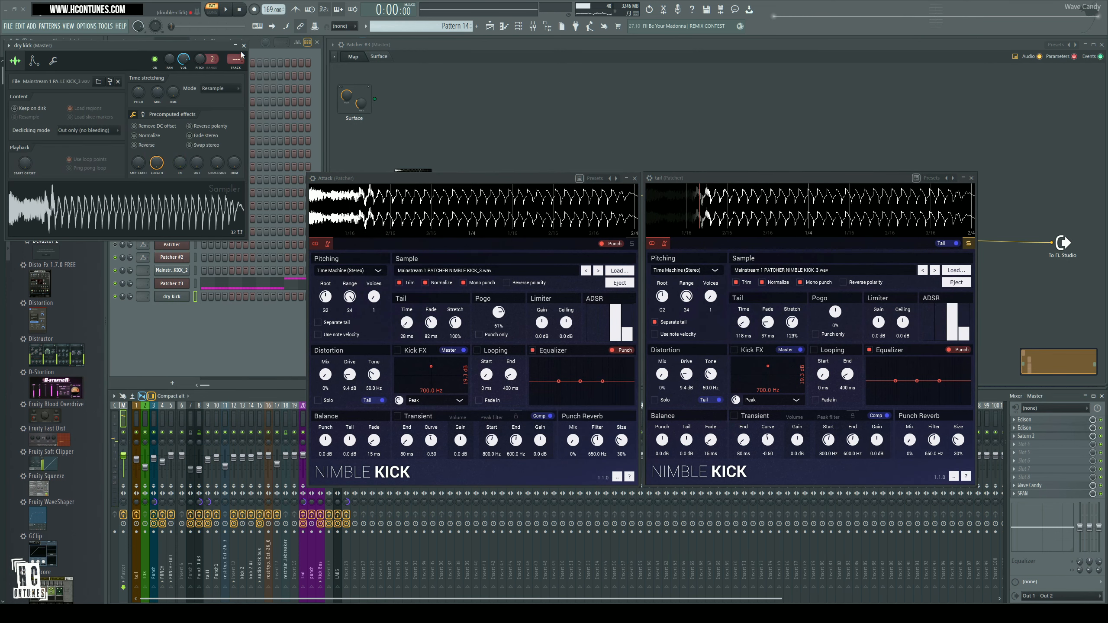
pyautogui.click(244, 46)
# - Enable Separate tail and solo the punch in the Attack module, and connect its audio to To FL Studio
pyautogui.click(318, 323)
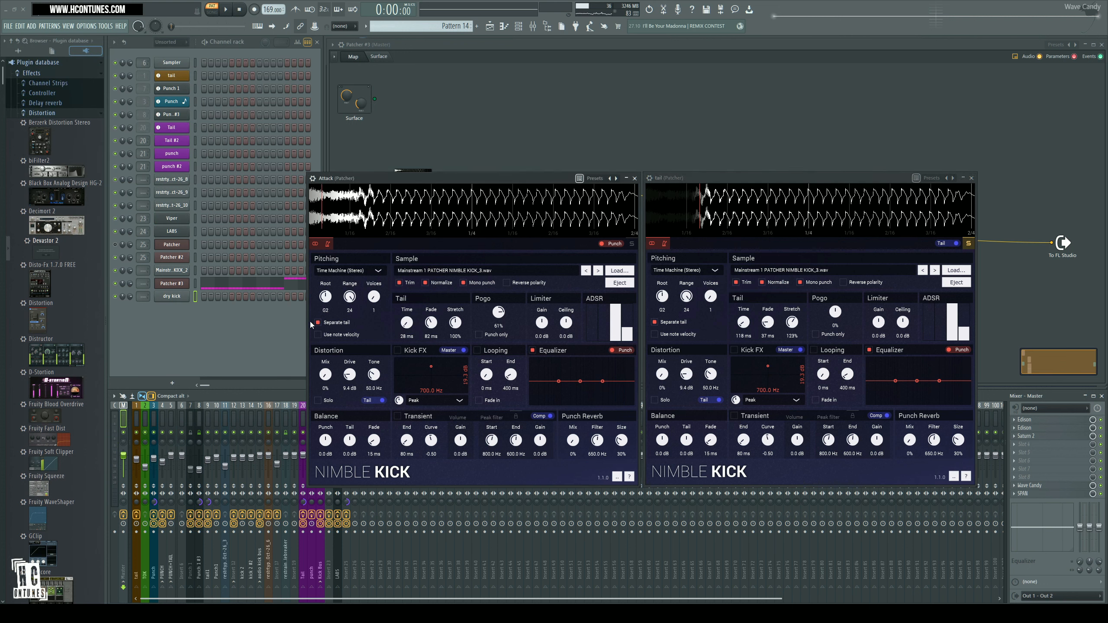
pyautogui.click(631, 244)
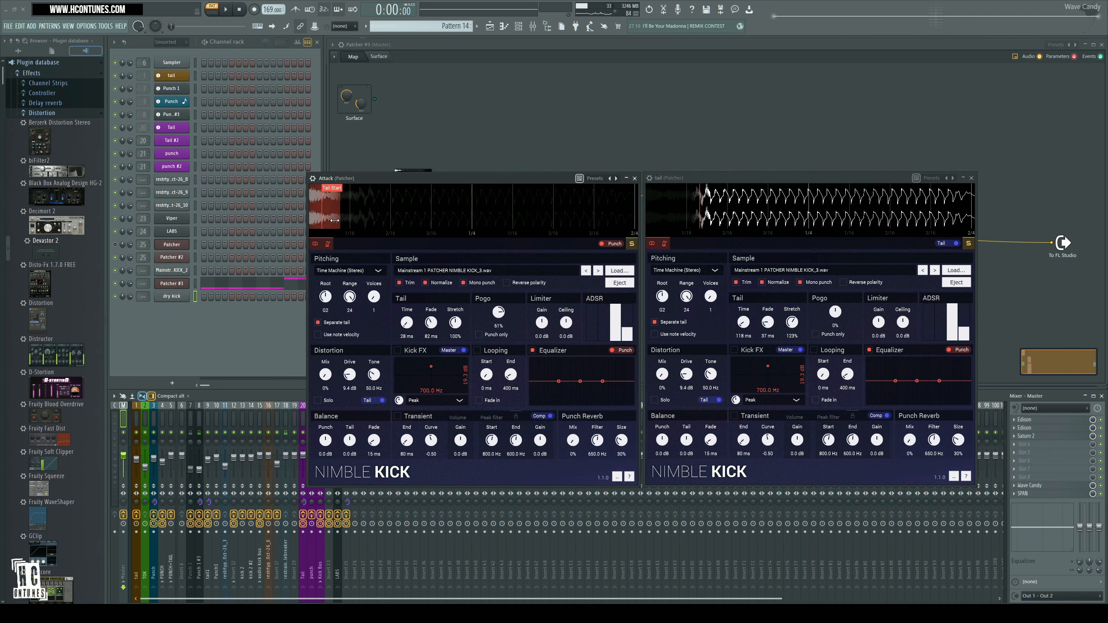
pyautogui.moveTo(444, 178); pyautogui.dragTo(145, 288)
pyautogui.moveTo(681, 177); pyautogui.dragTo(496, 296)
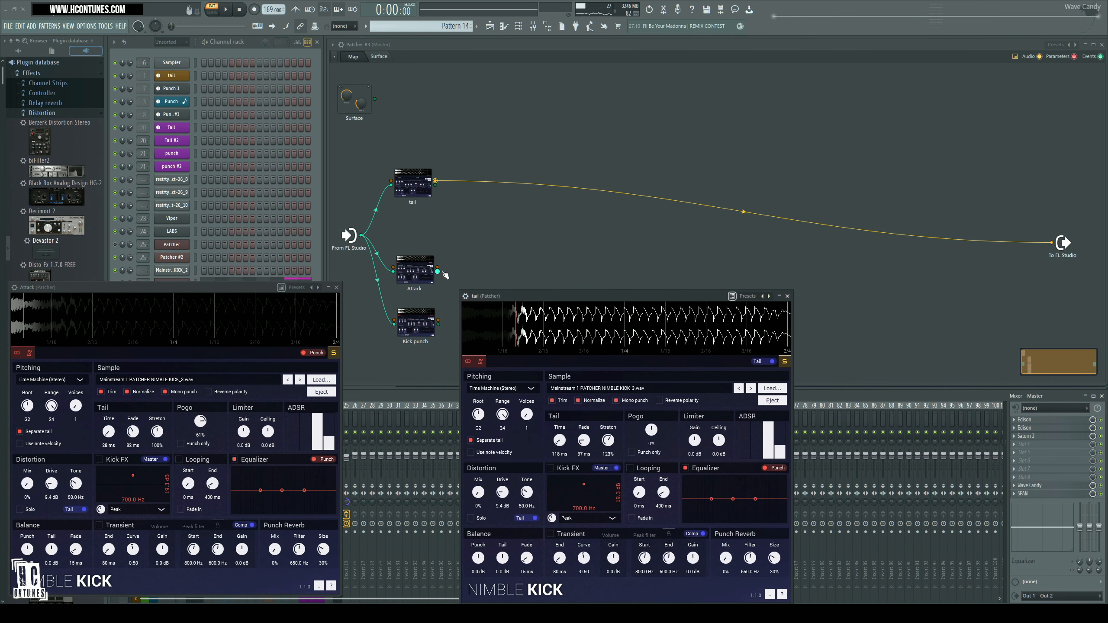
pyautogui.moveTo(438, 267); pyautogui.dragTo(1052, 243)
# - Arrange the Attack and tail Nimble Kick windows side by side, start playback, and set the Attack module's Pogo to 0%
pyautogui.click(537, 448)
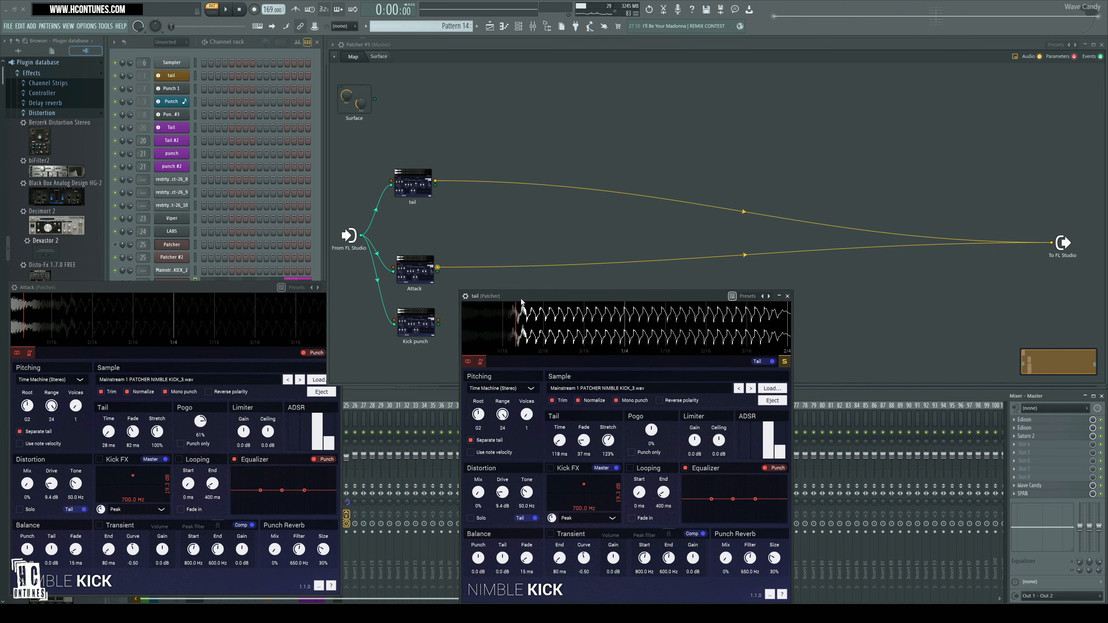
pyautogui.moveTo(520, 297); pyautogui.dragTo(417, 279)
pyautogui.moveTo(249, 286); pyautogui.dragTo(260, 279)
pyautogui.press('space')
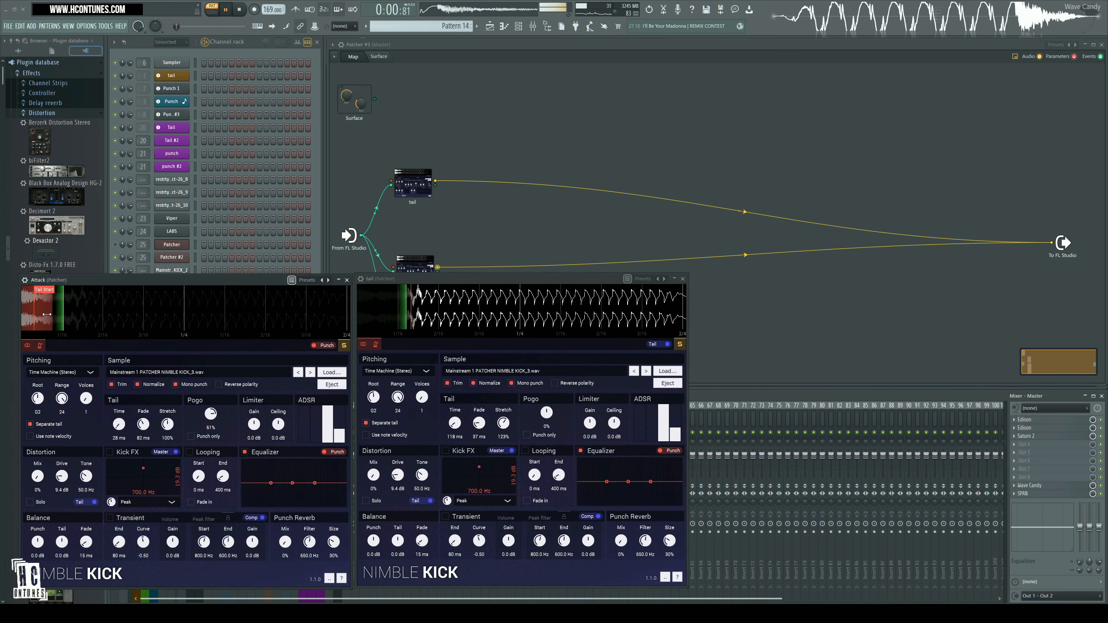
pyautogui.doubleClick(214, 419)
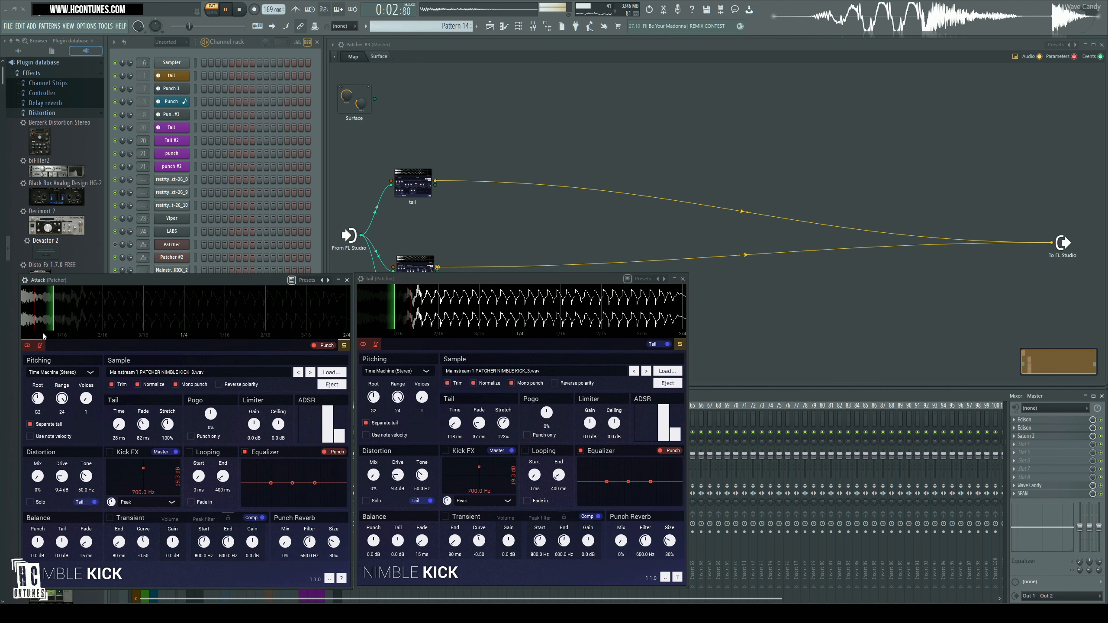
# - Set the Attack module's tail Time to 122 ms and Stretch to 117% while auditioning, then stop playback and close both Nimble Kick windows
pyautogui.moveTo(39, 314); pyautogui.dragTo(68, 321)
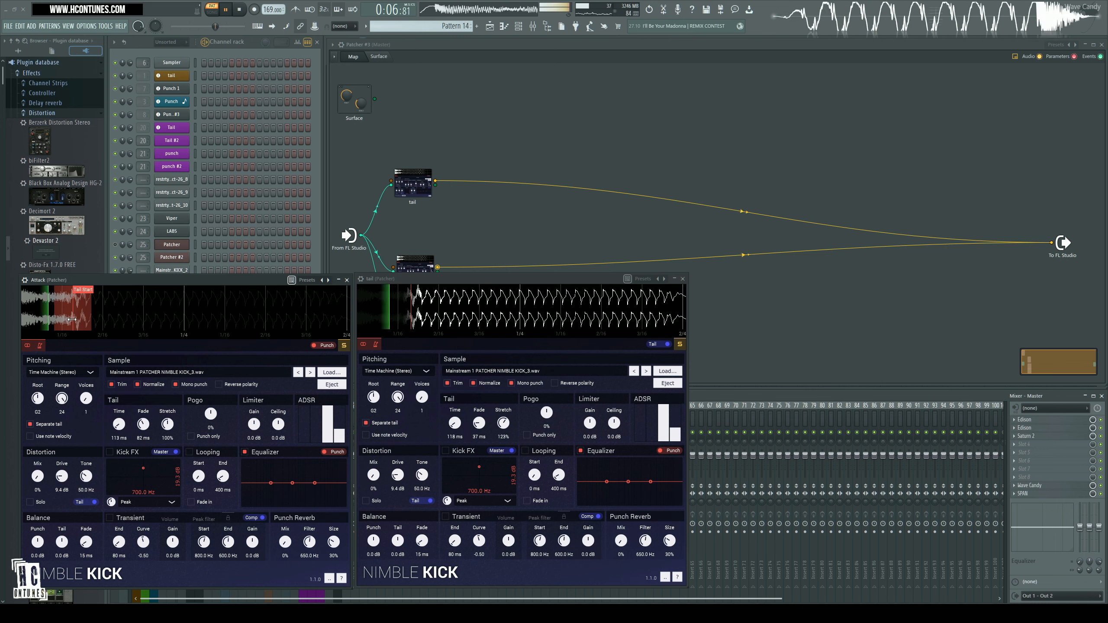
pyautogui.moveTo(68, 321); pyautogui.dragTo(76, 319)
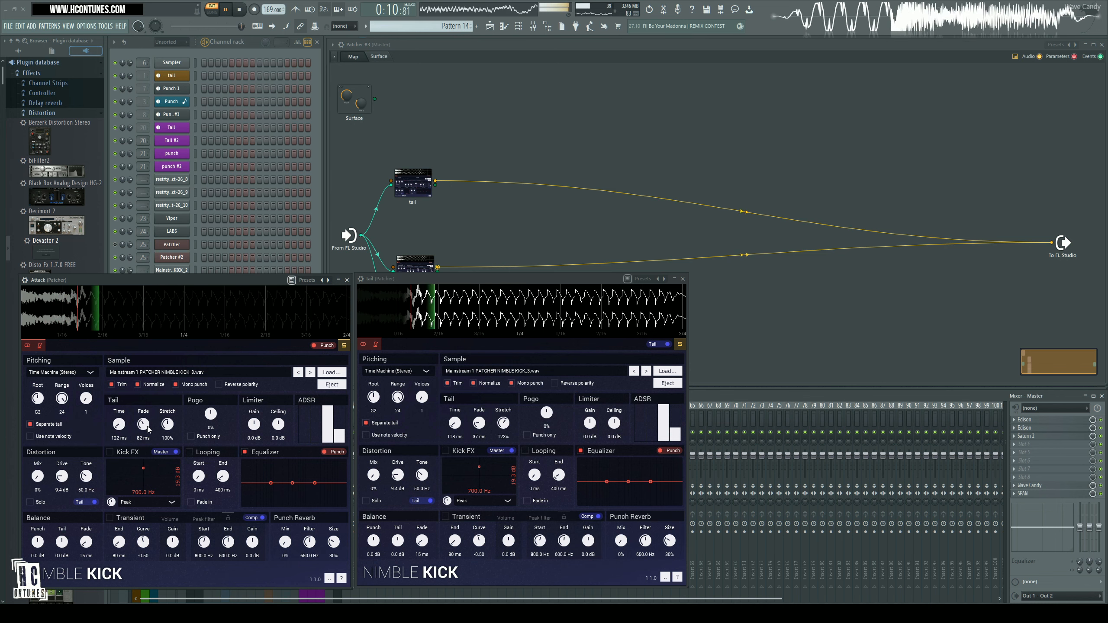
pyautogui.press('space')
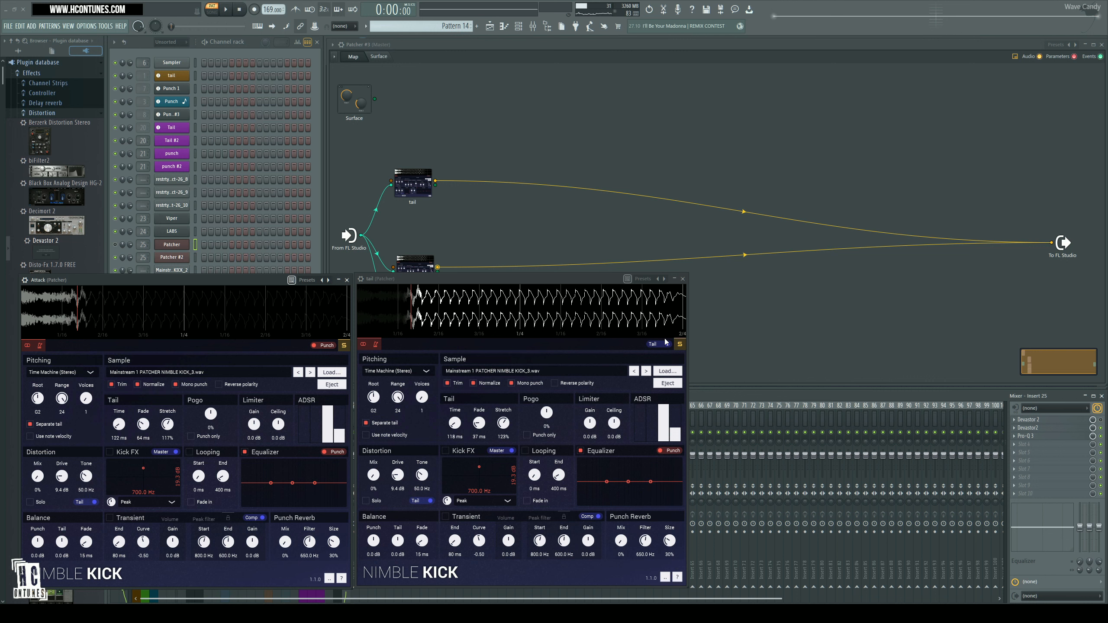
pyautogui.click(683, 279)
pyautogui.click(347, 280)
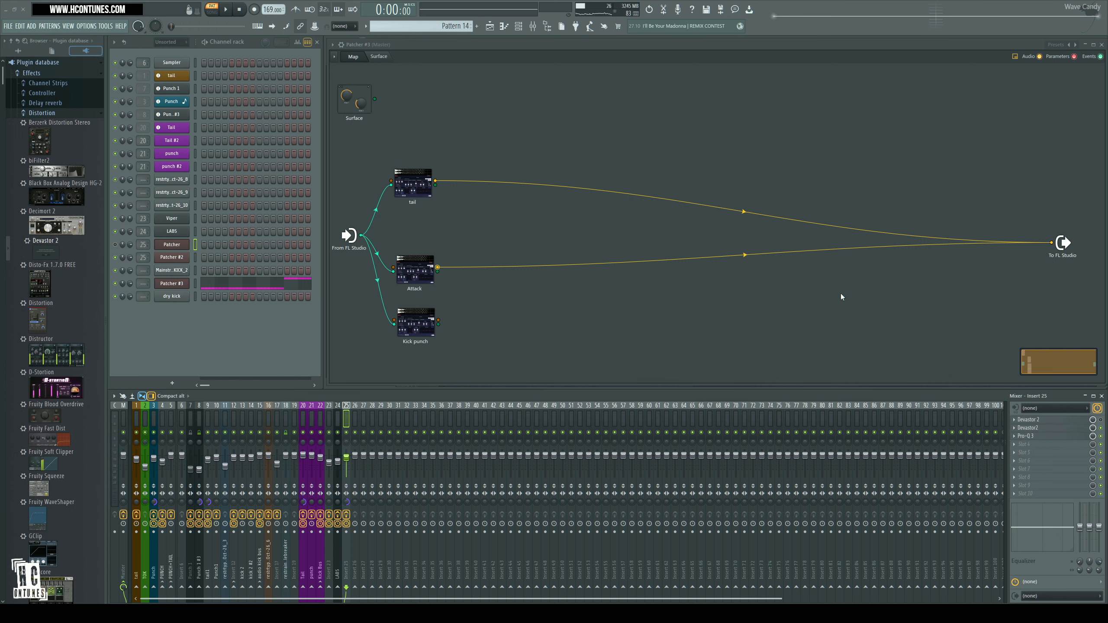
# - Disconnect the Attack module from To FL Studio, keep the tail connected, and move the three Nimble Kick modules away from From FL Studio
pyautogui.moveTo(1041, 246); pyautogui.dragTo(655, 267)
pyautogui.moveTo(435, 181); pyautogui.dragTo(1051, 243)
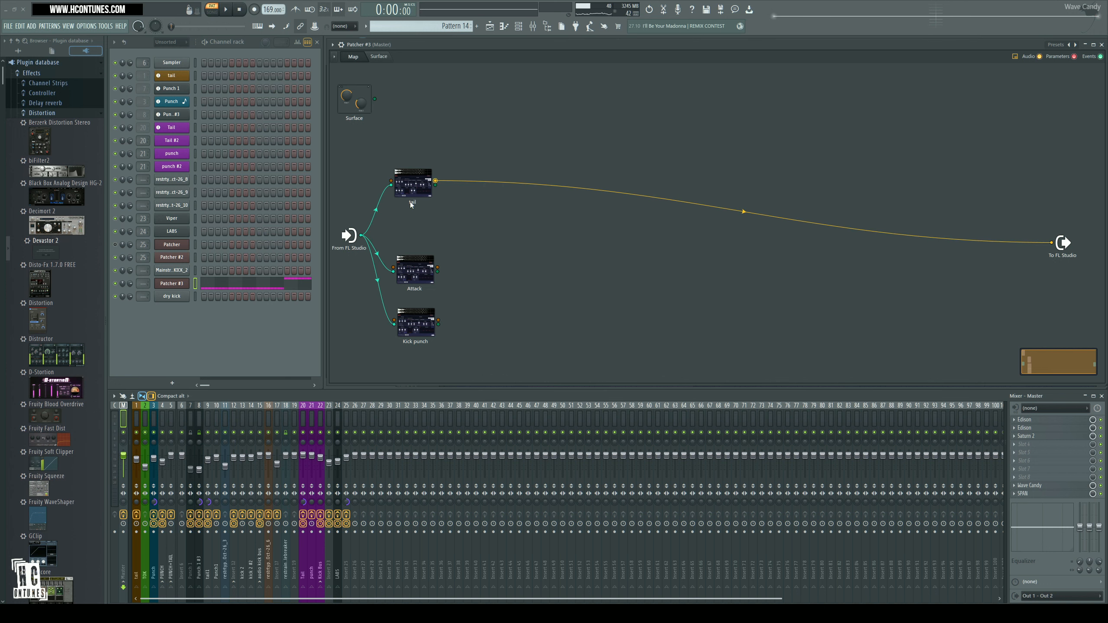
pyautogui.moveTo(416, 324); pyautogui.dragTo(459, 320)
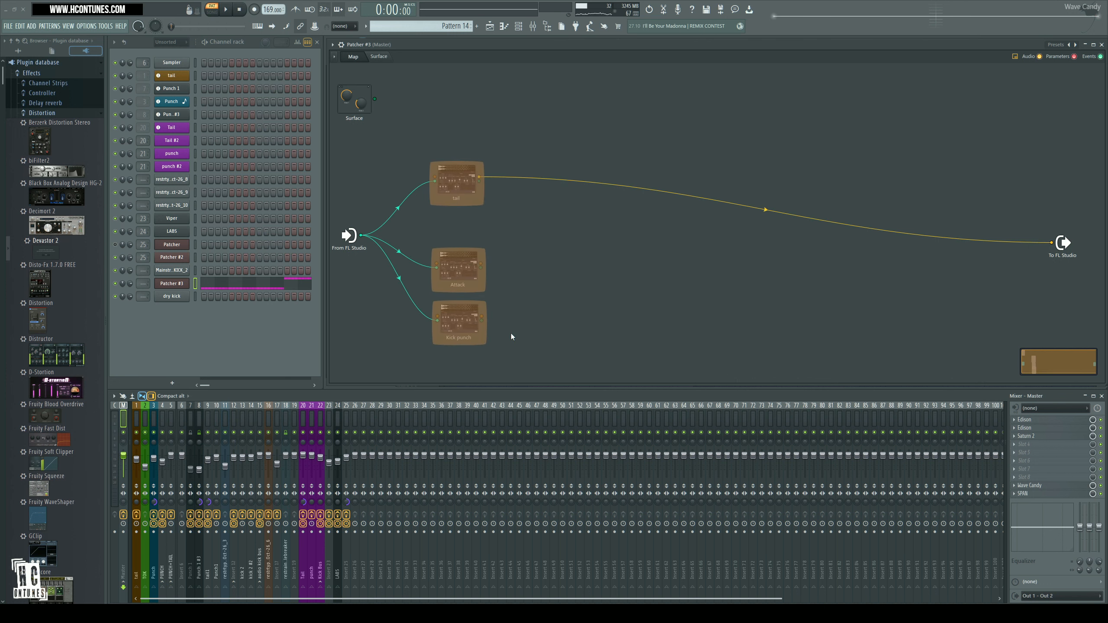
pyautogui.click(531, 335)
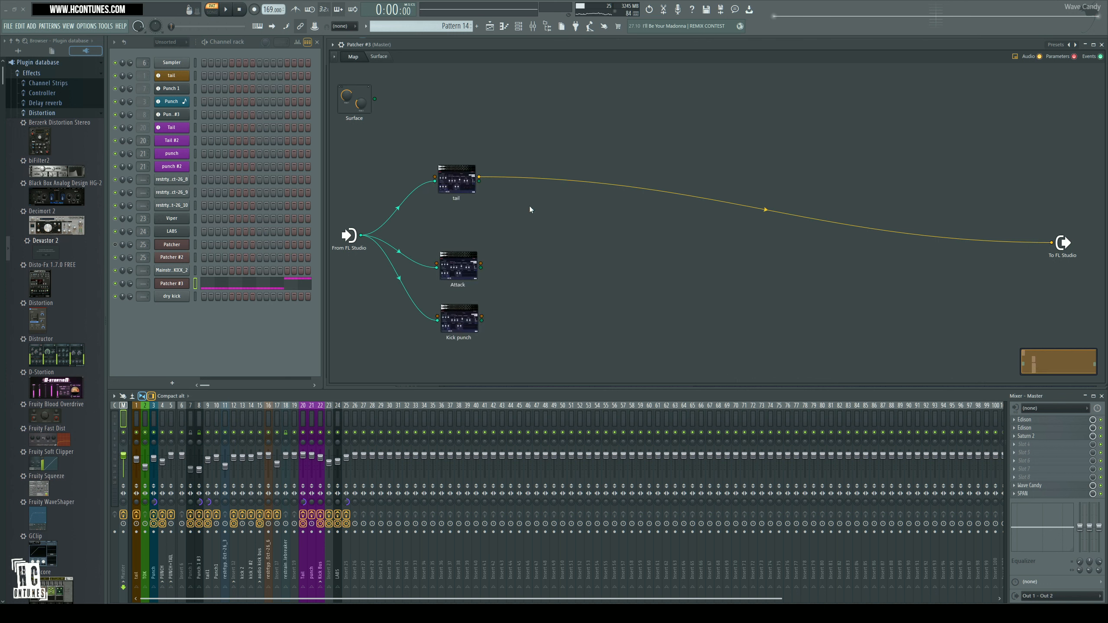
# - Add a Fruity Envelope Controller to the map and place it above From FL Studio, beside the tail module
pyautogui.rightClick(520, 231)
pyautogui.moveTo(543, 243)
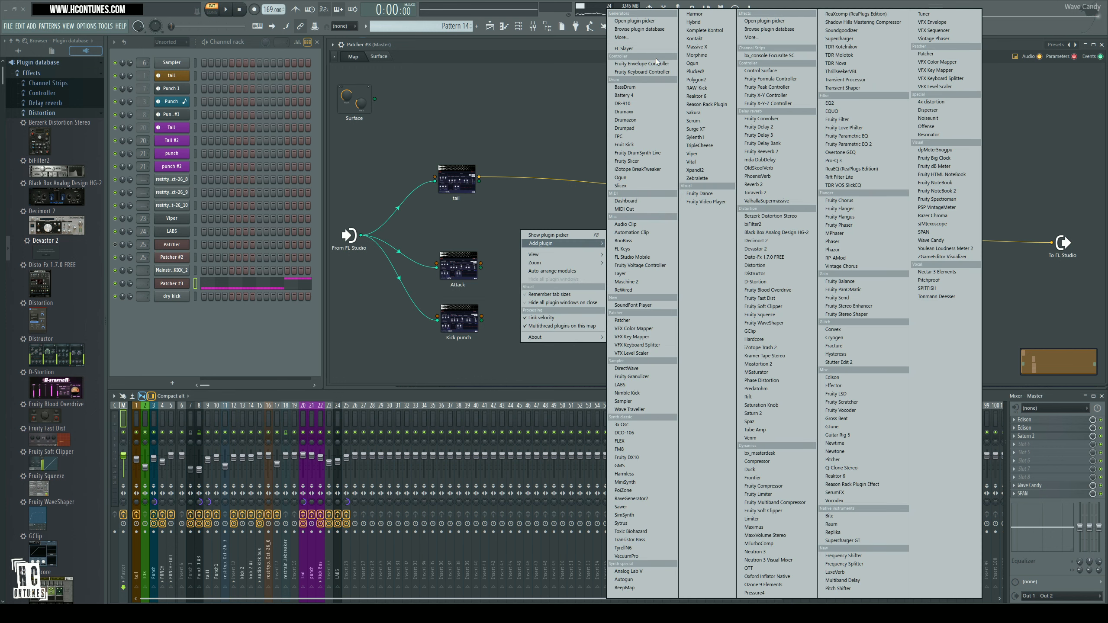
pyautogui.click(642, 63)
pyautogui.moveTo(411, 193); pyautogui.dragTo(389, 160)
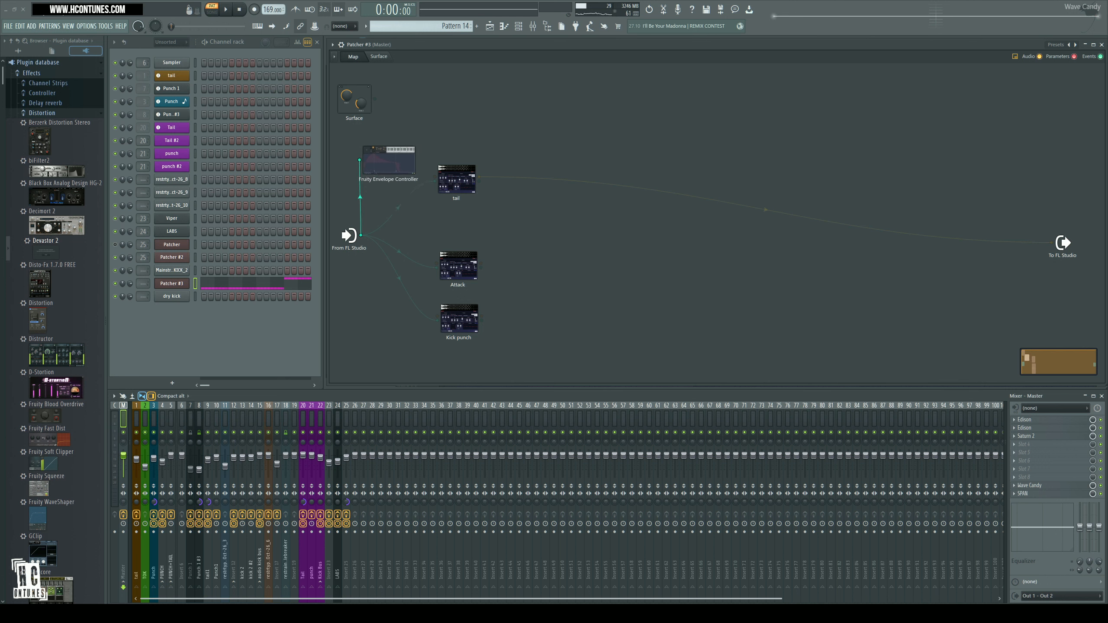
# - Space the tail, Attack and Kick punch modules out in a column beyond the Fruity Envelope Controller, with Attack just above Kick punch
pyautogui.moveTo(454, 181); pyautogui.dragTo(492, 189)
pyautogui.moveTo(448, 271); pyautogui.dragTo(483, 268)
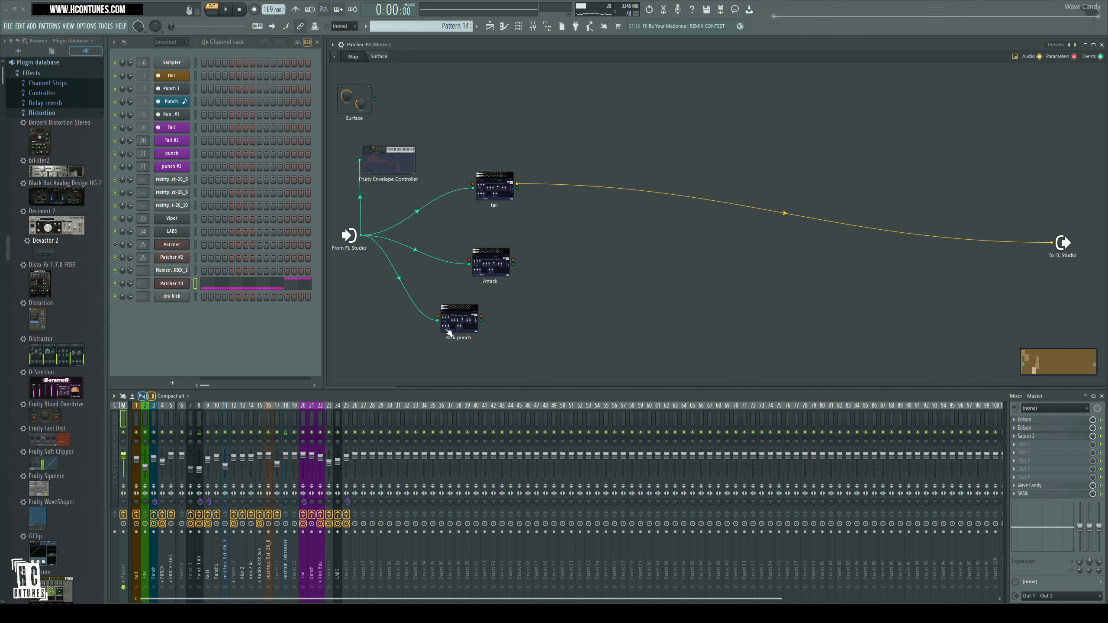
pyautogui.moveTo(449, 330); pyautogui.dragTo(482, 350)
pyautogui.moveTo(489, 269); pyautogui.dragTo(493, 293)
pyautogui.click(494, 187)
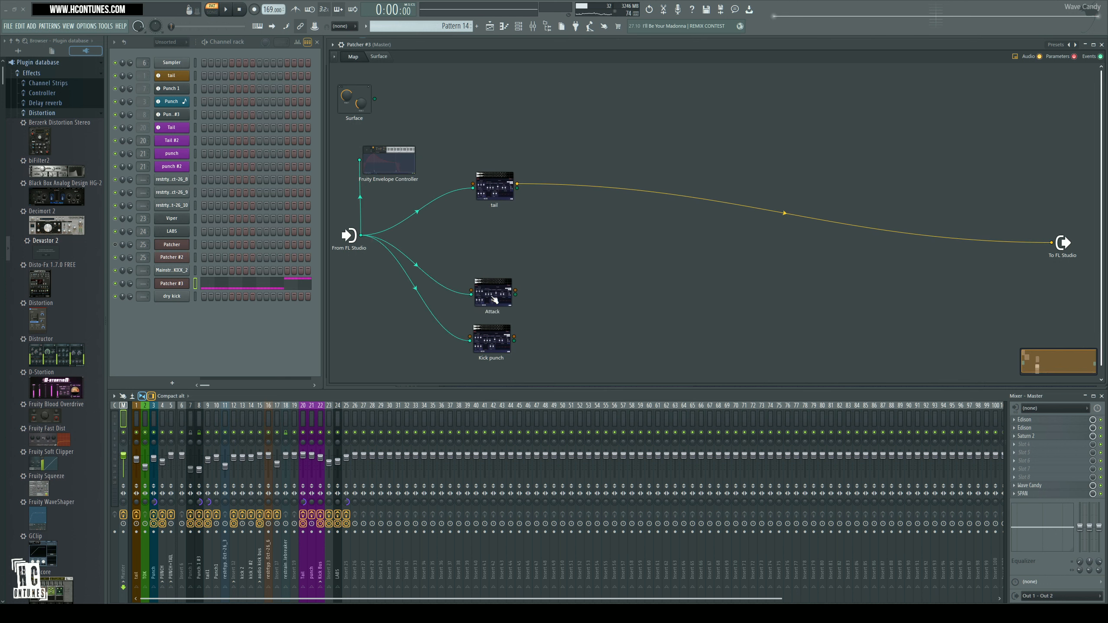
pyautogui.moveTo(401, 164); pyautogui.dragTo(409, 164)
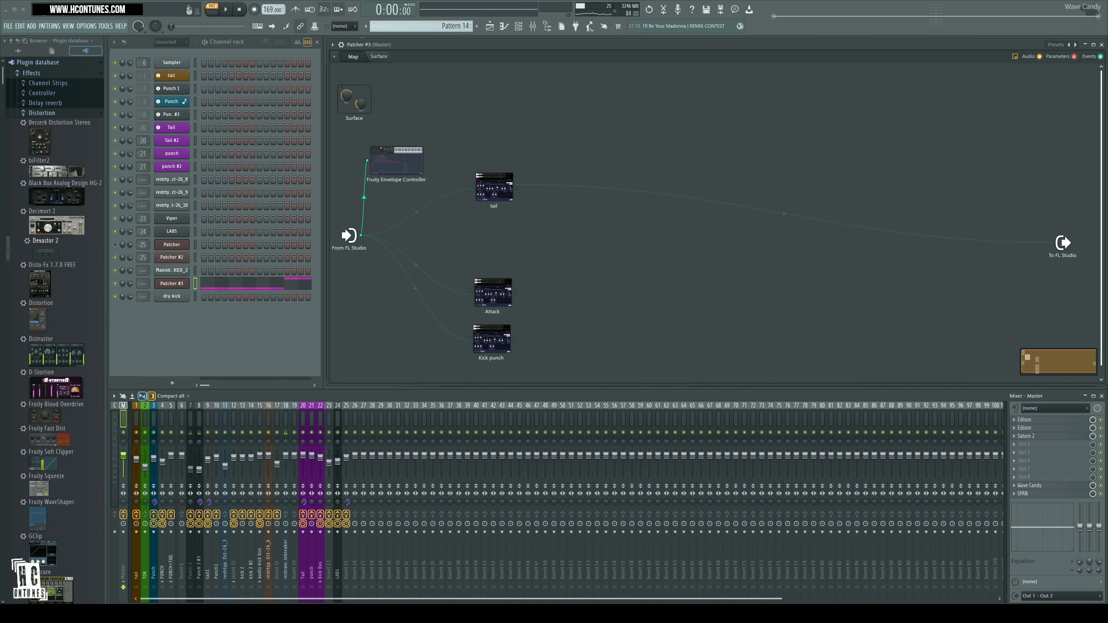
pyautogui.moveTo(501, 187); pyautogui.dragTo(506, 185)
pyautogui.rightClick(505, 258)
pyautogui.moveTo(537, 272)
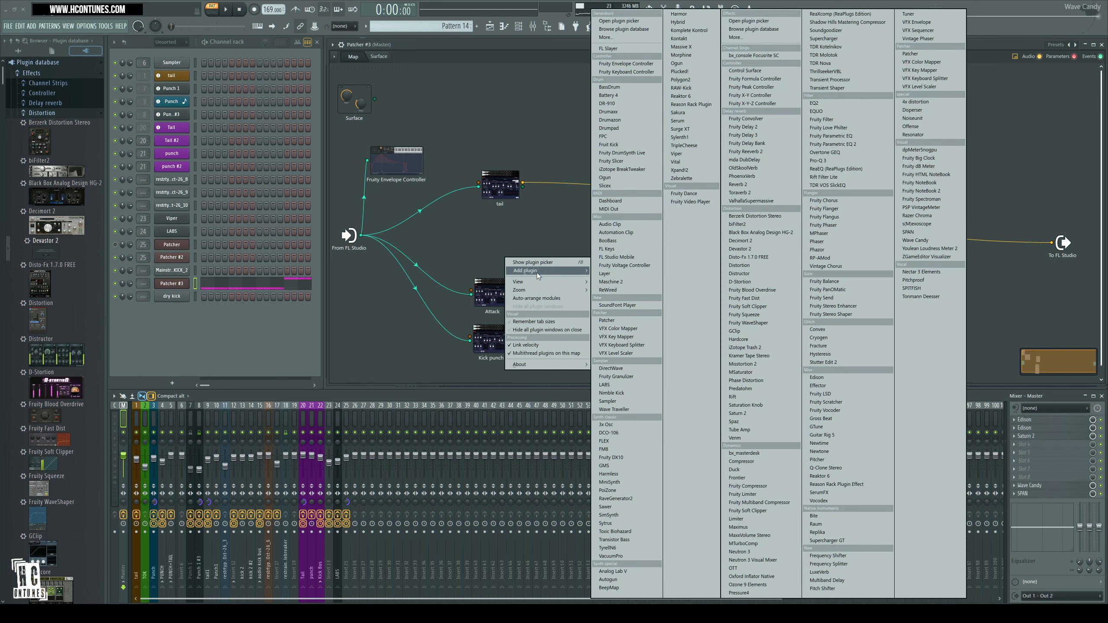
pyautogui.click(526, 241)
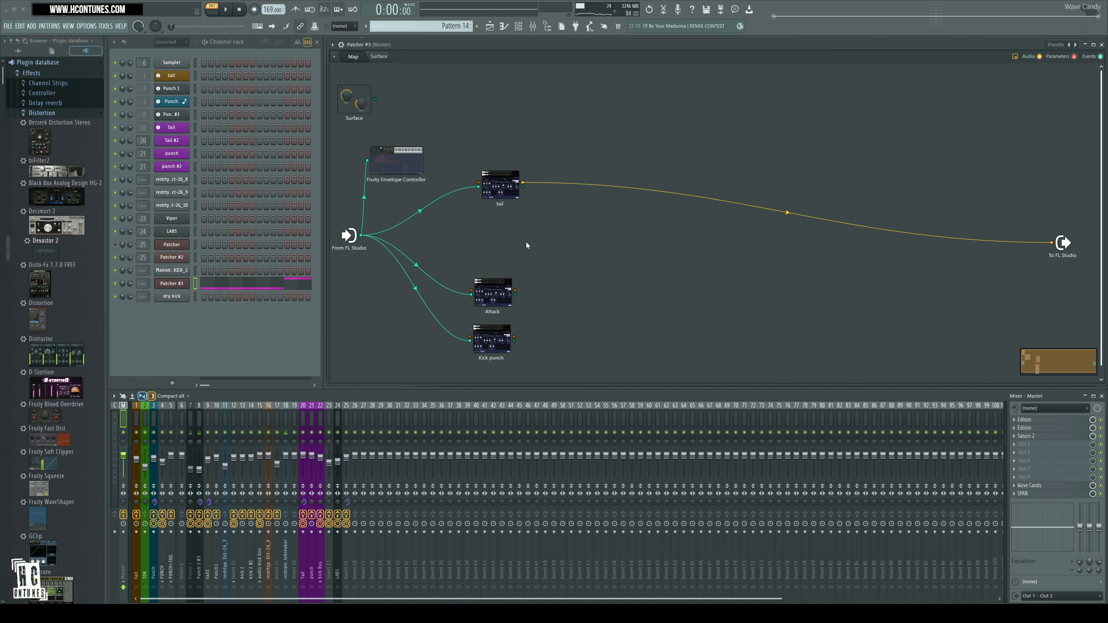
# - Find Patcher in the plugin picker and insert it between the tail module and To FL Studio
pyautogui.press('F8')
pyautogui.write('patch')
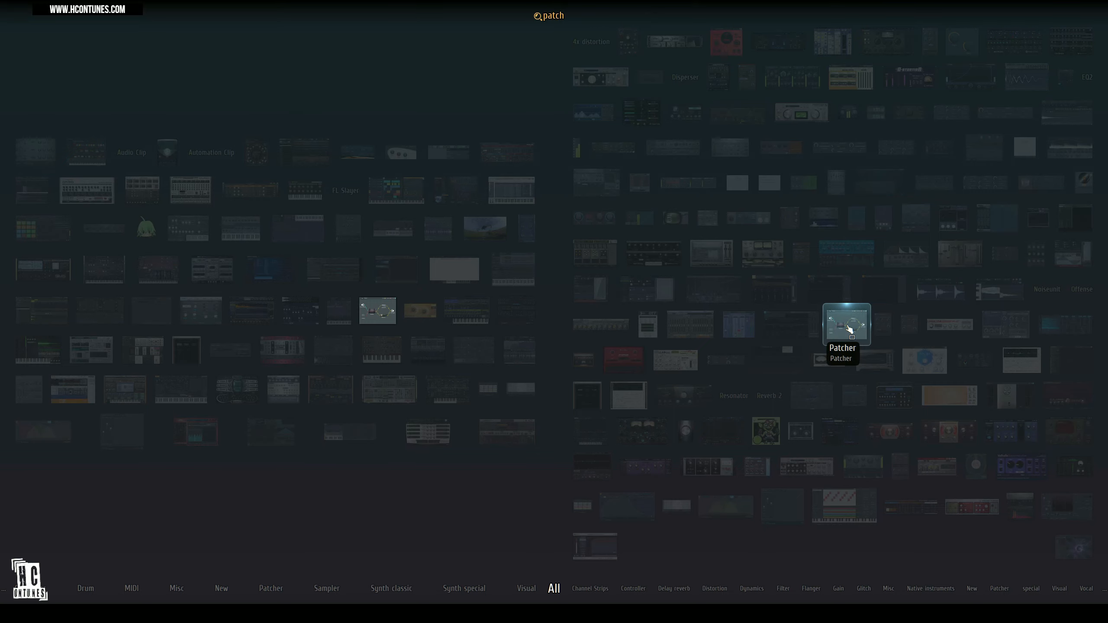
pyautogui.click(839, 327)
pyautogui.moveTo(839, 327); pyautogui.dragTo(785, 220)
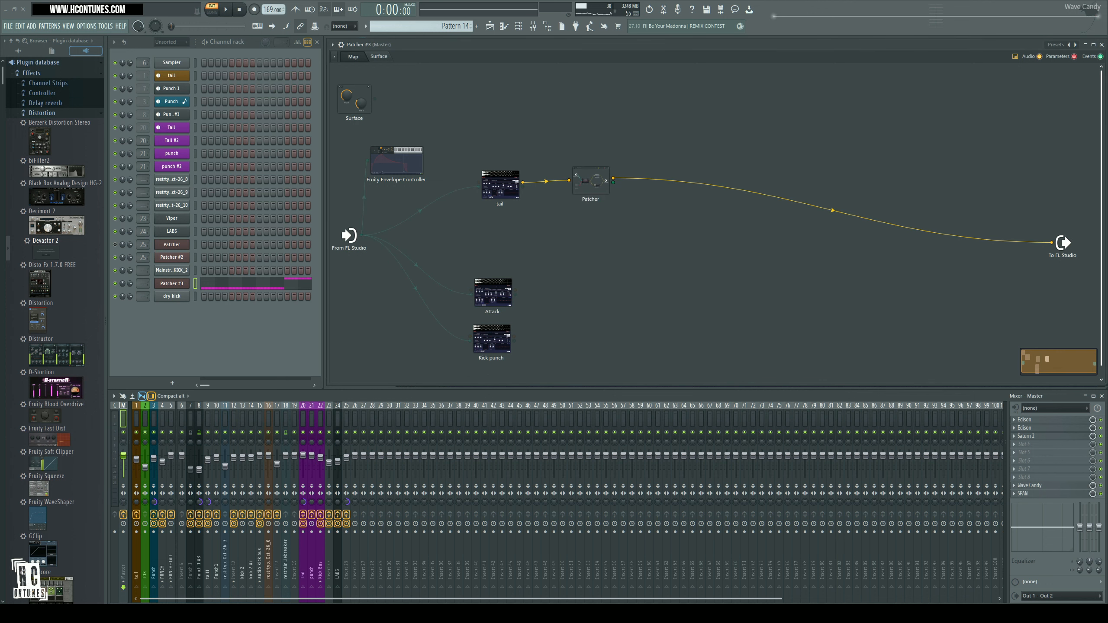
# - Load the X Xenofish Noiseunit preset into the nested Patcher and move its window below the map
pyautogui.doubleClick(587, 185)
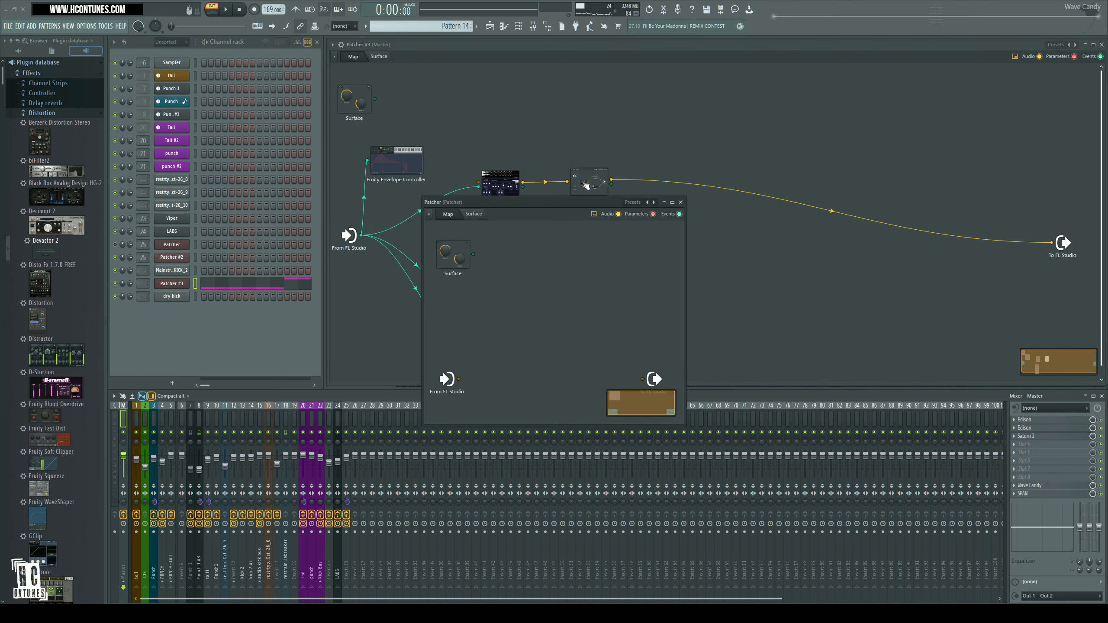
pyautogui.click(654, 202)
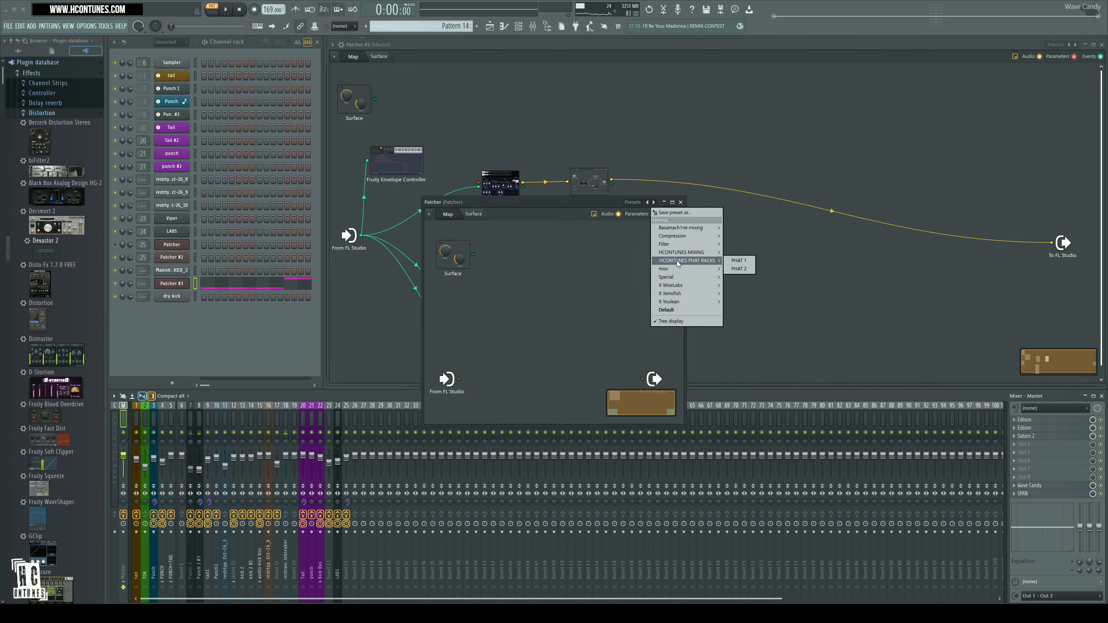
pyautogui.moveTo(678, 280)
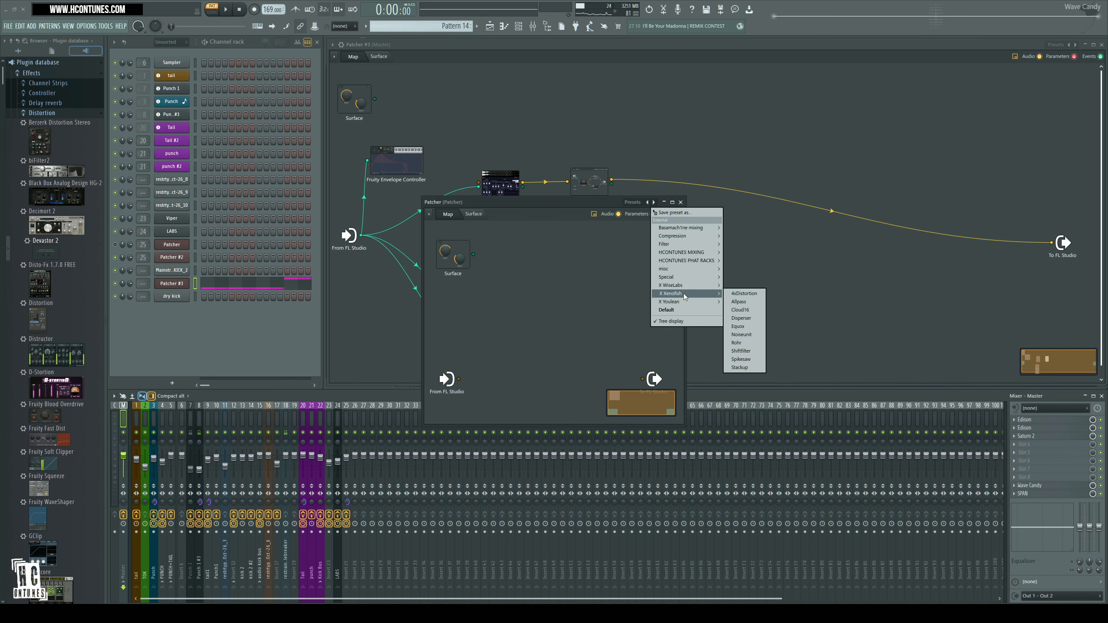
pyautogui.click(741, 334)
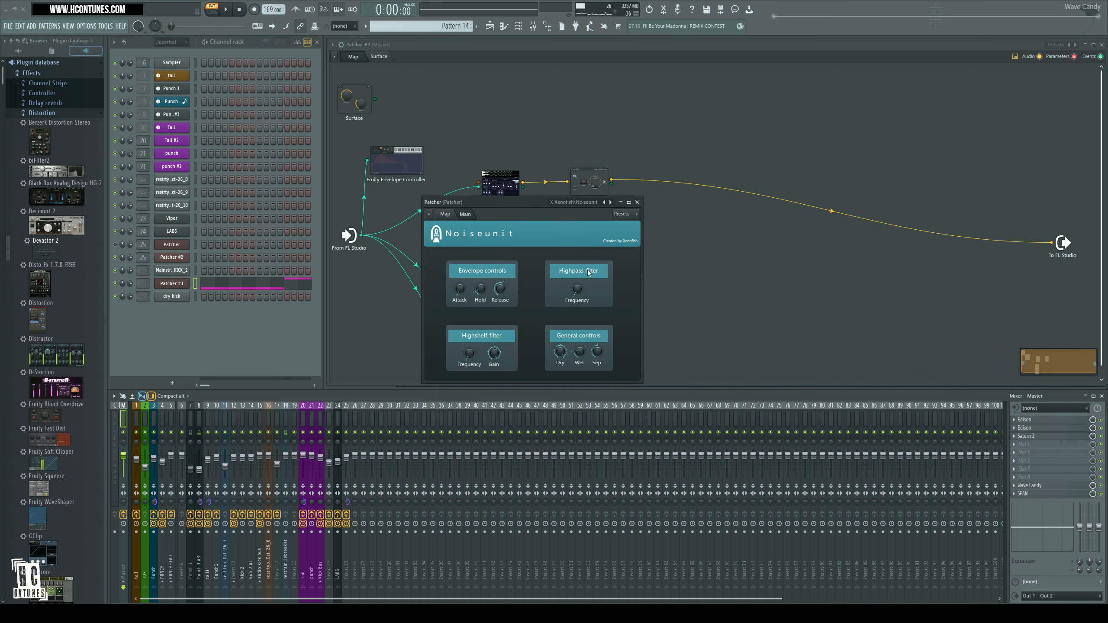
pyautogui.moveTo(536, 211); pyautogui.dragTo(274, 417)
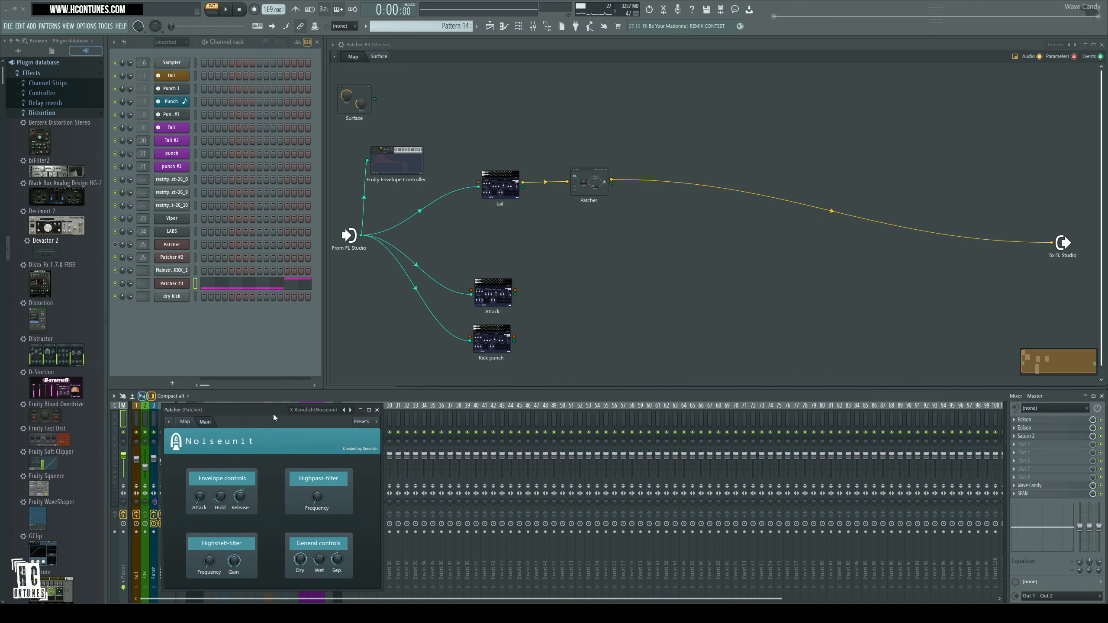
# - Insert Decimort 2 between the nested Patcher and To FL Studio, and open its interface
pyautogui.rightClick(731, 272)
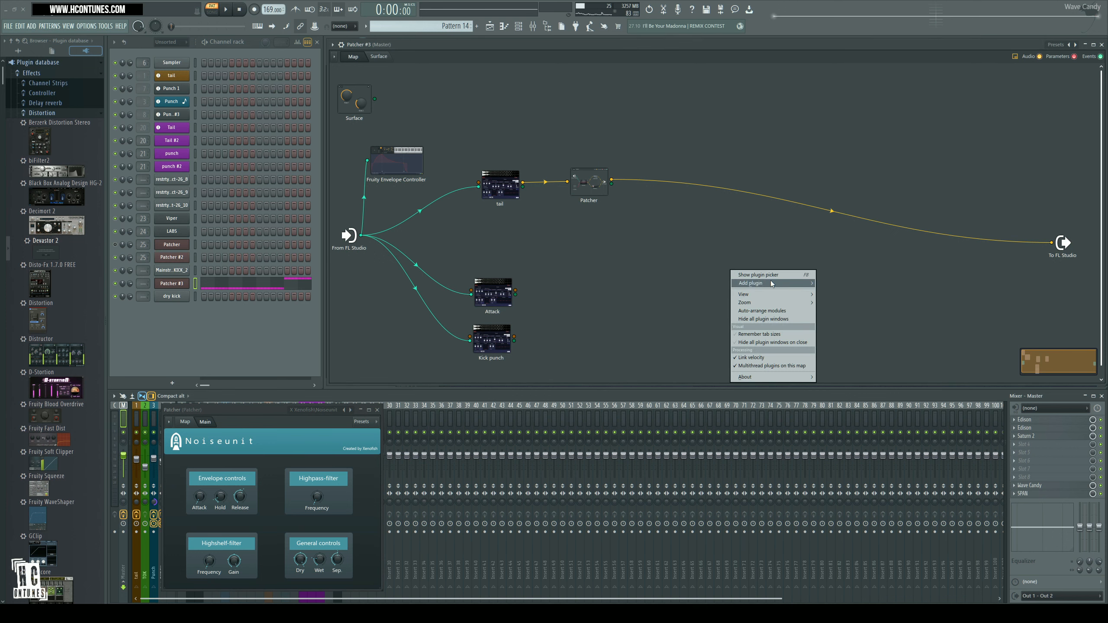
pyautogui.moveTo(771, 282)
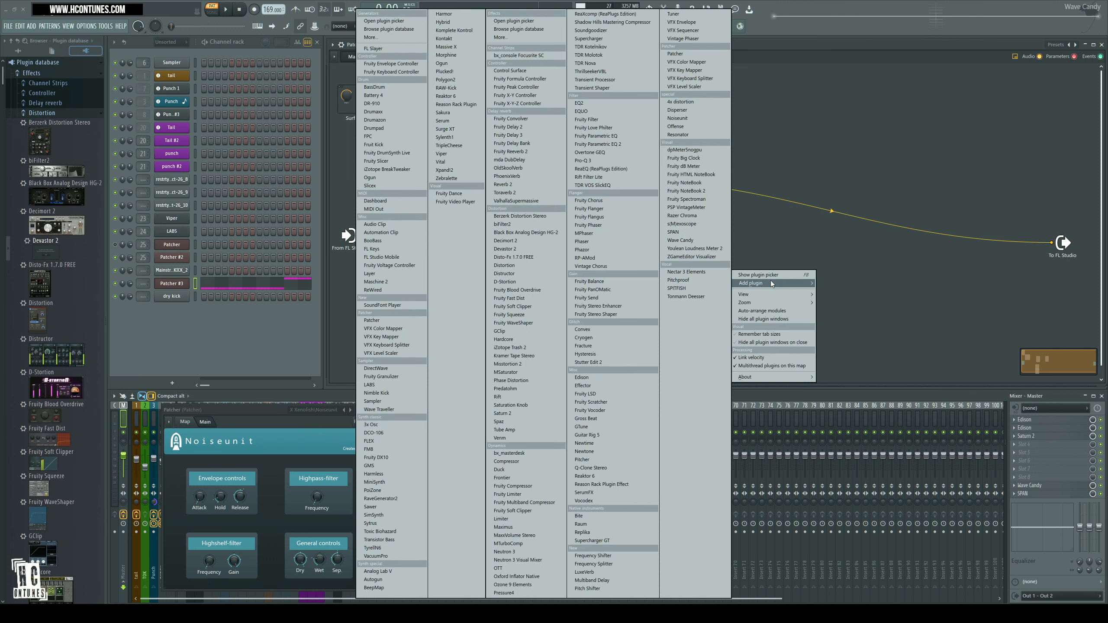
pyautogui.click(516, 241)
pyautogui.moveTo(741, 280); pyautogui.dragTo(793, 267)
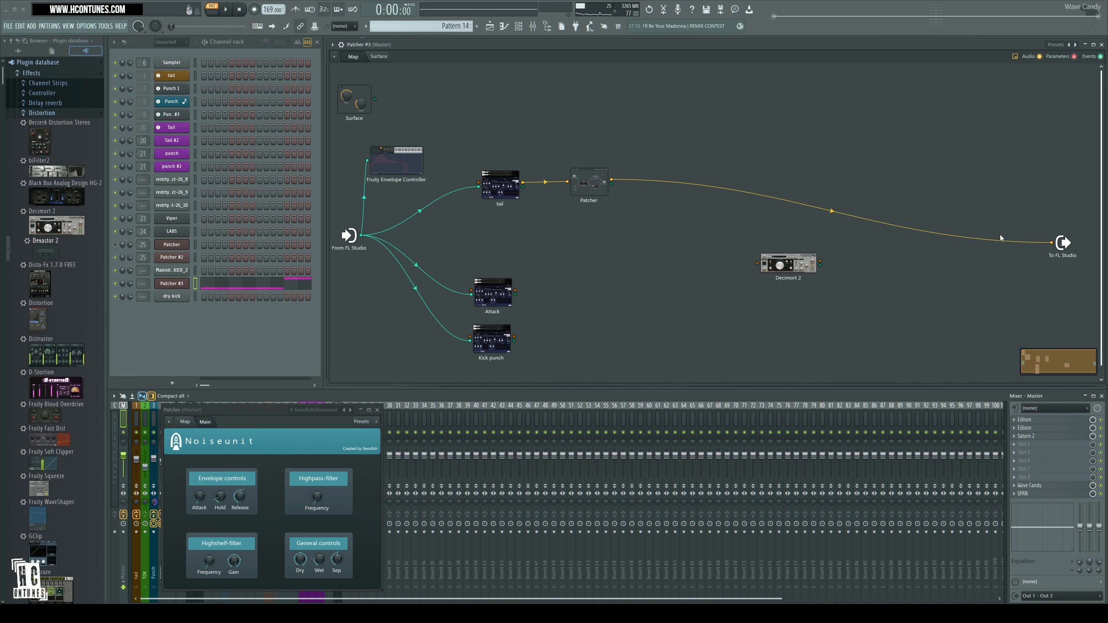
pyautogui.moveTo(1050, 245)
pyautogui.mouseDown()
pyautogui.moveTo(757, 263)
pyautogui.moveTo(677, 184)
pyautogui.moveTo(1051, 243)
pyautogui.mouseUp()
pyautogui.doubleClick(684, 183)
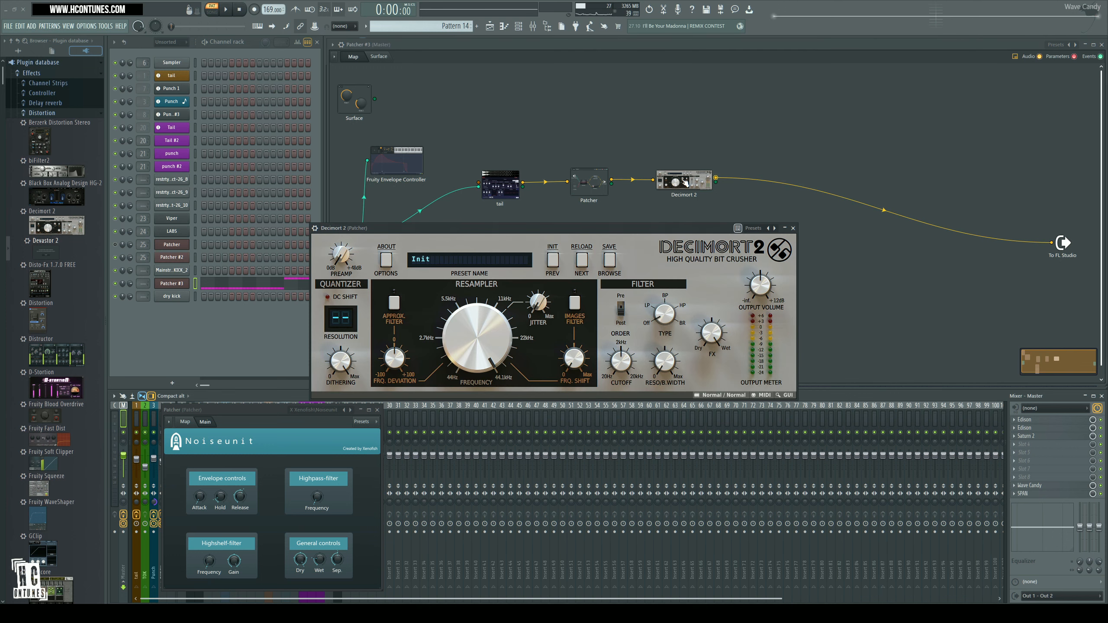
# - Arrange the Decimort 2 and Noiseunit windows side by side below the Patcher map
pyautogui.moveTo(471, 226); pyautogui.dragTo(612, 414)
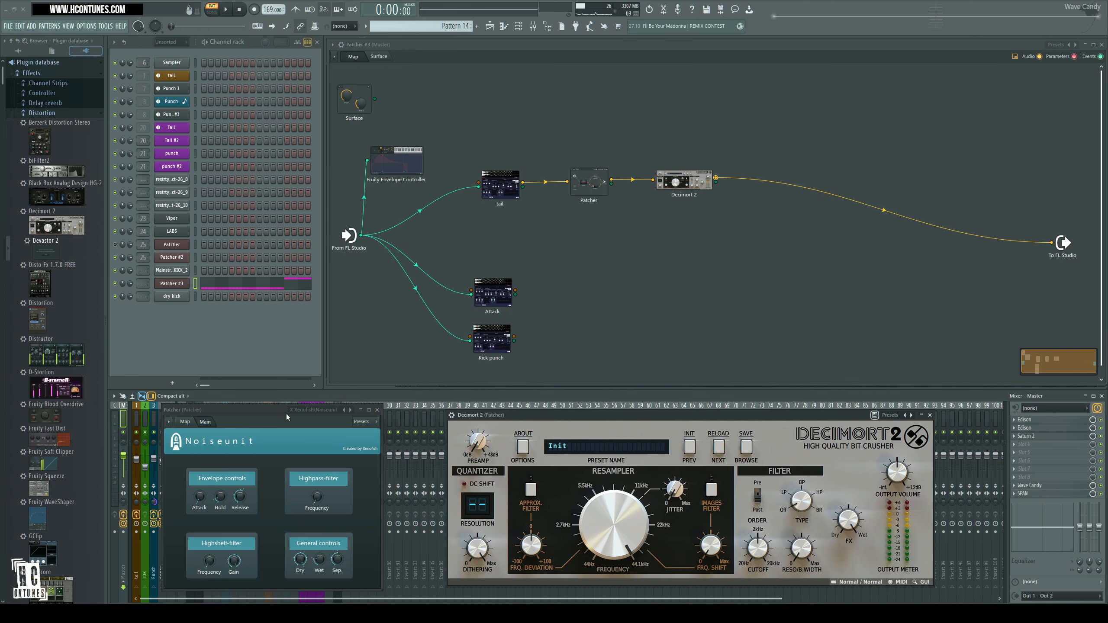
pyautogui.moveTo(285, 414); pyautogui.dragTo(333, 409)
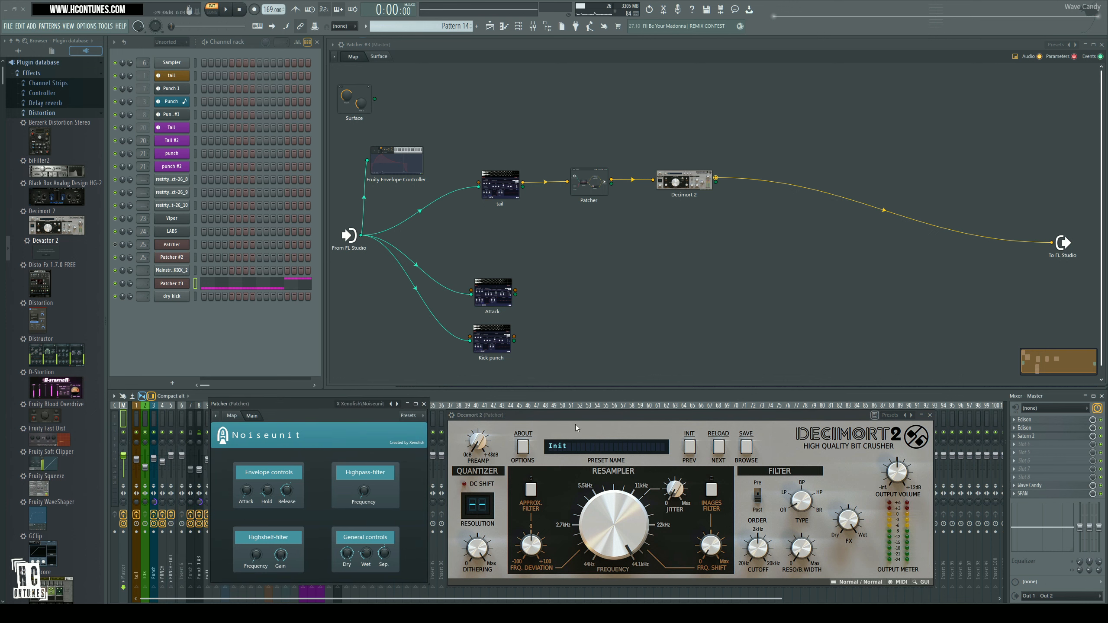
# - While auditioning the pattern, set Decimort 2's output volume to -6.7 dB and its preamp to +19.0 dB, ending with playback stopped
pyautogui.press('space')
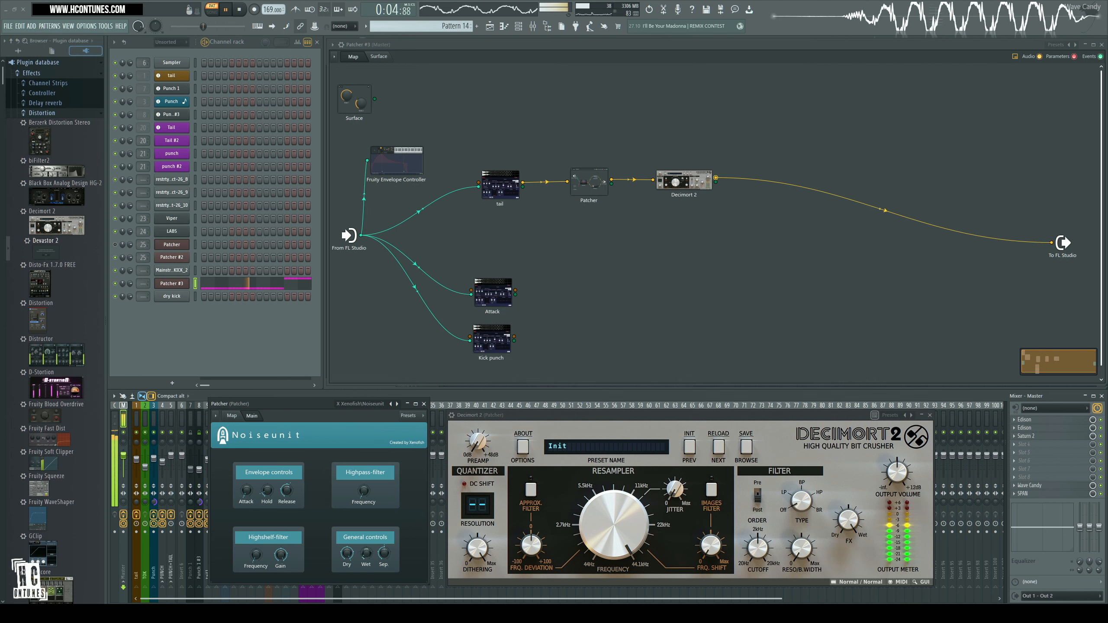
pyautogui.moveTo(614, 544); pyautogui.dragTo(623, 571)
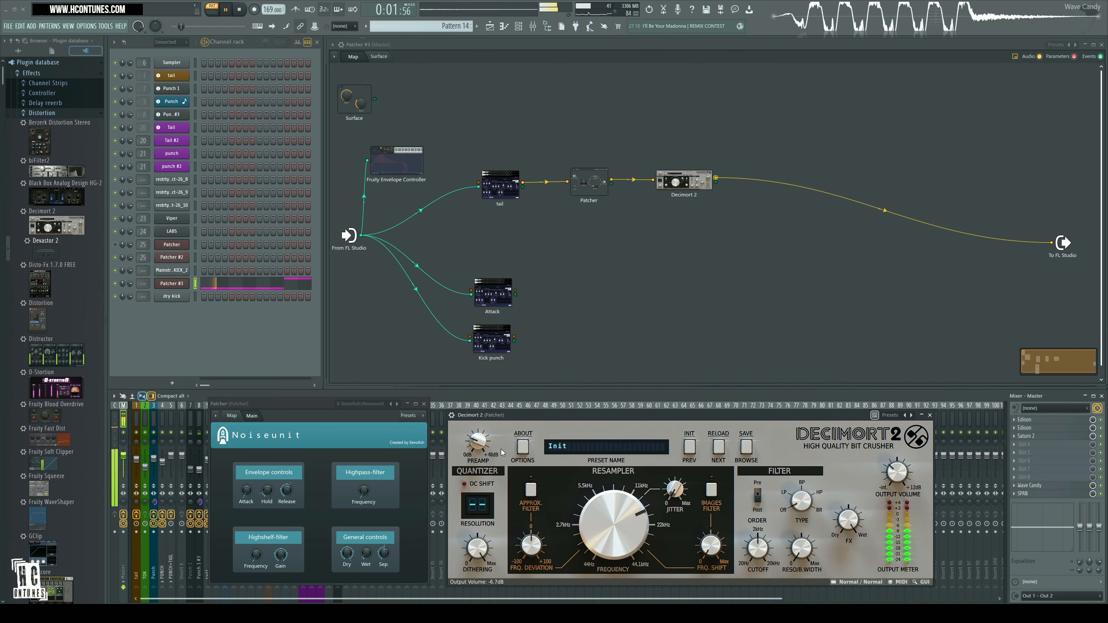
pyautogui.moveTo(479, 442); pyautogui.dragTo(478, 438)
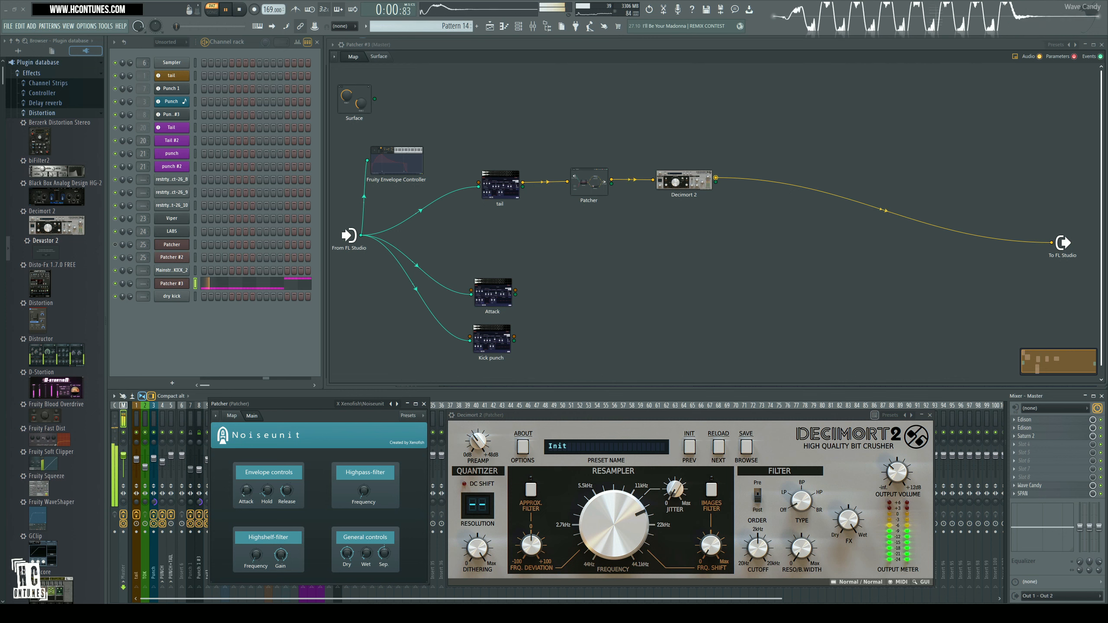
pyautogui.moveTo(476, 446)
pyautogui.mouseDown()
pyautogui.moveTo(476, 419)
pyautogui.moveTo(470, 450)
pyautogui.mouseUp()
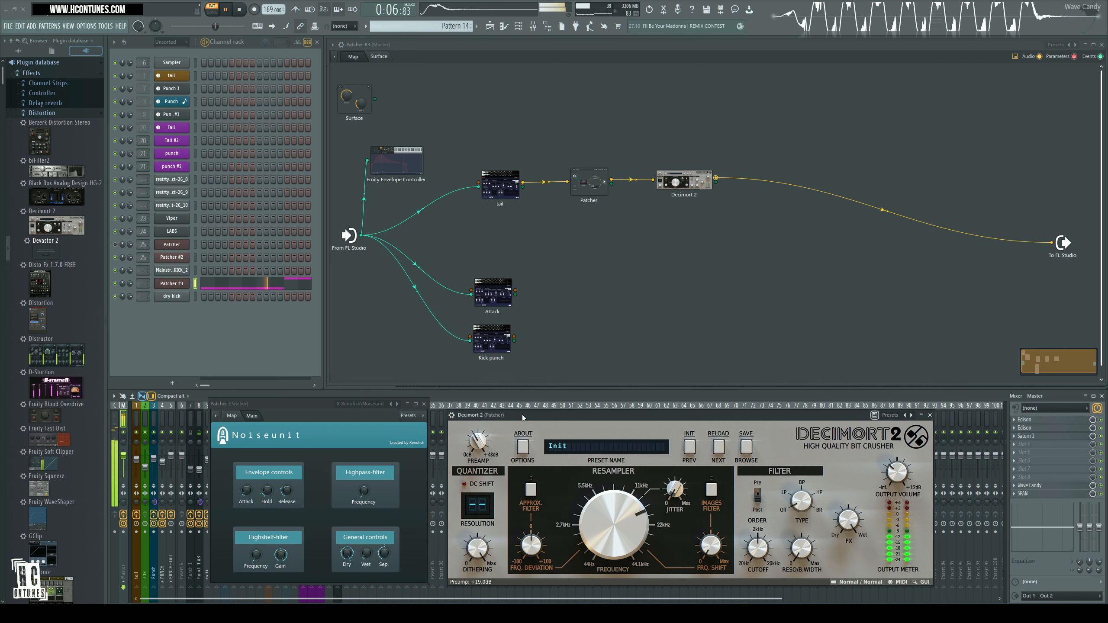
pyautogui.press('space')
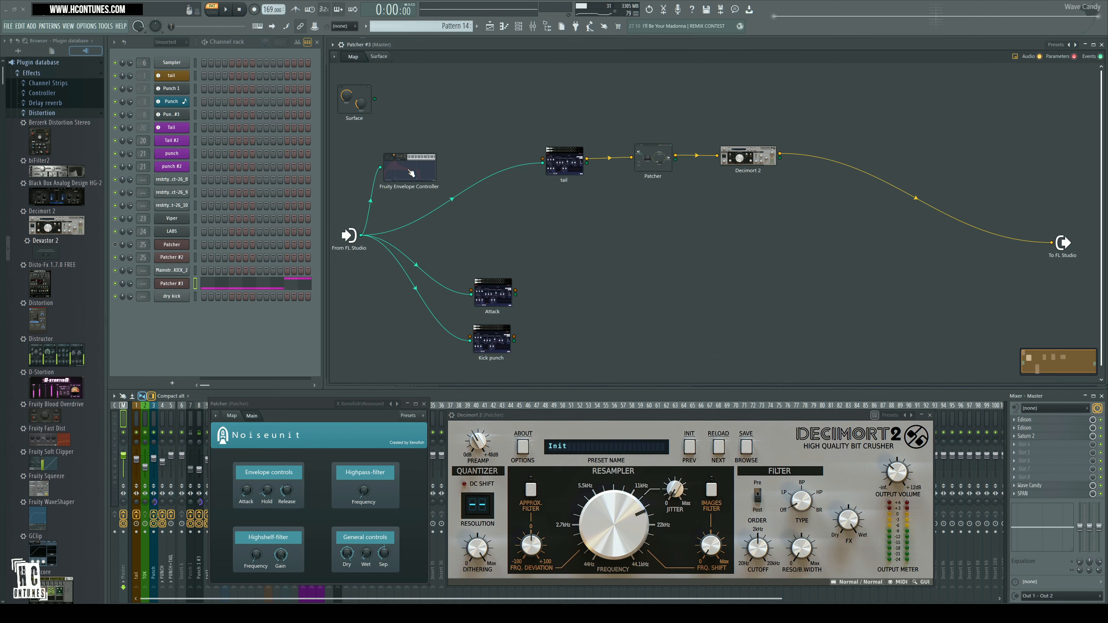
# - Open the tail module's Nimble Kick interface, move it clear of the module chain, and set its Limiter gain to 2.8 dB
pyautogui.doubleClick(576, 166)
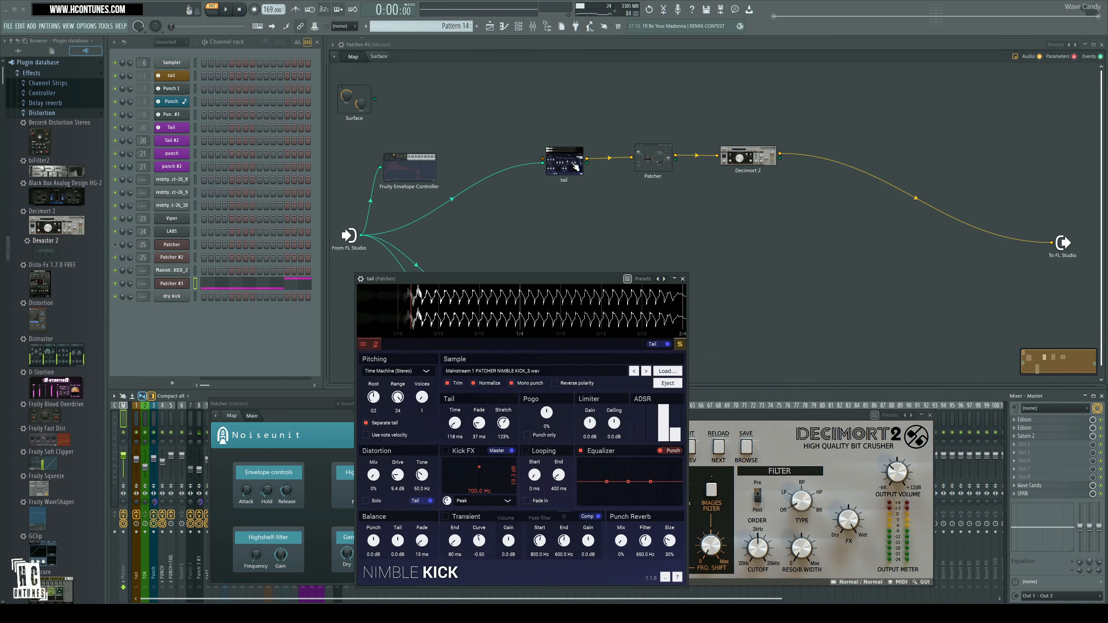
pyautogui.moveTo(515, 278); pyautogui.dragTo(653, 256)
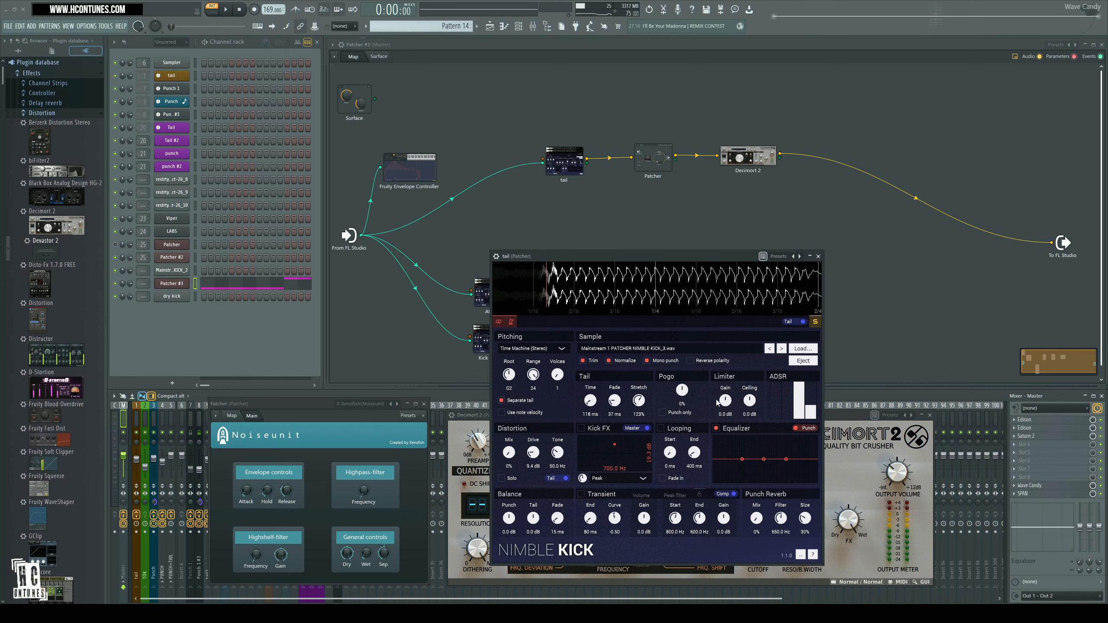
pyautogui.moveTo(717, 403)
pyautogui.mouseDown()
pyautogui.moveTo(723, 391)
pyautogui.moveTo(734, 425)
pyautogui.moveTo(723, 401)
pyautogui.mouseUp()
# - Bring up the list of parameter inputs that can be enabled on the tail module
pyautogui.click(559, 166)
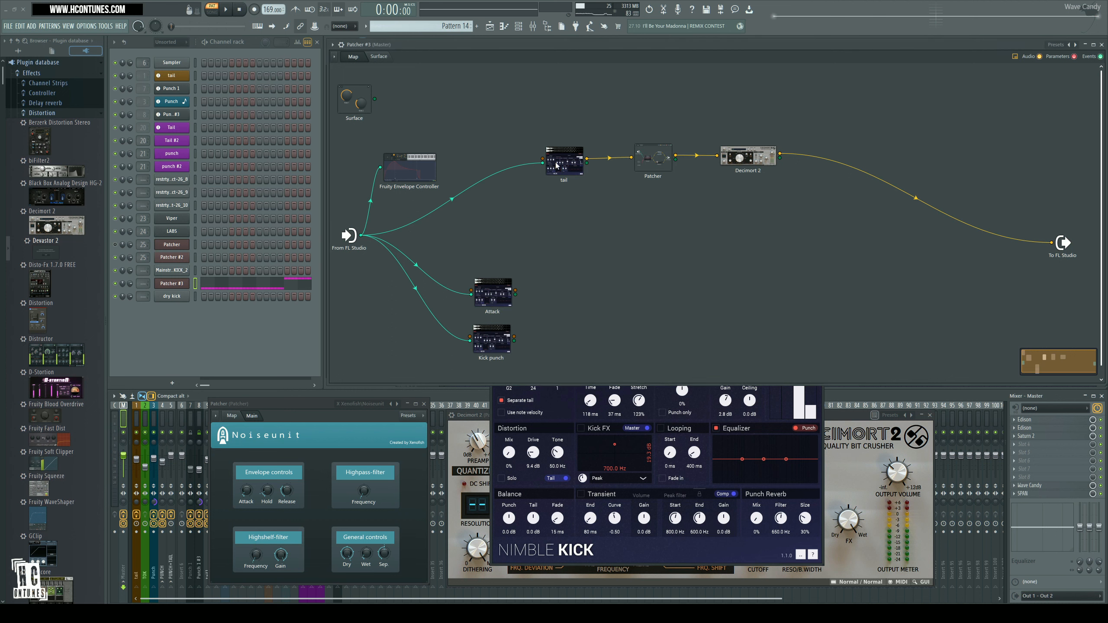
pyautogui.rightClick(559, 166)
pyautogui.moveTo(596, 208)
pyautogui.moveTo(649, 223)
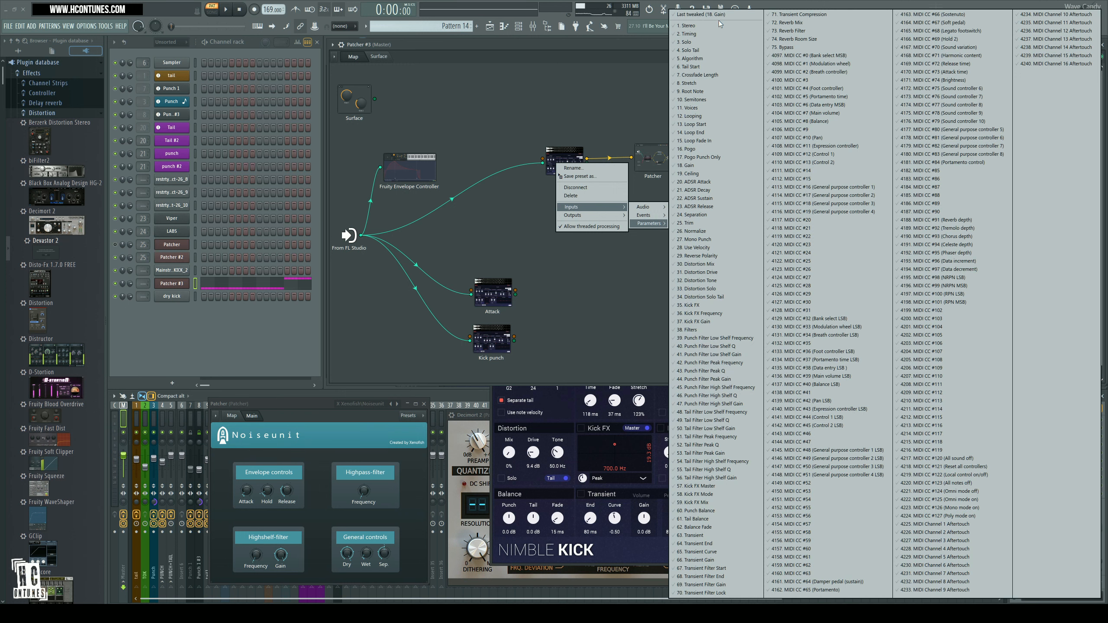
# - Expose the last tweaked Gain parameter as an input on the tail module and close the Decimort 2 and nested Patcher windows
pyautogui.click(741, 17)
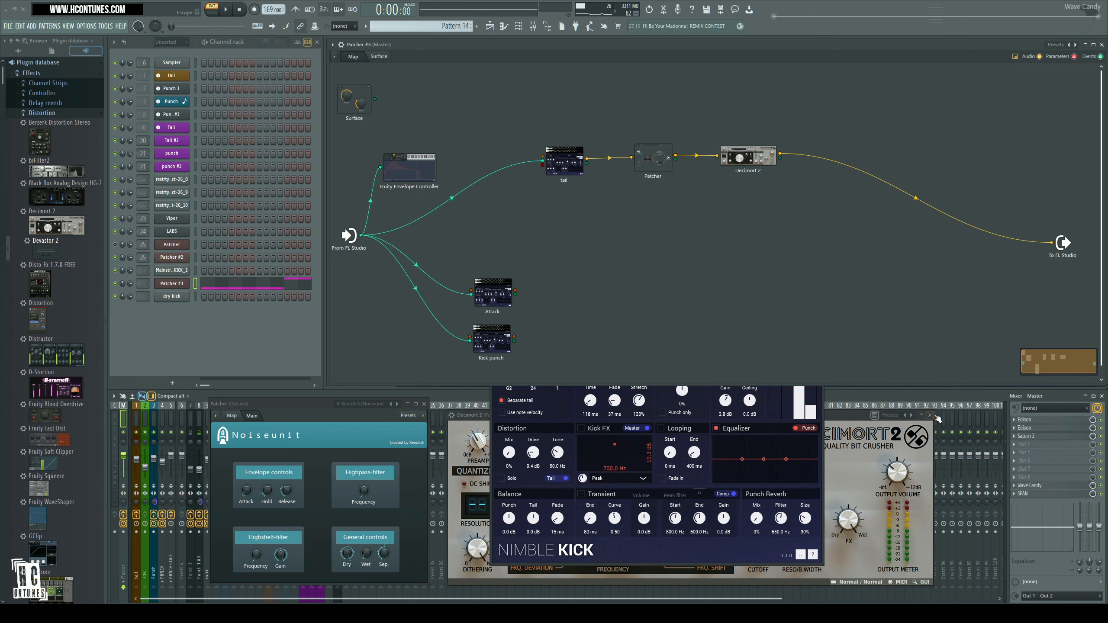
pyautogui.click(930, 416)
pyautogui.click(424, 404)
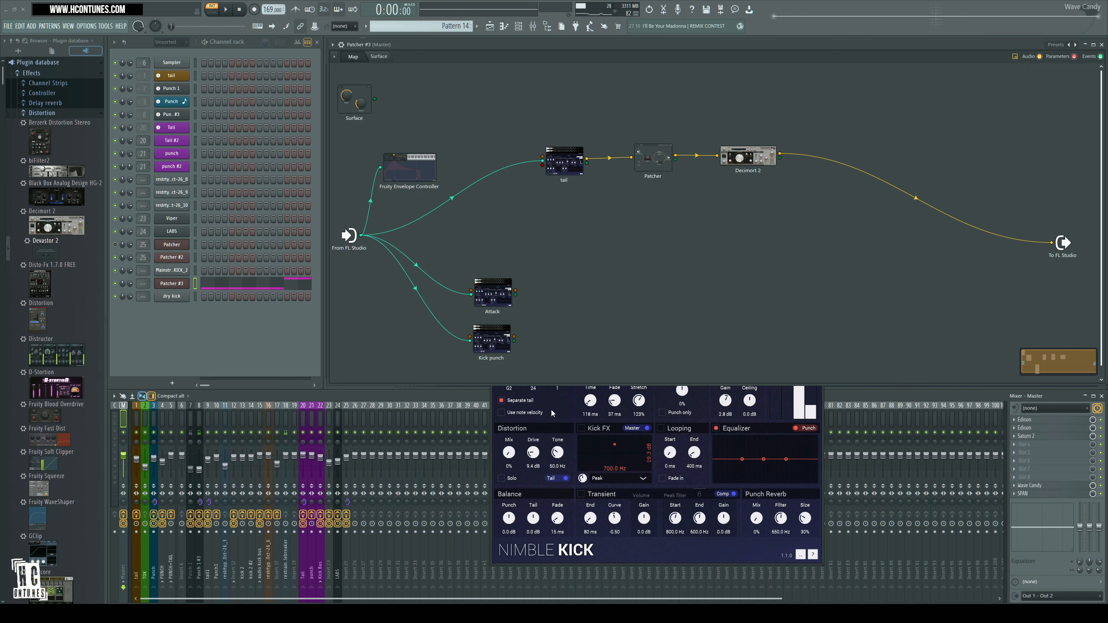
pyautogui.click(551, 410)
pyautogui.moveTo(620, 256); pyautogui.dragTo(165, 280)
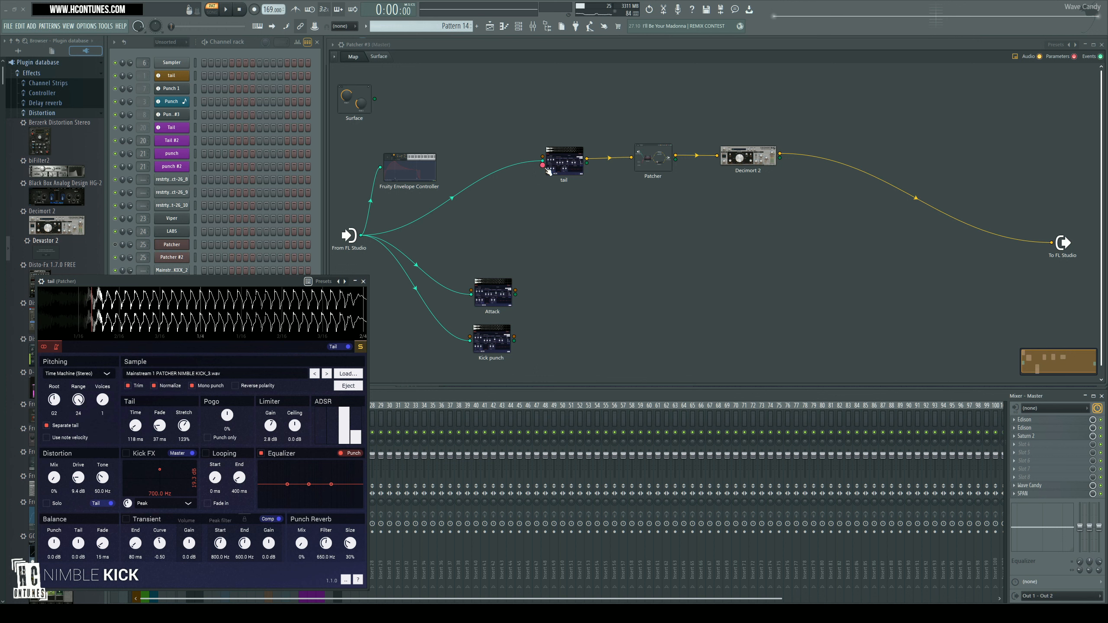
# - Enable the Articulator 1 output of Fruity Envelope Controller and link it to the tail module's Gain input
pyautogui.doubleClick(399, 177)
pyautogui.moveTo(481, 238); pyautogui.dragTo(522, 393)
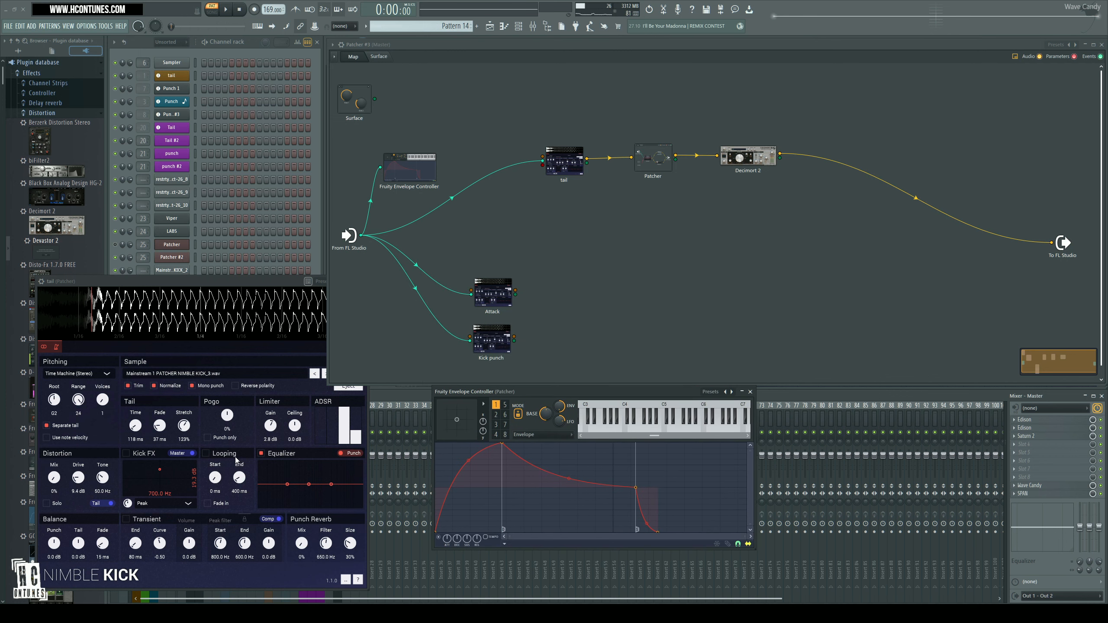
pyautogui.rightClick(415, 170)
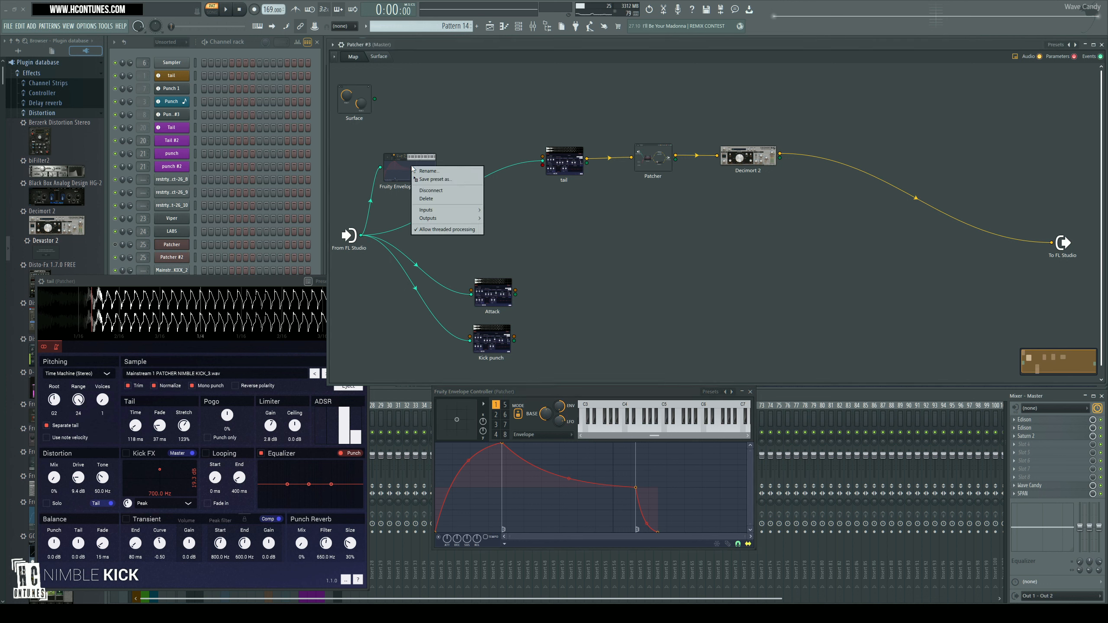
pyautogui.moveTo(467, 217)
pyautogui.moveTo(512, 217)
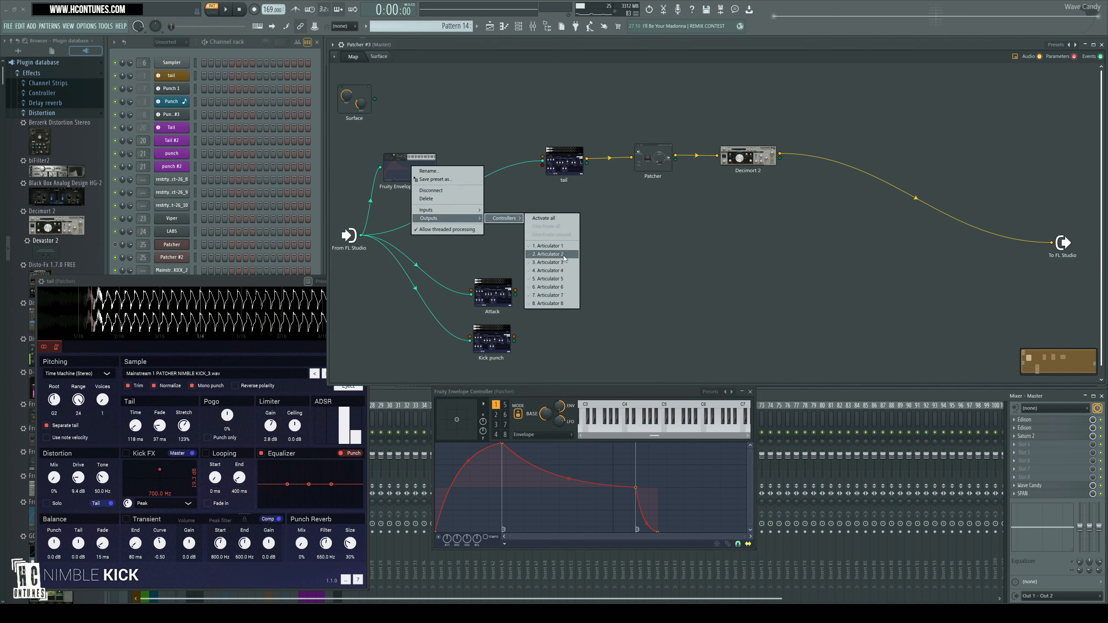
pyautogui.click(550, 248)
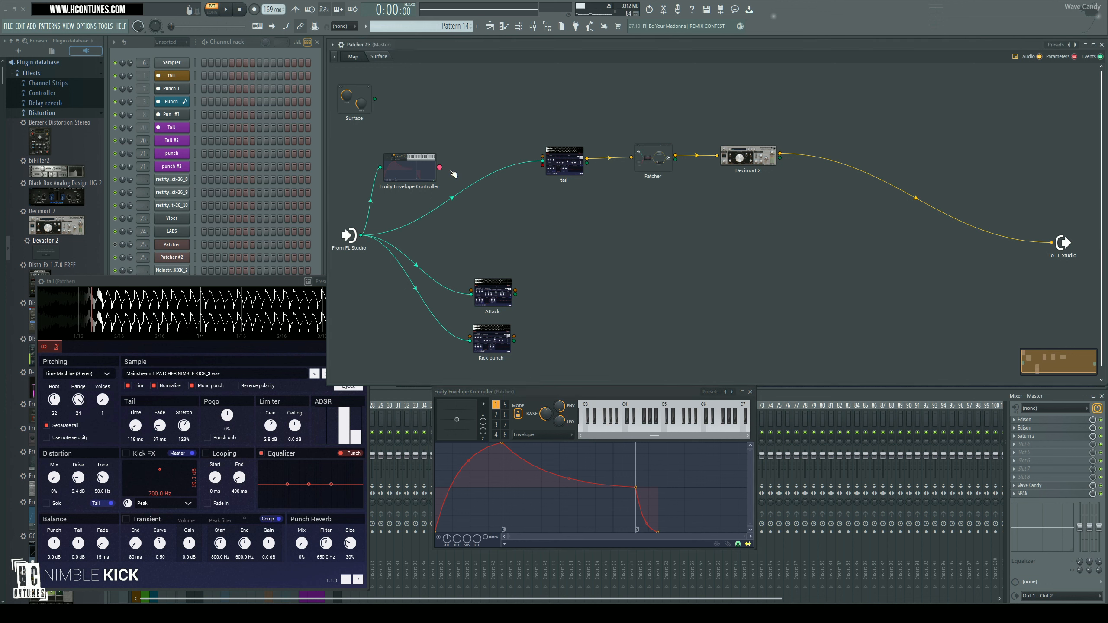
pyautogui.moveTo(438, 168); pyautogui.dragTo(543, 165)
pyautogui.moveTo(518, 394); pyautogui.dragTo(517, 398)
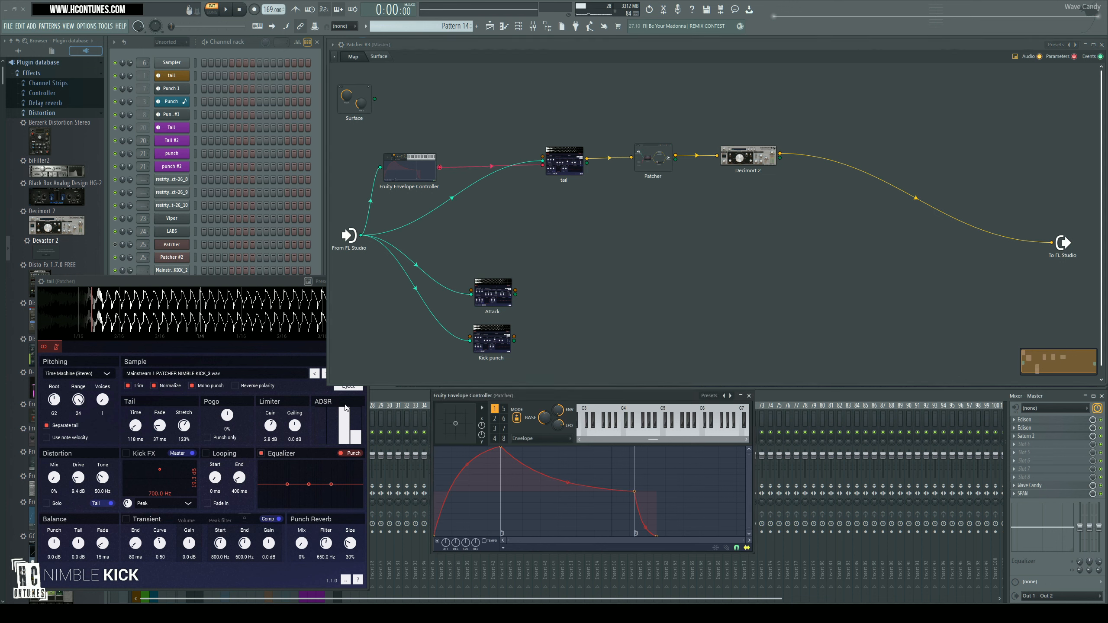
# - Play the pattern while watching how the envelope moves the limiter gain in the tail's Nimble Kick, and stop playback
pyautogui.click(241, 280)
pyautogui.press('space')
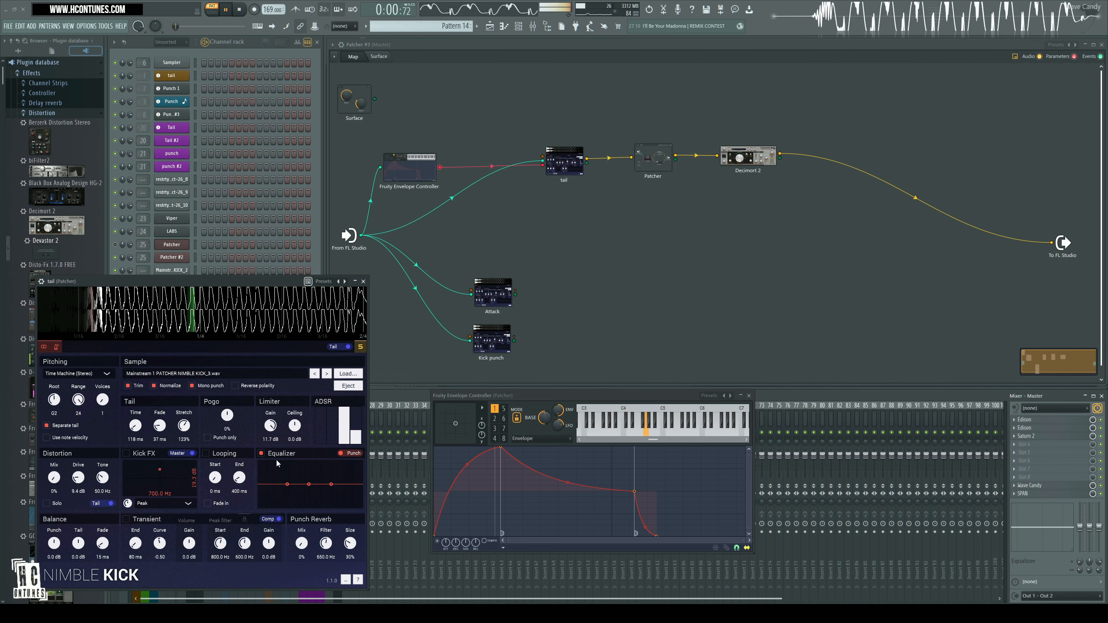
pyautogui.moveTo(274, 438); pyautogui.dragTo(275, 435)
pyautogui.press('space')
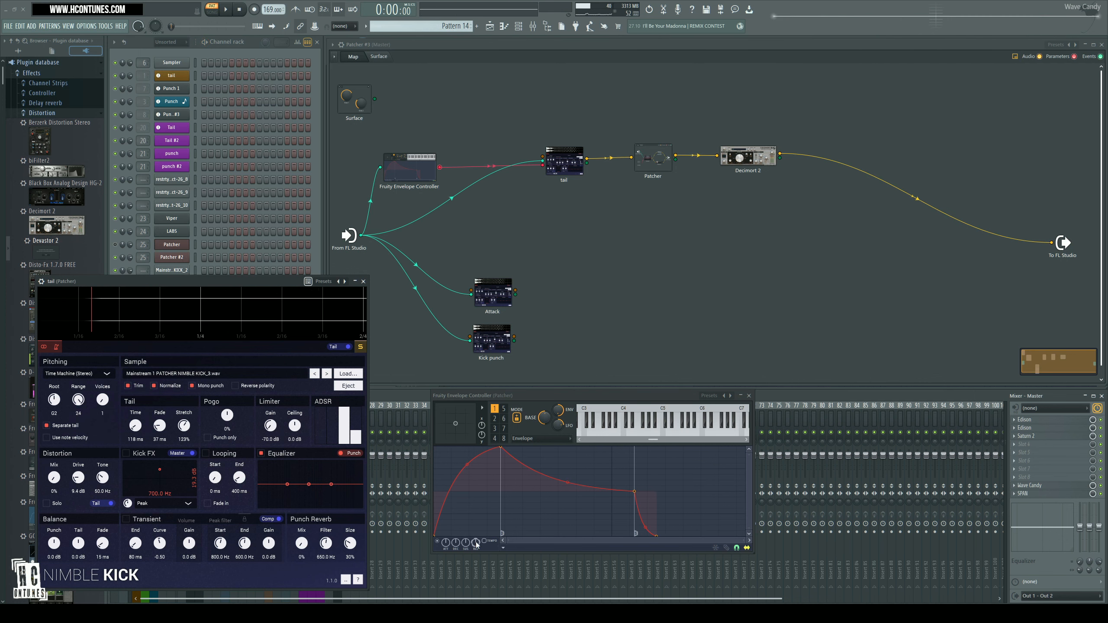
# - Lower and delay the envelope's peak and add a point low on its attack curve, auditioning the tail while adjusting
pyautogui.click(491, 543)
pyautogui.moveTo(502, 449); pyautogui.dragTo(522, 469)
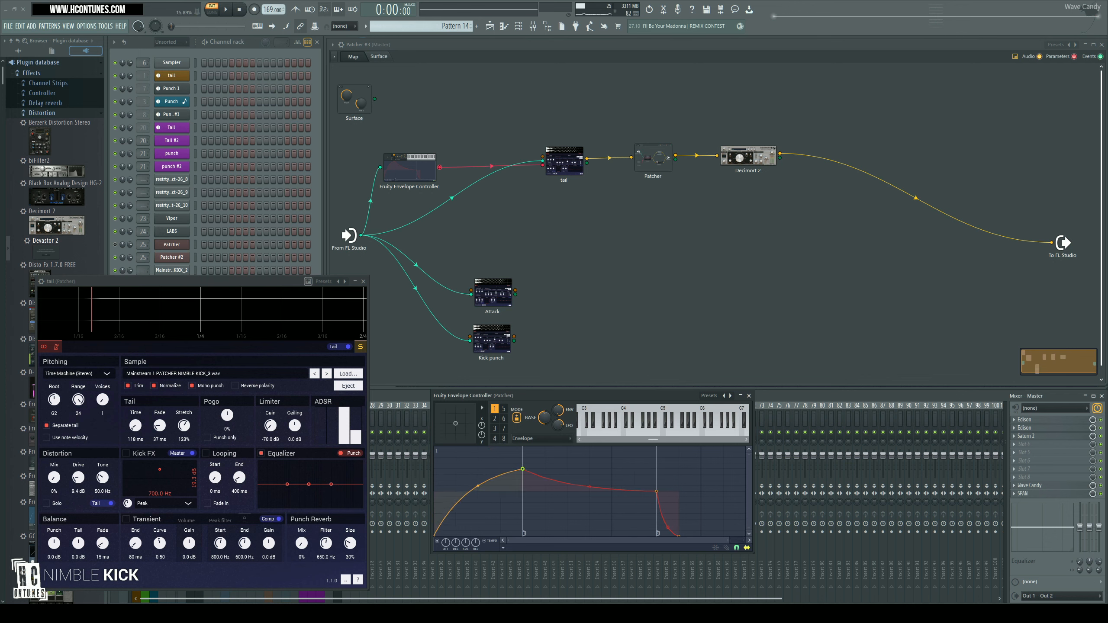
pyautogui.press('space')
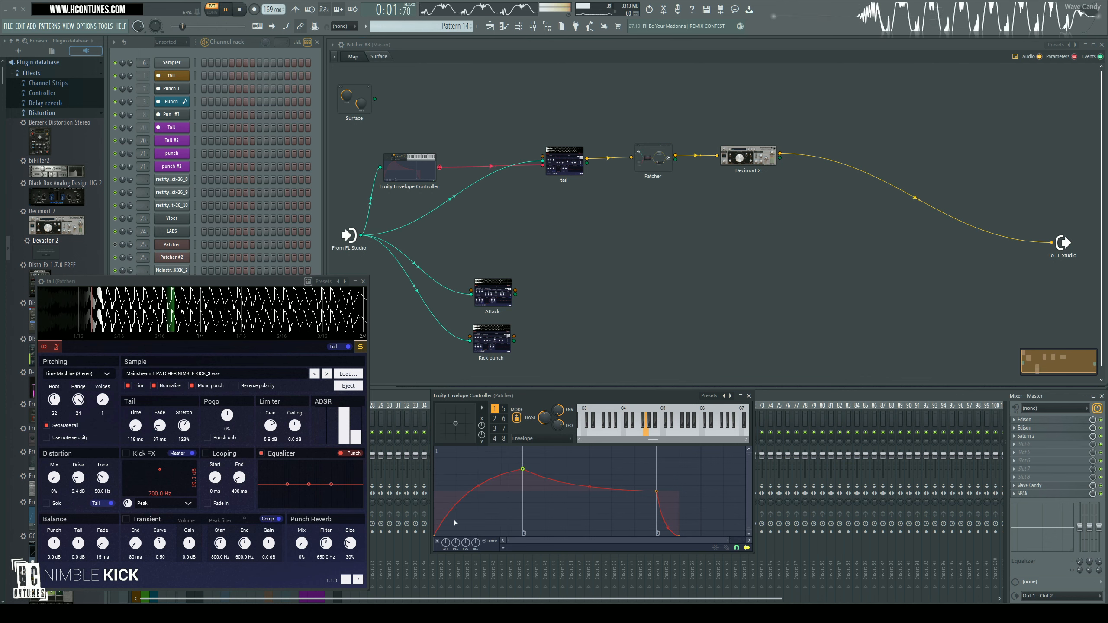
pyautogui.rightClick(460, 535)
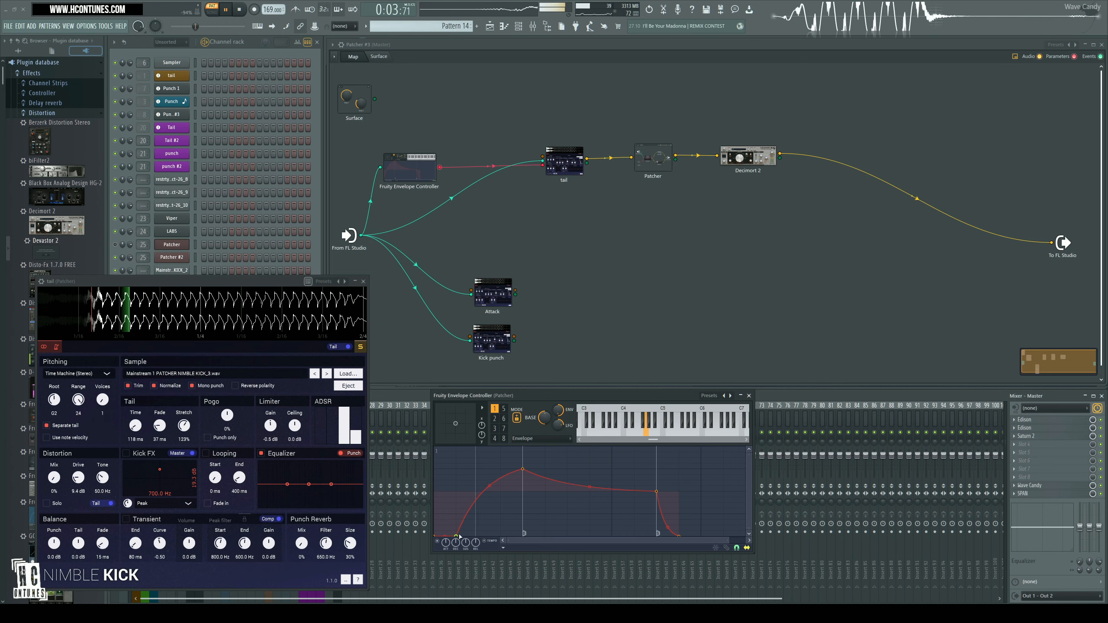
pyautogui.moveTo(459, 535); pyautogui.dragTo(463, 512)
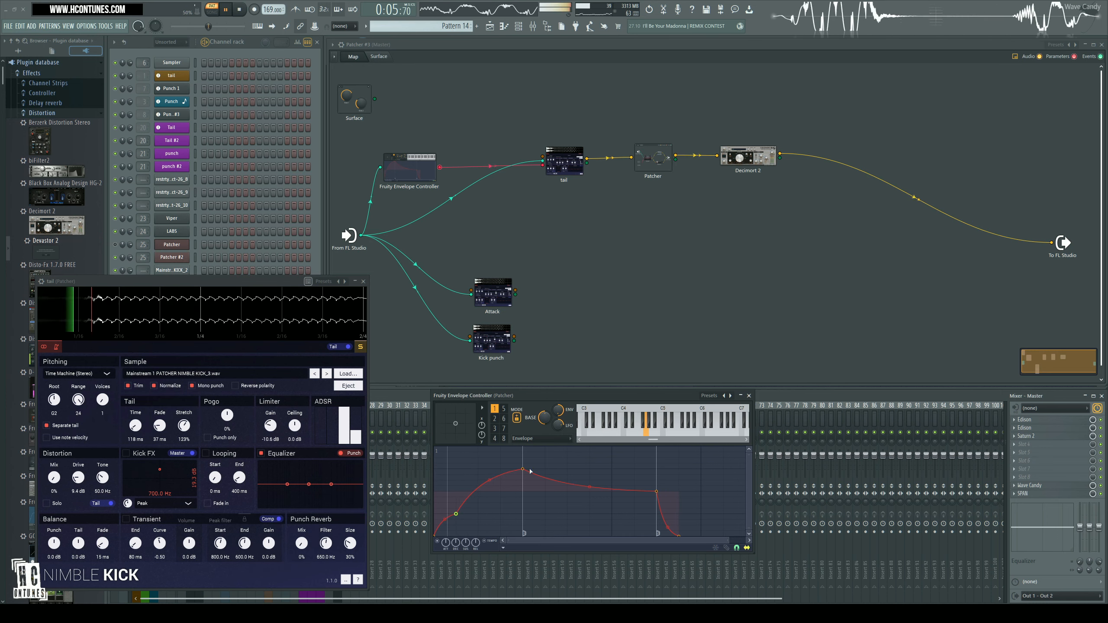
pyautogui.moveTo(523, 469); pyautogui.dragTo(523, 486)
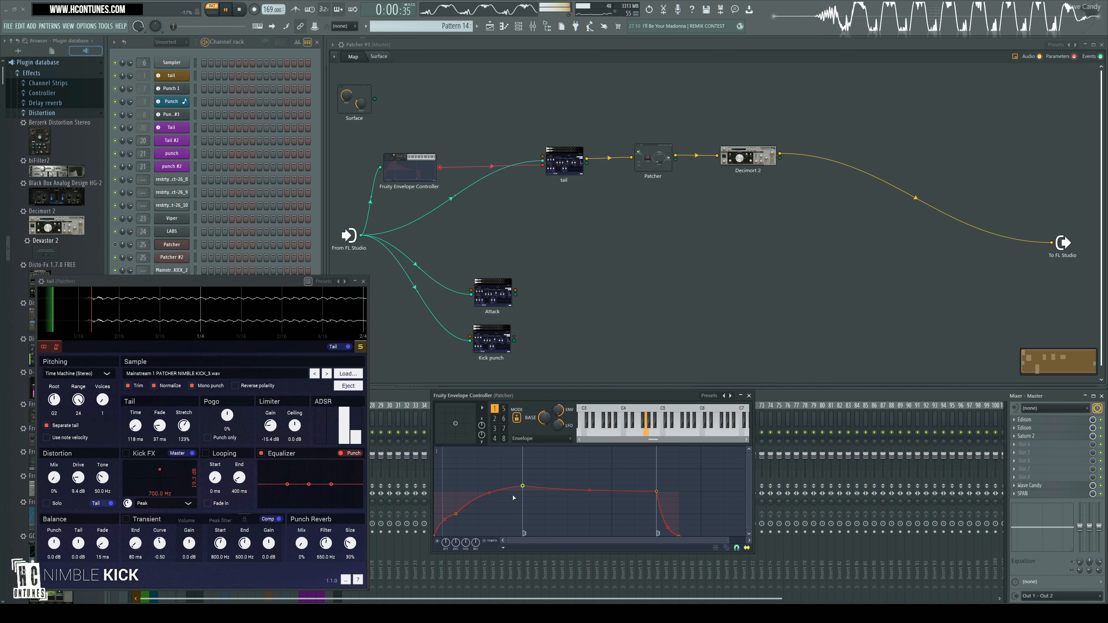
pyautogui.moveTo(523, 485); pyautogui.dragTo(524, 482)
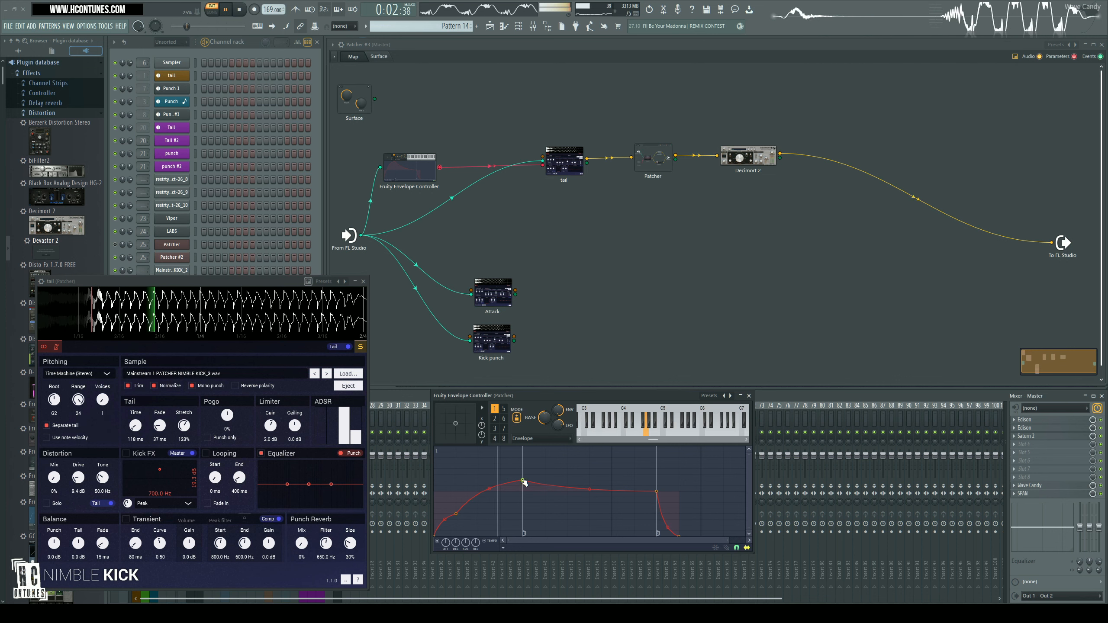
pyautogui.press('space')
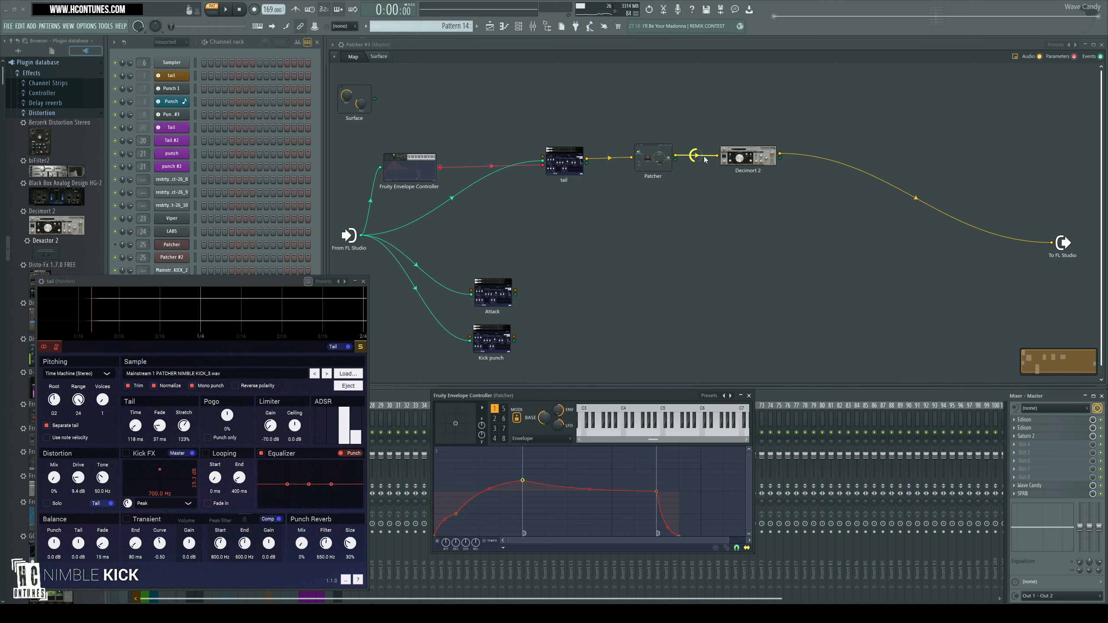
# - Review the Decimort 2 settings and close the Decimort 2, Fruity Envelope Controller and tail windows
pyautogui.click(737, 159)
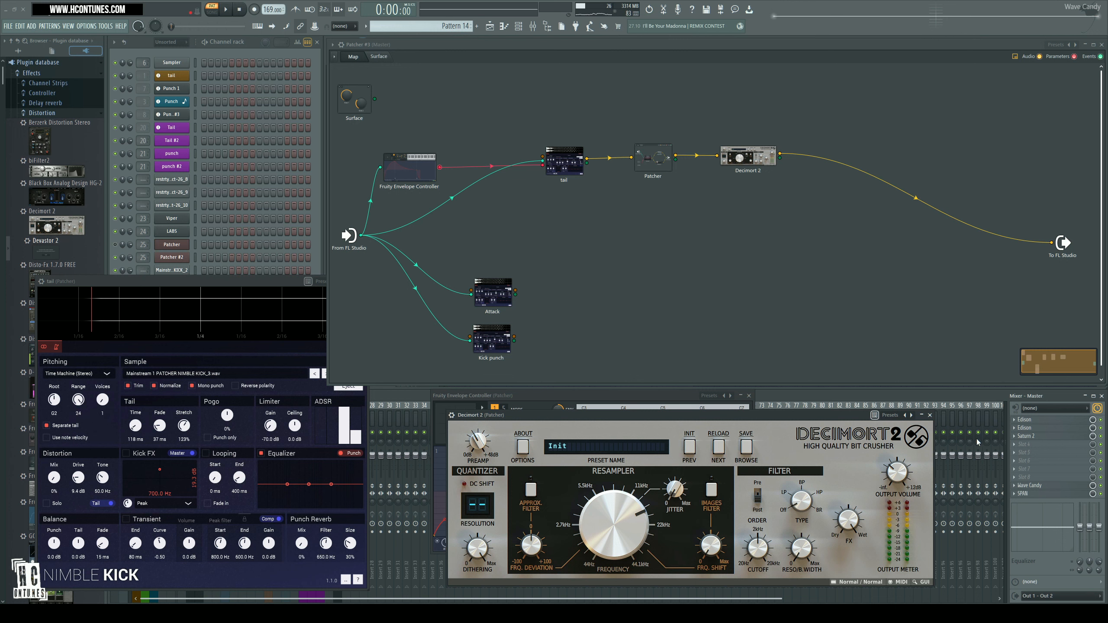
pyautogui.click(930, 415)
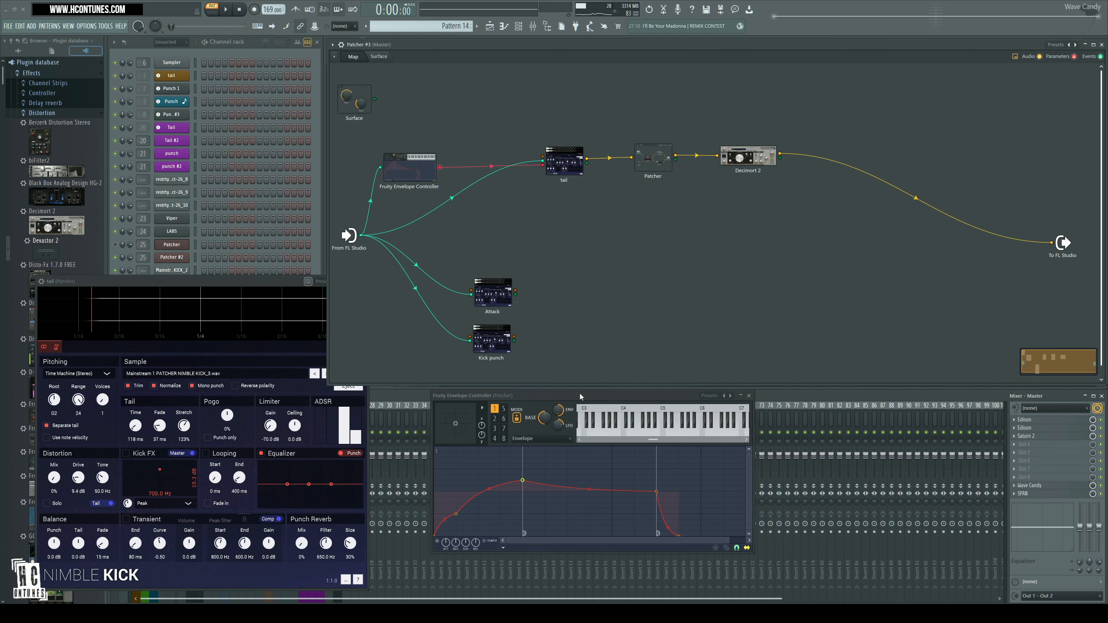
pyautogui.click(750, 396)
pyautogui.click(200, 284)
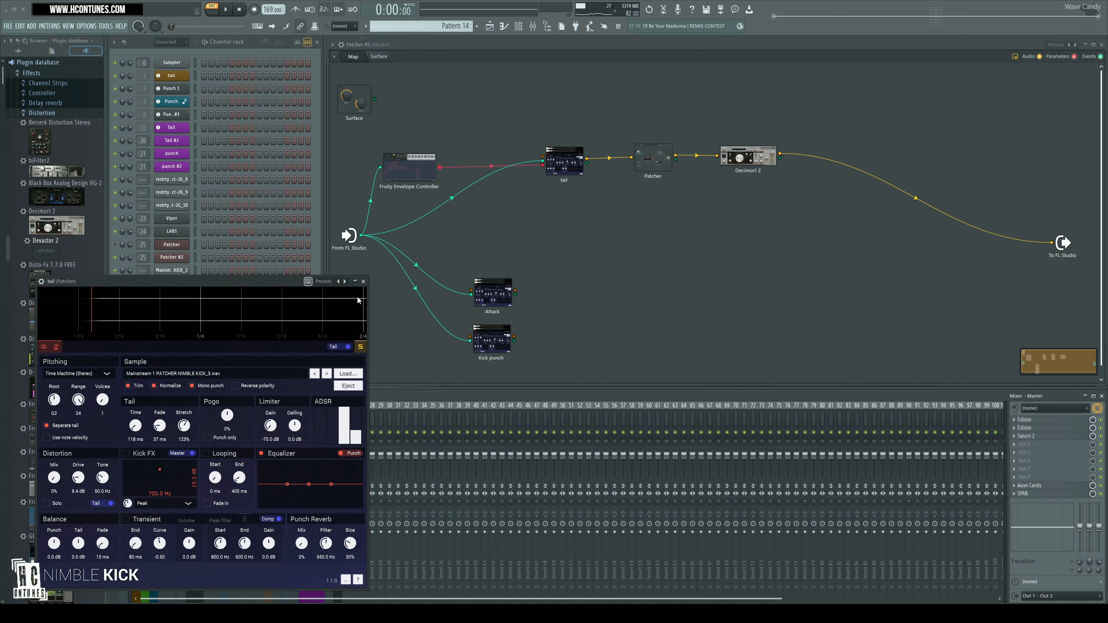
pyautogui.click(364, 284)
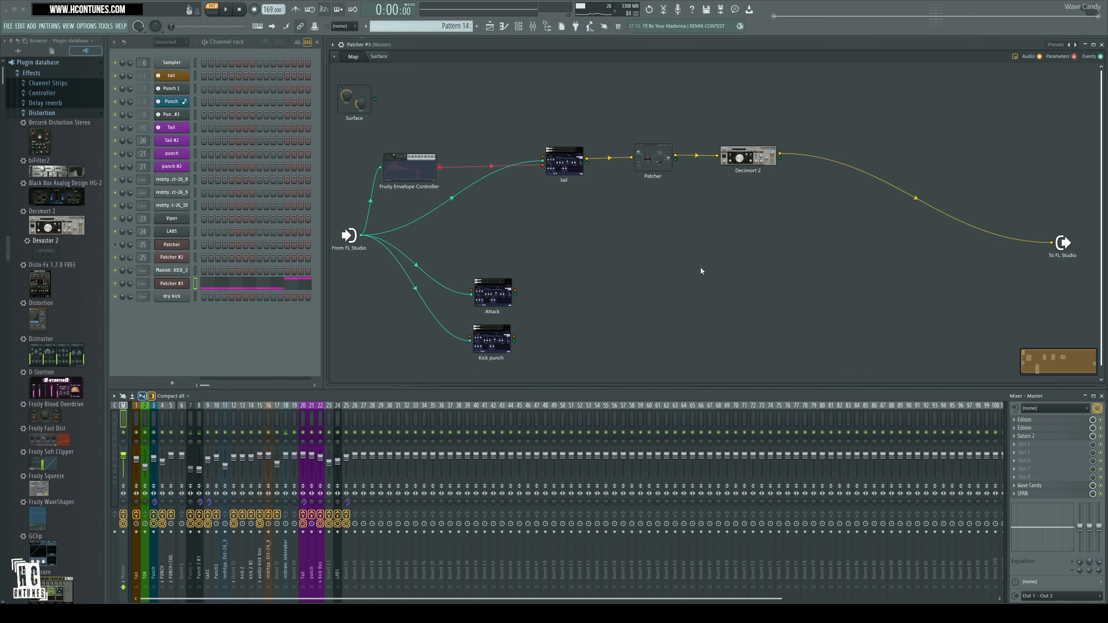
# - Play the pattern to check the processed tail on the master mixer track, and stop playback
pyautogui.press('space')
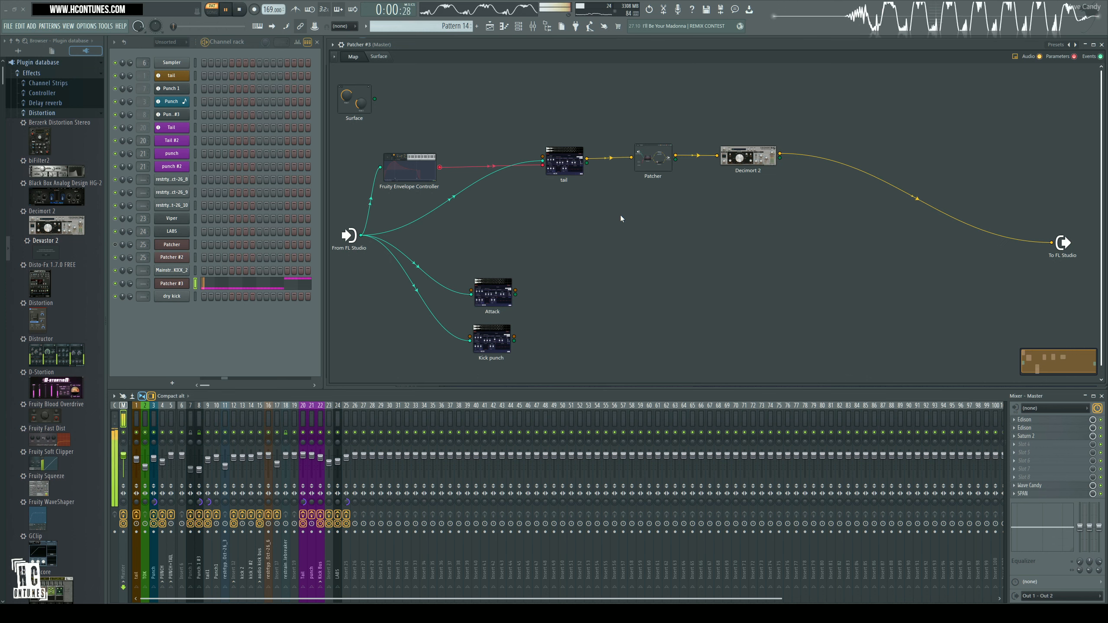
pyautogui.rightClick(124, 504)
pyautogui.click(131, 463)
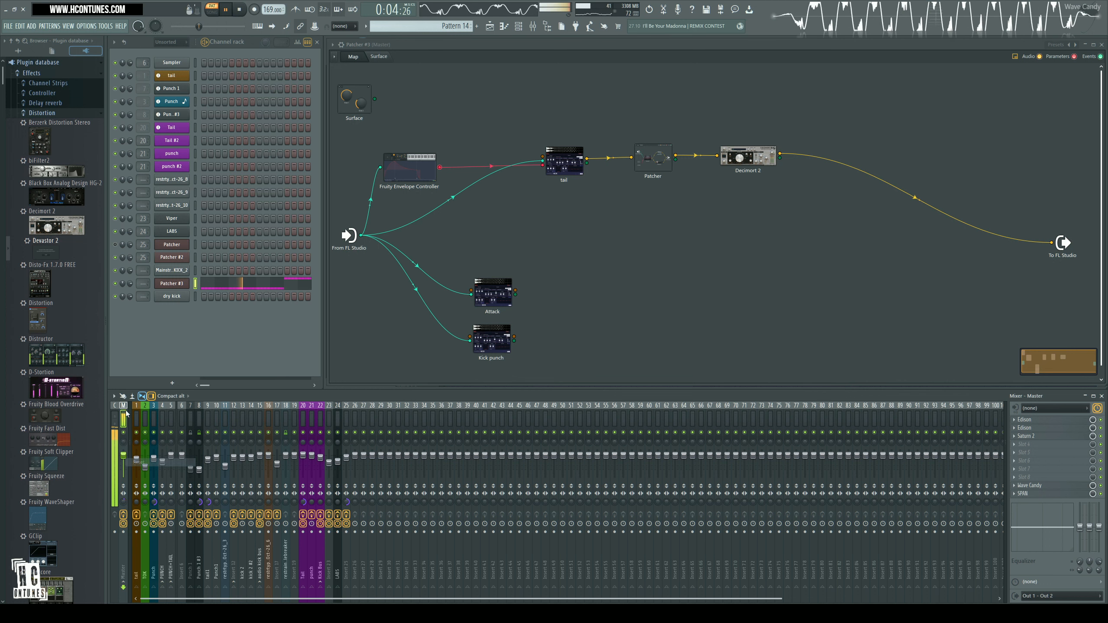
pyautogui.press('space')
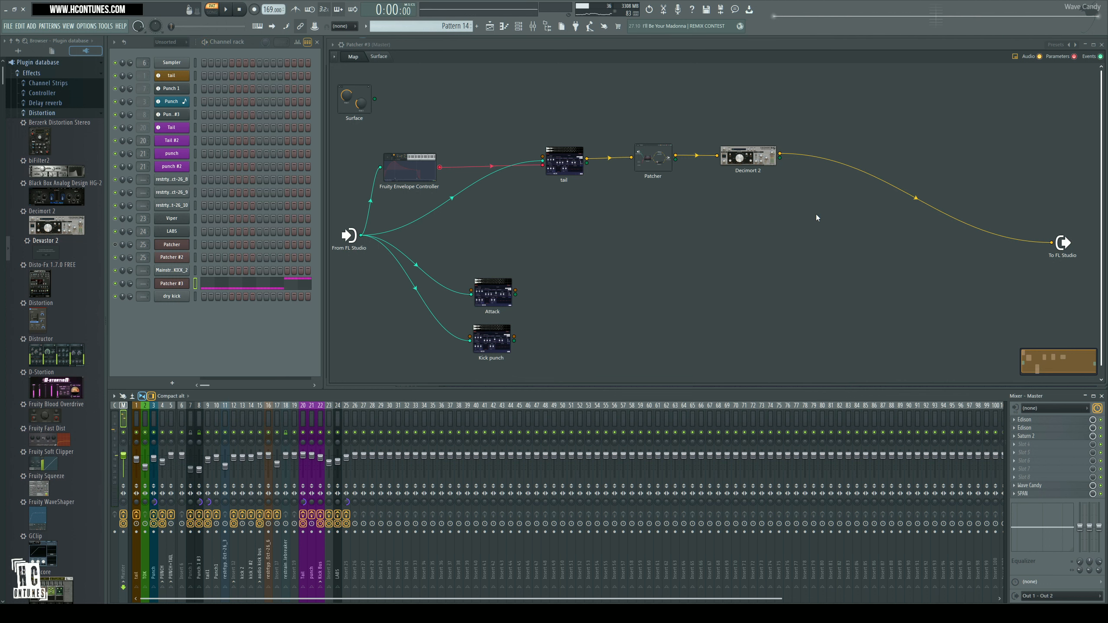
# - Add Fruity Stereo Shaper to the audio path between Decimort 2 and To FL Studio and open its controls
pyautogui.rightClick(824, 238)
pyautogui.moveTo(839, 248)
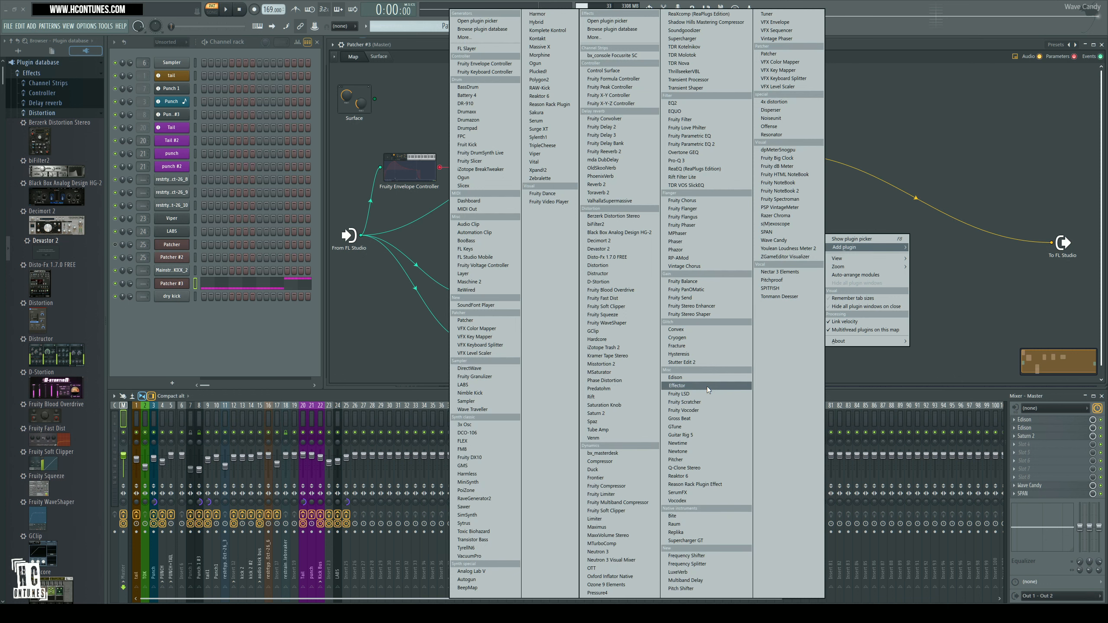
pyautogui.click(723, 314)
pyautogui.moveTo(1051, 242)
pyautogui.mouseDown()
pyautogui.moveTo(821, 245)
pyautogui.moveTo(835, 252)
pyautogui.moveTo(833, 209)
pyautogui.moveTo(1051, 243)
pyautogui.mouseUp()
pyautogui.click(828, 196)
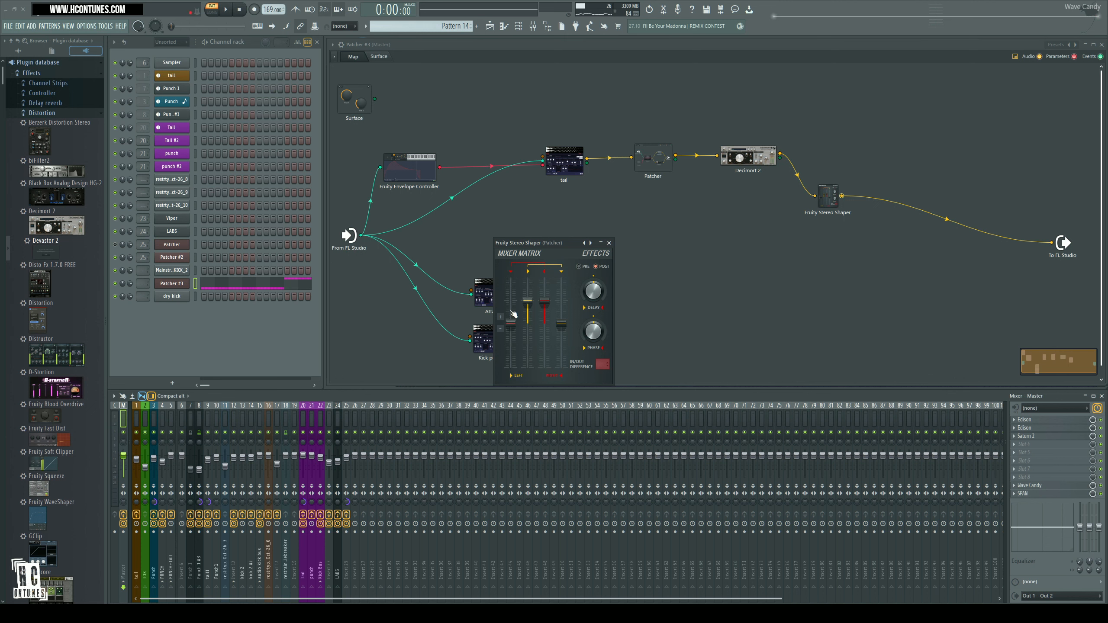
# - Set all four mixer matrix faders in Fruity Stereo Shaper to an equal level and close the plugin
pyautogui.moveTo(511, 323); pyautogui.dragTo(562, 309)
pyautogui.click(348, 421)
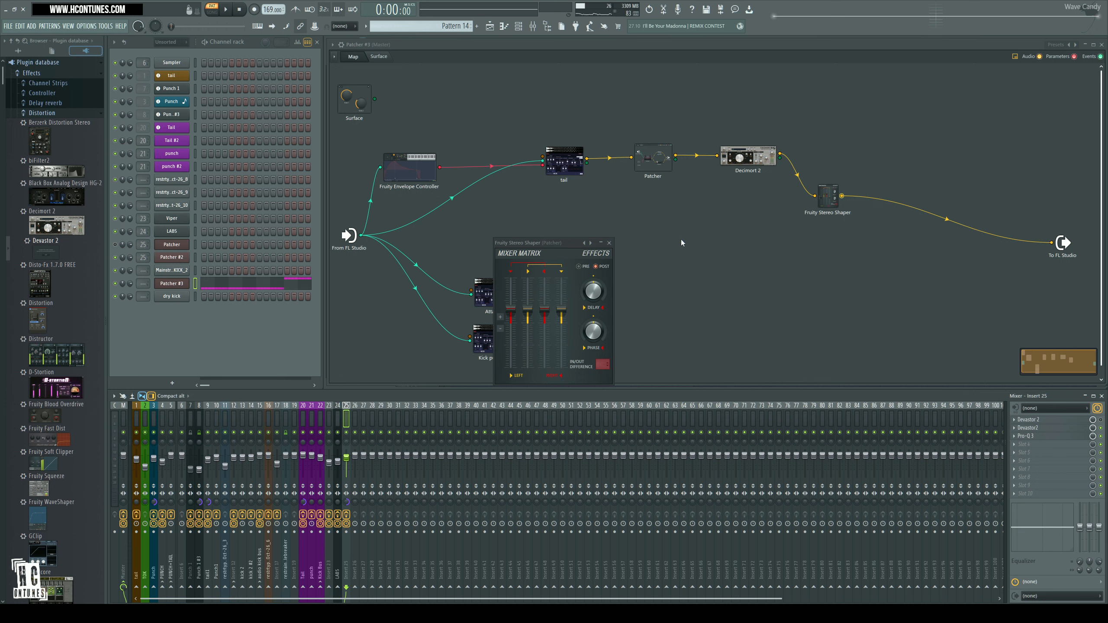
pyautogui.click(609, 243)
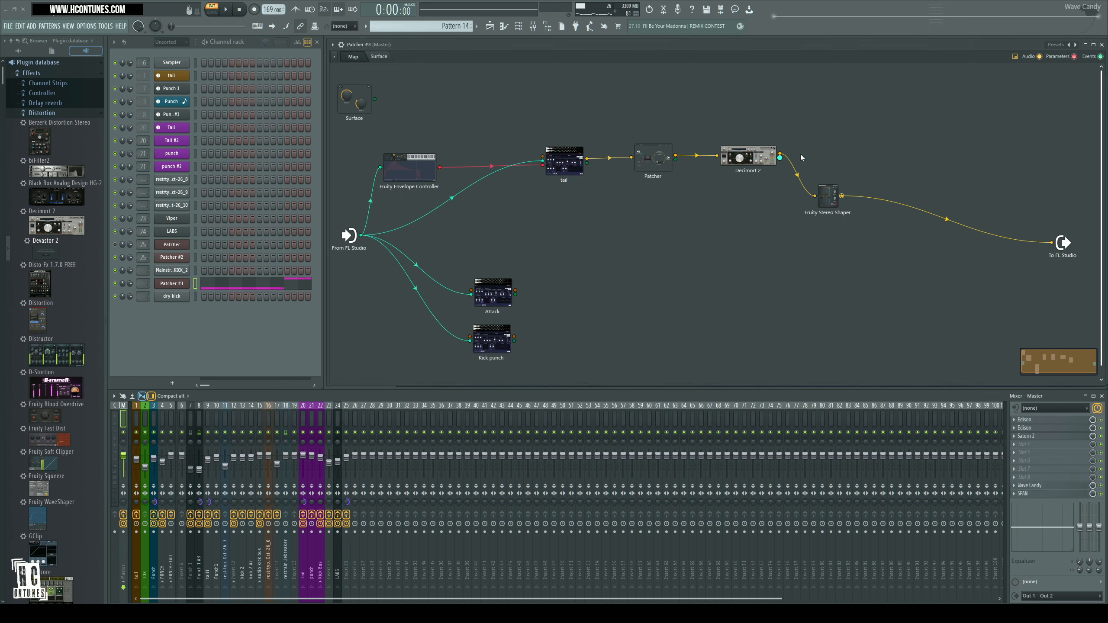
# - Move the whole tail effect chain and the Fruity Envelope Controller higher in the Patcher map
pyautogui.moveTo(905, 119); pyautogui.dragTo(530, 251)
pyautogui.moveTo(563, 163); pyautogui.dragTo(522, 114)
pyautogui.moveTo(401, 168); pyautogui.dragTo(392, 152)
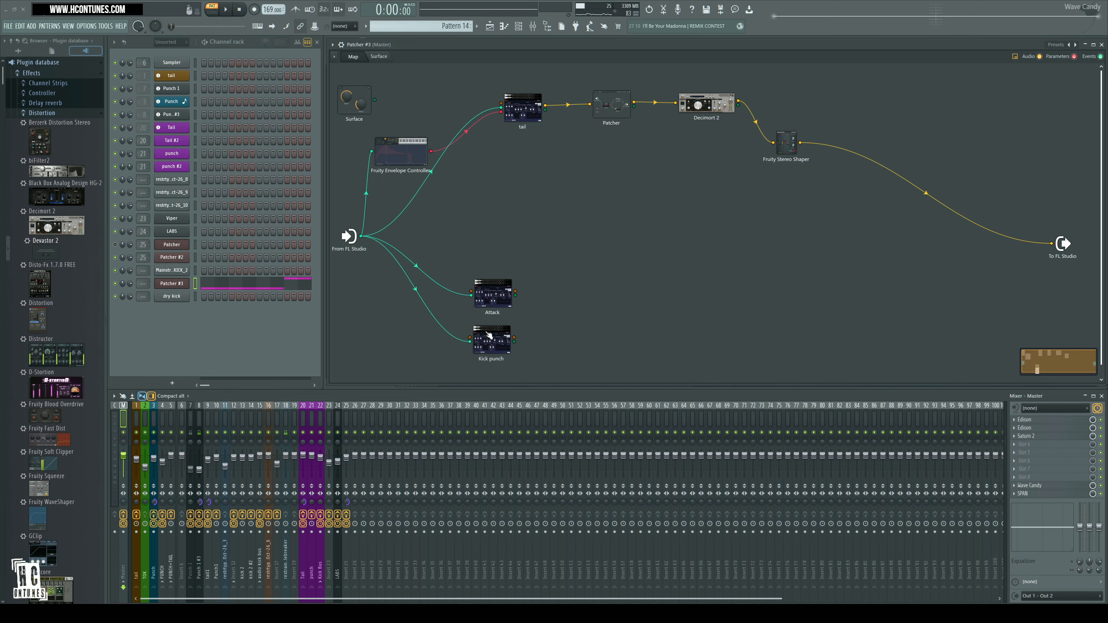
# - Connect the Attack module's audio output to To FL Studio, audition it with the tail and close the Attack window
pyautogui.click(495, 298)
pyautogui.moveTo(516, 291); pyautogui.dragTo(1052, 243)
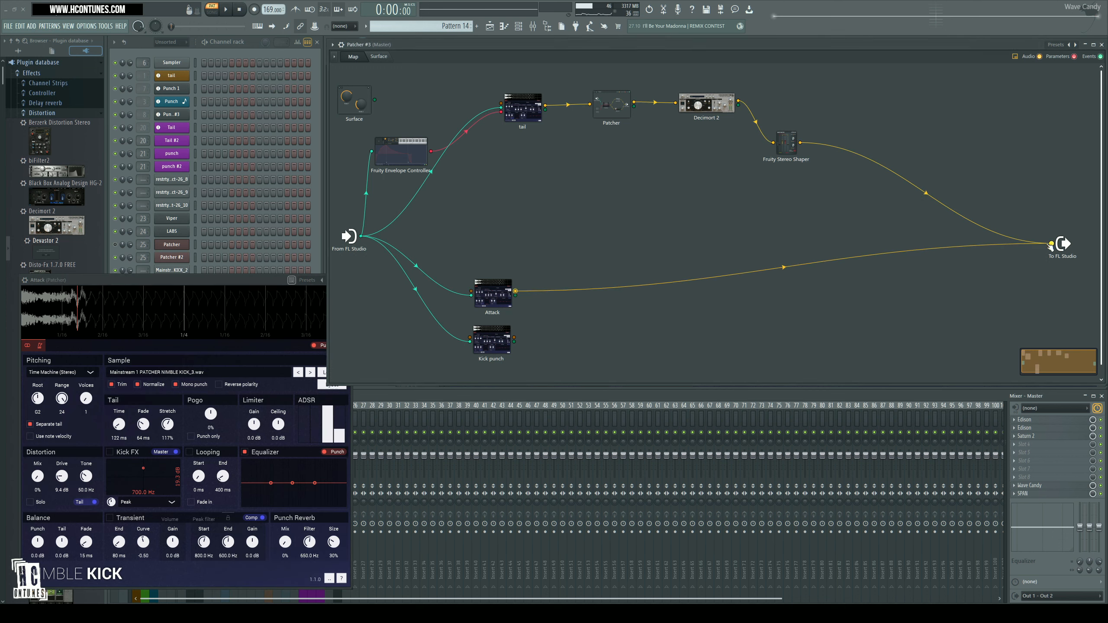
pyautogui.press('space')
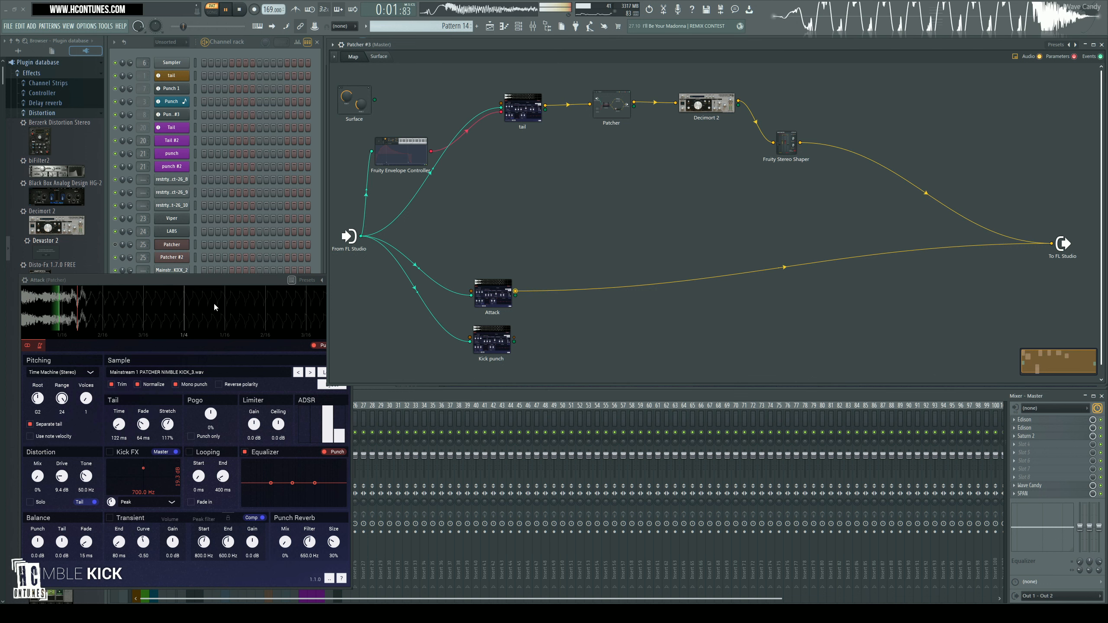
pyautogui.press('space')
pyautogui.click(225, 281)
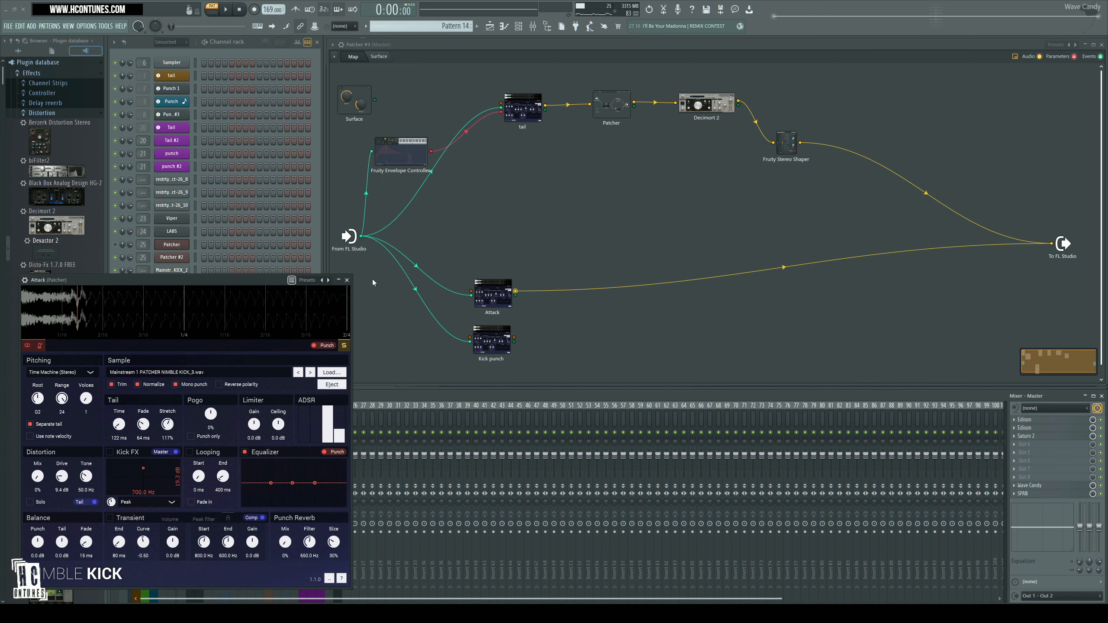
pyautogui.click(347, 280)
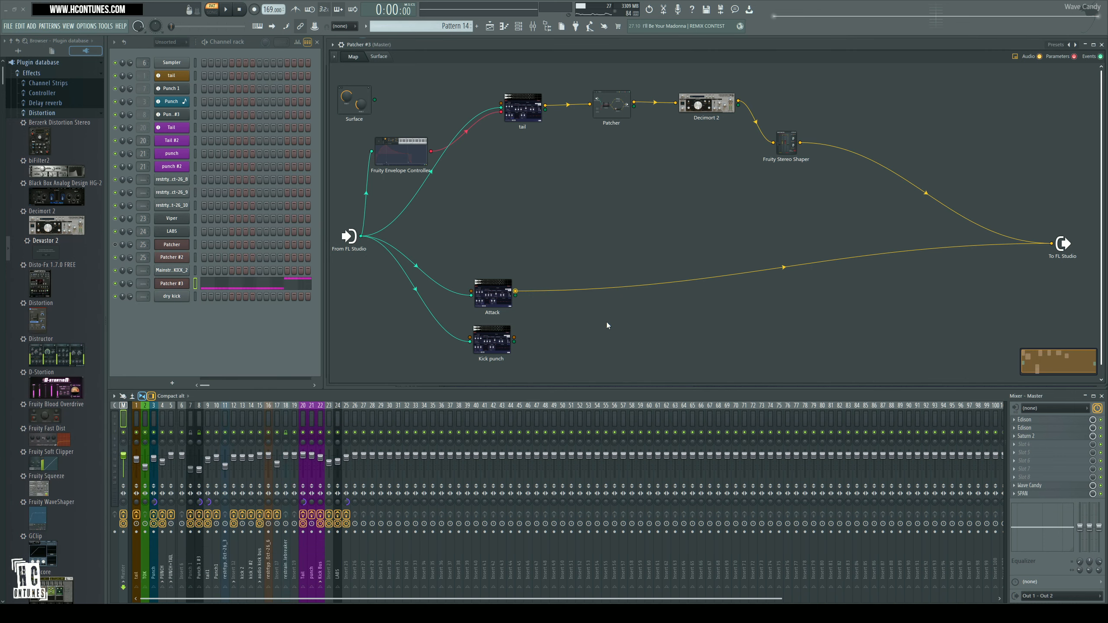
# - Find Pro-Q 3 in the plugin picker and insert it between the Attack module and To FL Studio
pyautogui.press('F8')
pyautogui.write('pro')
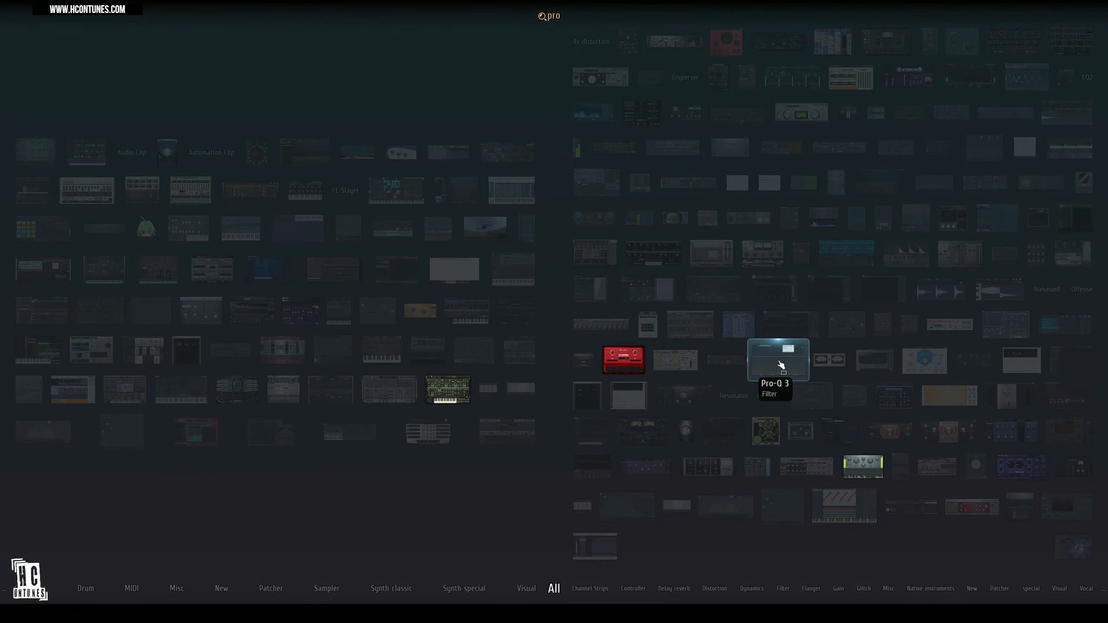
pyautogui.moveTo(781, 365); pyautogui.dragTo(588, 290)
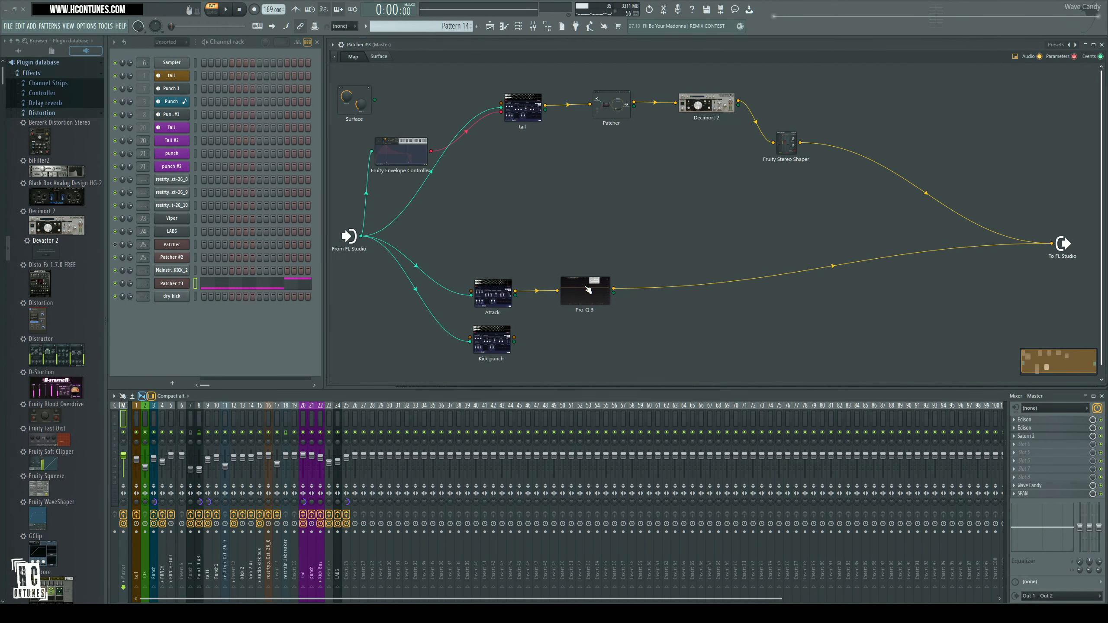
# - Add a 72 dB/oct low cut at about 76 Hz in the Attack chain's Pro-Q 3, audition it and close the plugin
pyautogui.click(588, 290)
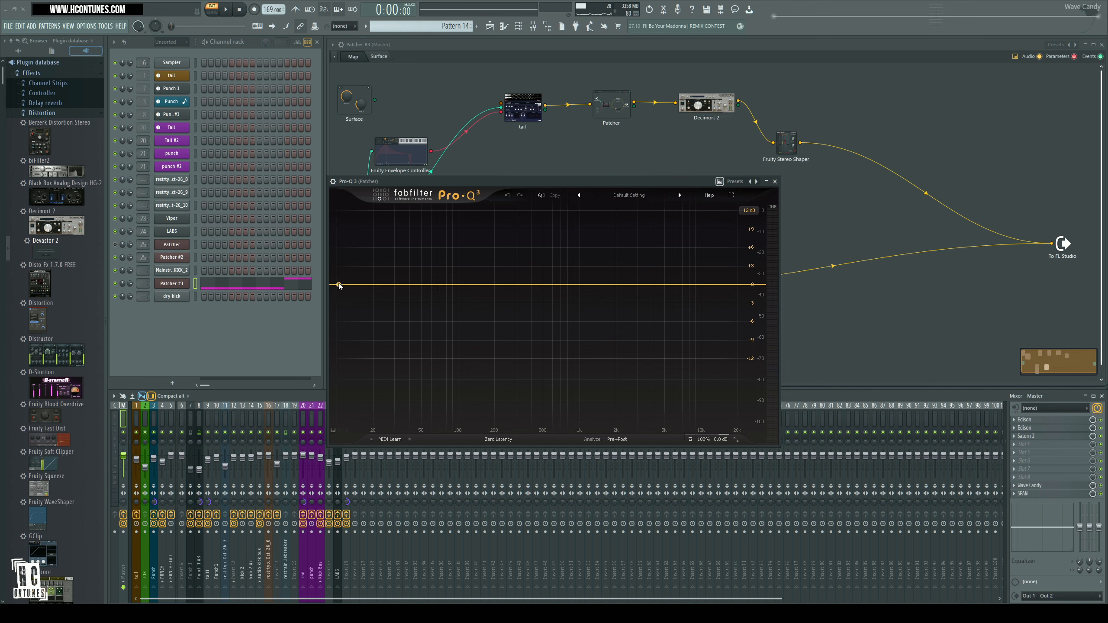
pyautogui.moveTo(339, 286); pyautogui.dragTo(443, 289)
pyautogui.press('space')
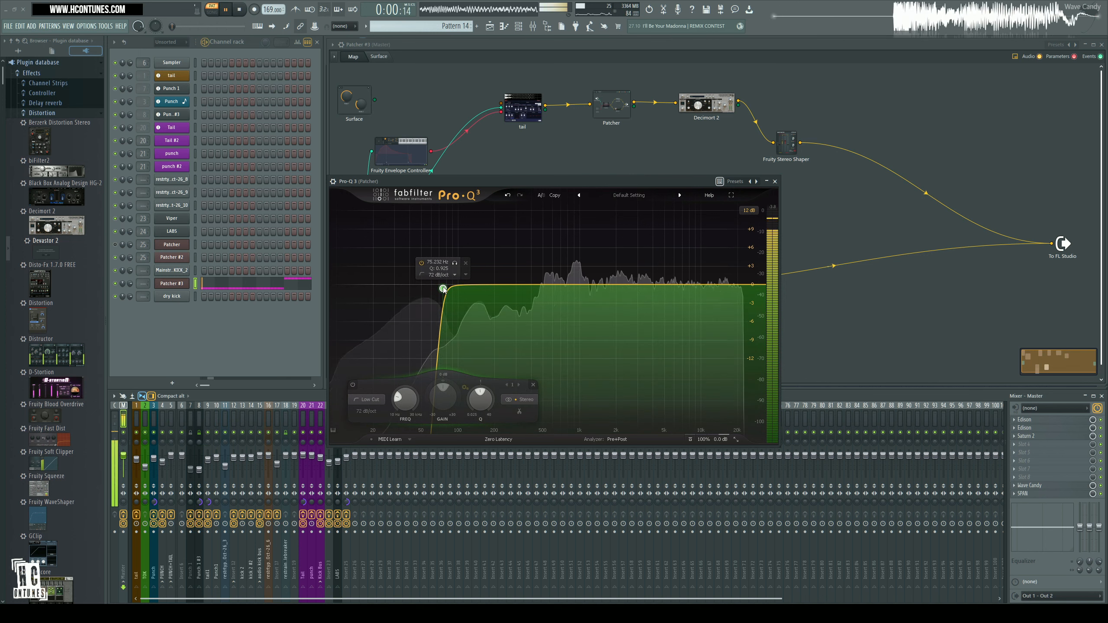
pyautogui.moveTo(443, 290); pyautogui.dragTo(446, 288)
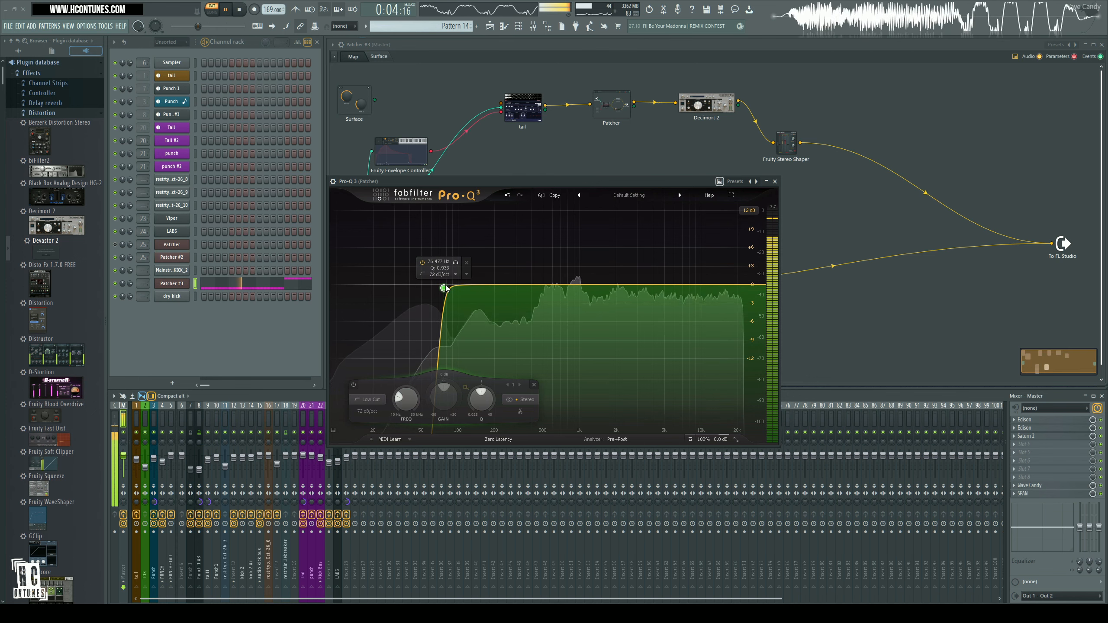
pyautogui.press('space')
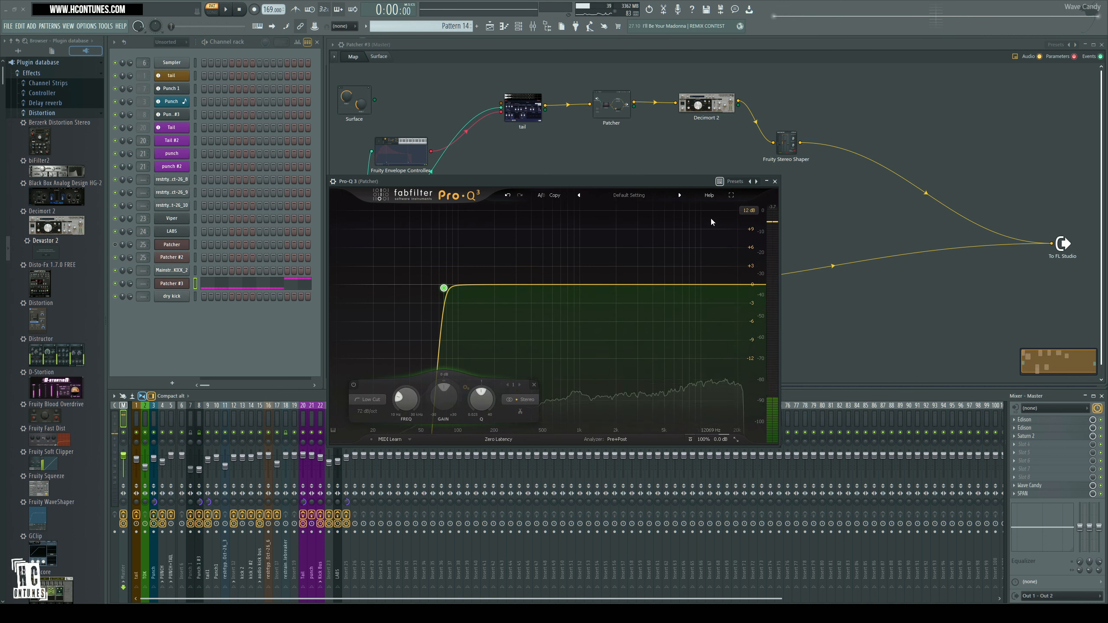
pyautogui.click(778, 185)
# - Insert Fruity Reeverb 2 between Pro-Q 3 and To FL Studio, and disconnect Fruity Stereo Shaper from the output
pyautogui.rightClick(684, 323)
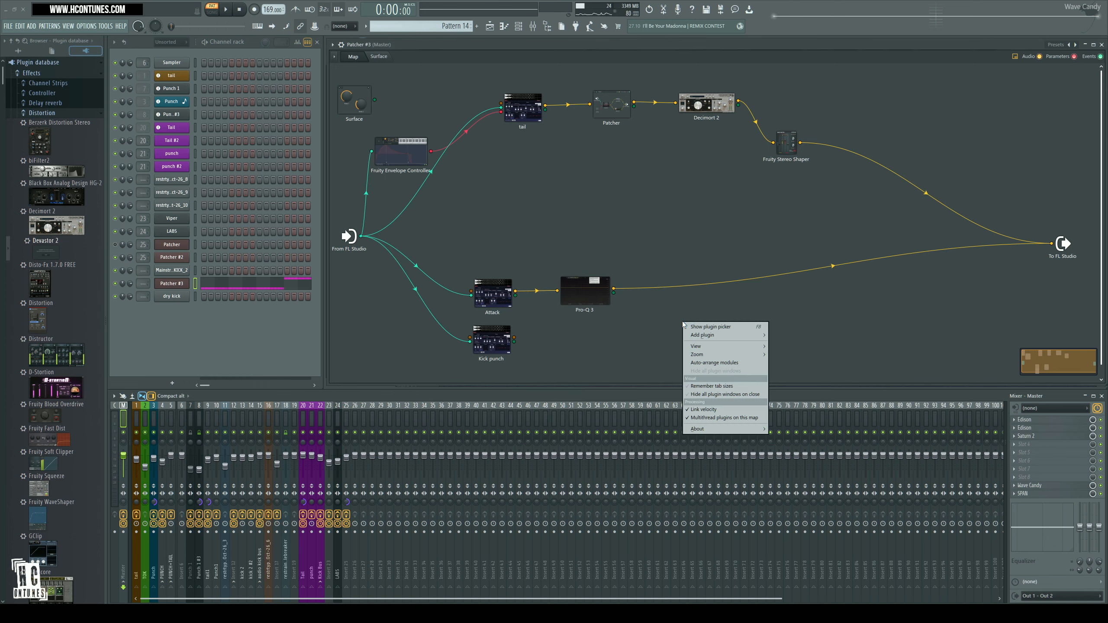
pyautogui.moveTo(708, 341)
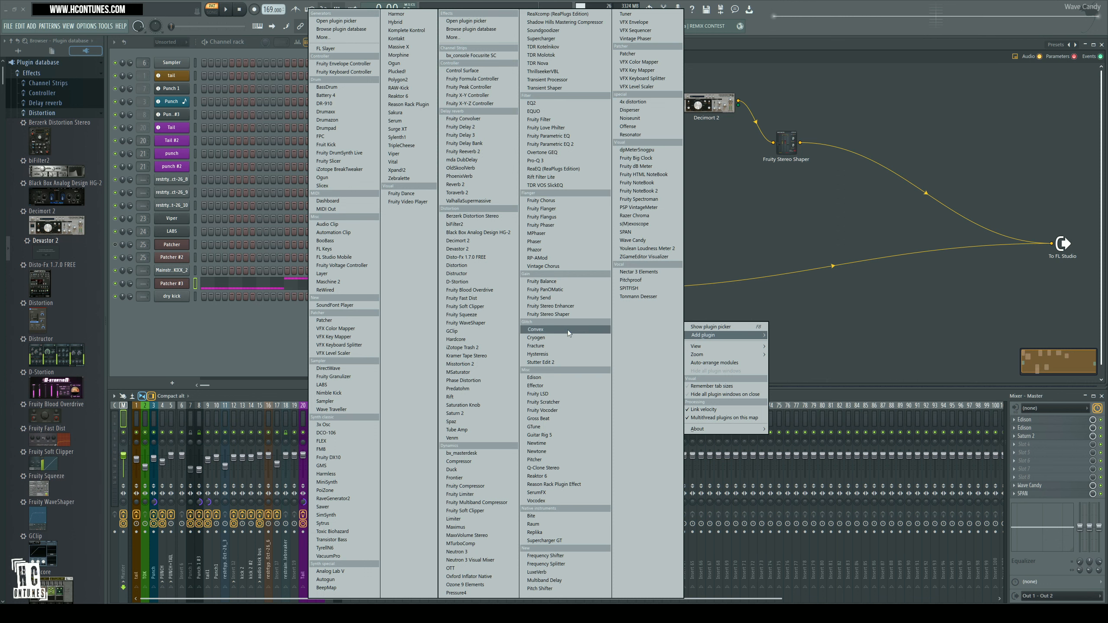
pyautogui.click(484, 152)
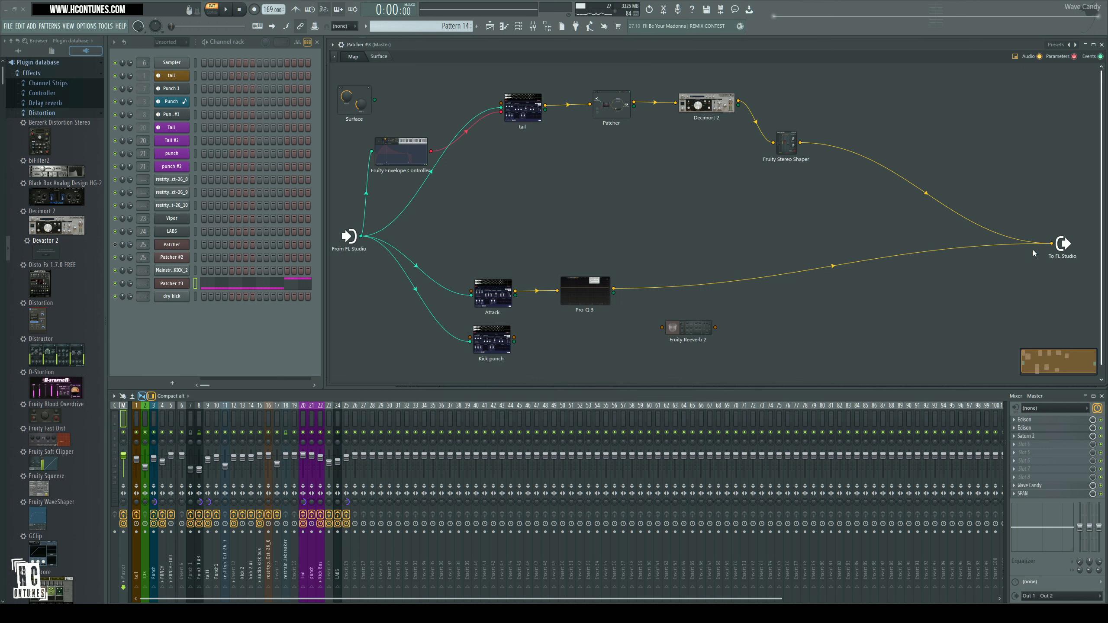
pyautogui.moveTo(1052, 243); pyautogui.dragTo(682, 291)
pyautogui.moveTo(705, 290); pyautogui.dragTo(1049, 247)
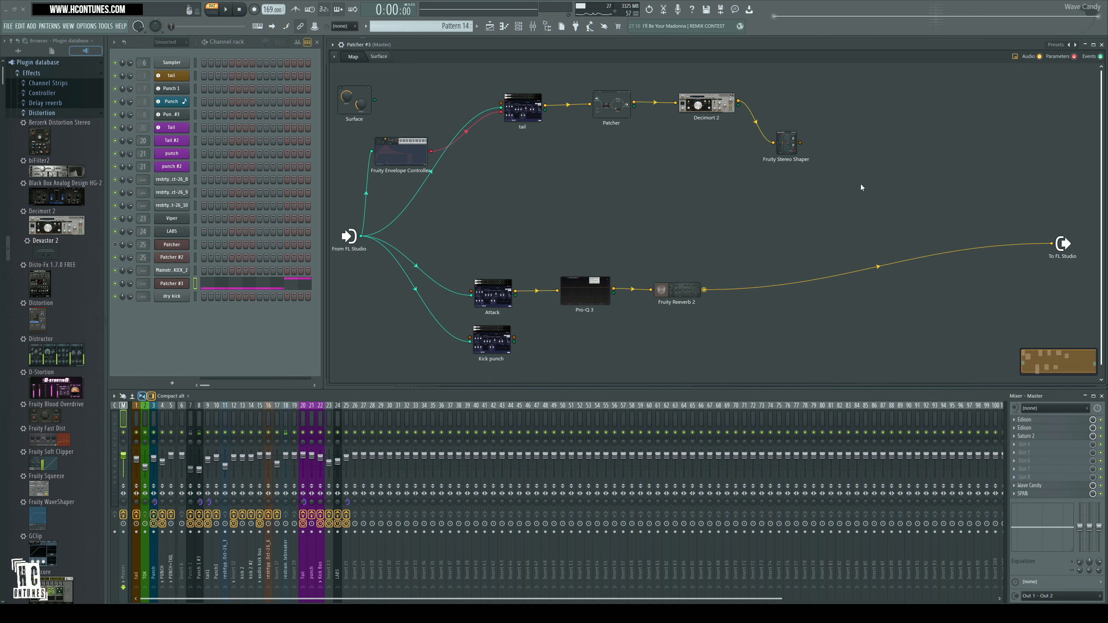
# - Activate Fruity Reeverb 2's wet level as a parameter input, shorten its decay, raise its low cut and close the plugin
pyautogui.click(683, 301)
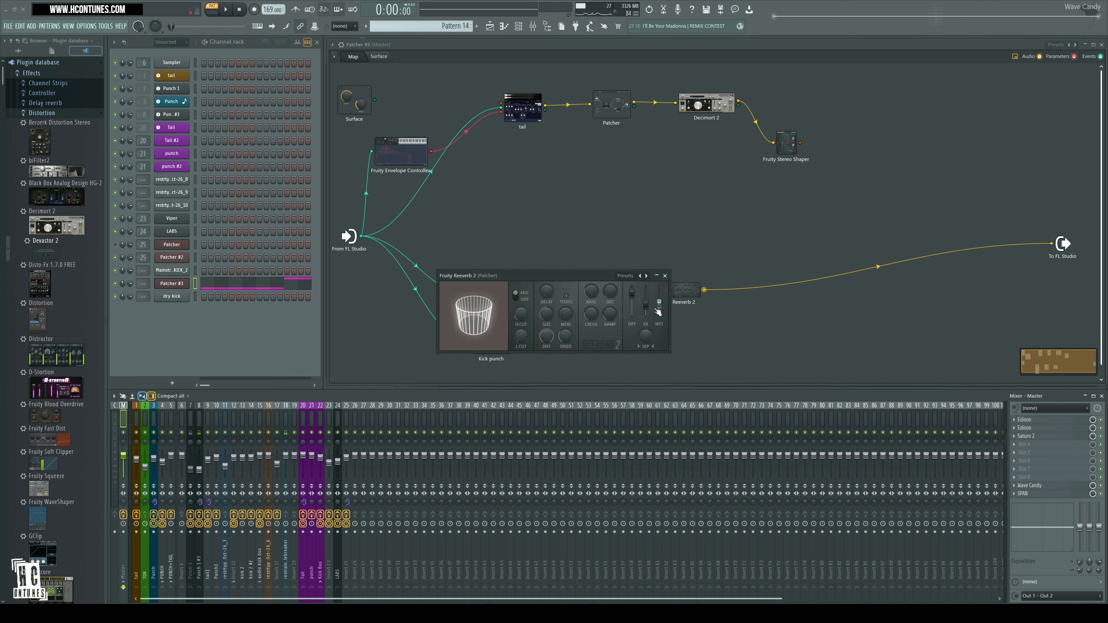
pyautogui.rightClick(660, 309)
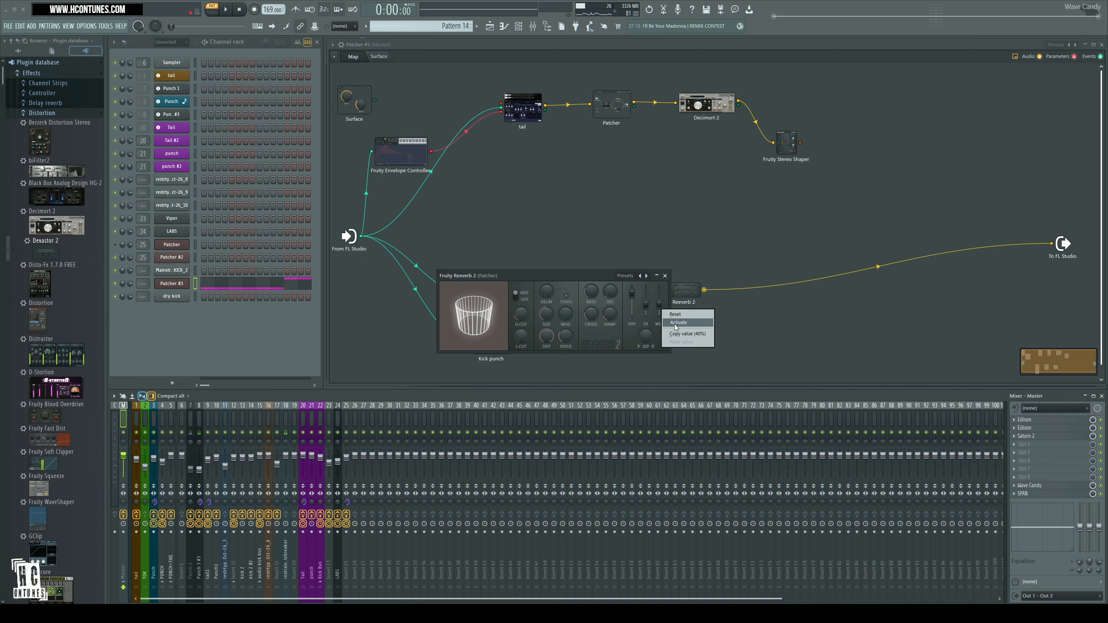
pyautogui.click(679, 322)
pyautogui.moveTo(610, 292); pyautogui.dragTo(610, 299)
pyautogui.moveTo(521, 336); pyautogui.dragTo(521, 324)
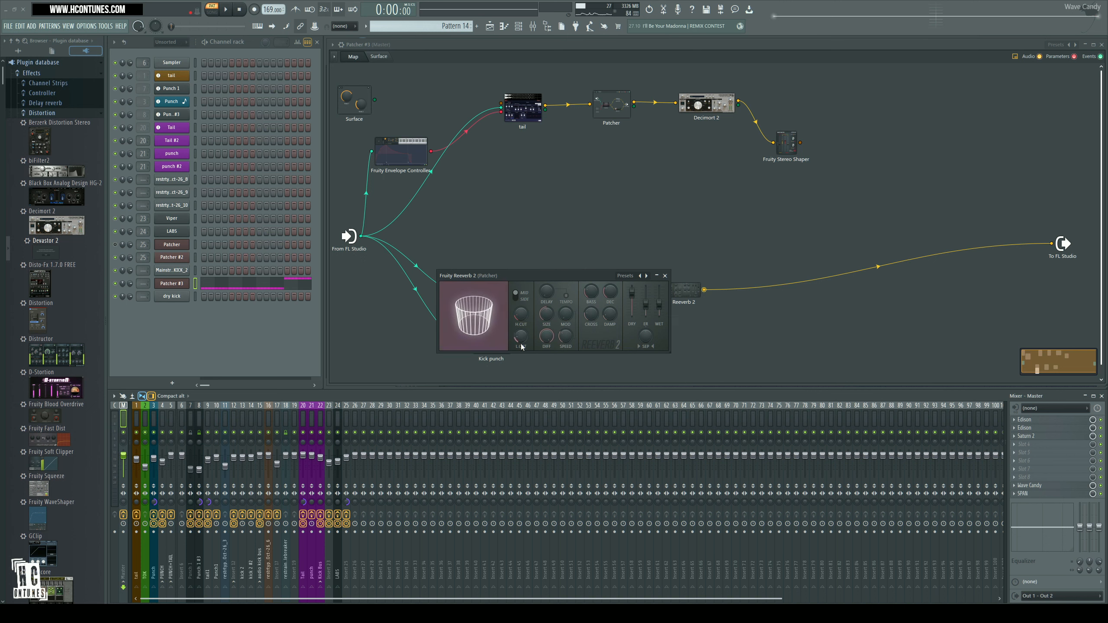
pyautogui.click(665, 275)
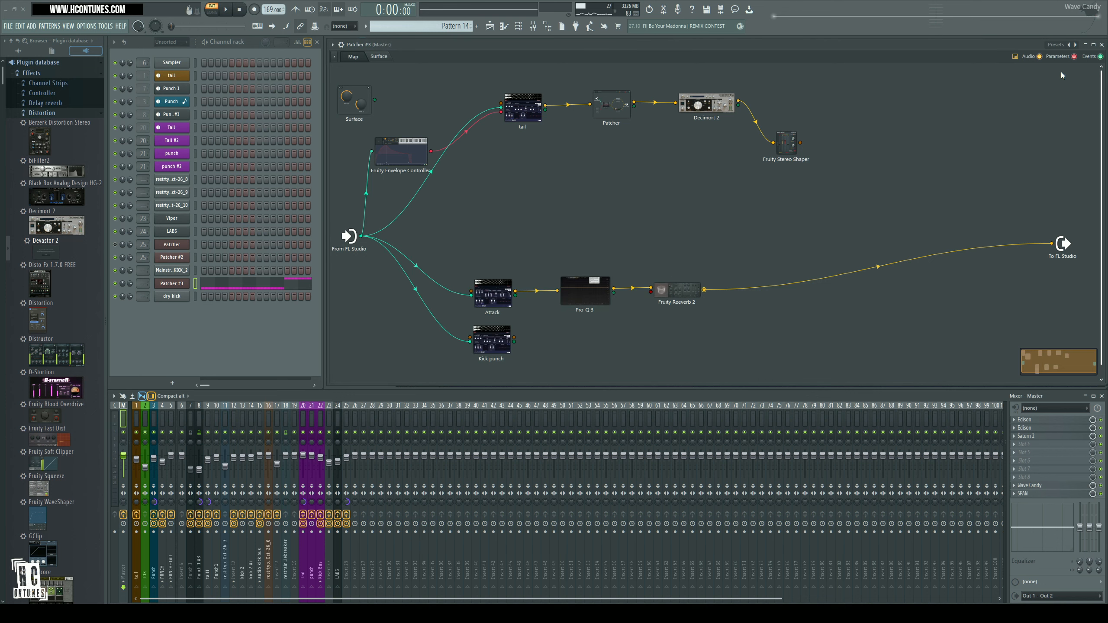
# - Check the playlist's reverb automation clips and link Fruity Reeverb 2's wet level to the Reverb 2 - Nimble Kick - Wet level controller
pyautogui.click(1101, 45)
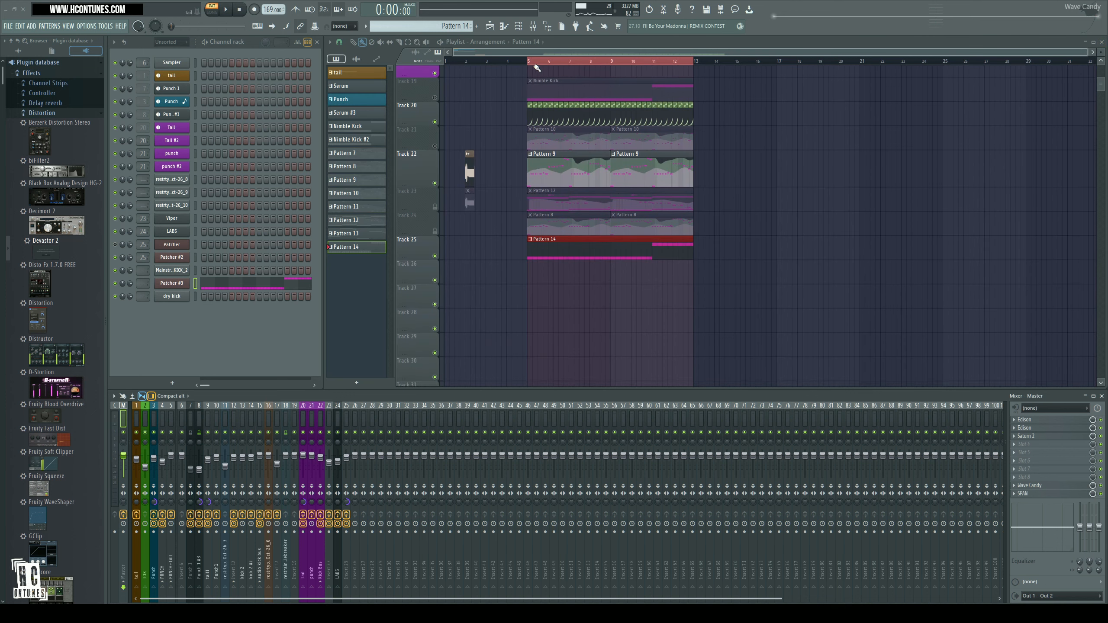
pyautogui.scroll(2, 534, 71)
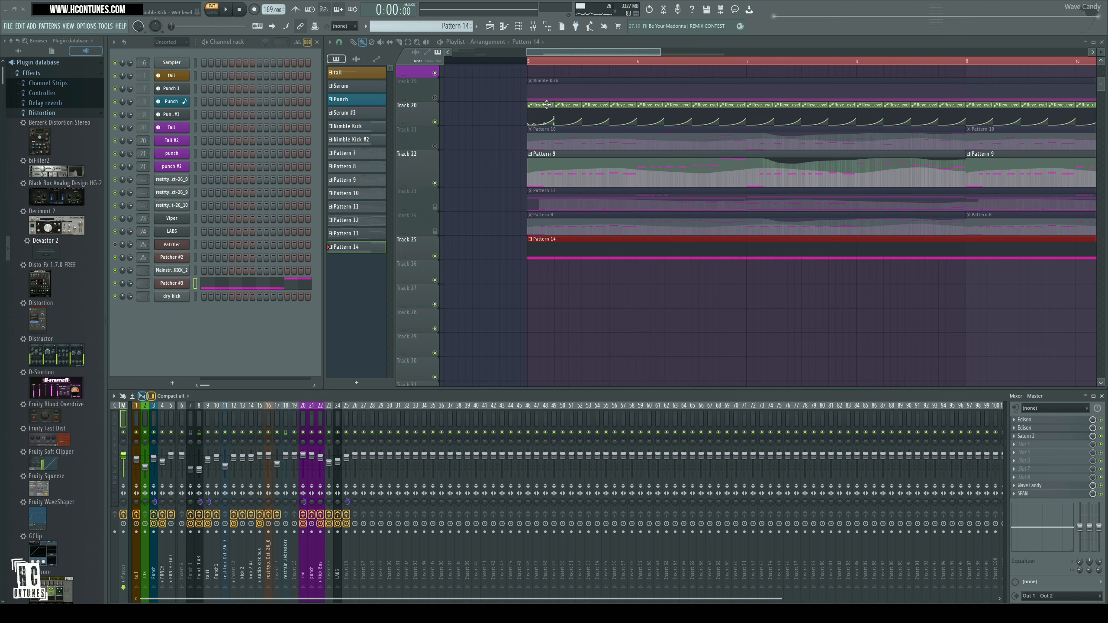
pyautogui.click(176, 289)
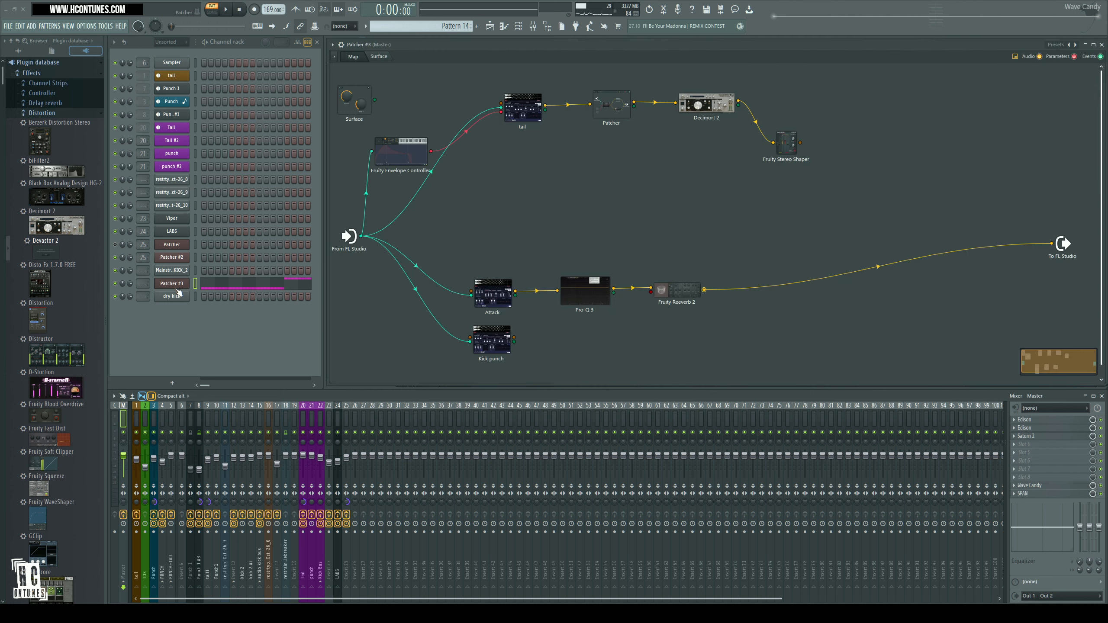
pyautogui.rightClick(651, 293)
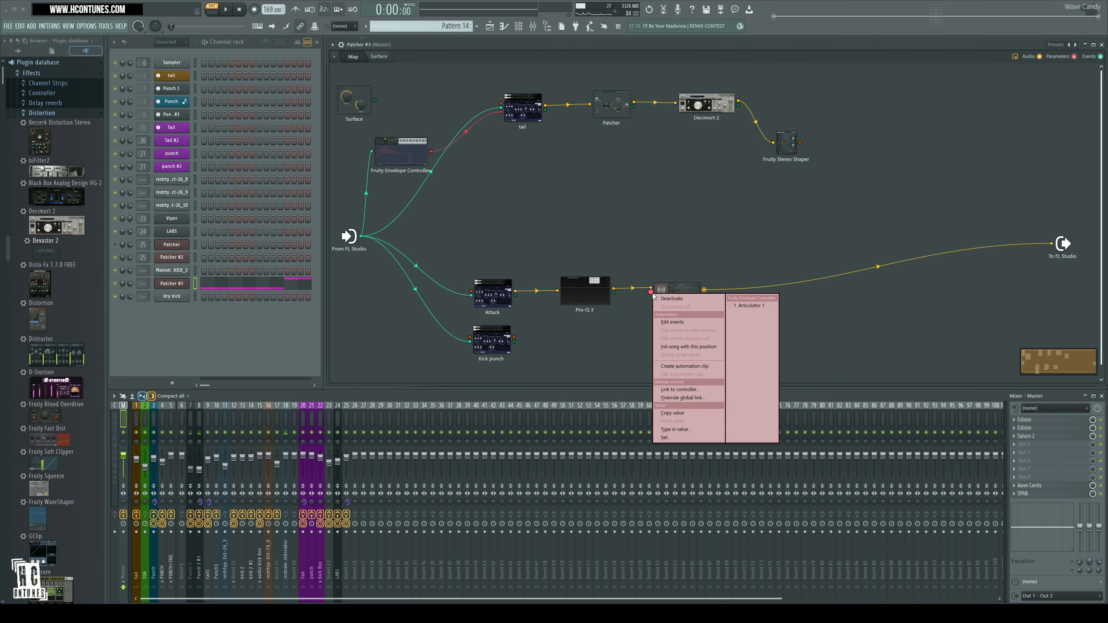
pyautogui.click(696, 390)
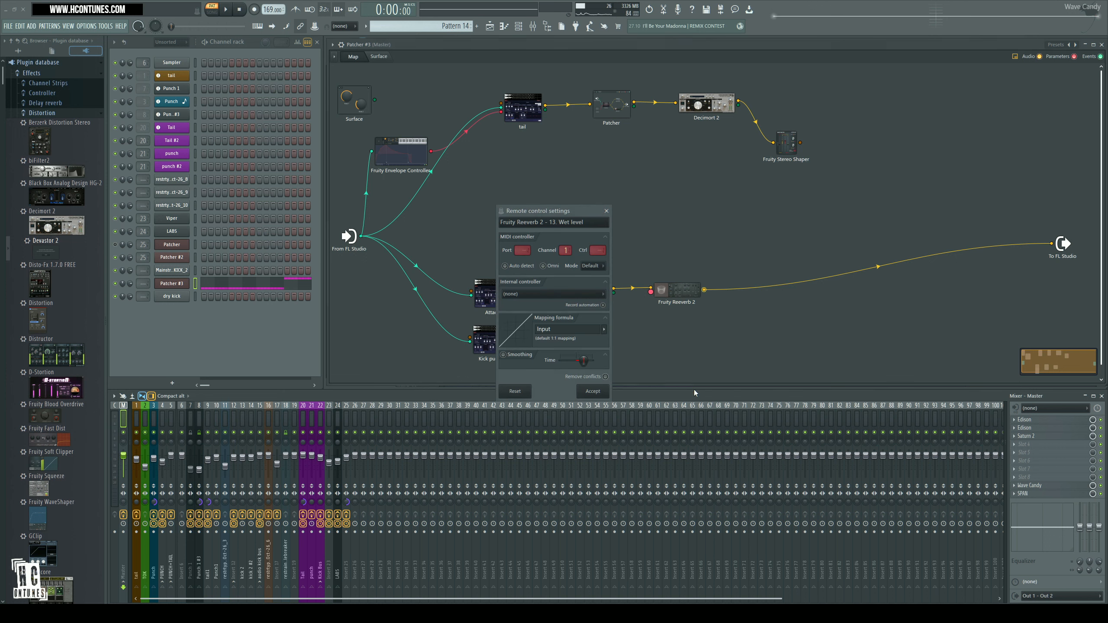
pyautogui.click(537, 295)
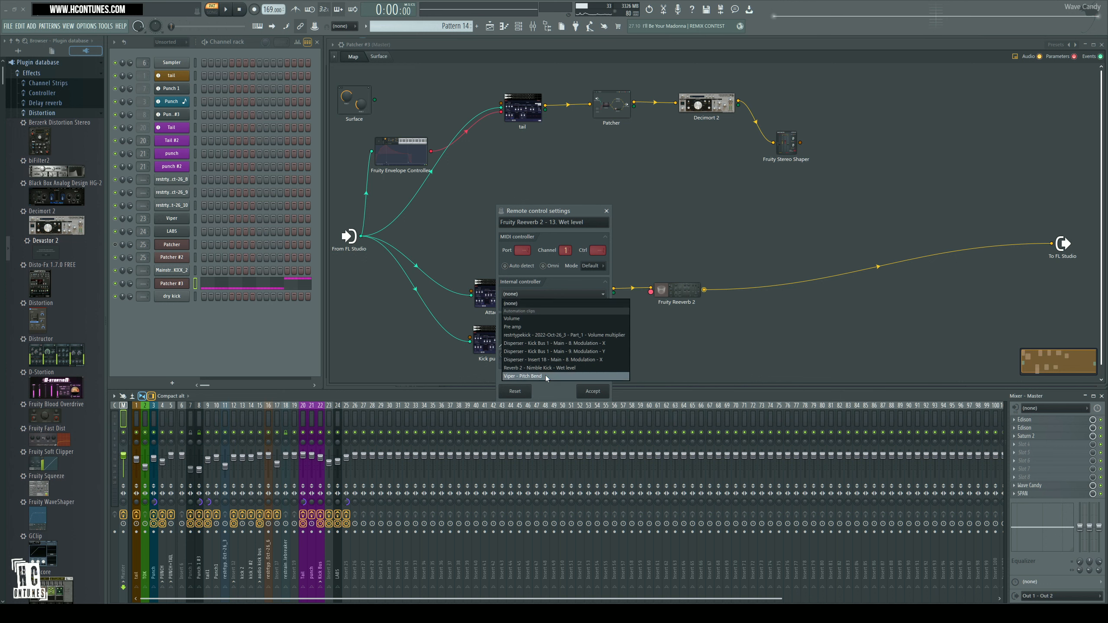
pyautogui.click(586, 366)
pyautogui.click(597, 391)
# - Switch playback to song mode and audition the automated reverb with the Fruity Reeverb 2 window moved below the Patcher map
pyautogui.click(675, 291)
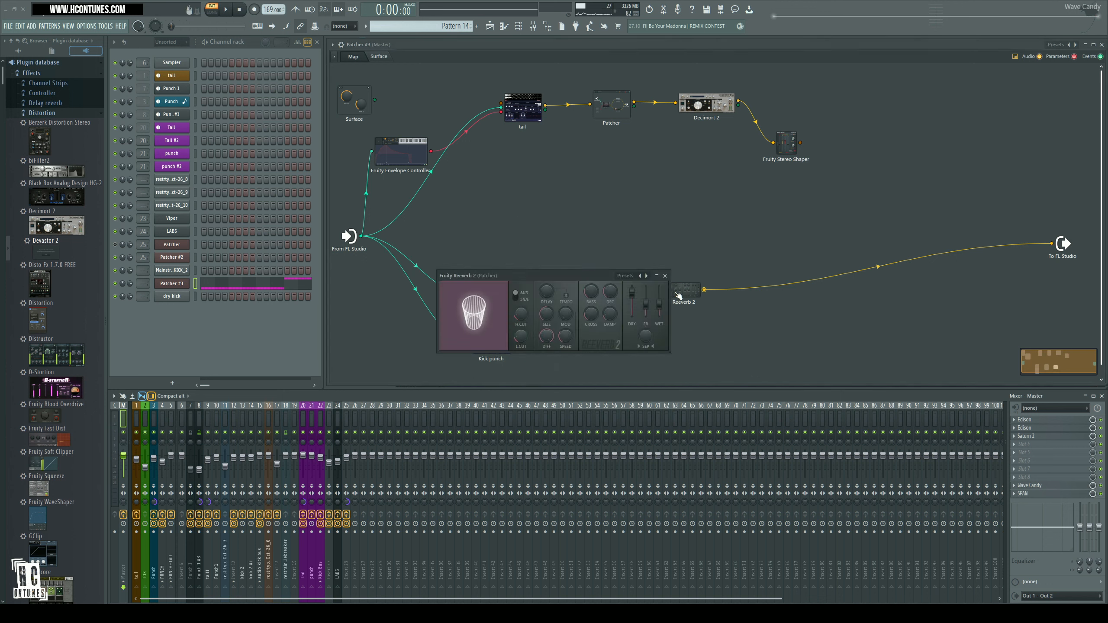
pyautogui.click(213, 12)
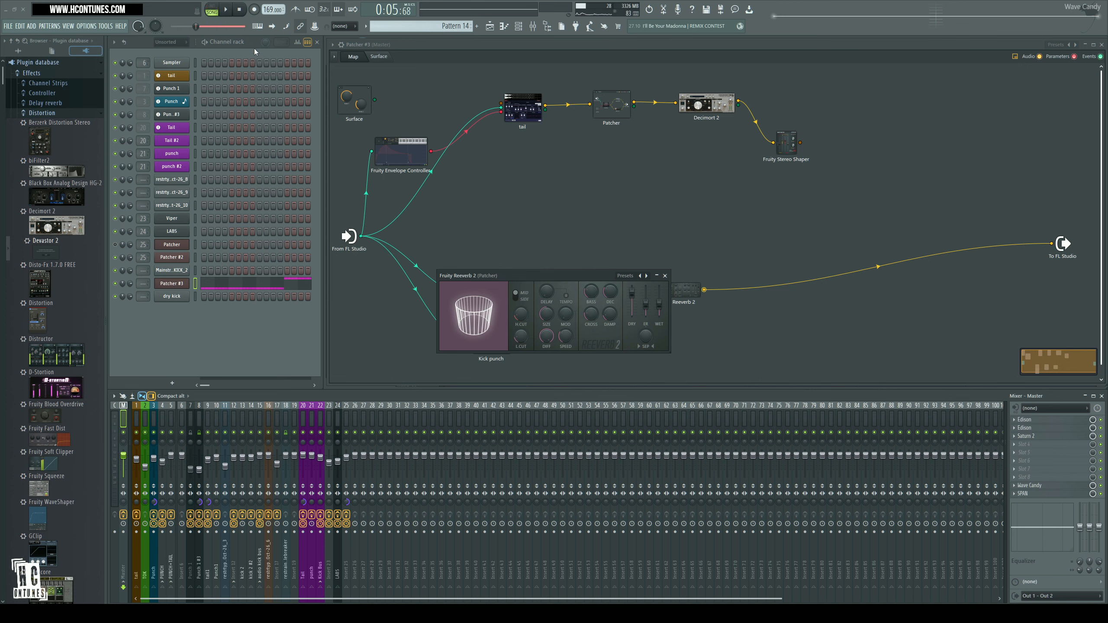
pyautogui.press('space')
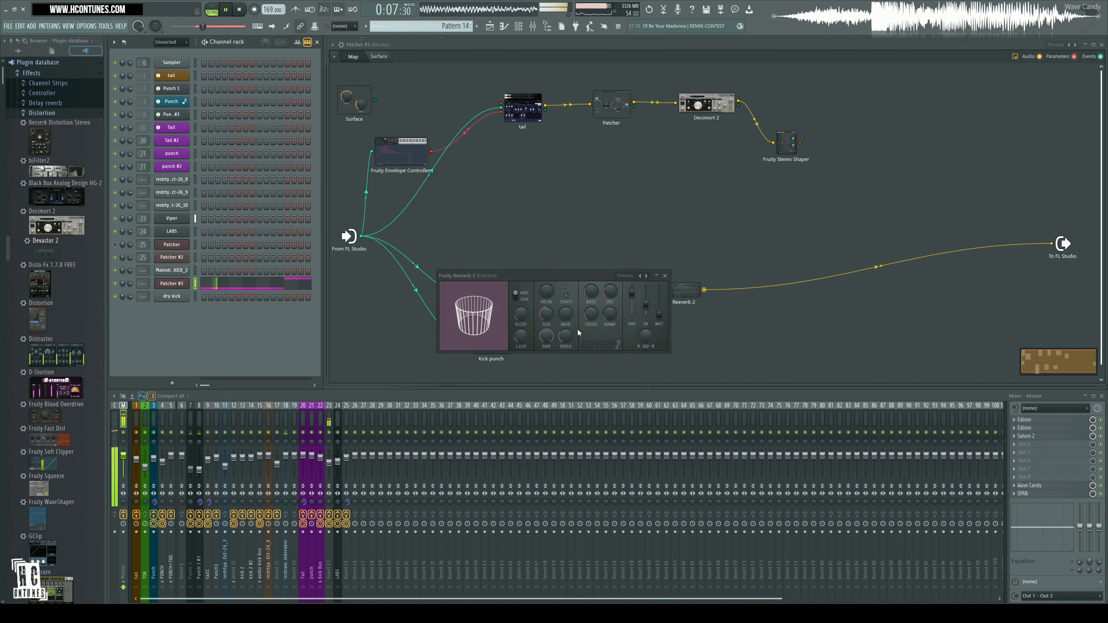
pyautogui.moveTo(575, 276); pyautogui.dragTo(593, 406)
pyautogui.press('space')
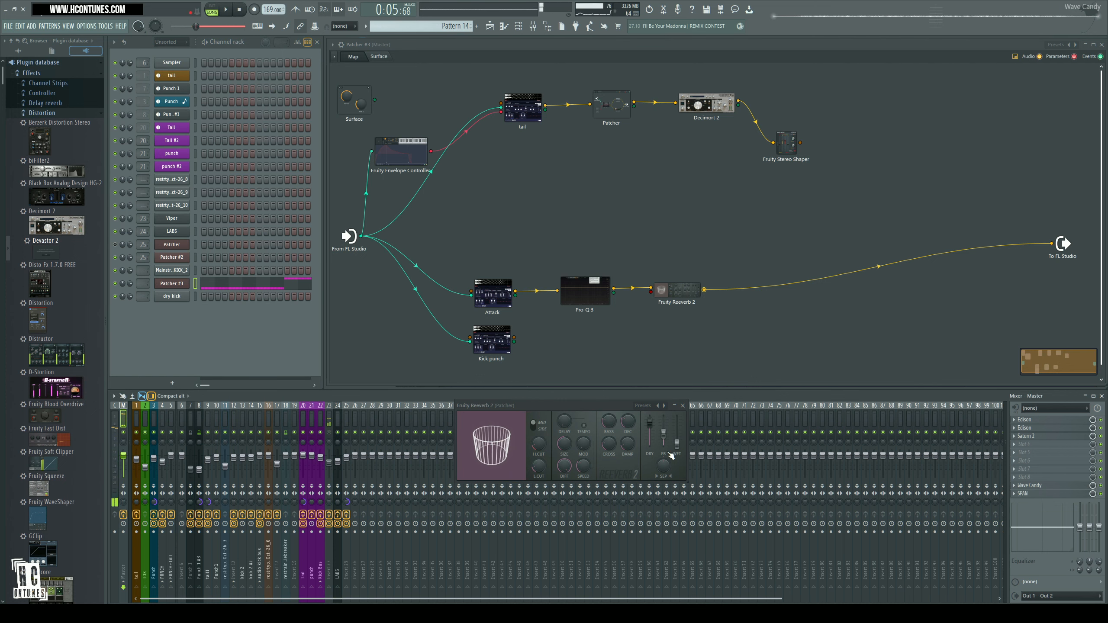
pyautogui.press('space')
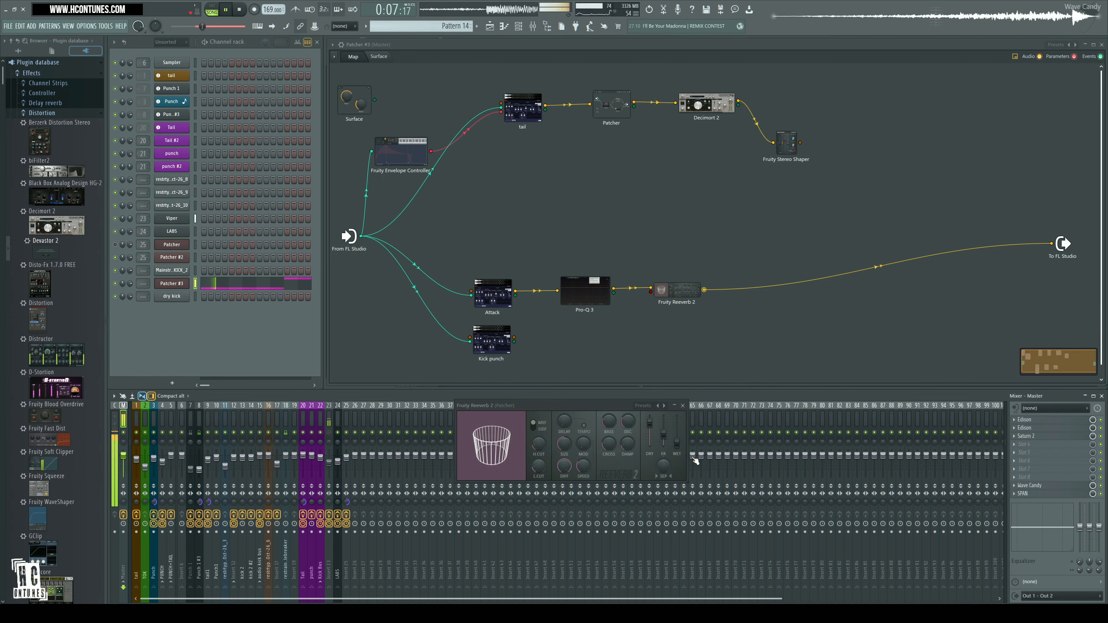
pyautogui.press('space')
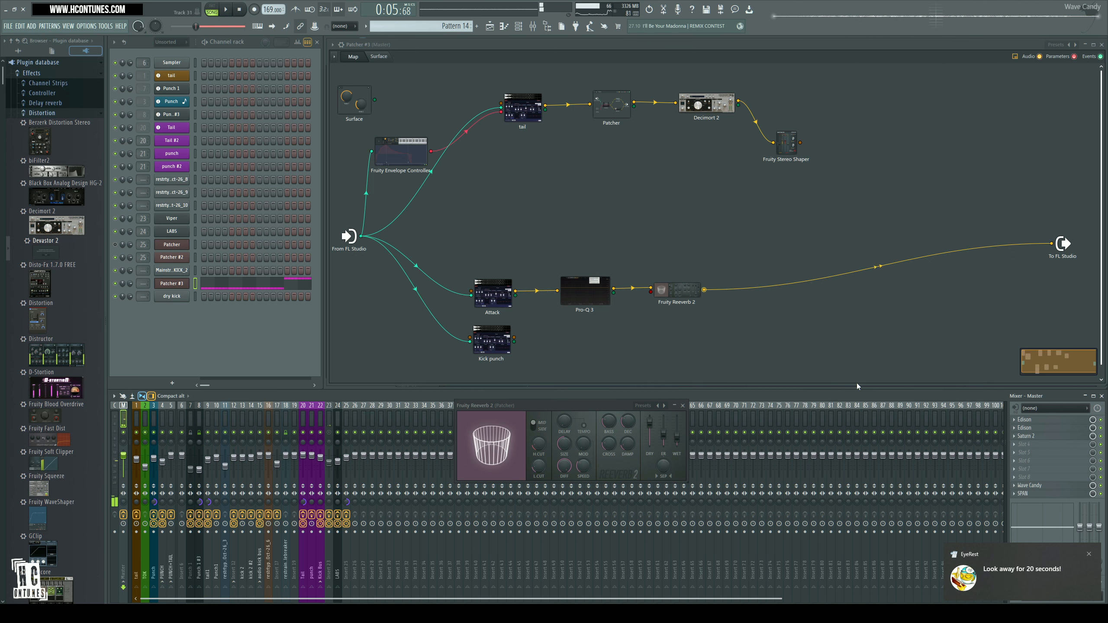
# - Examine the Reverb 2 - Nimble Kick - Wet level automation clip during playback and close its editor
pyautogui.press('Escape')
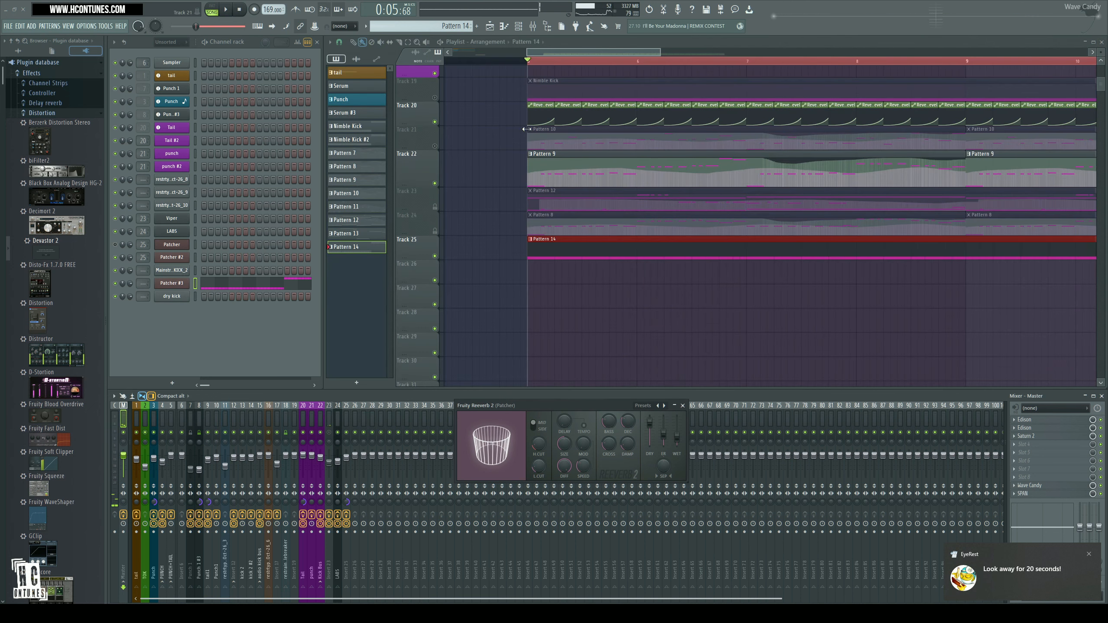
pyautogui.doubleClick(540, 106)
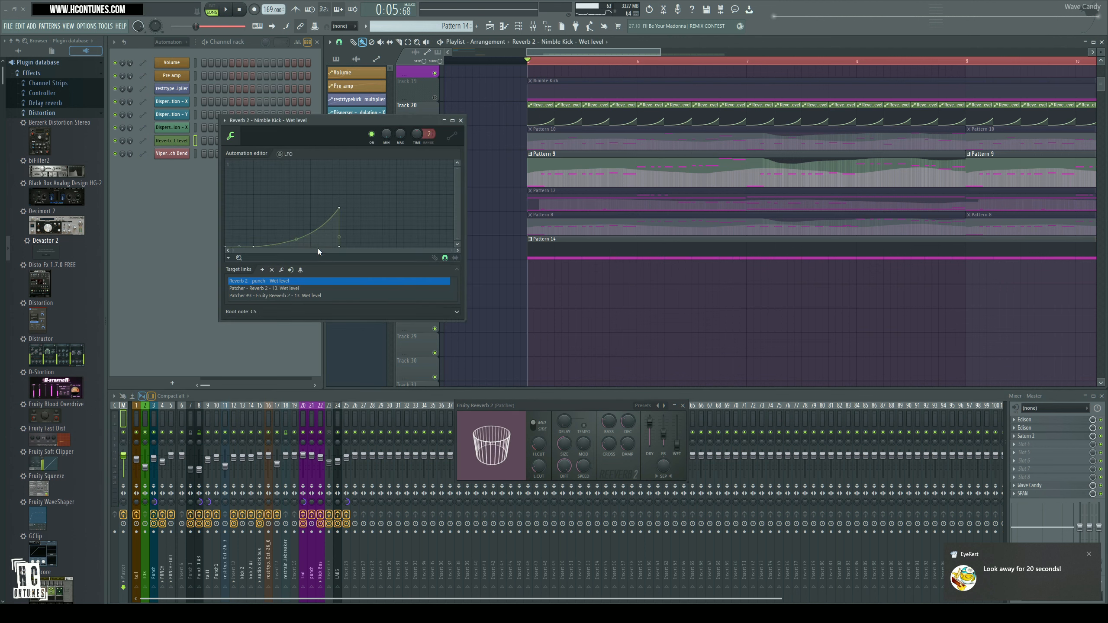
pyautogui.press('space')
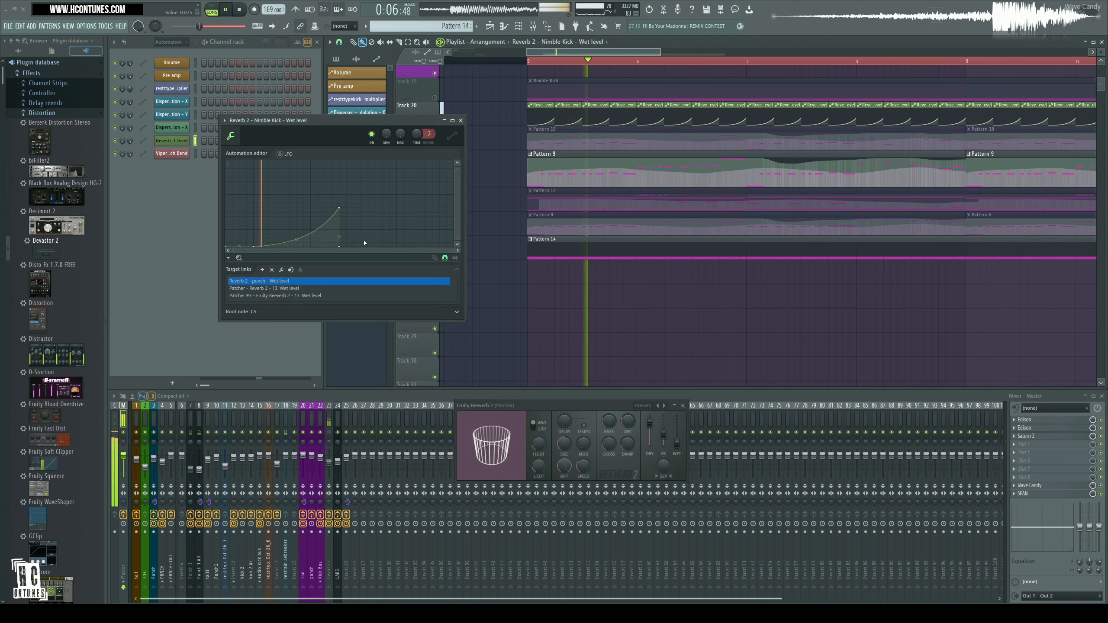
pyautogui.press('space')
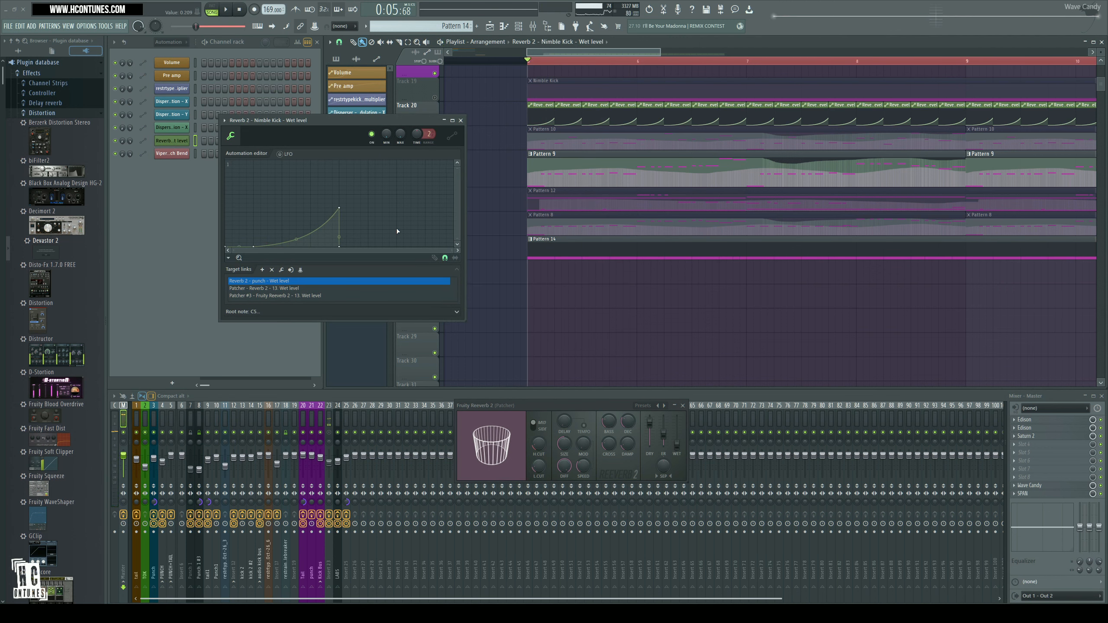
pyautogui.click(460, 121)
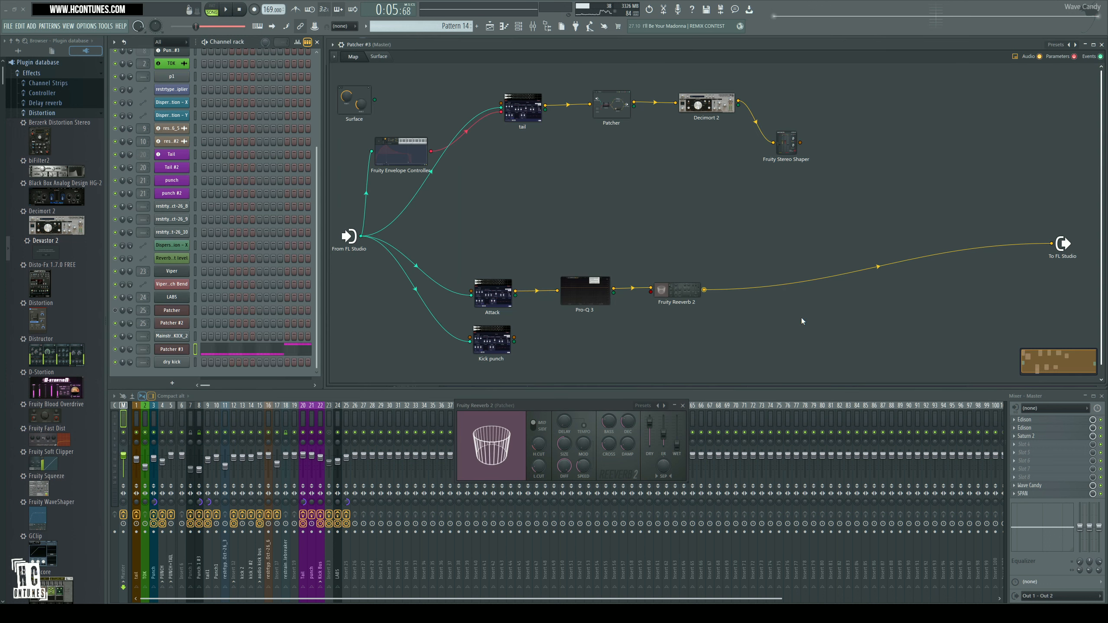
# - Load 13_DNB_Kicks from the Mainly kicks folder of the Top Samples pack into the Kick punch module and move its window aside
pyautogui.doubleClick(496, 352)
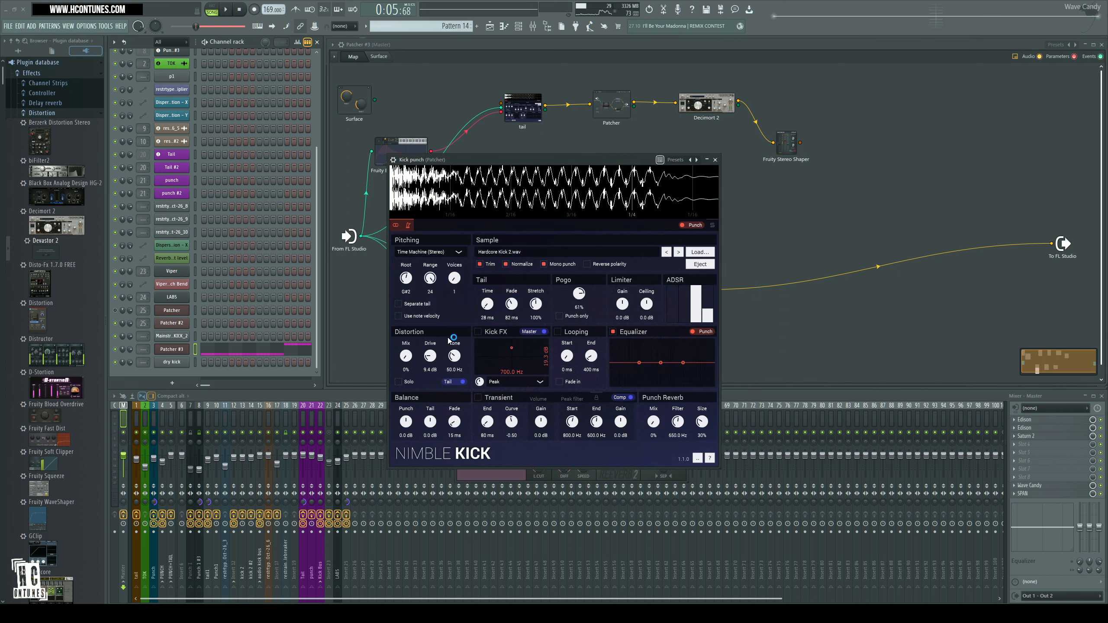
pyautogui.click(41, 113)
pyautogui.click(18, 51)
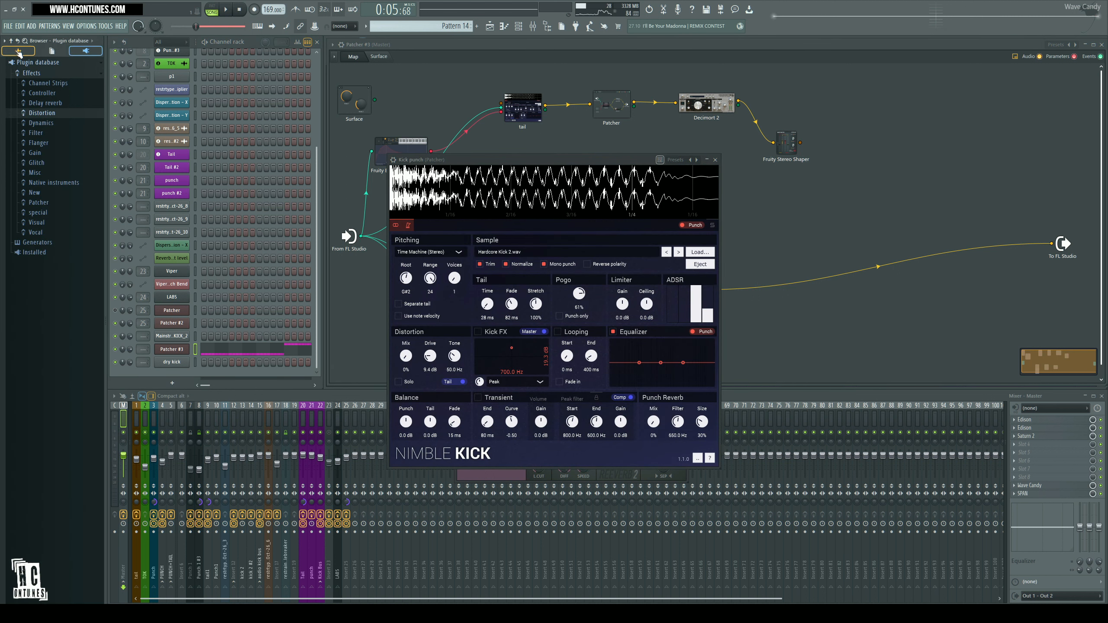
pyautogui.click(43, 265)
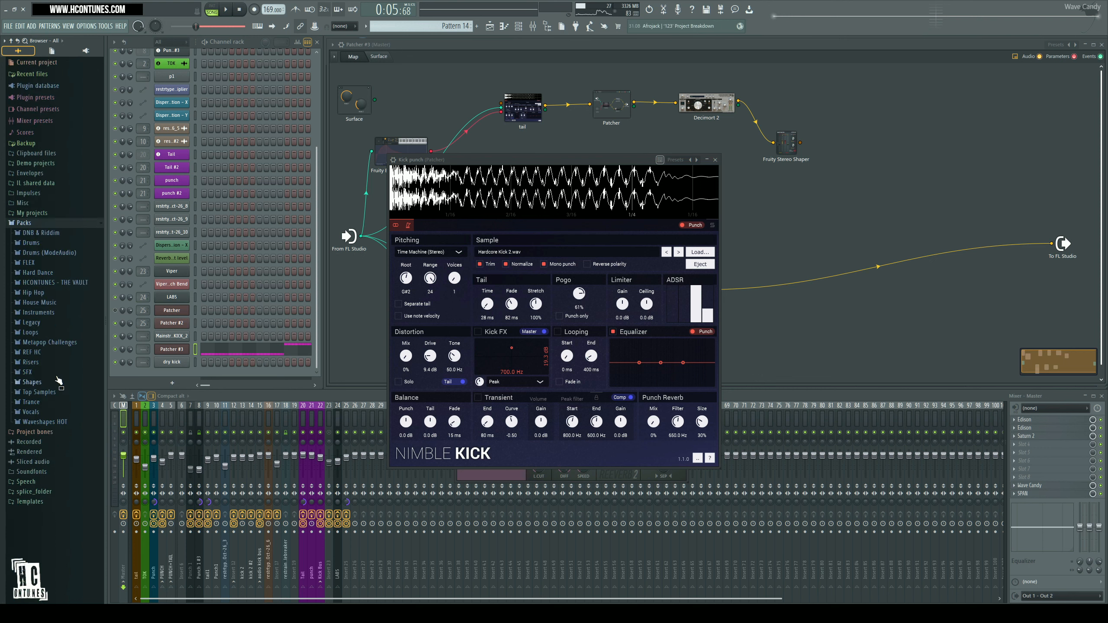
pyautogui.click(60, 393)
pyautogui.scroll(-5, 62, 398)
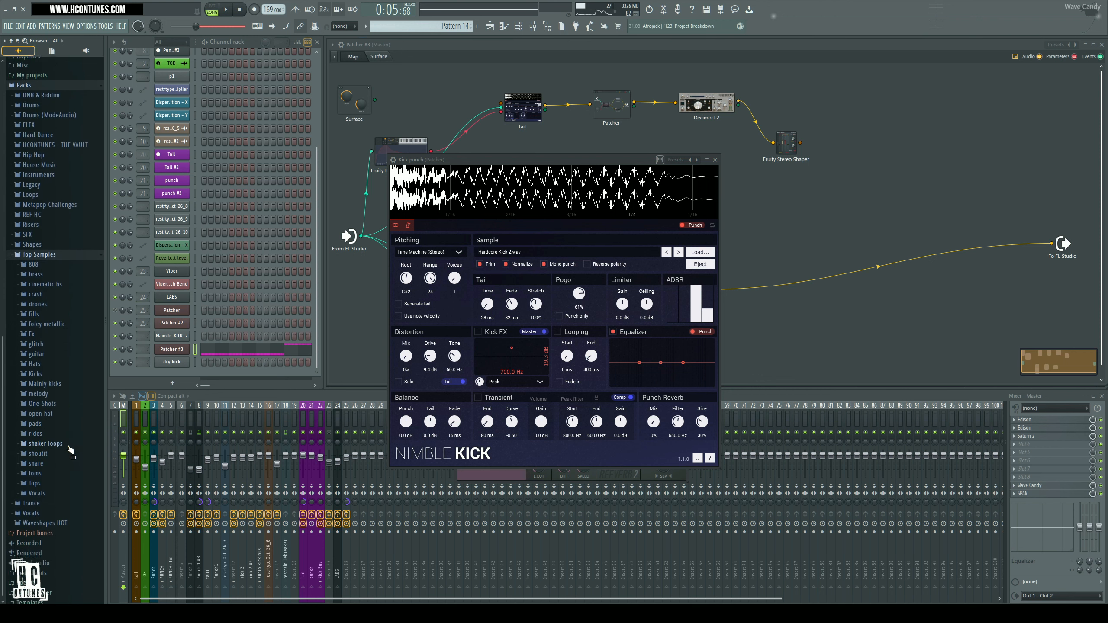
pyautogui.click(58, 383)
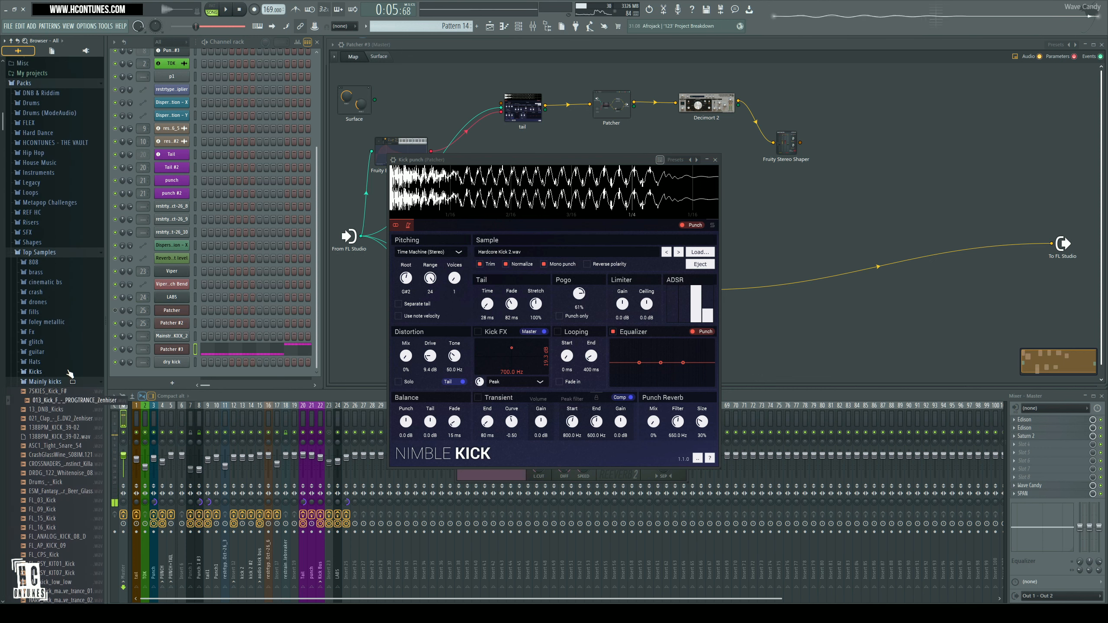
pyautogui.click(59, 411)
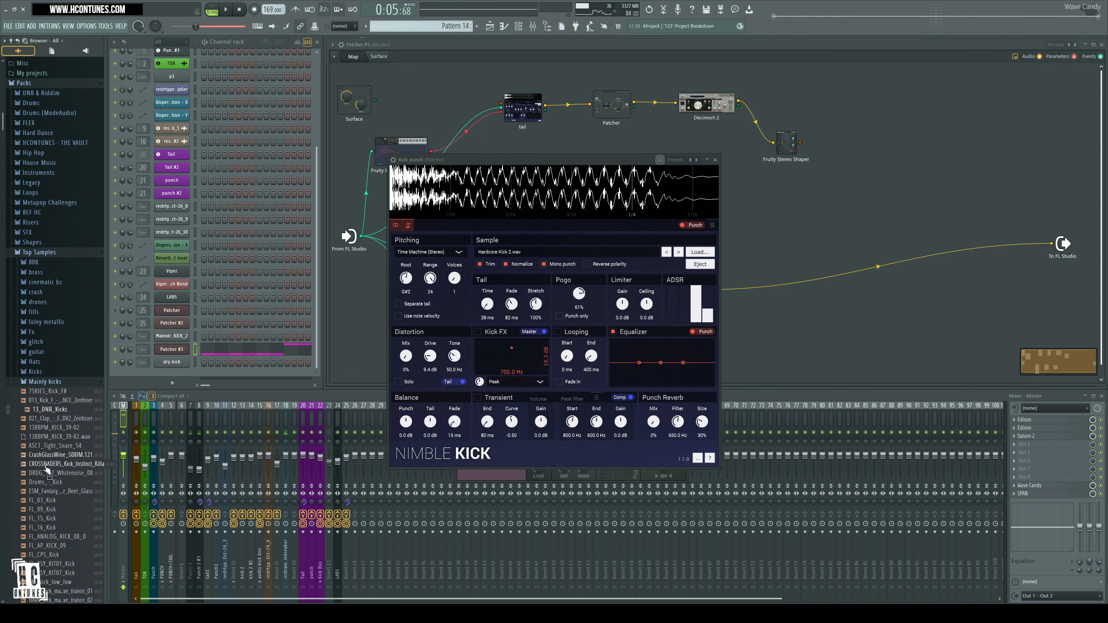
pyautogui.moveTo(61, 413); pyautogui.dragTo(784, 365)
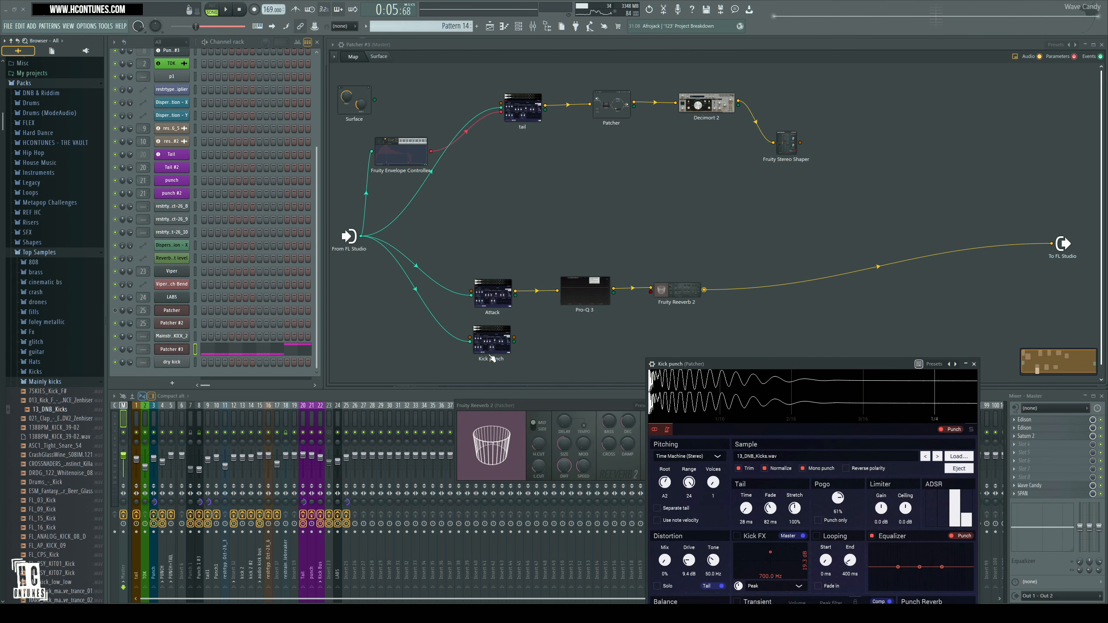
# - Route Kick punch's audio output into Pro-Q 3, audition the layered sound and reposition the Kick punch window
pyautogui.moveTo(514, 337); pyautogui.dragTo(557, 291)
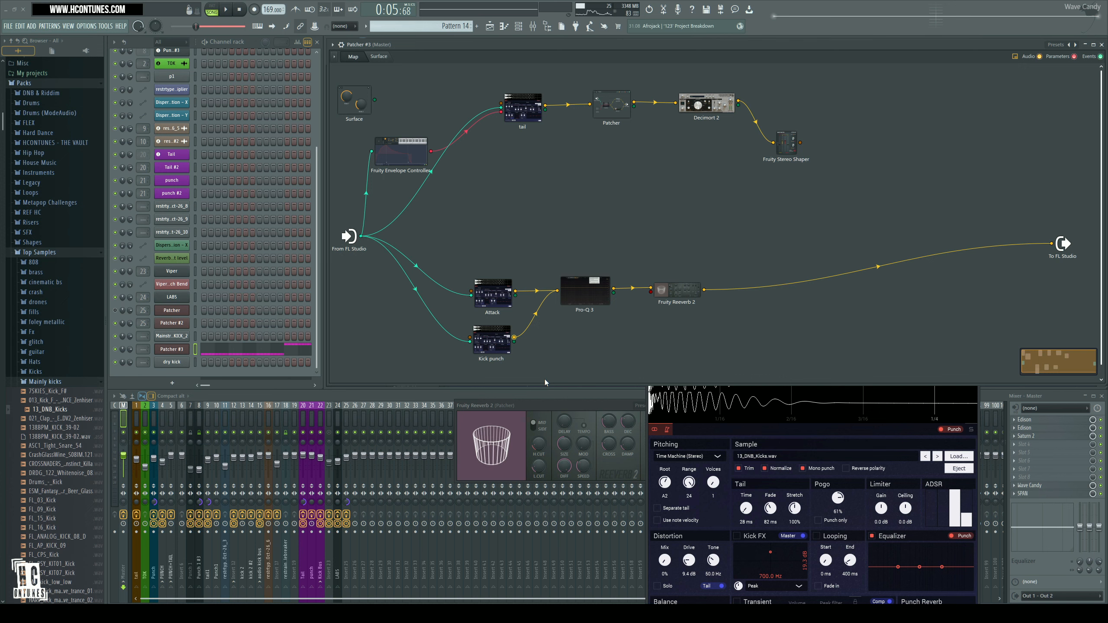
pyautogui.press('space')
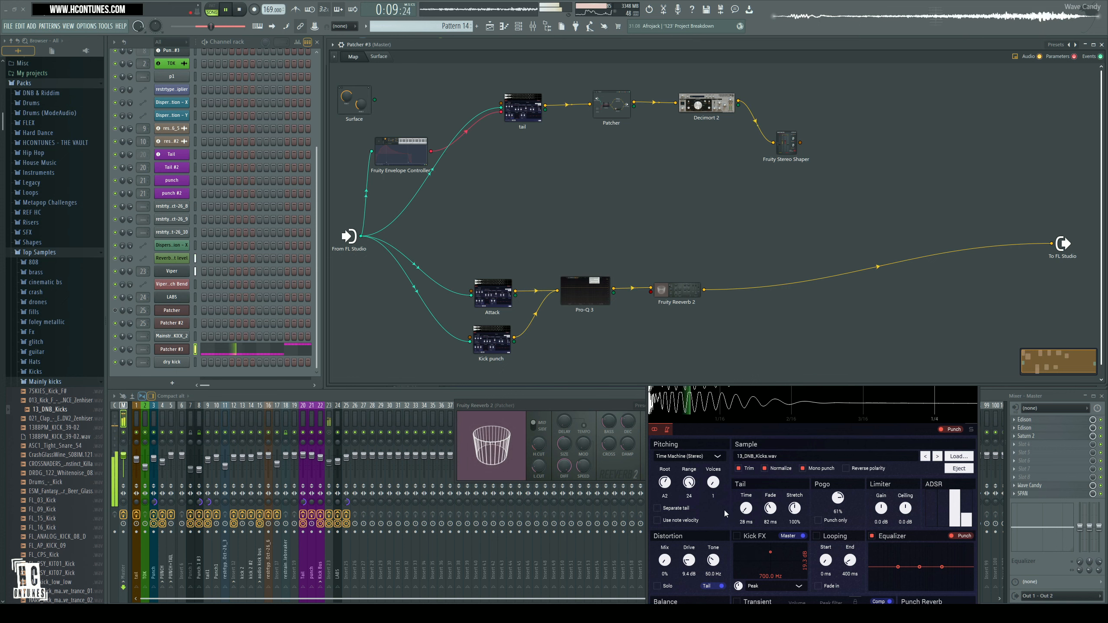
pyautogui.click(730, 427)
pyautogui.moveTo(732, 369); pyautogui.dragTo(813, 235)
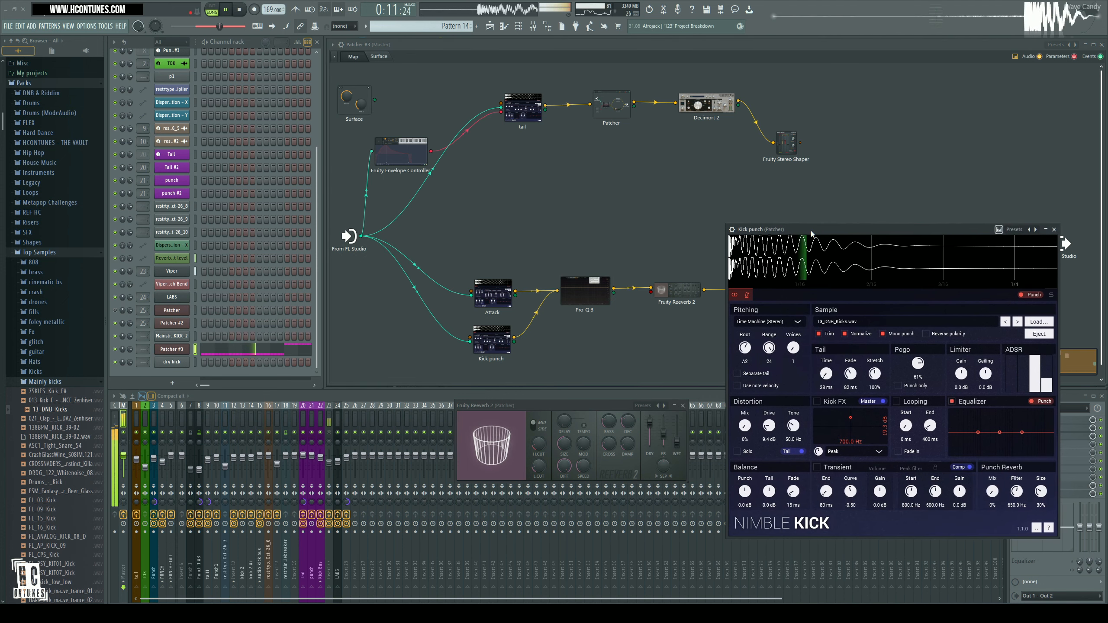
pyautogui.press('space')
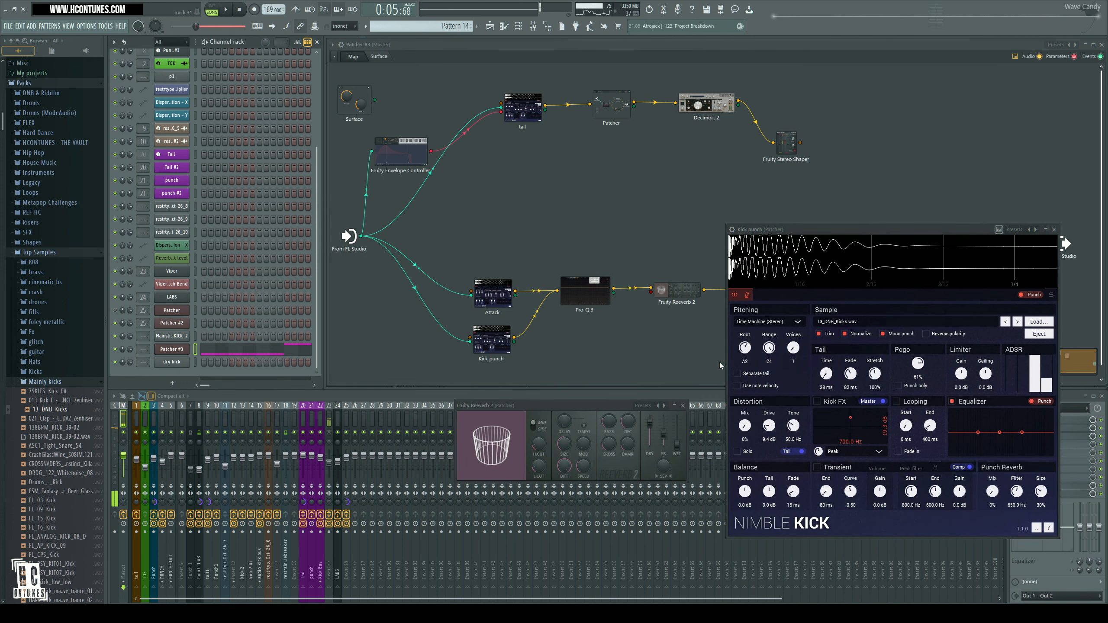
# - Enable Separate tail in Kick punch, set the tail time to 63 ms and solo the punch section
pyautogui.click(738, 374)
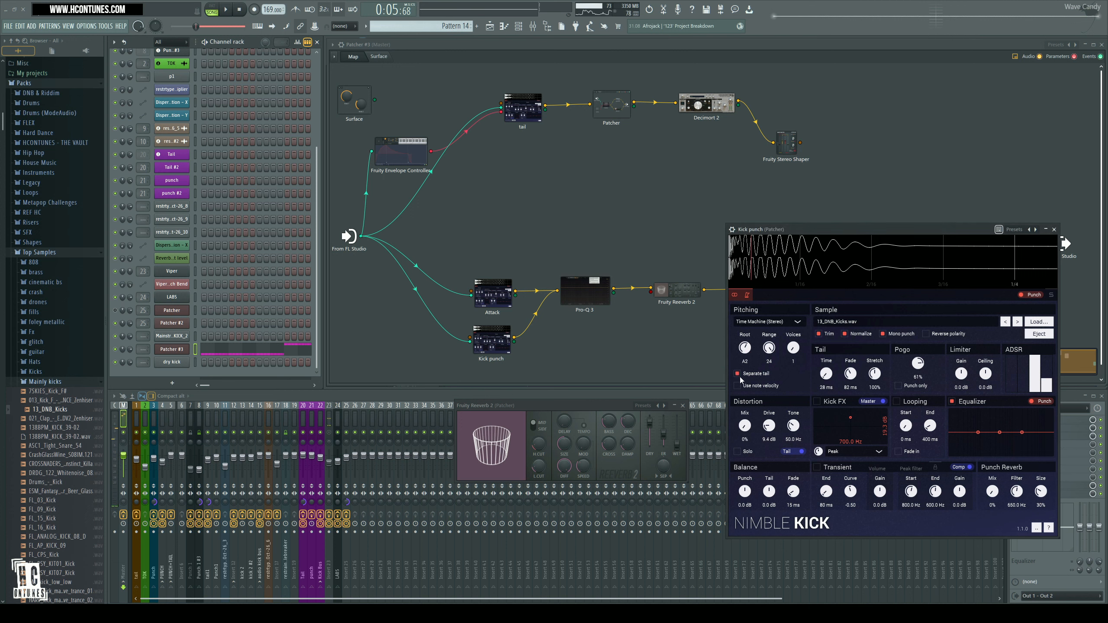
pyautogui.moveTo(767, 273)
pyautogui.mouseDown()
pyautogui.moveTo(792, 273)
pyautogui.moveTo(780, 277)
pyautogui.mouseUp()
pyautogui.click(1052, 295)
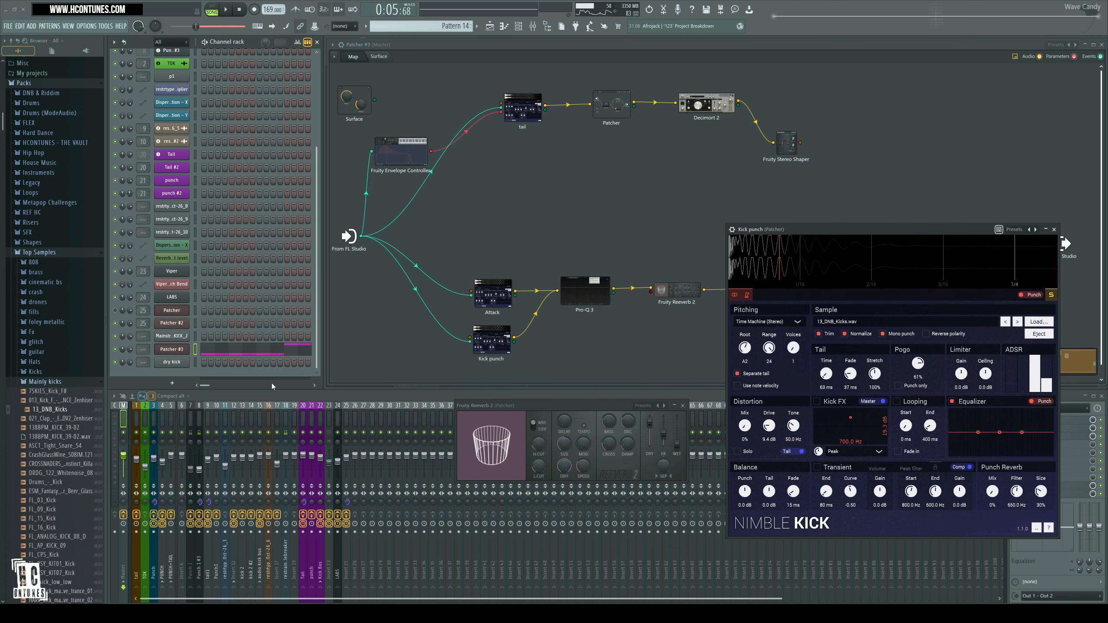
# - During playback, shorten Kick punch's tail time to 43 ms, lower the limiter gain to -4.6 dB and close the plugin
pyautogui.press('space')
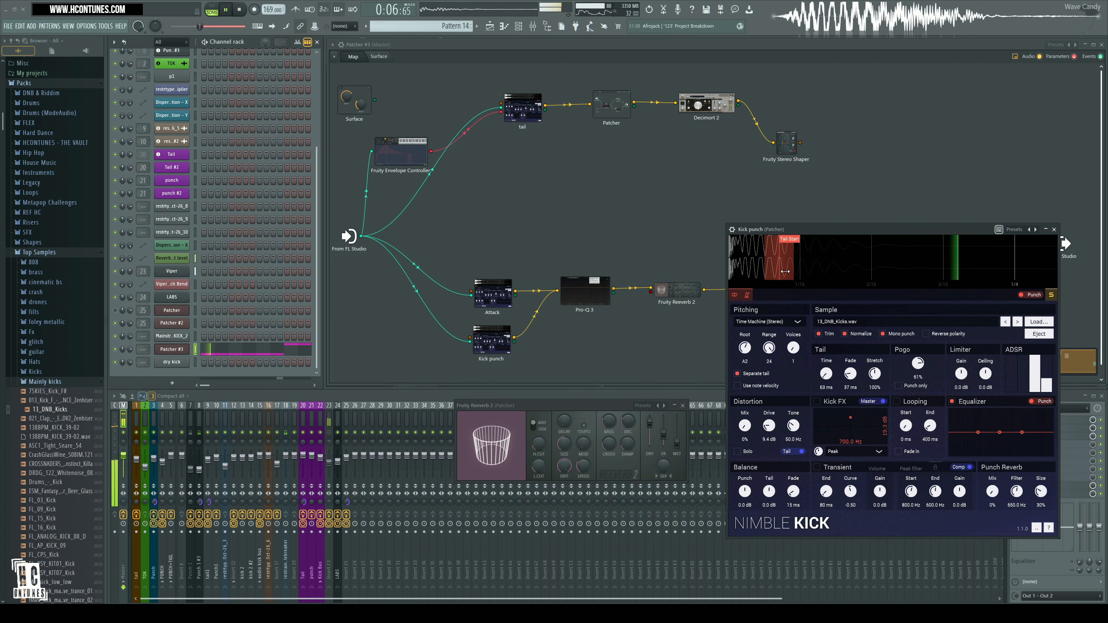
pyautogui.moveTo(779, 278); pyautogui.dragTo(763, 278)
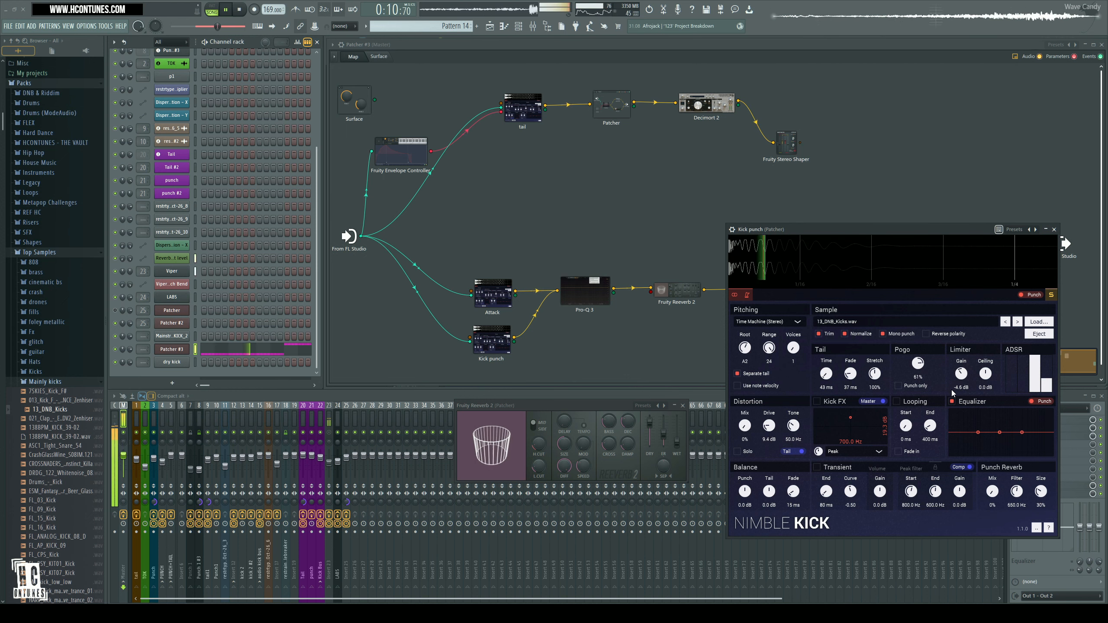
pyautogui.press('space')
pyautogui.click(1054, 230)
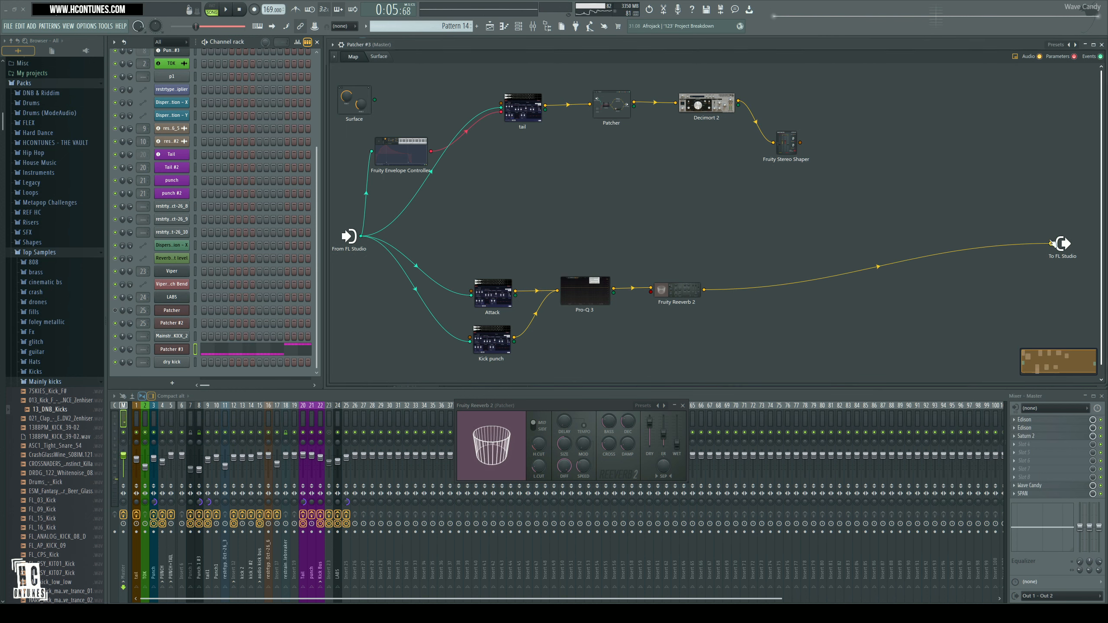
# - Disconnect Fruity Reeverb 2 from the FL Studio output, add an OTT module and route the reverb into it
pyautogui.rightClick(932, 265)
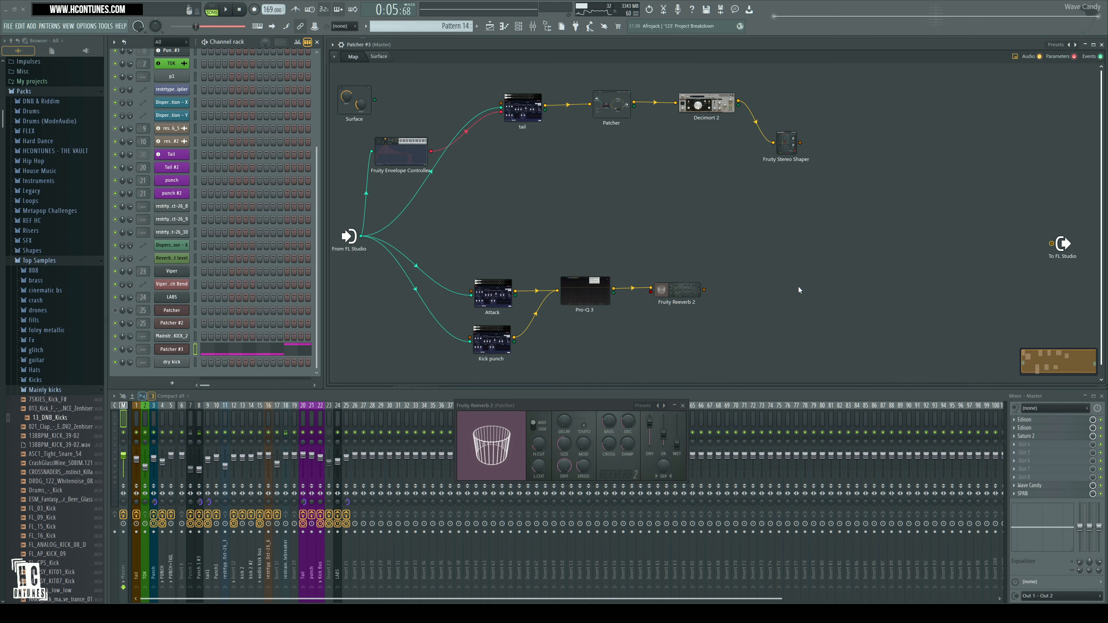
pyautogui.rightClick(823, 280)
pyautogui.moveTo(842, 292)
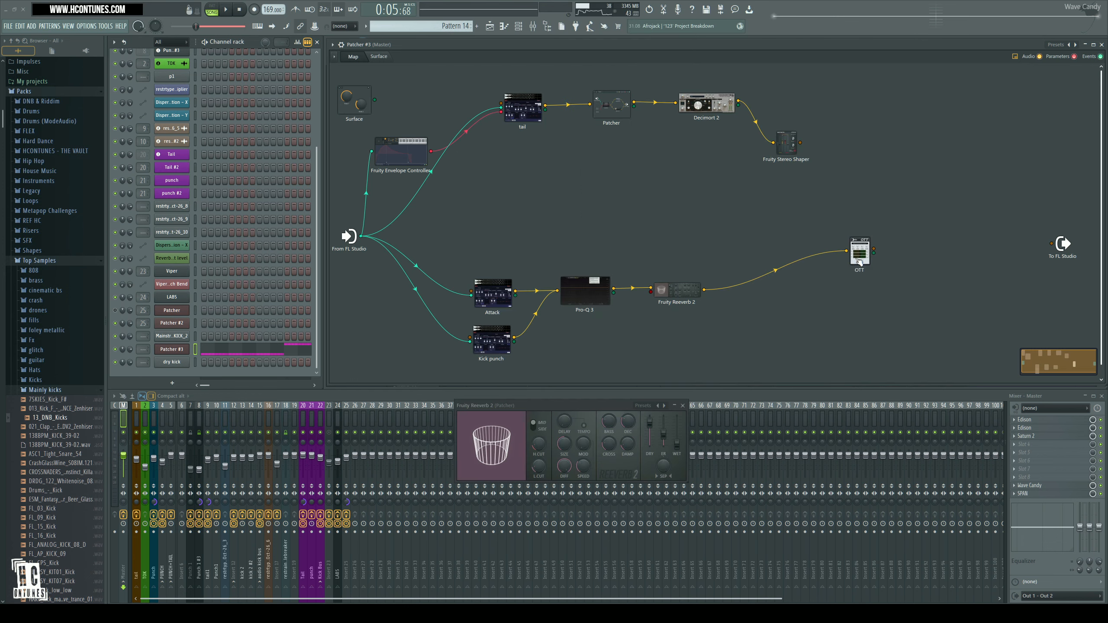
# - Add Fruity Parametric EQ 2 and wire it between Fruity Stereo Shaper and OTT
pyautogui.rightClick(808, 205)
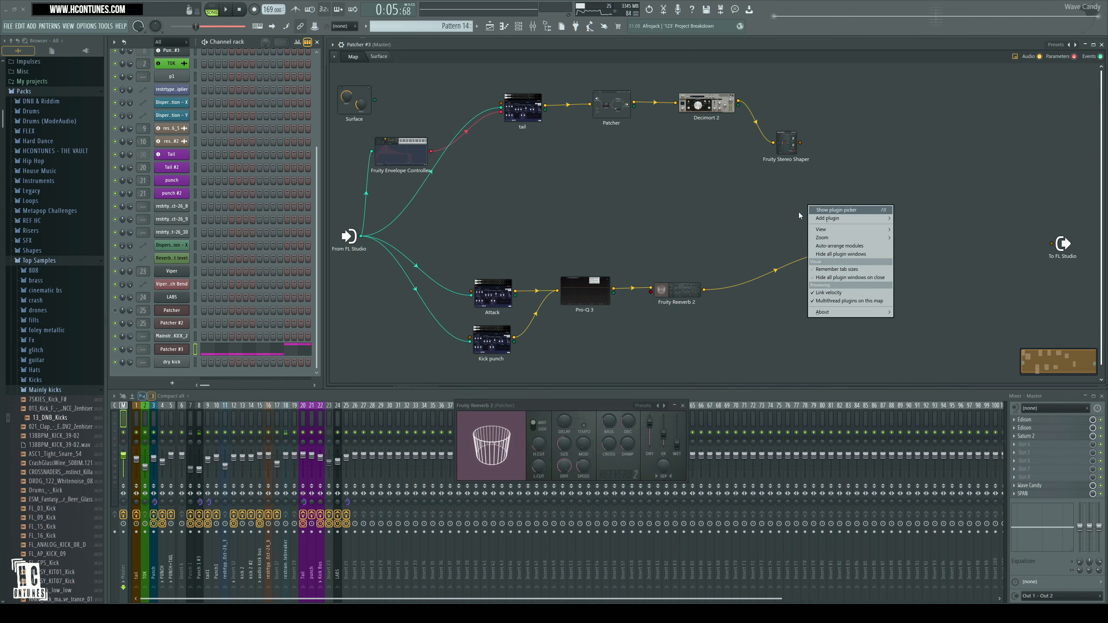
pyautogui.moveTo(831, 218)
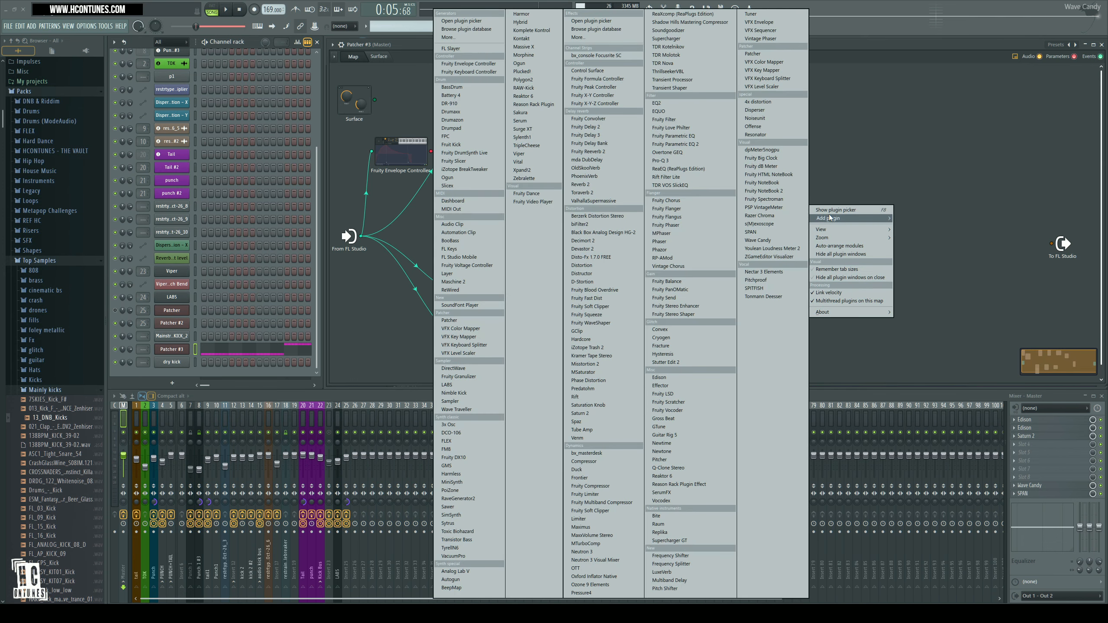
pyautogui.click(682, 143)
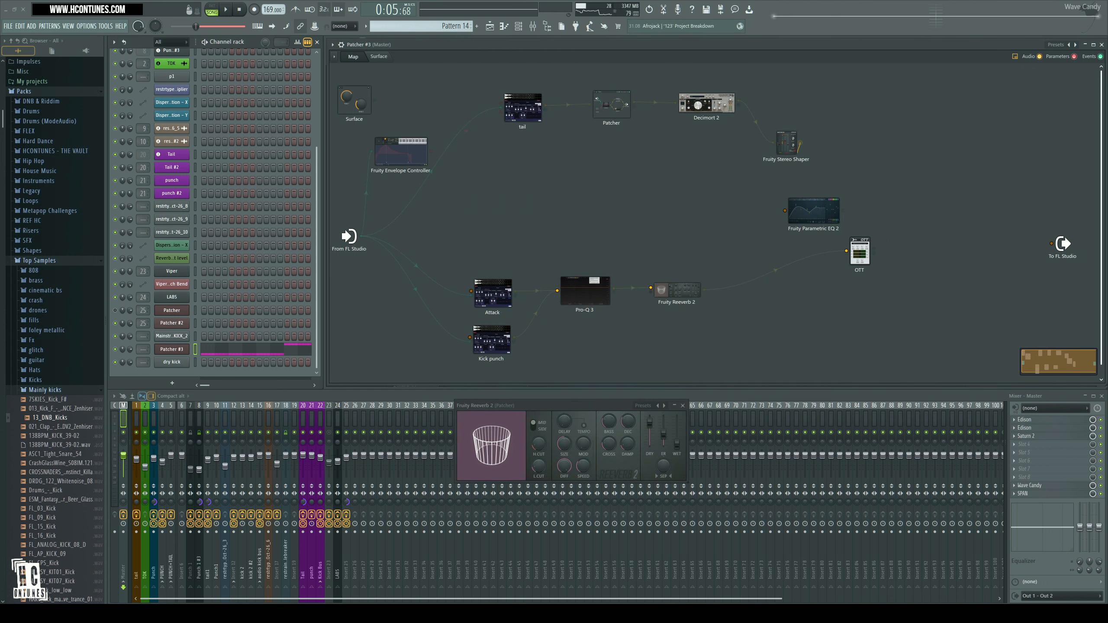
pyautogui.moveTo(778, 203); pyautogui.dragTo(785, 210)
pyautogui.moveTo(791, 145); pyautogui.dragTo(786, 128)
pyautogui.moveTo(813, 209); pyautogui.dragTo(846, 250)
# - Add Fruity WaveShaper between OTT and the FL Studio output and audition the combined kick chain
pyautogui.rightClick(904, 272)
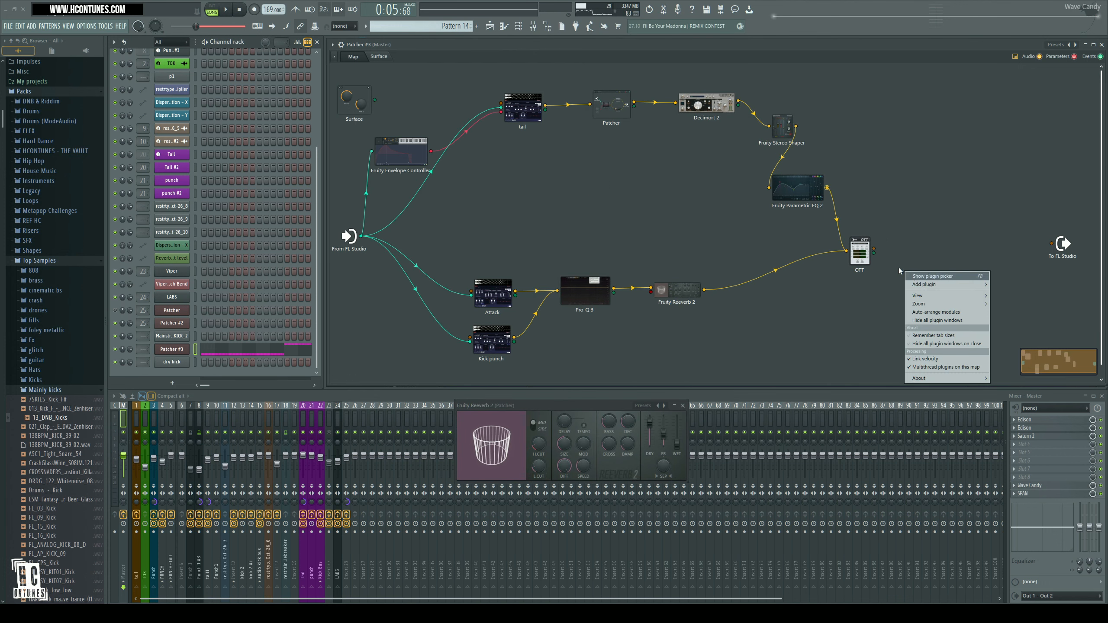
pyautogui.moveTo(940, 283)
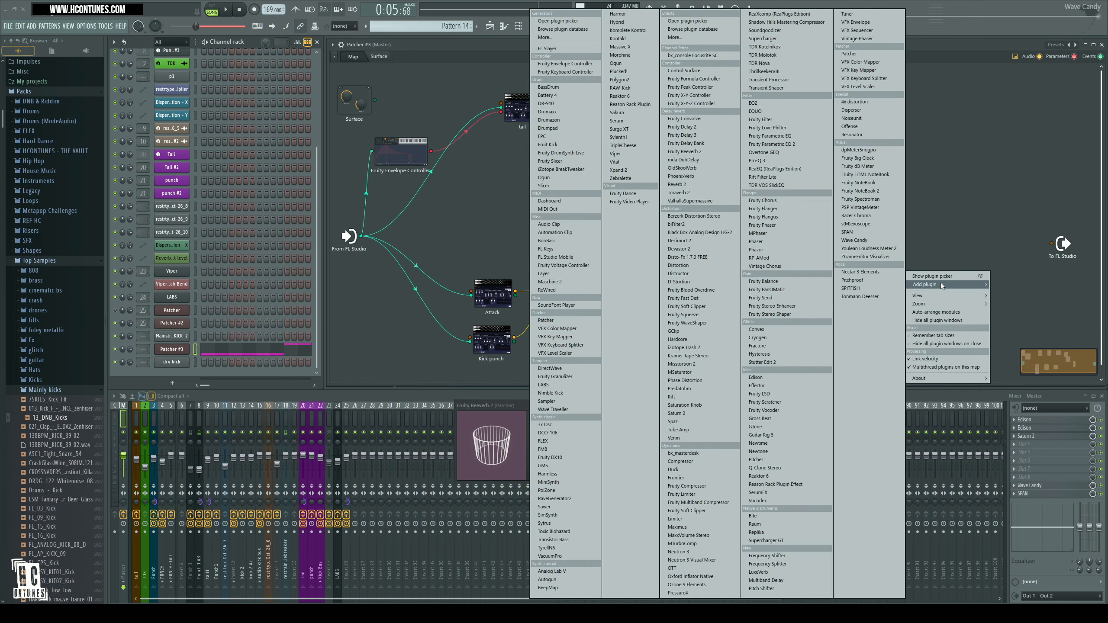
pyautogui.click(697, 324)
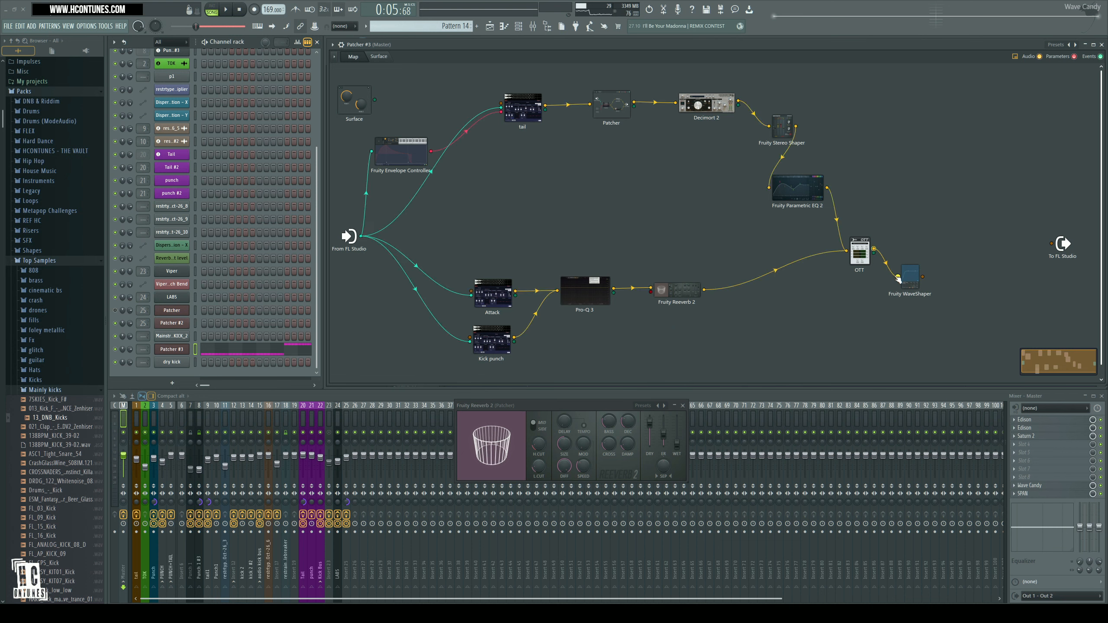
pyautogui.moveTo(918, 254); pyautogui.dragTo(1051, 244)
pyautogui.press('space')
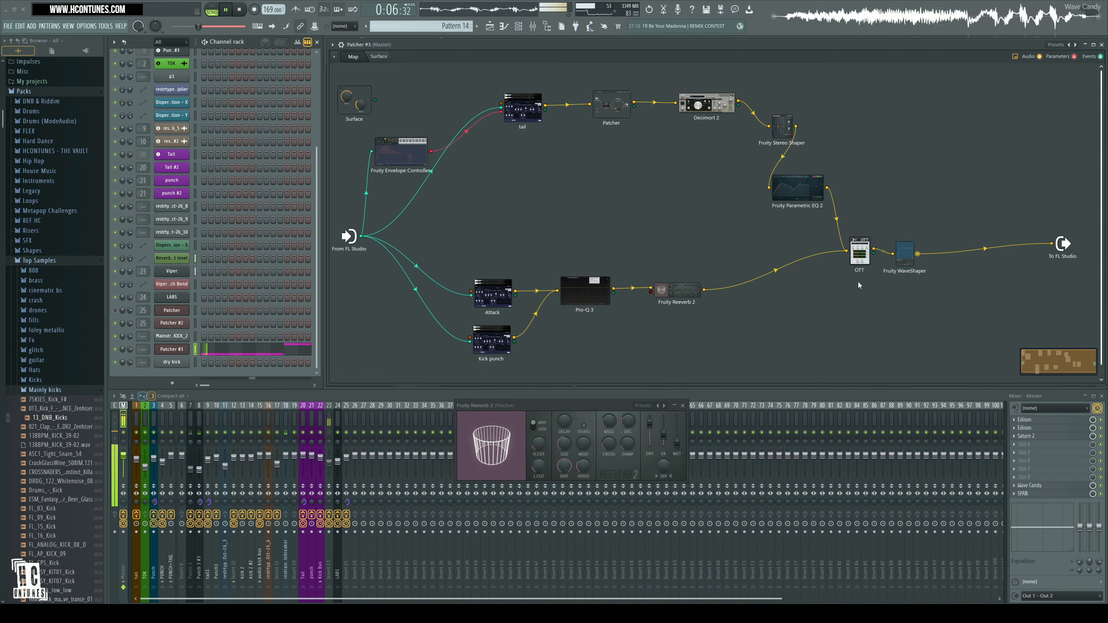
pyautogui.press('space')
# - Open OTT and Fruity WaveShaper, arrange their windows side by side below the map and close Fruity Reeverb 2
pyautogui.doubleClick(864, 261)
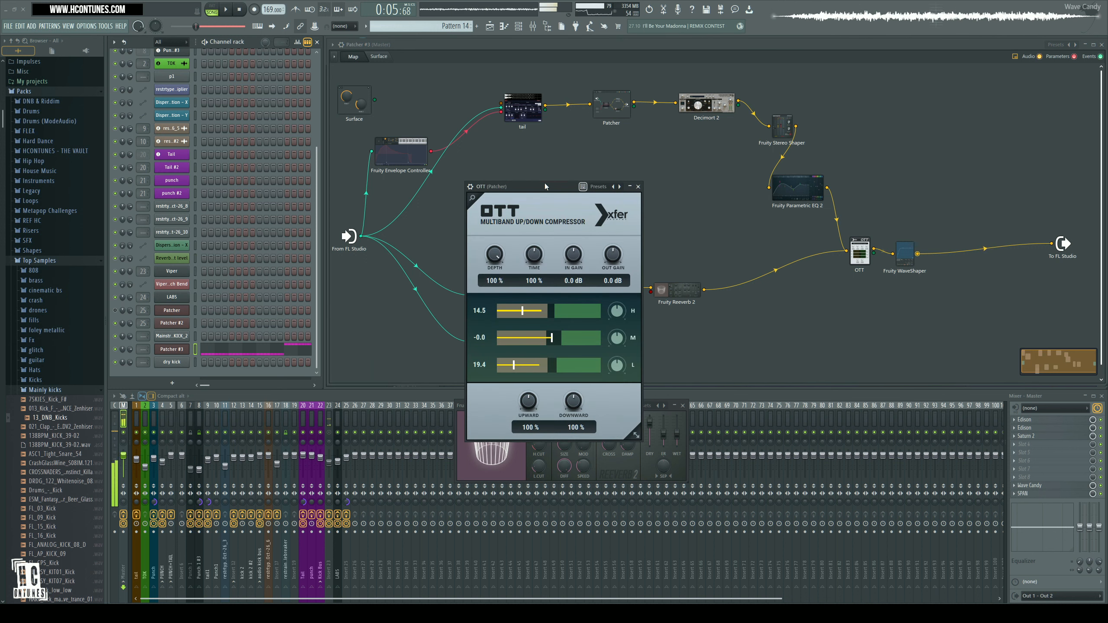
pyautogui.moveTo(544, 183); pyautogui.dragTo(492, 314)
pyautogui.doubleClick(905, 257)
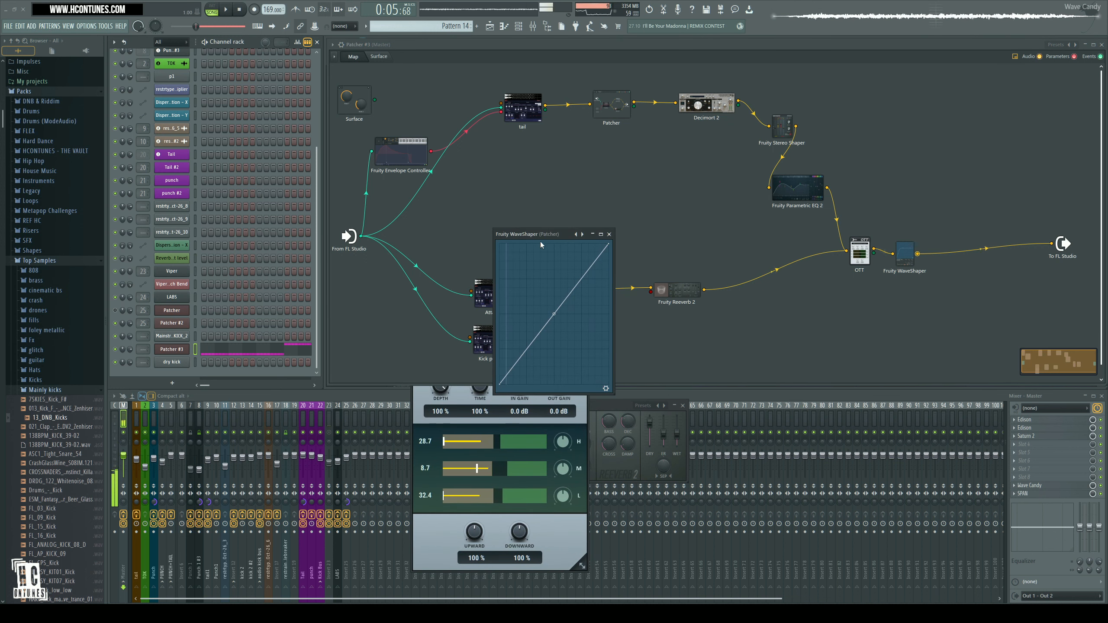
pyautogui.moveTo(541, 236); pyautogui.dragTo(801, 428)
pyautogui.click(438, 544)
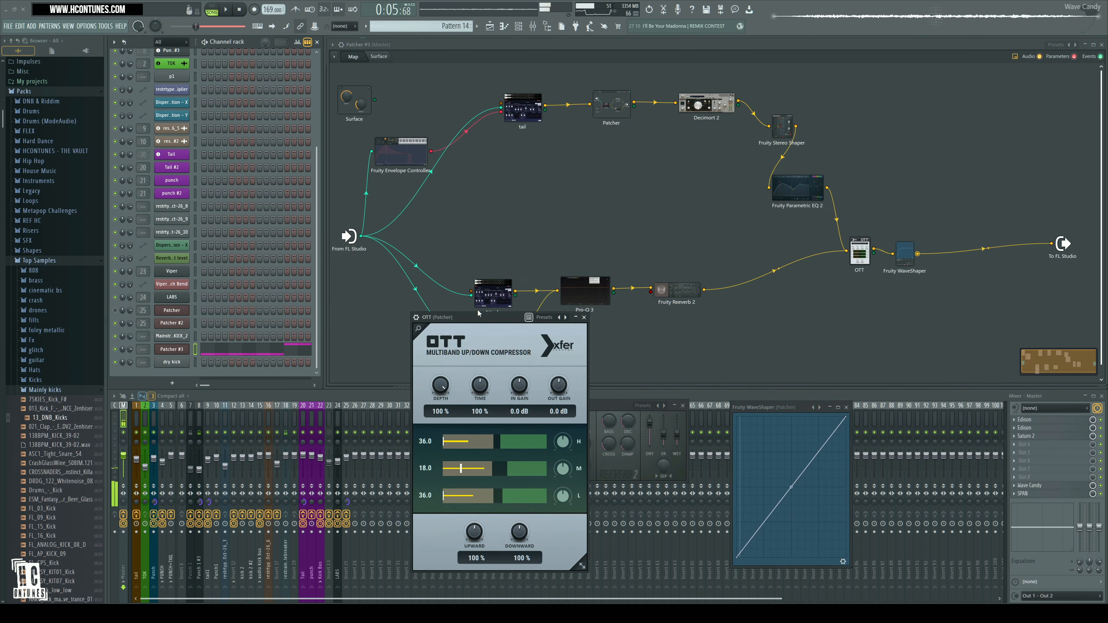
pyautogui.moveTo(478, 310); pyautogui.dragTo(612, 341)
pyautogui.moveTo(514, 405); pyautogui.dragTo(363, 406)
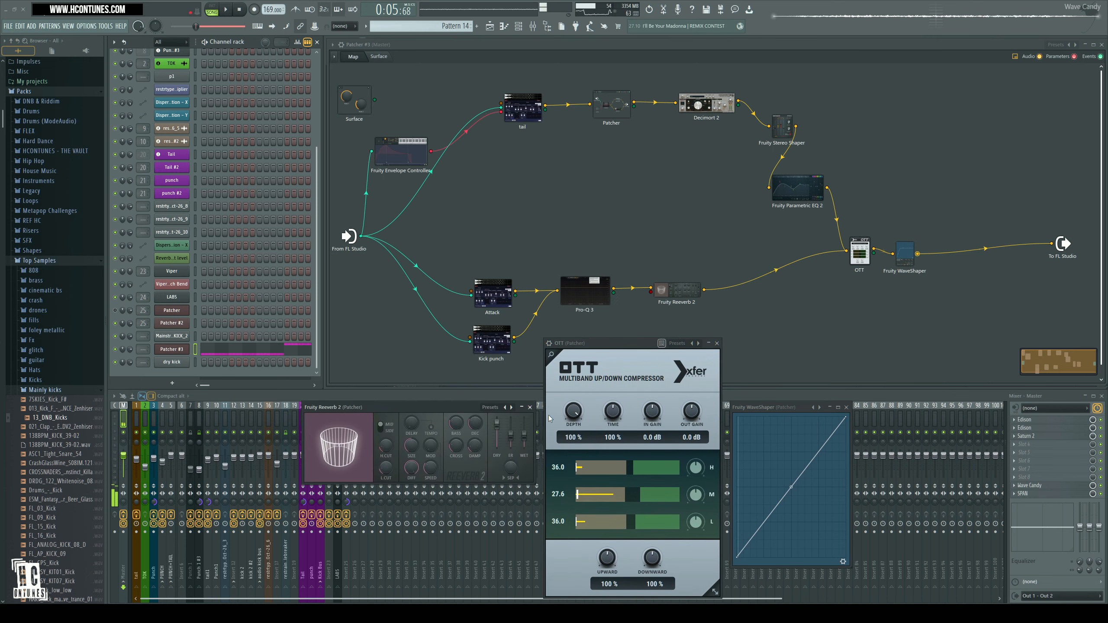
pyautogui.click(530, 407)
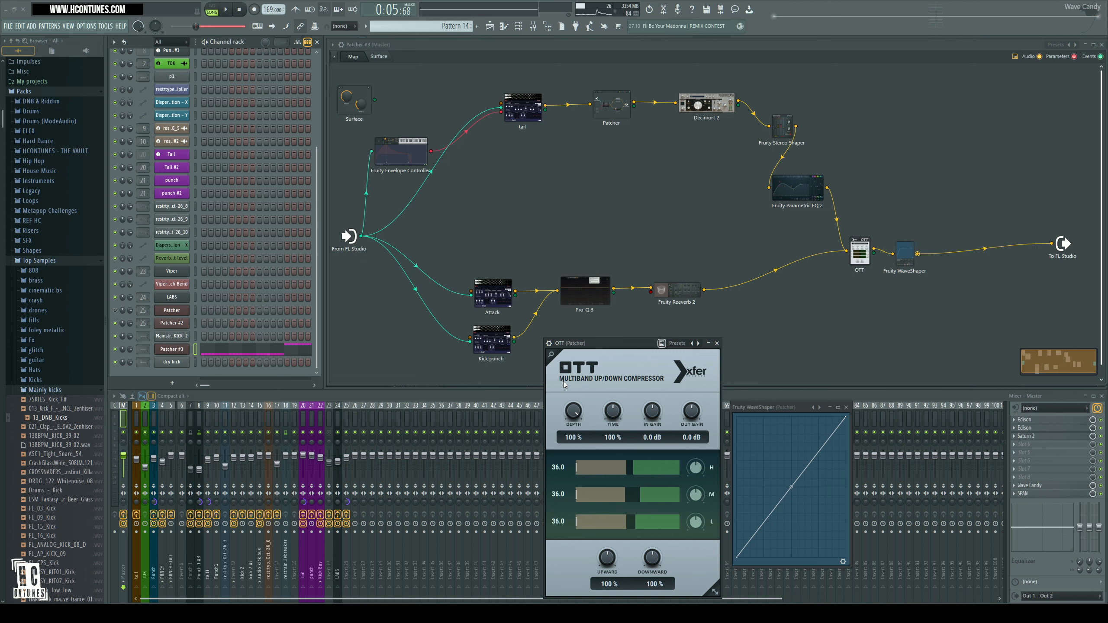
# - During playback, set OTT's depth to 33%, upward to 154%, downward to 92% and time to 316%
pyautogui.press('space')
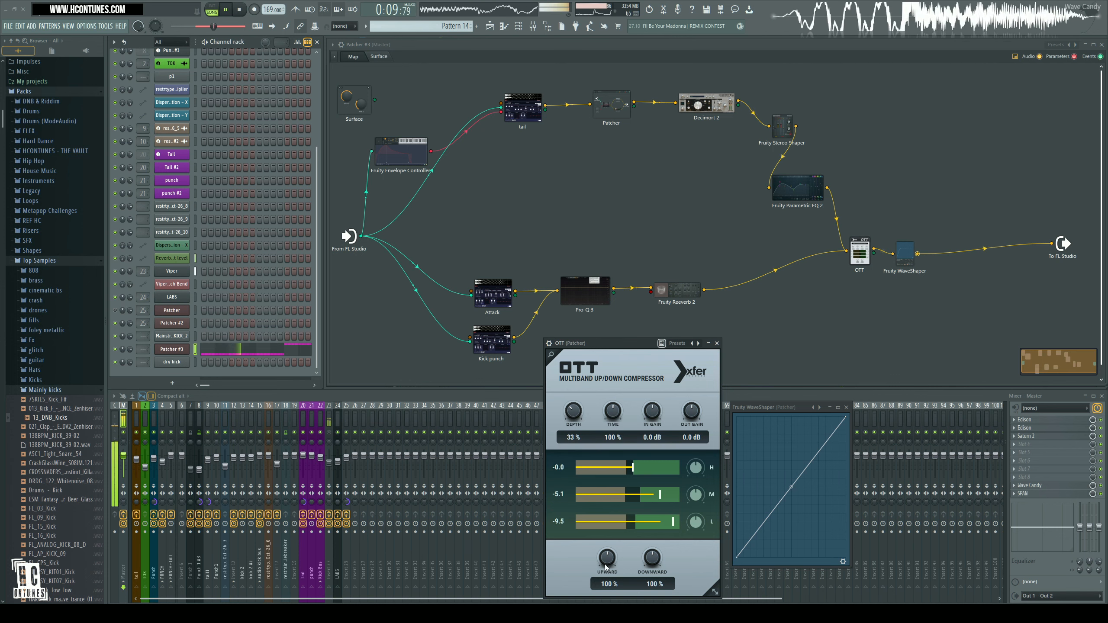
pyautogui.moveTo(604, 564); pyautogui.dragTo(664, 569)
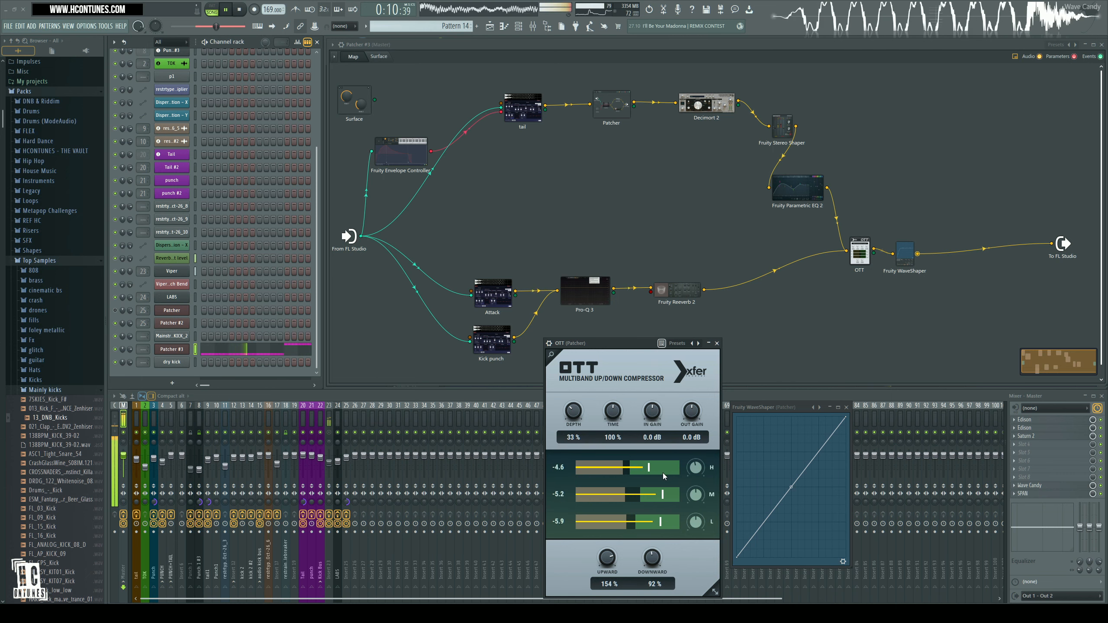
pyautogui.moveTo(613, 410)
pyautogui.mouseDown()
pyautogui.moveTo(617, 392)
pyautogui.moveTo(621, 409)
pyautogui.mouseUp()
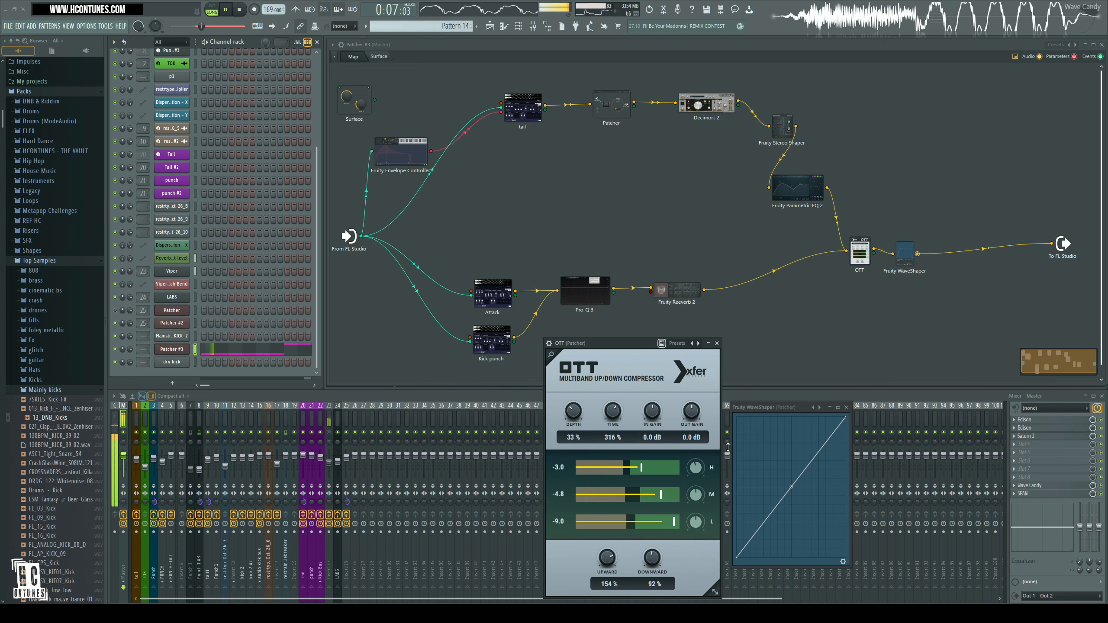
# - Open Fruity Parametric EQ 2 and cut the tail's low end with bands 1 and 2
pyautogui.click(807, 198)
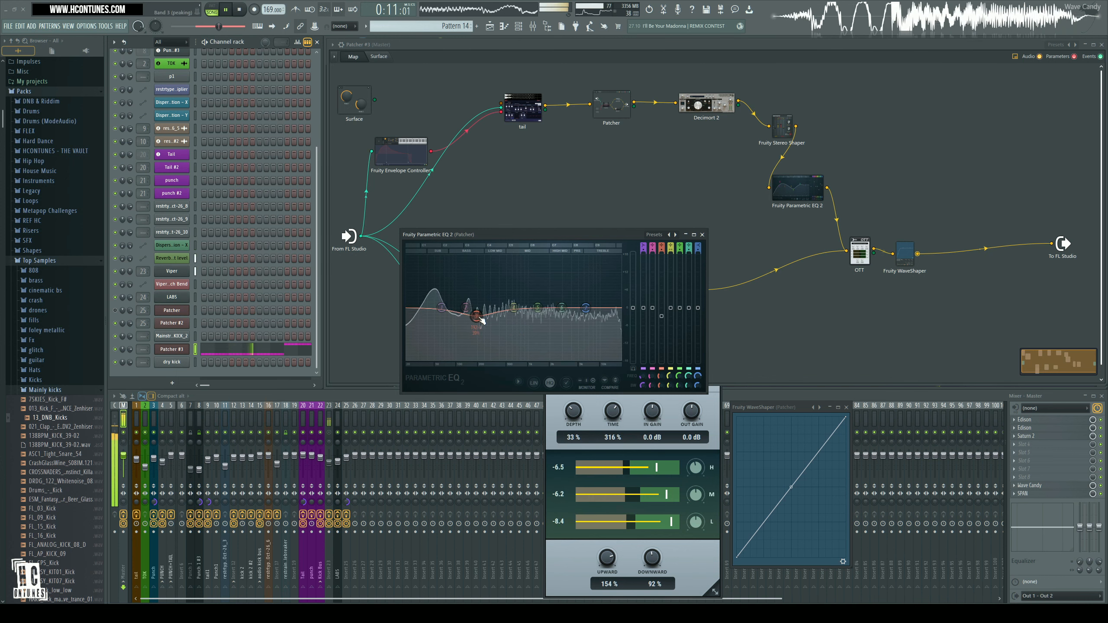
pyautogui.moveTo(471, 328); pyautogui.dragTo(445, 323)
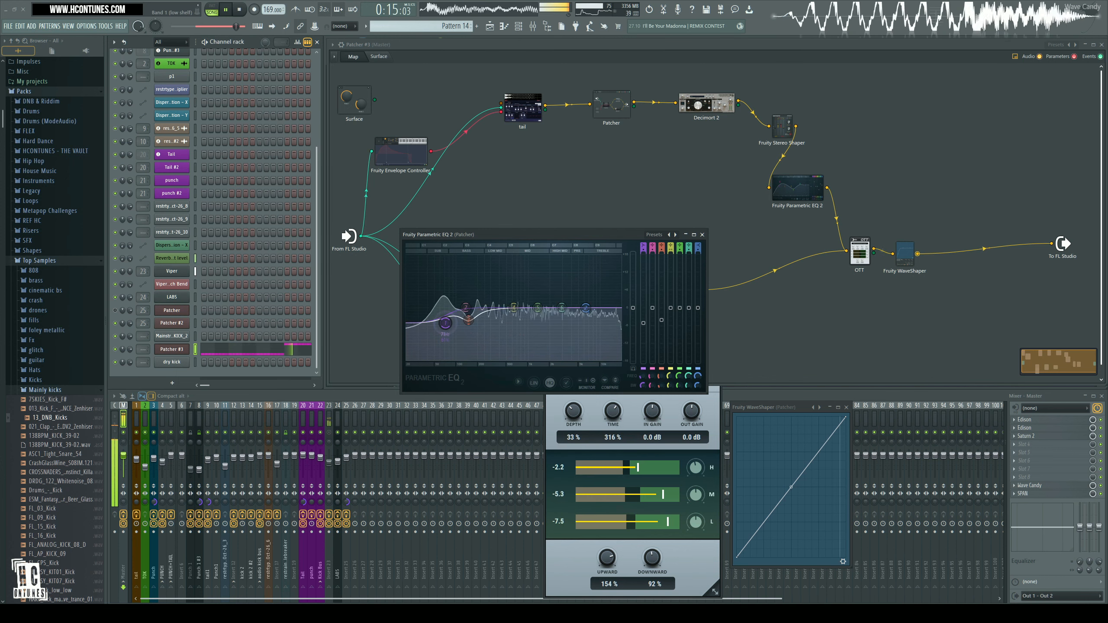
# - Dip the tail's mid frequencies slightly with the green band in Fruity Parametric EQ 2, close the EQ and stop playback
pyautogui.moveTo(539, 308)
pyautogui.mouseDown()
pyautogui.moveTo(541, 328)
pyautogui.moveTo(544, 312)
pyautogui.mouseUp()
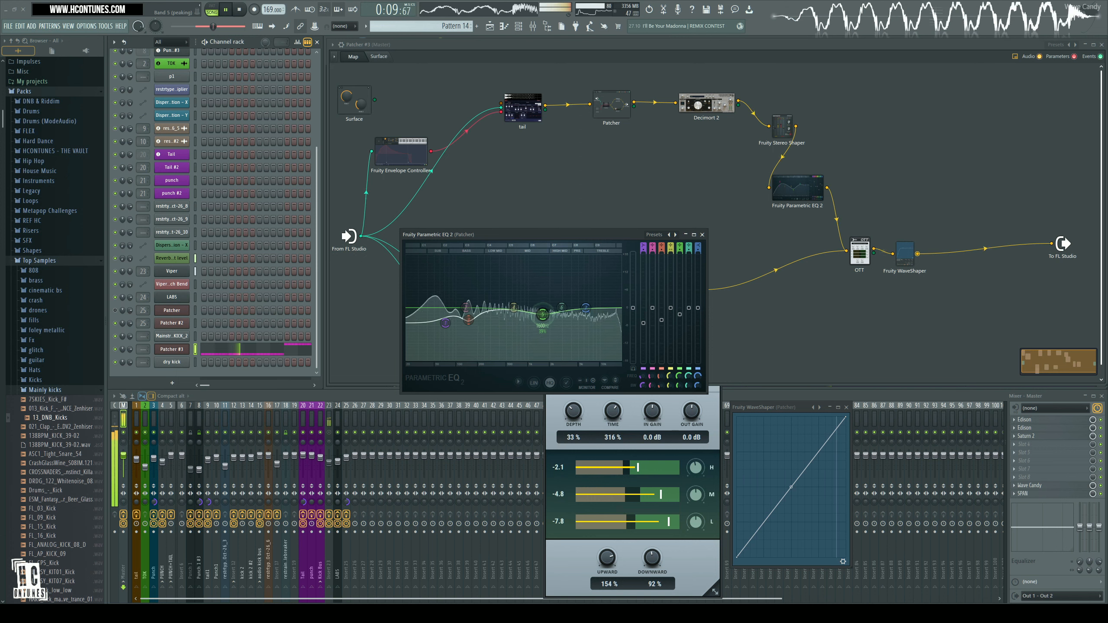
pyautogui.moveTo(633, 309); pyautogui.dragTo(633, 310)
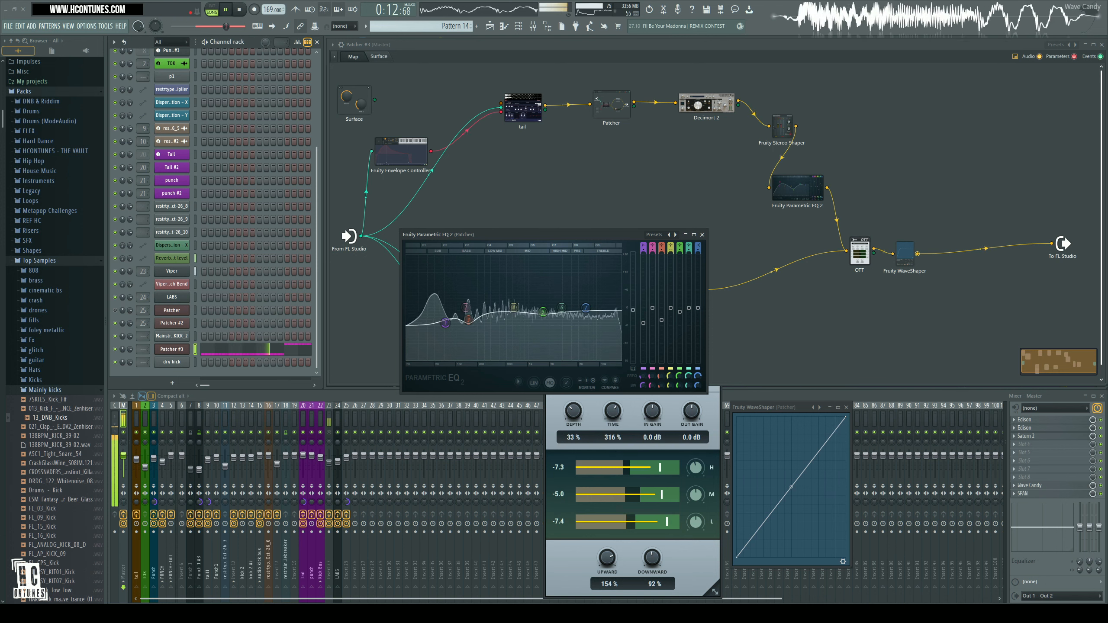
pyautogui.click(703, 235)
pyautogui.press('space')
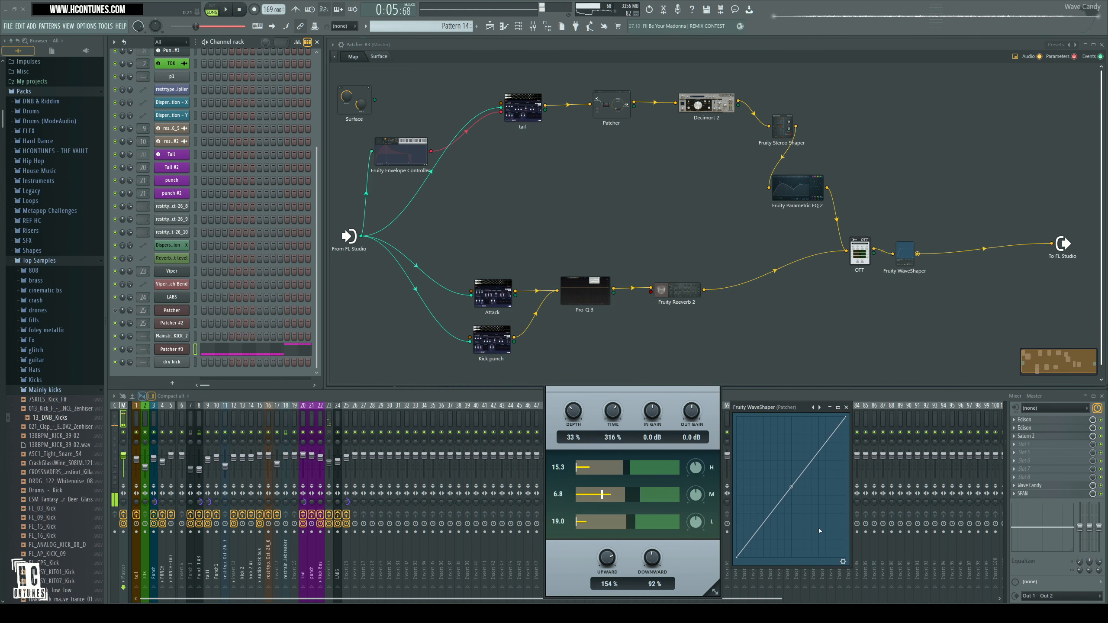
# - Enlarge the Fruity WaveShaper window, lower the curve's end point to flatten the loudest range and play the kick
pyautogui.moveTo(768, 408); pyautogui.dragTo(788, 311)
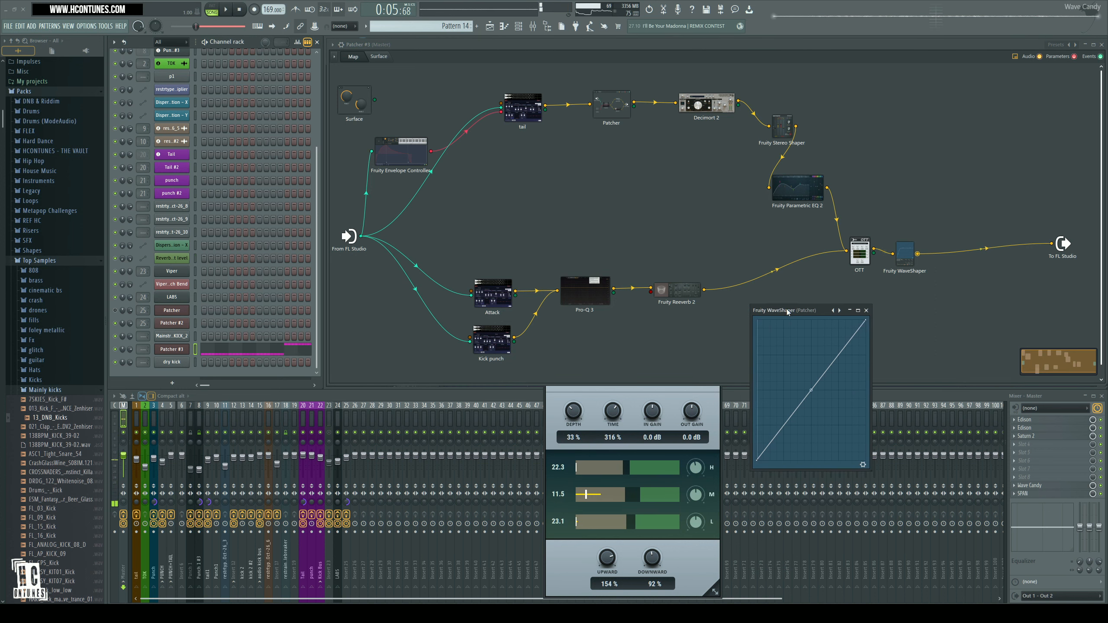
pyautogui.moveTo(869, 471); pyautogui.dragTo(958, 554)
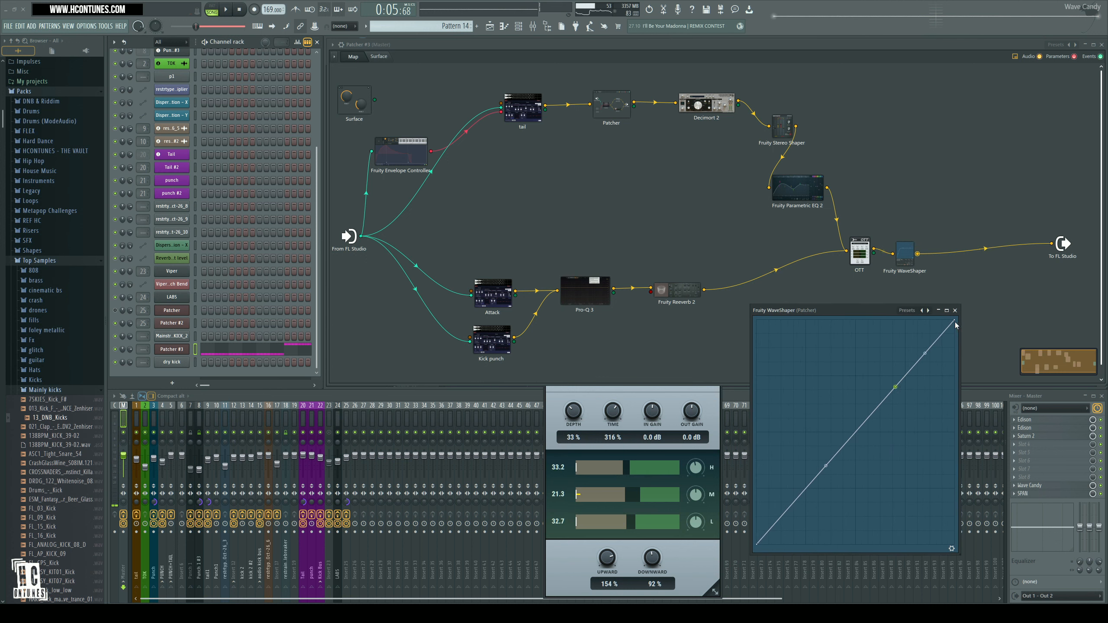
pyautogui.moveTo(954, 321); pyautogui.dragTo(955, 376)
pyautogui.press('space')
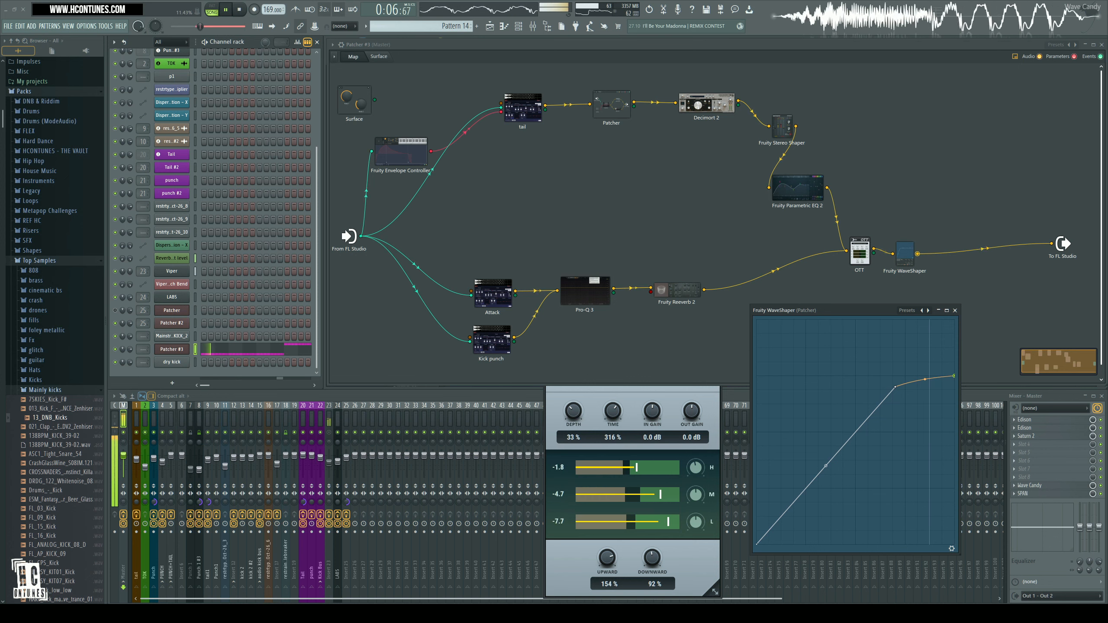
# - Reveal Fruity WaveShaper's control section, stop playback and close both the WaveShaper and OTT windows
pyautogui.click(952, 549)
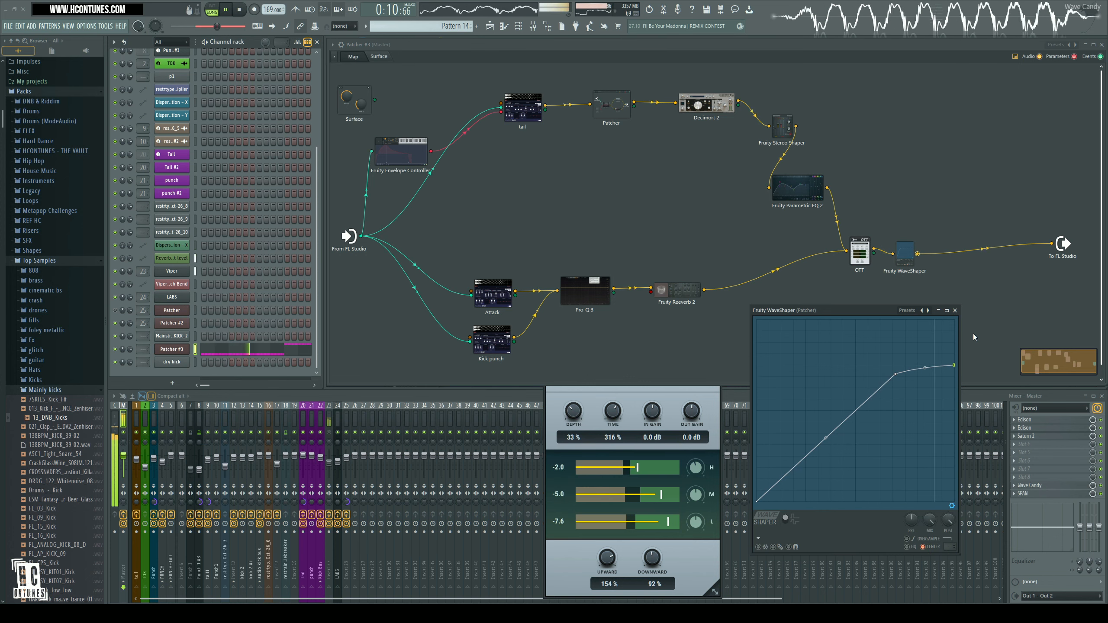
pyautogui.press('space')
pyautogui.press('Escape')
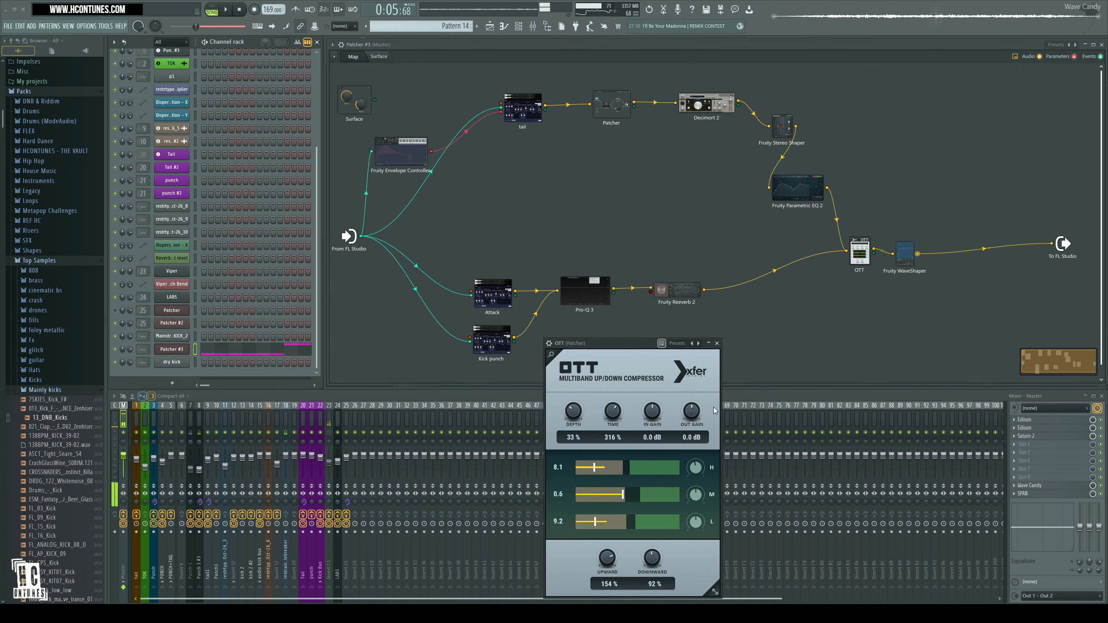
pyautogui.click(717, 344)
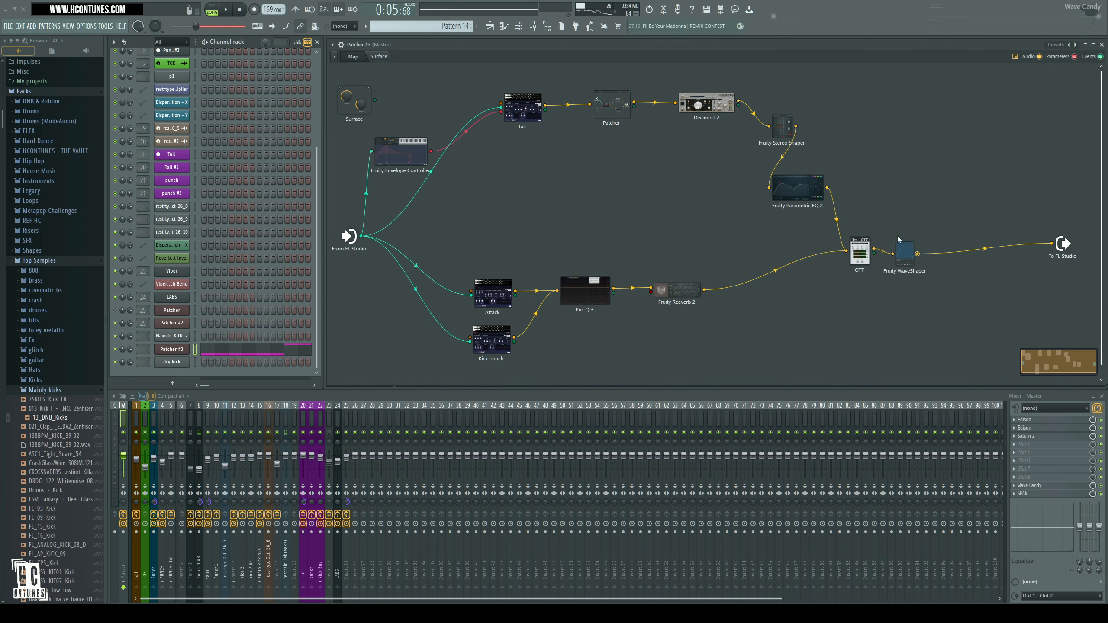
# - Add Saturn 2 between Fruity WaveShaper and the FL Studio output and open its editor
pyautogui.rightClick(922, 196)
pyautogui.click(937, 165)
pyautogui.write('satu')
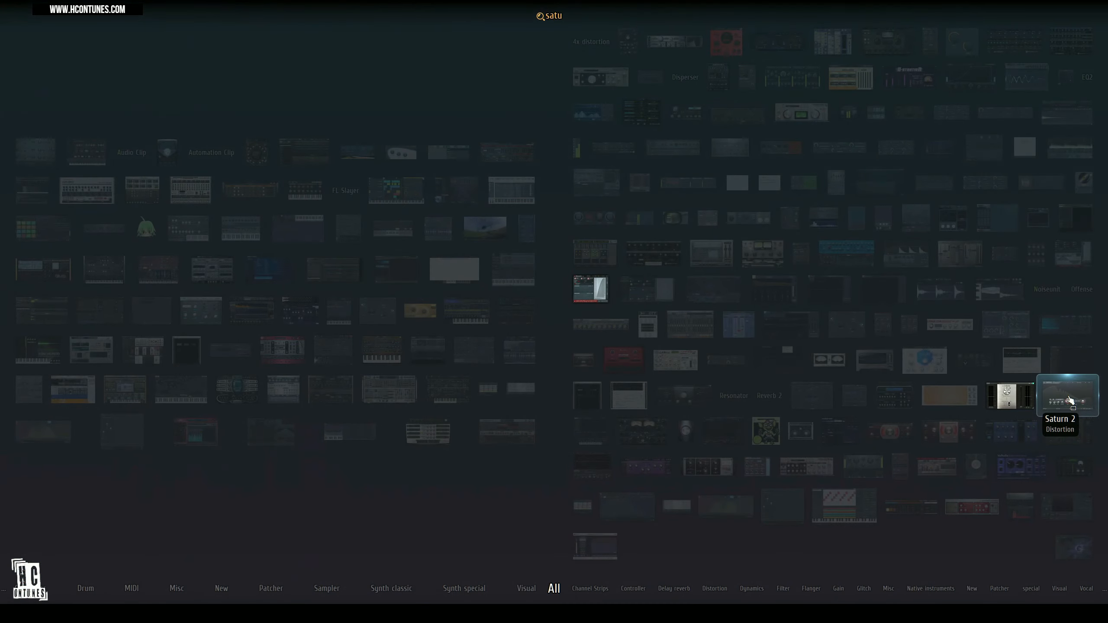
pyautogui.moveTo(1069, 401); pyautogui.dragTo(967, 250)
pyautogui.doubleClick(969, 247)
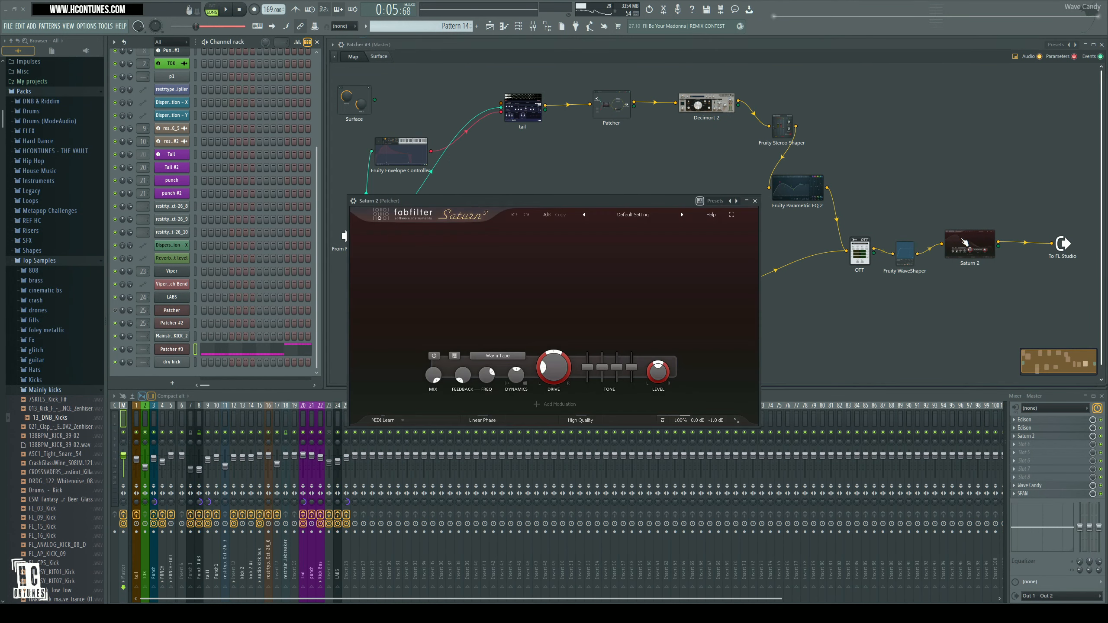
# - Load the Hip Hop Puncher mastering preset from Saturn 2's V1 preset folder and move the plugin window clear of the chain
pyautogui.click(626, 215)
pyautogui.moveTo(641, 298)
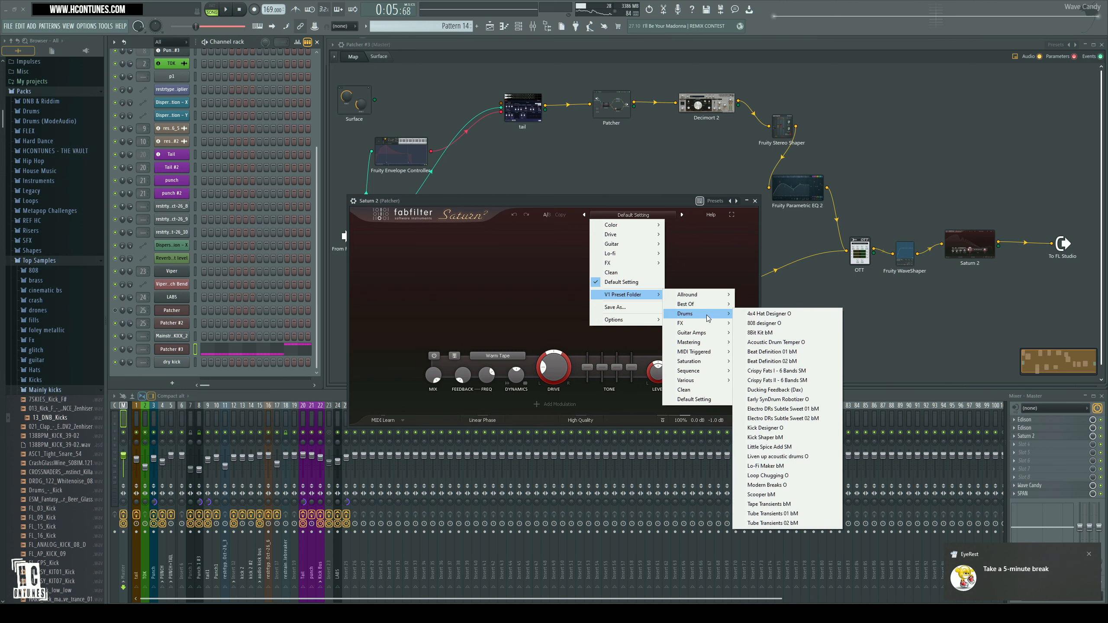
pyautogui.moveTo(707, 345)
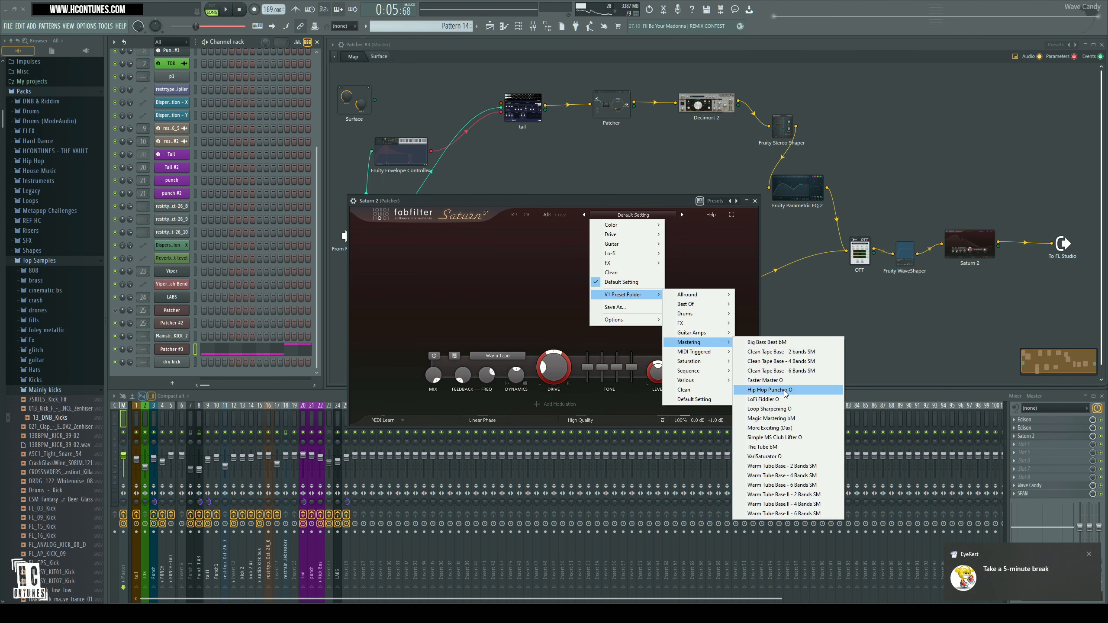
pyautogui.click(802, 392)
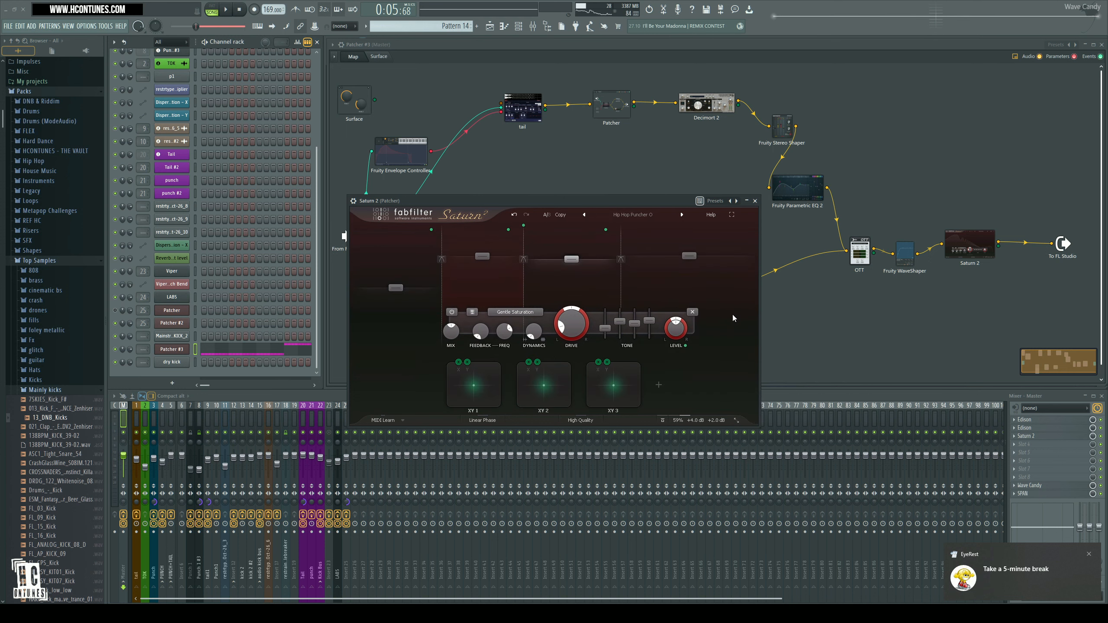
pyautogui.moveTo(646, 201); pyautogui.dragTo(638, 234)
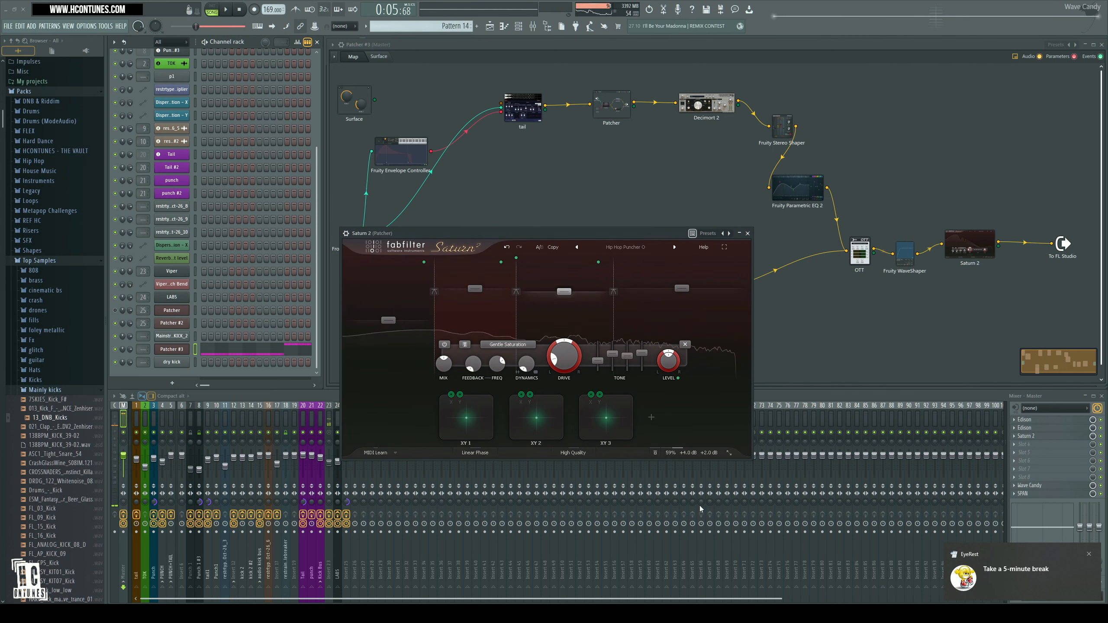
# - Nudge Saturn 2 and the FL Studio output apart to make room, and add the GClip plugin to the map
pyautogui.click(991, 264)
pyautogui.moveTo(1059, 247); pyautogui.dragTo(1071, 253)
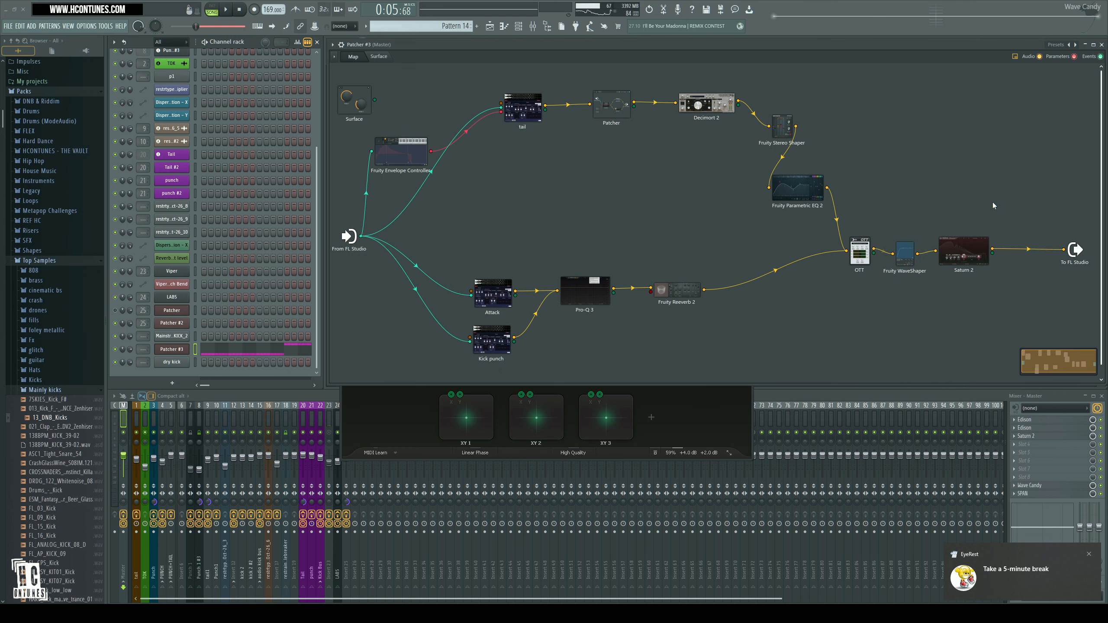
pyautogui.press('F8')
pyautogui.write('gcl')
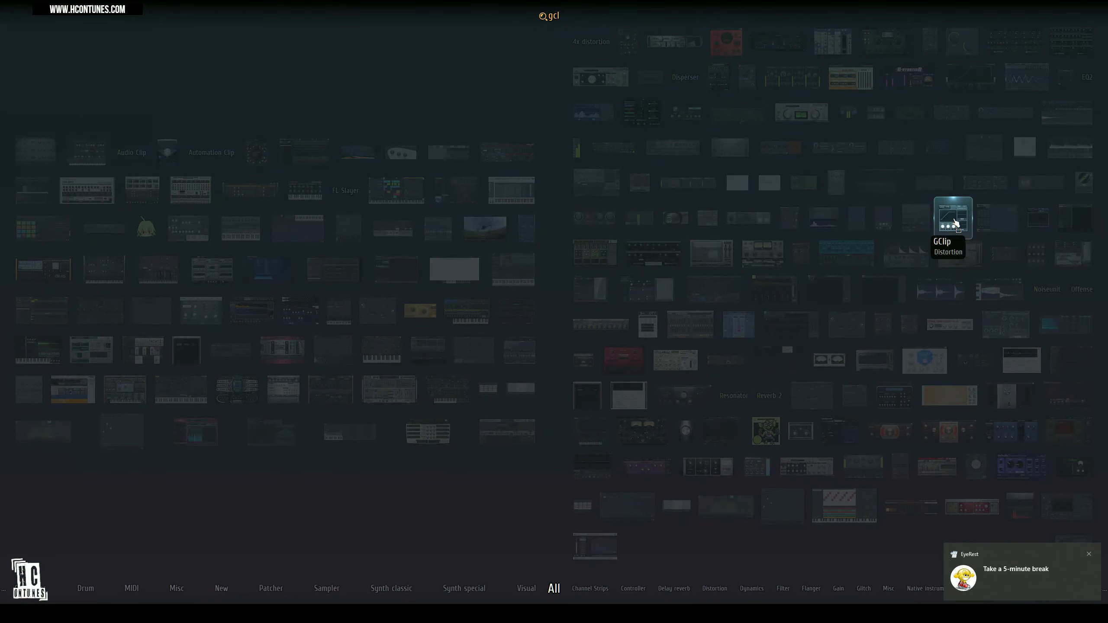
pyautogui.click(955, 221)
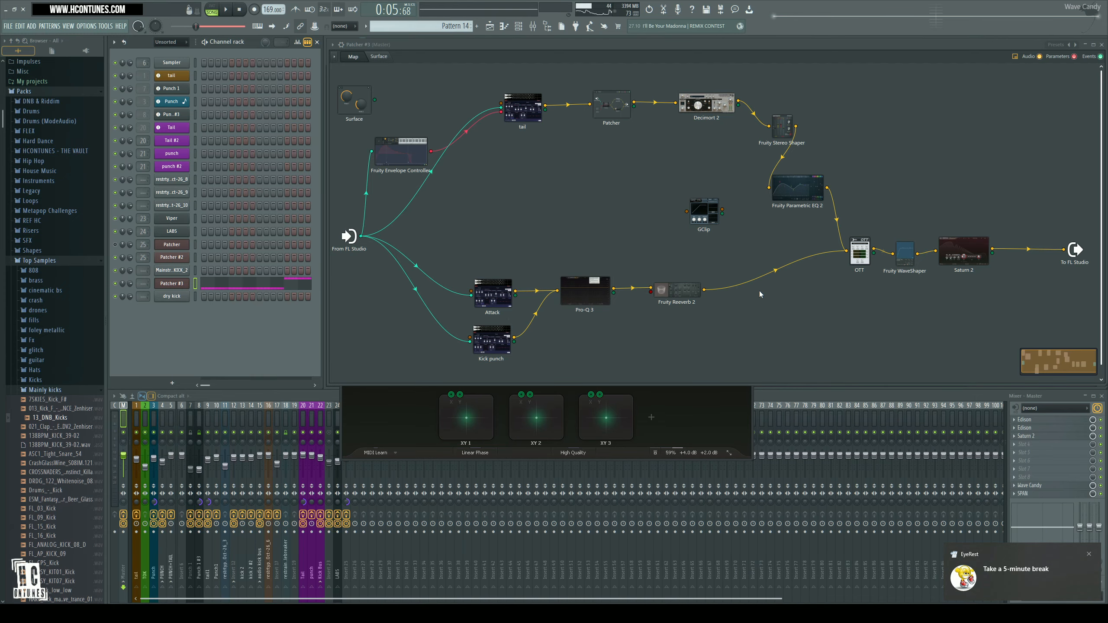
# - Wire GClip between Saturn 2 and the FL Studio output and set its clip level to 93%
pyautogui.moveTo(695, 213); pyautogui.dragTo(1032, 207)
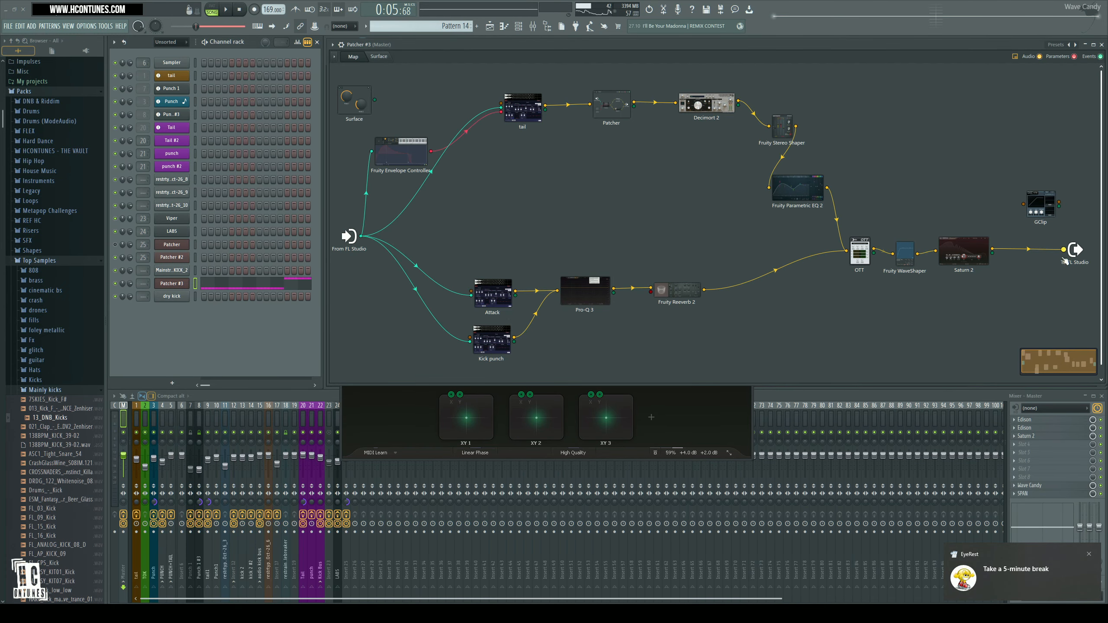
pyautogui.moveTo(1064, 250)
pyautogui.mouseDown()
pyautogui.moveTo(1021, 217)
pyautogui.moveTo(1023, 204)
pyautogui.moveTo(1049, 217)
pyautogui.moveTo(1063, 250)
pyautogui.mouseUp()
pyautogui.click(1024, 199)
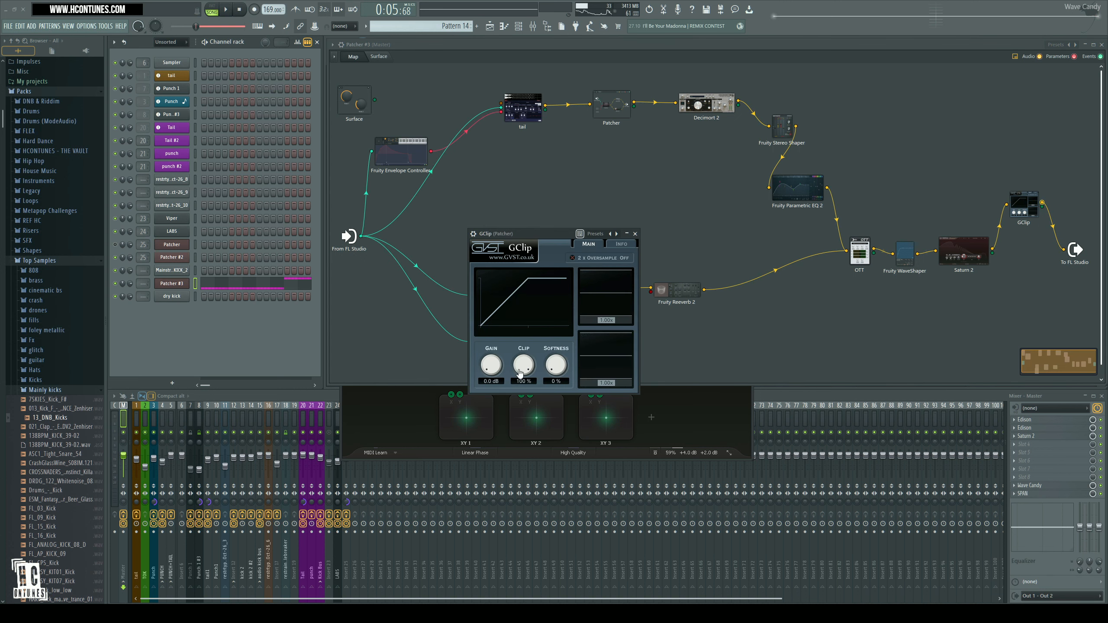
pyautogui.moveTo(520, 373); pyautogui.dragTo(520, 379)
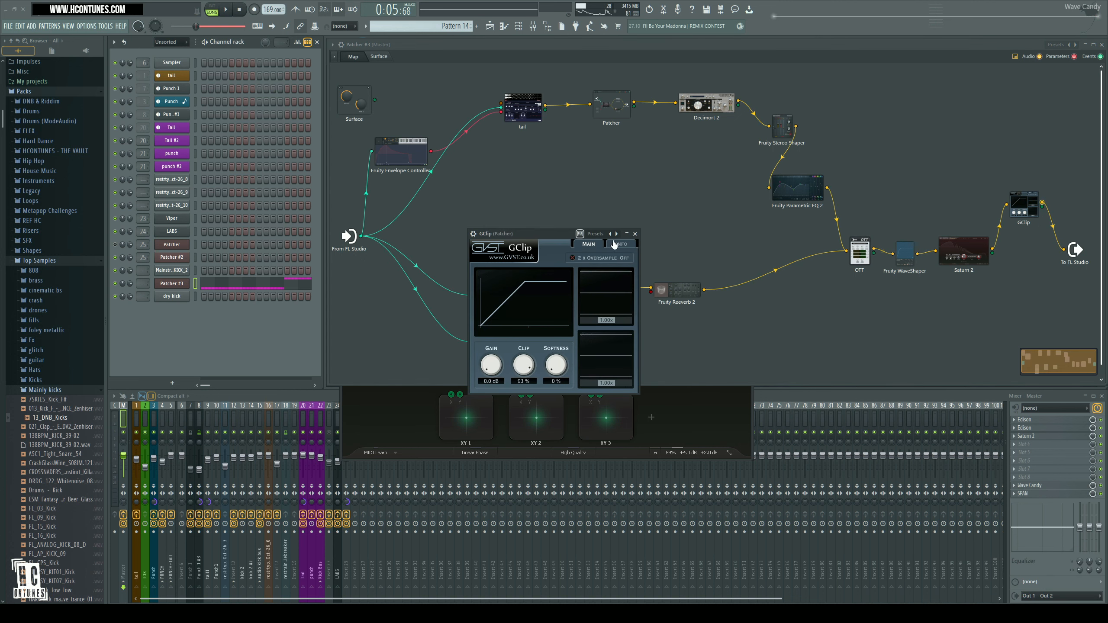
# - Lower Saturn 2's overall mix to about 17% while auditioning the kick, and close the plugin
pyautogui.click(965, 264)
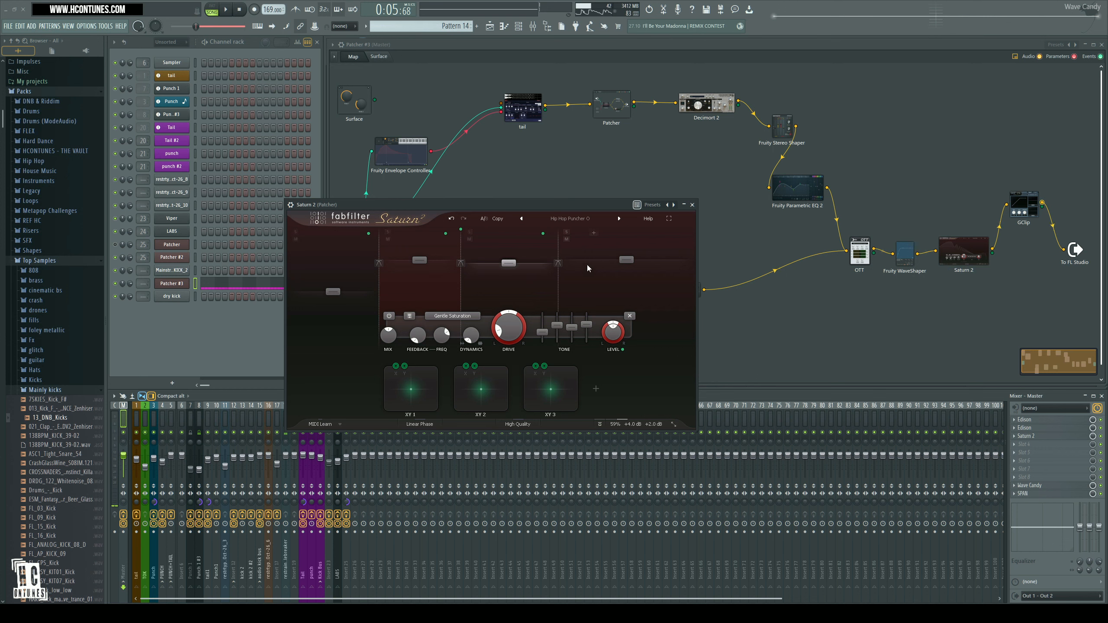
pyautogui.moveTo(648, 425)
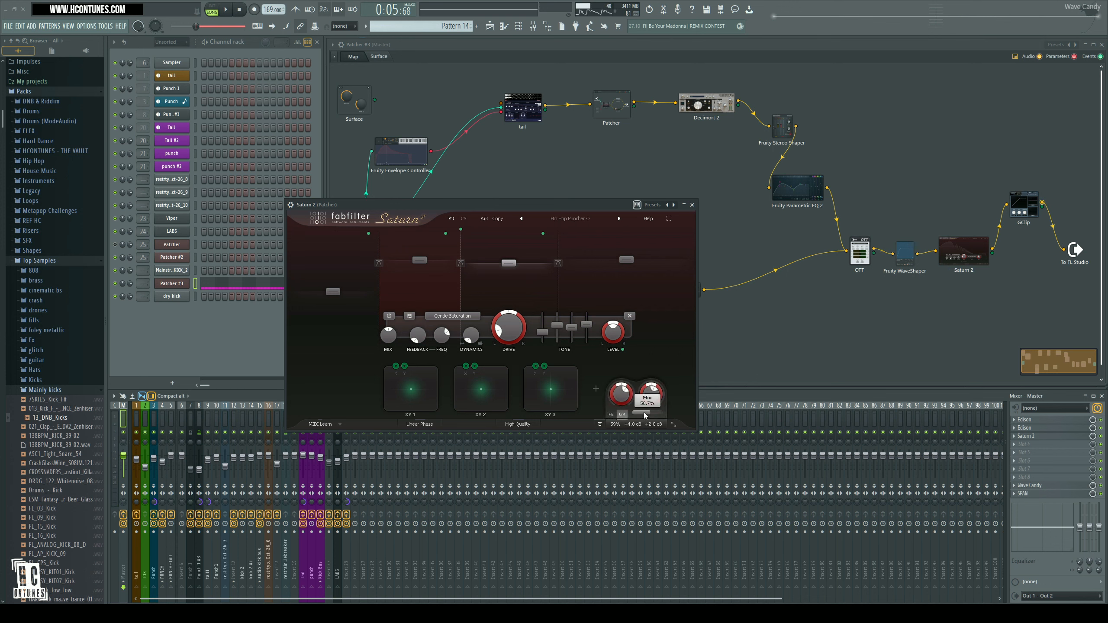
pyautogui.press('space')
pyautogui.moveTo(645, 413); pyautogui.dragTo(466, 488)
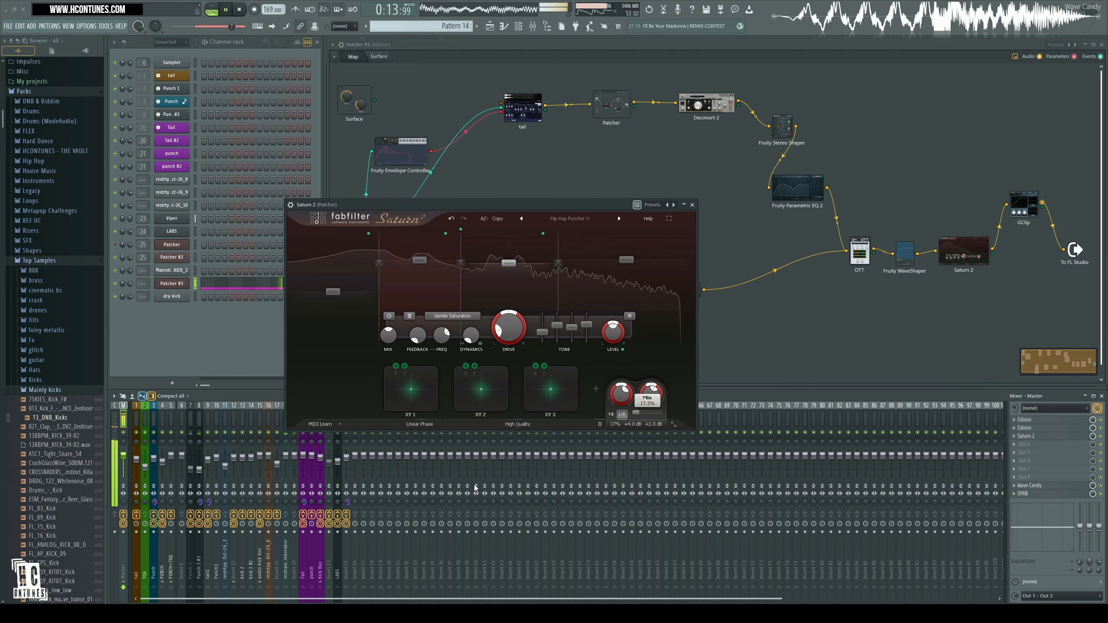
pyautogui.press('space')
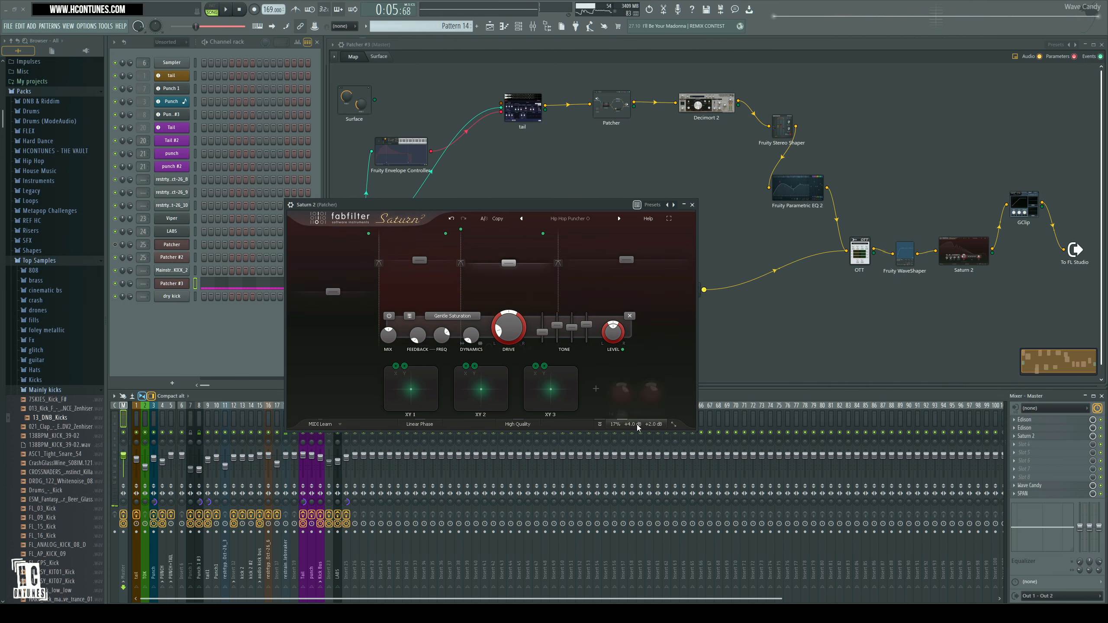
pyautogui.moveTo(636, 412)
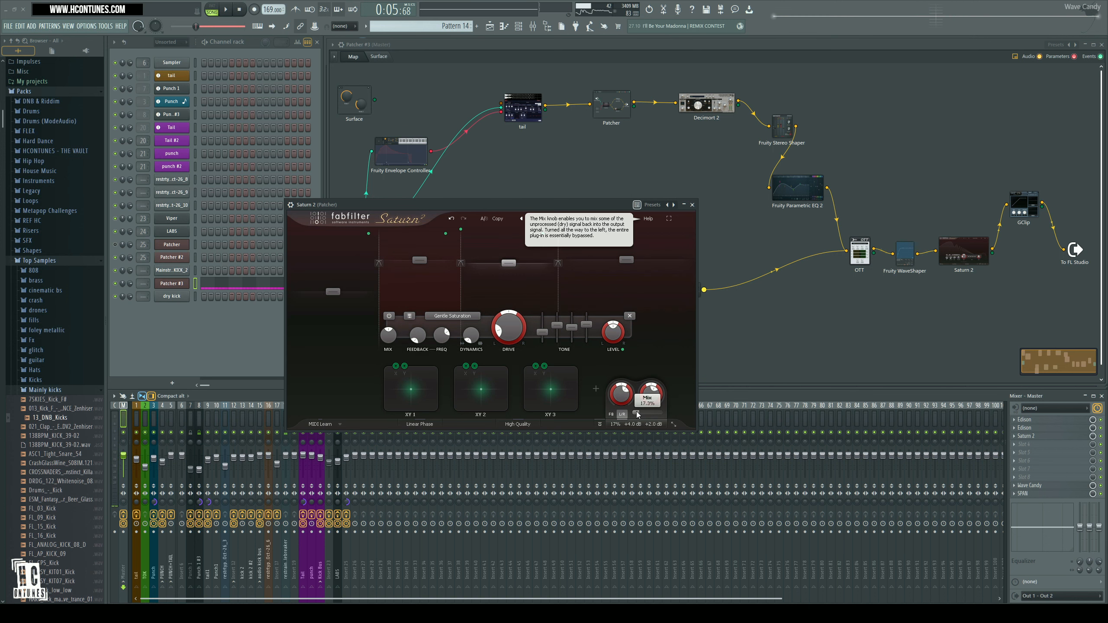
pyautogui.click(692, 205)
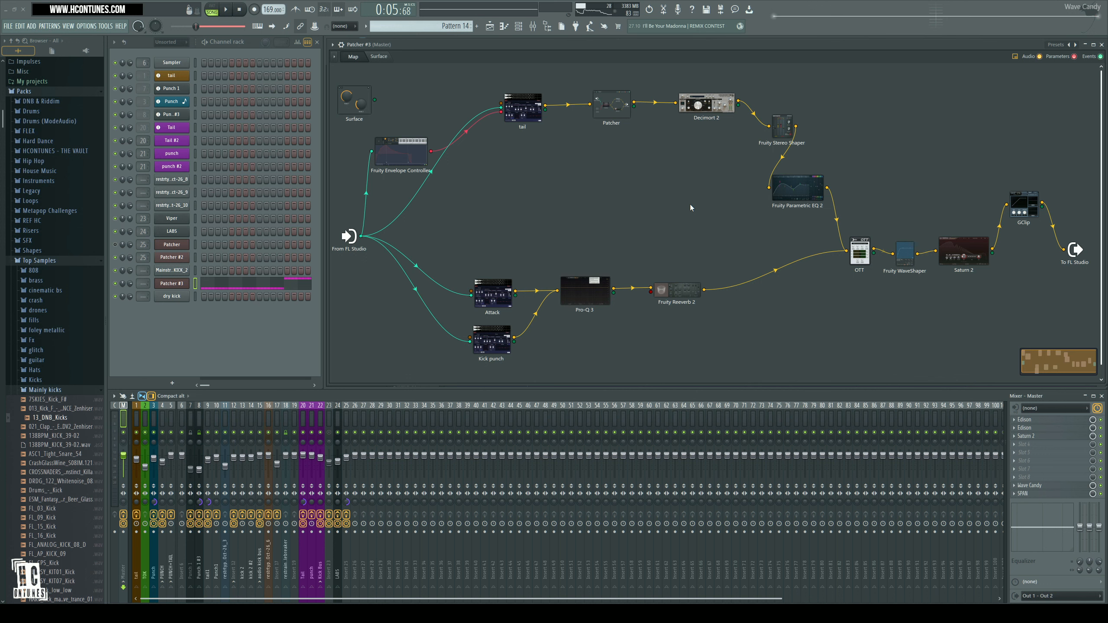
# - Shift OTT, Fruity WaveShaper, Saturn 2 and GClip back into one row, leaving space before the FL Studio output
pyautogui.moveTo(857, 259); pyautogui.dragTo(786, 262)
pyautogui.moveTo(911, 266); pyautogui.dragTo(839, 269)
pyautogui.moveTo(975, 260); pyautogui.dragTo(900, 264)
pyautogui.moveTo(1026, 217); pyautogui.dragTo(954, 265)
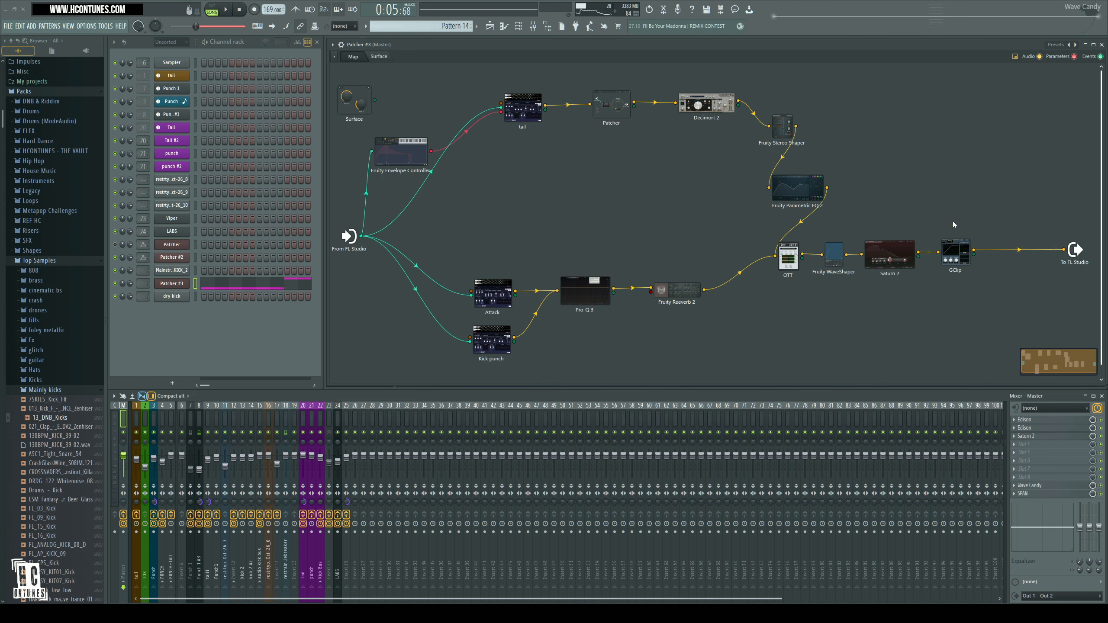
# - Add Devastor 2 between GClip and the FL Studio output and place its editor below the map
pyautogui.press('F8')
pyautogui.write('de')
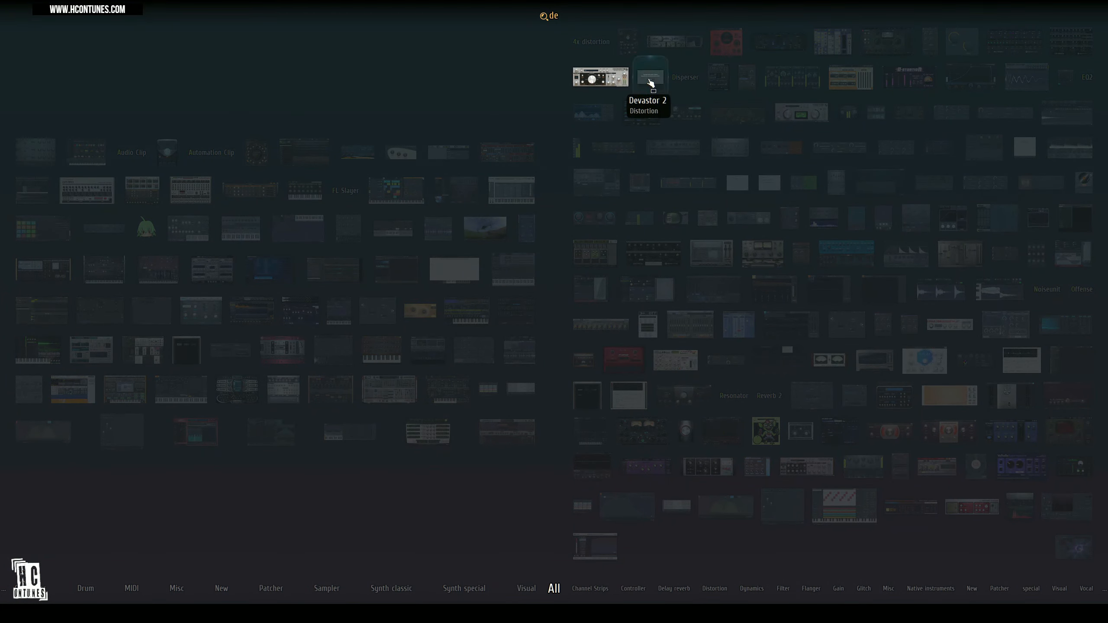
pyautogui.moveTo(650, 82); pyautogui.dragTo(1017, 250)
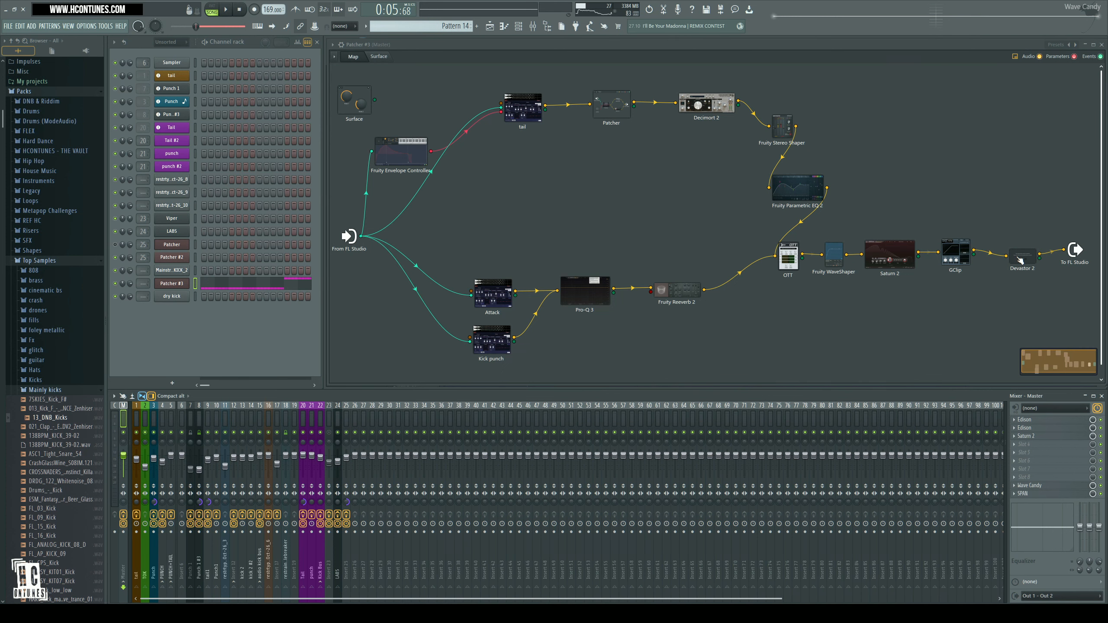
pyautogui.moveTo(524, 239); pyautogui.dragTo(573, 428)
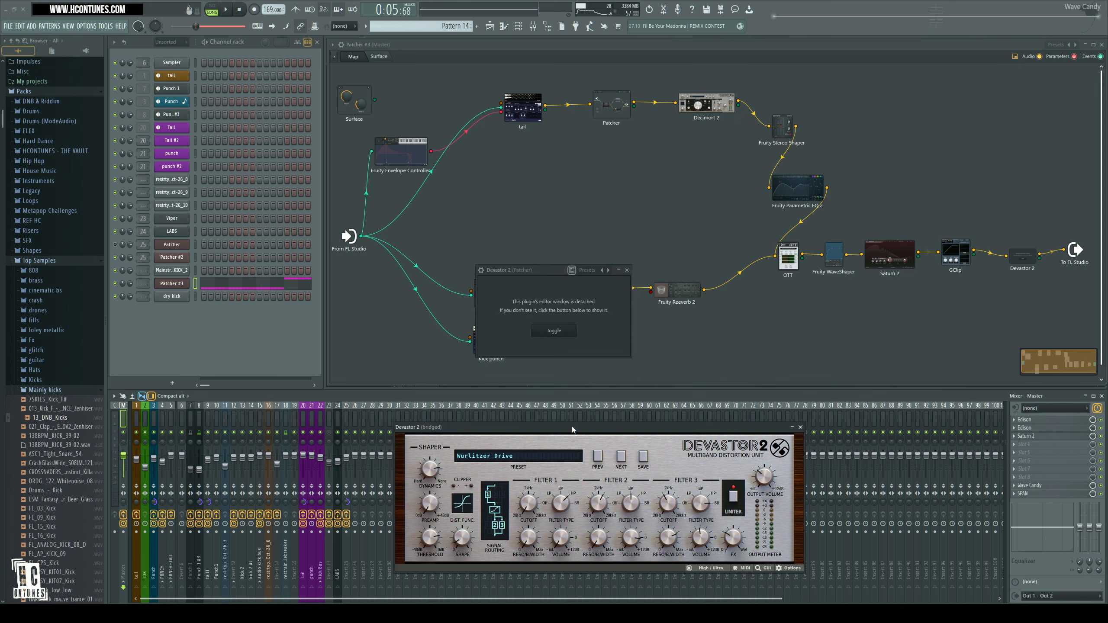
# - Play the kick, bring back Devastor 2's detached editor and adjust its output volume
pyautogui.click(279, 336)
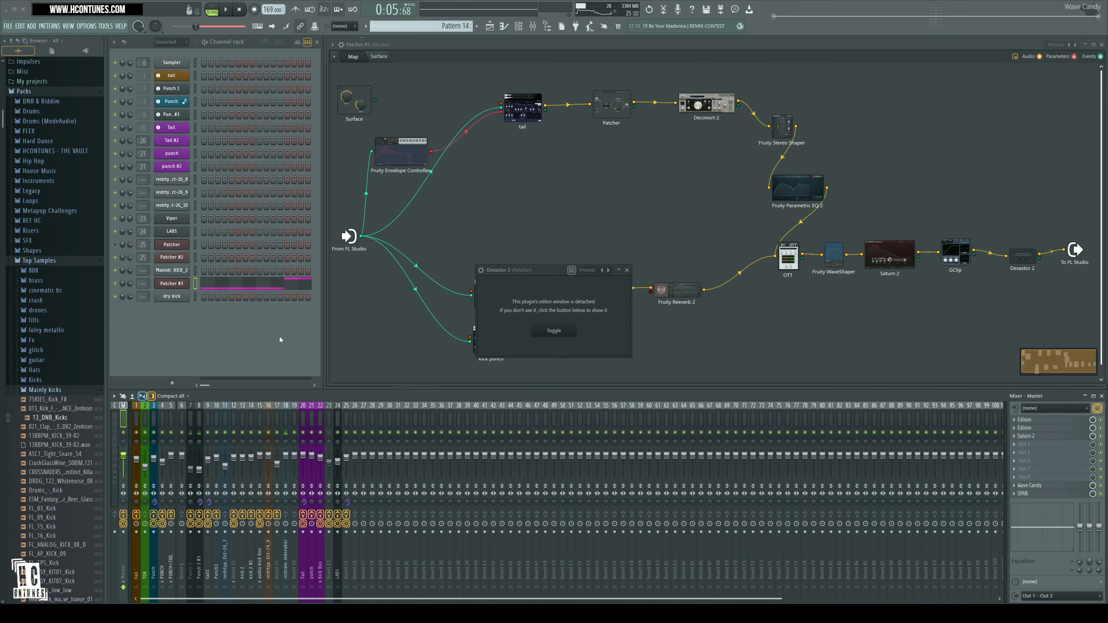
pyautogui.press('space')
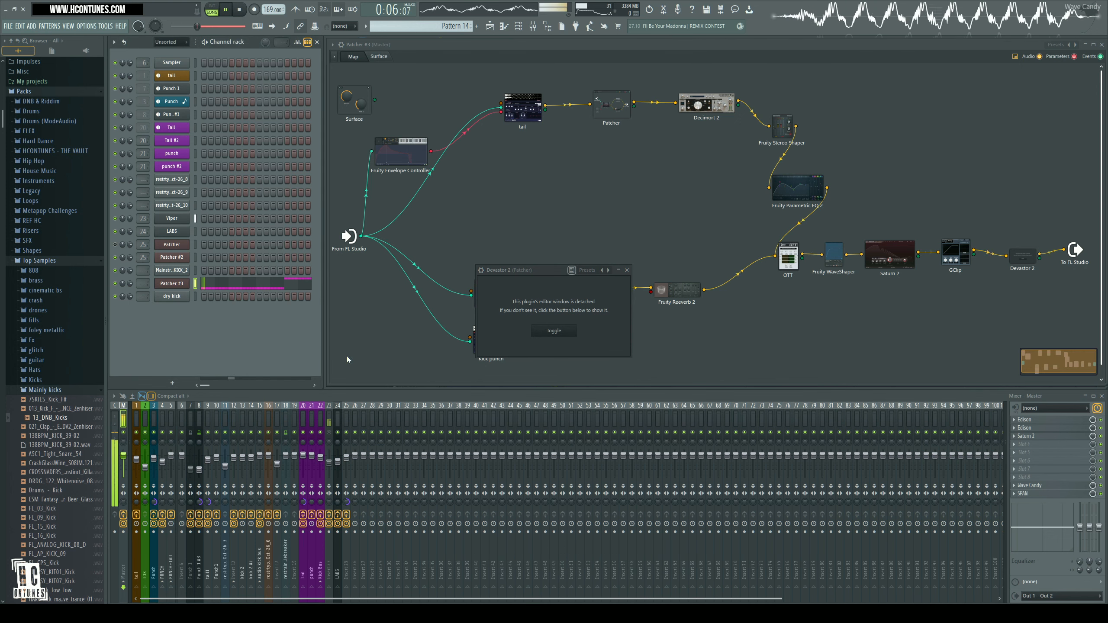
pyautogui.click(562, 332)
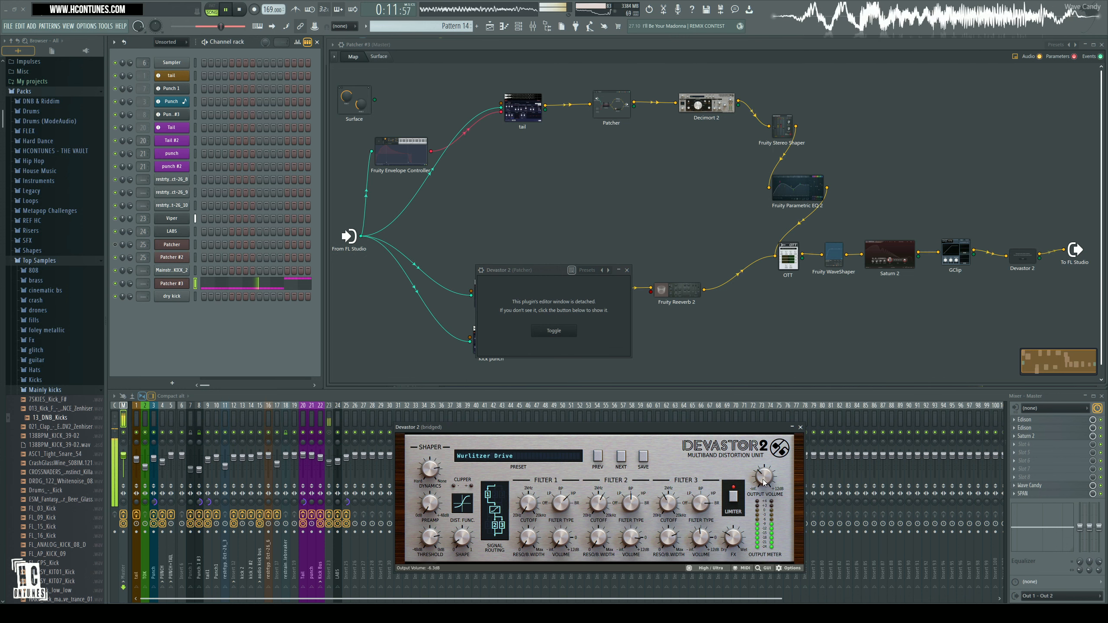
pyautogui.moveTo(764, 483); pyautogui.dragTo(767, 481)
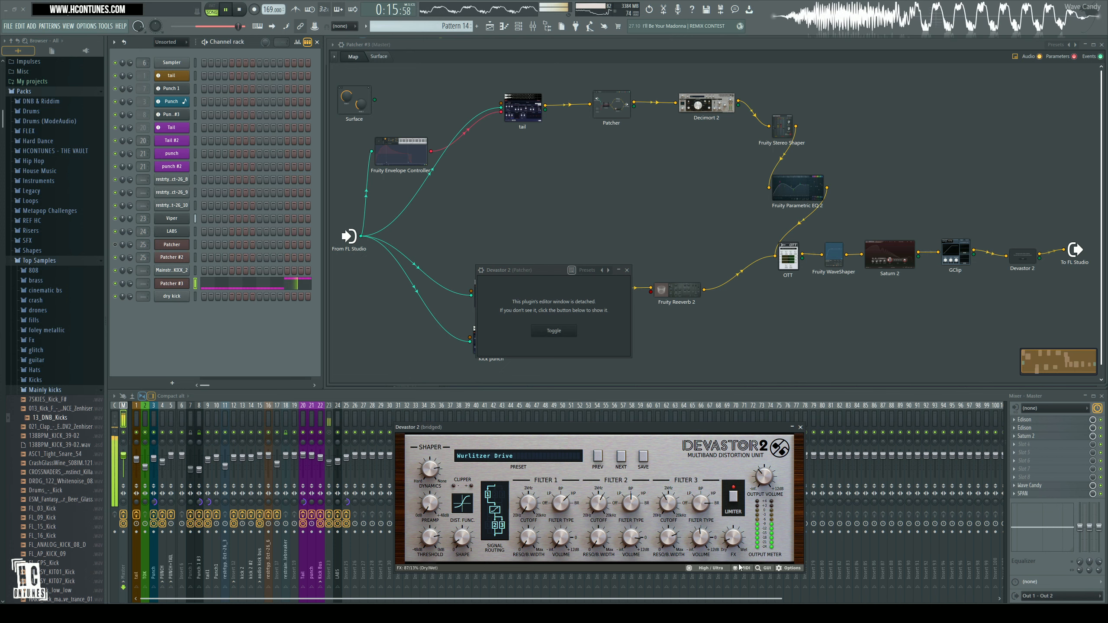
# - Adjust Devastor 2's preamp and set its FX dry/wet balance to about 76/24%, then stop playback and close the plugin
pyautogui.moveTo(739, 566); pyautogui.dragTo(740, 545)
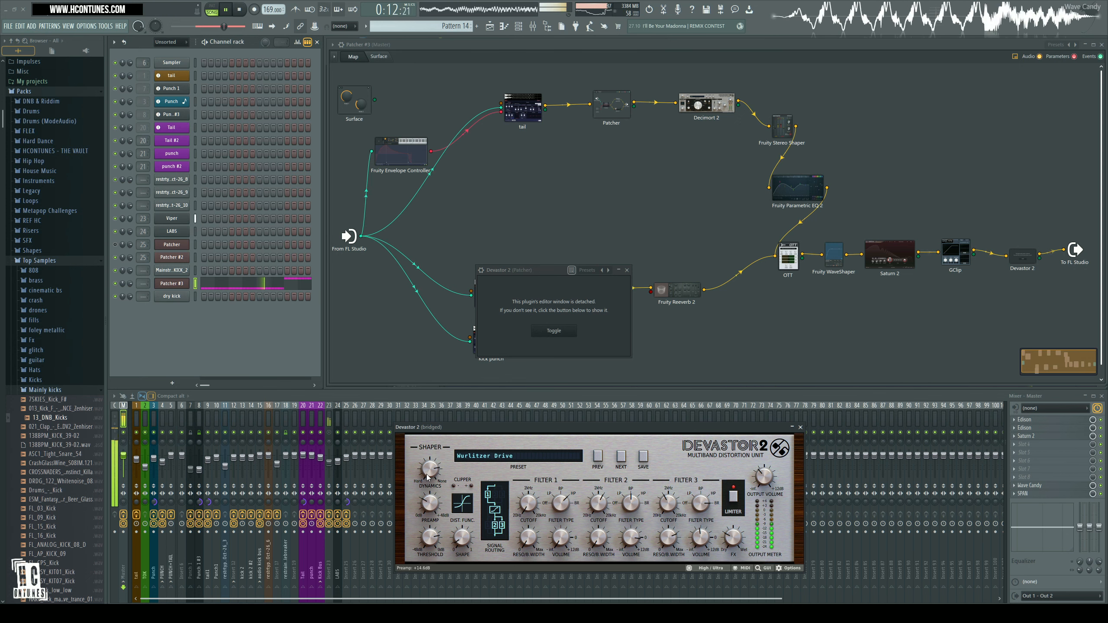
pyautogui.moveTo(427, 474); pyautogui.dragTo(424, 495)
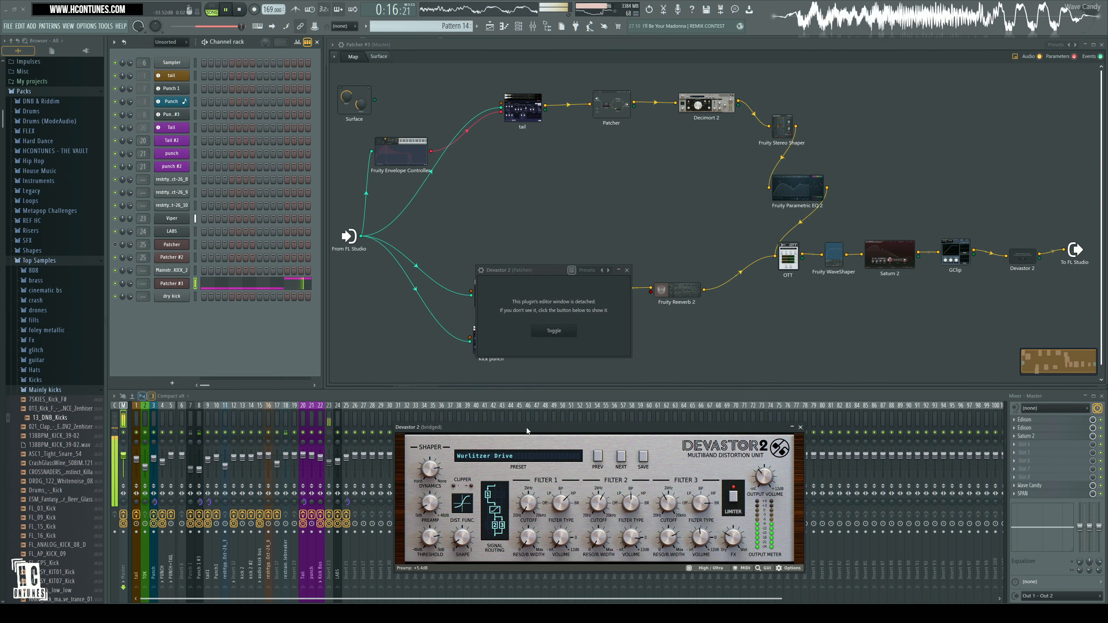
pyautogui.moveTo(527, 428); pyautogui.dragTo(518, 398)
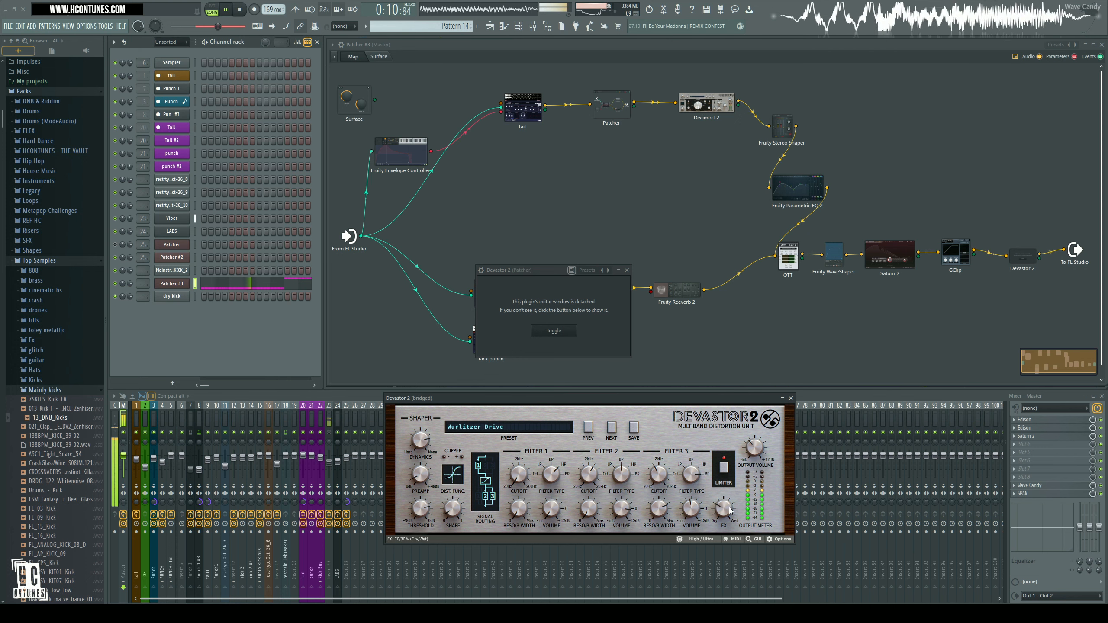
pyautogui.moveTo(730, 511); pyautogui.dragTo(728, 517)
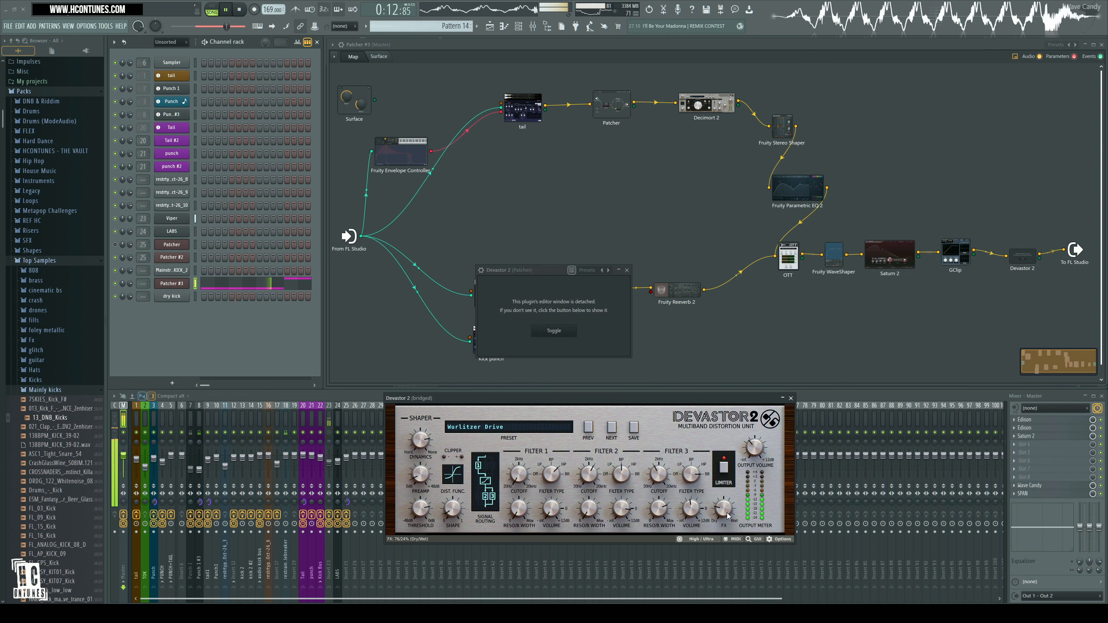
pyautogui.click(192, 343)
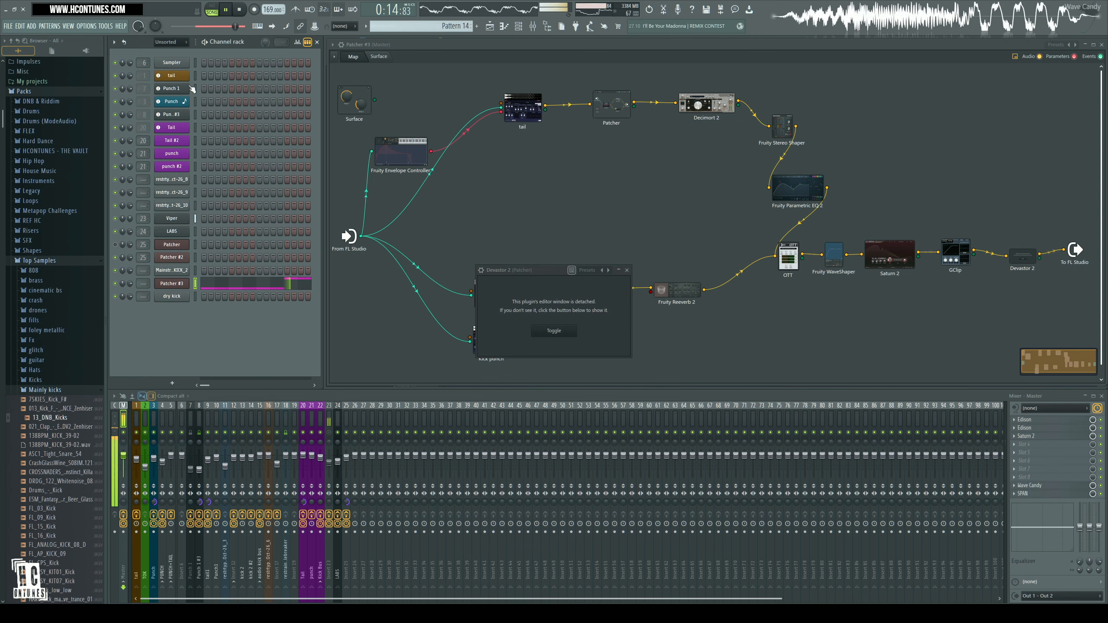
pyautogui.click(226, 10)
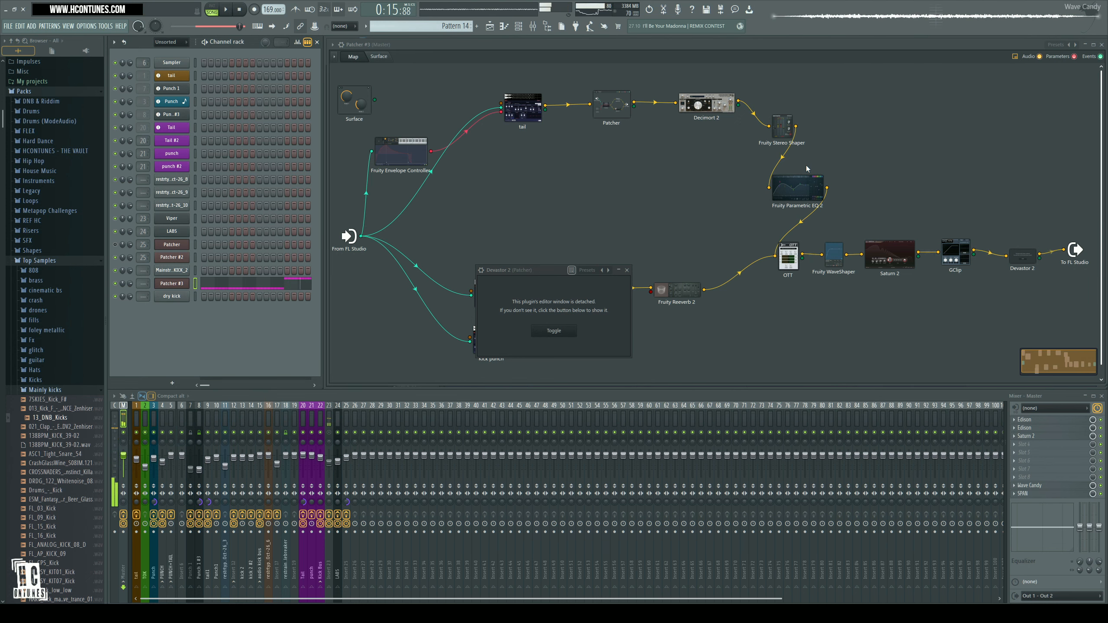
pyautogui.click(627, 270)
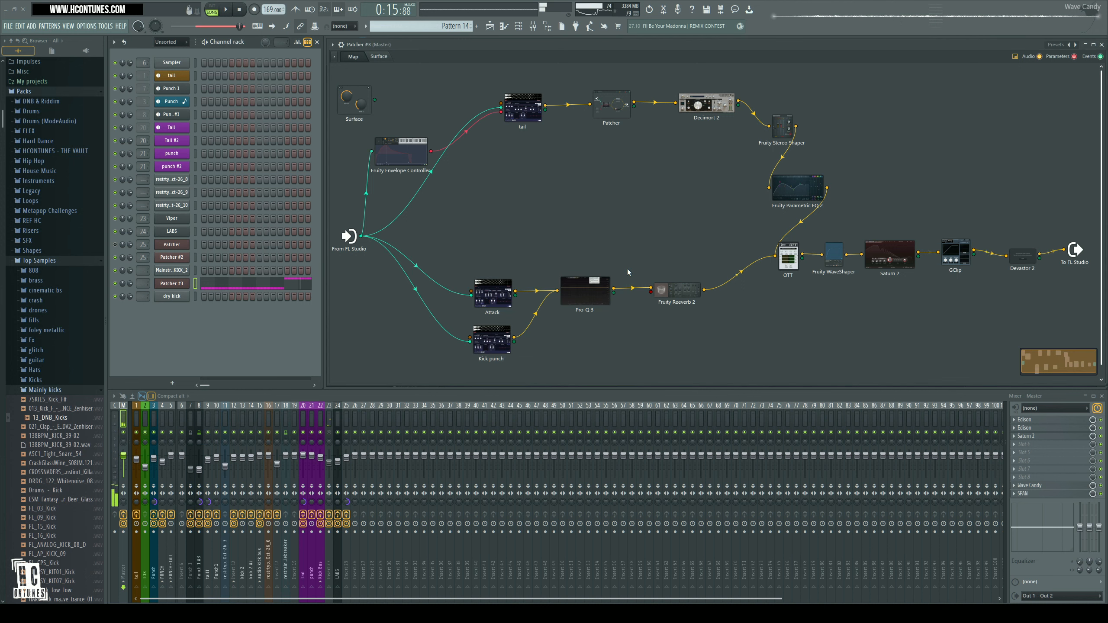
# - Open the tail's Nimble Kick, enable Kick FX with a peak at about 332 Hz, and raise the distortion mix to 41%
pyautogui.doubleClick(537, 115)
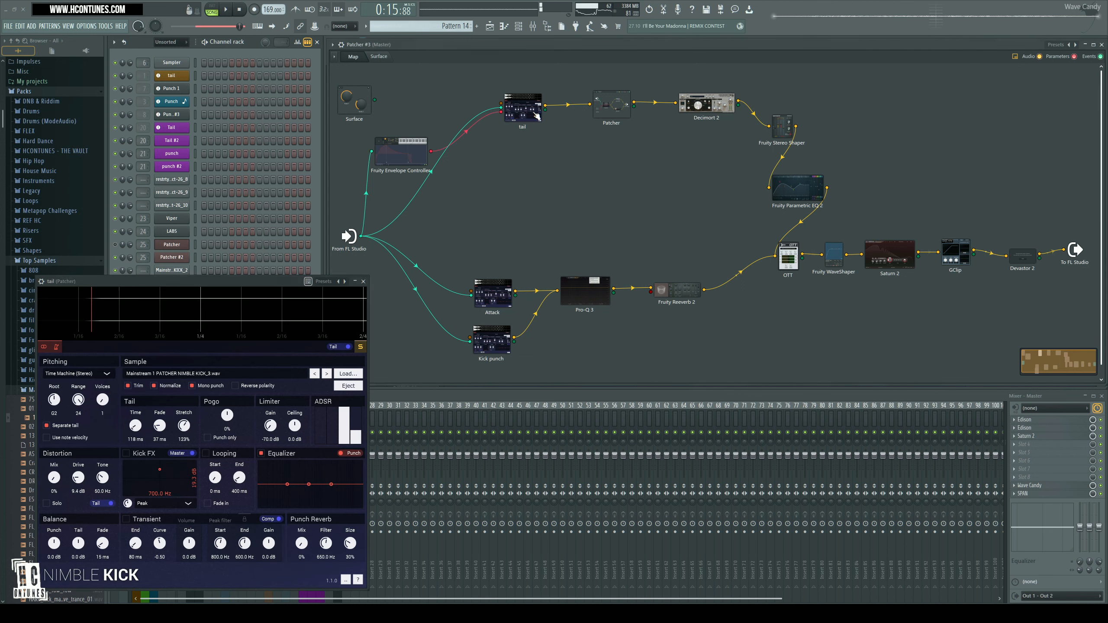
pyautogui.moveTo(193, 281); pyautogui.dragTo(641, 260)
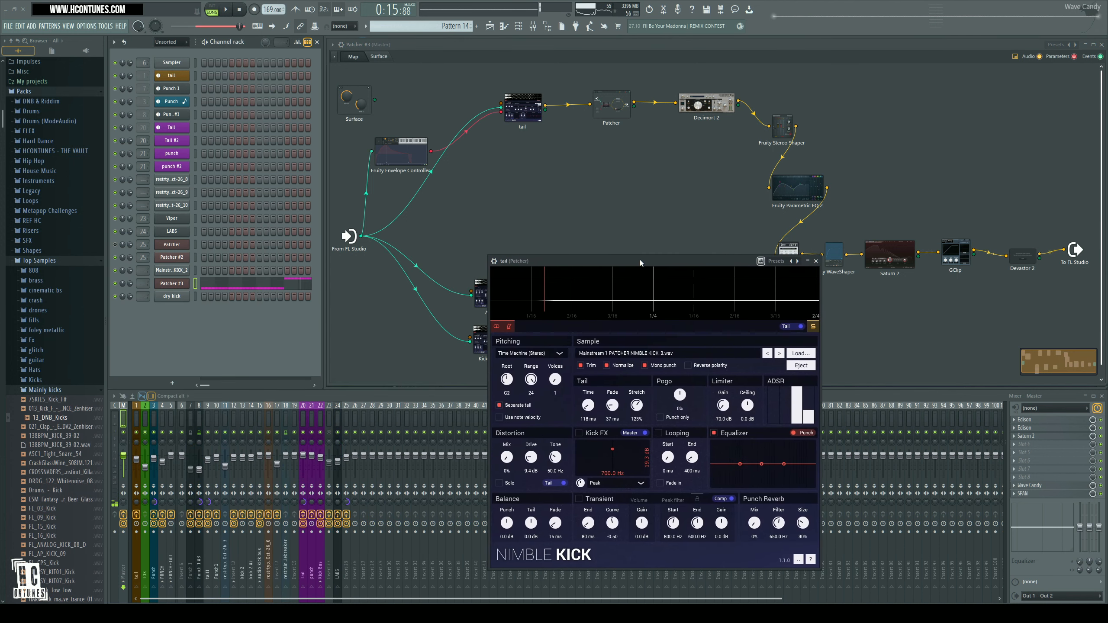
pyautogui.press('space')
pyautogui.click(579, 433)
pyautogui.moveTo(613, 449); pyautogui.dragTo(606, 459)
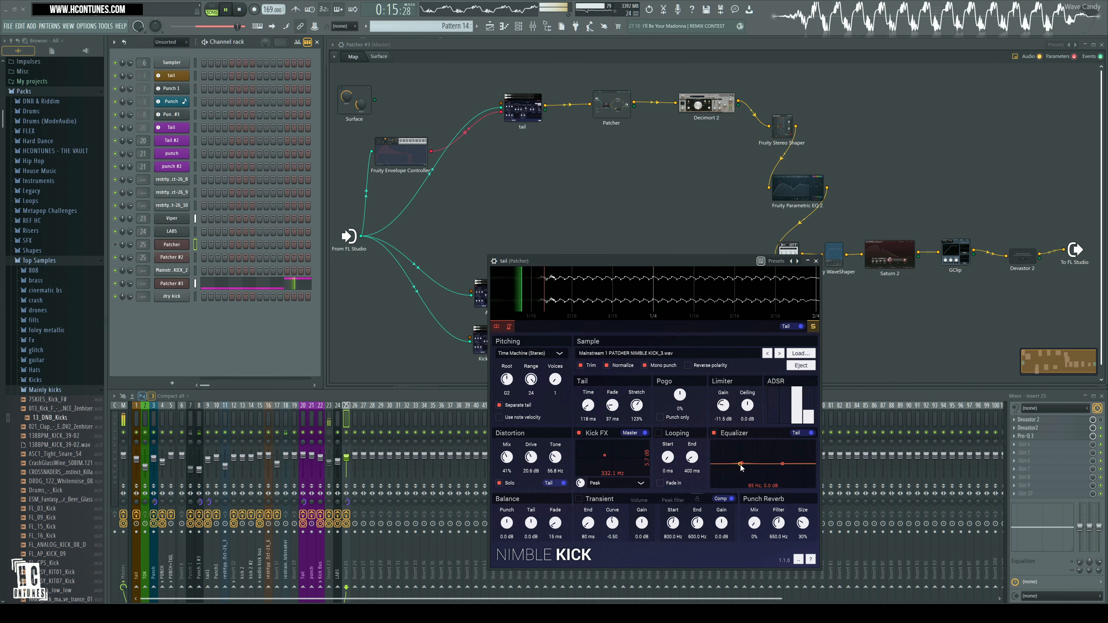
# - Shape the tail's equalizer with a dip in the upper part of its curve, stop playback and close Nimble Kick
pyautogui.moveTo(740, 465)
pyautogui.mouseDown()
pyautogui.moveTo(773, 504)
pyautogui.moveTo(735, 472)
pyautogui.mouseUp()
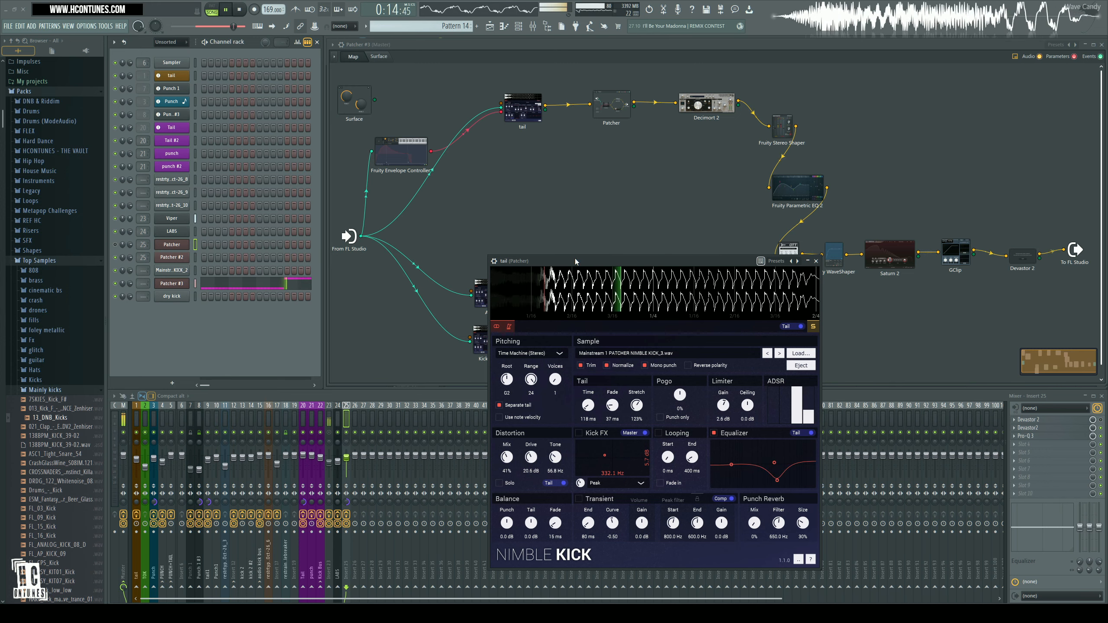
pyautogui.press('space')
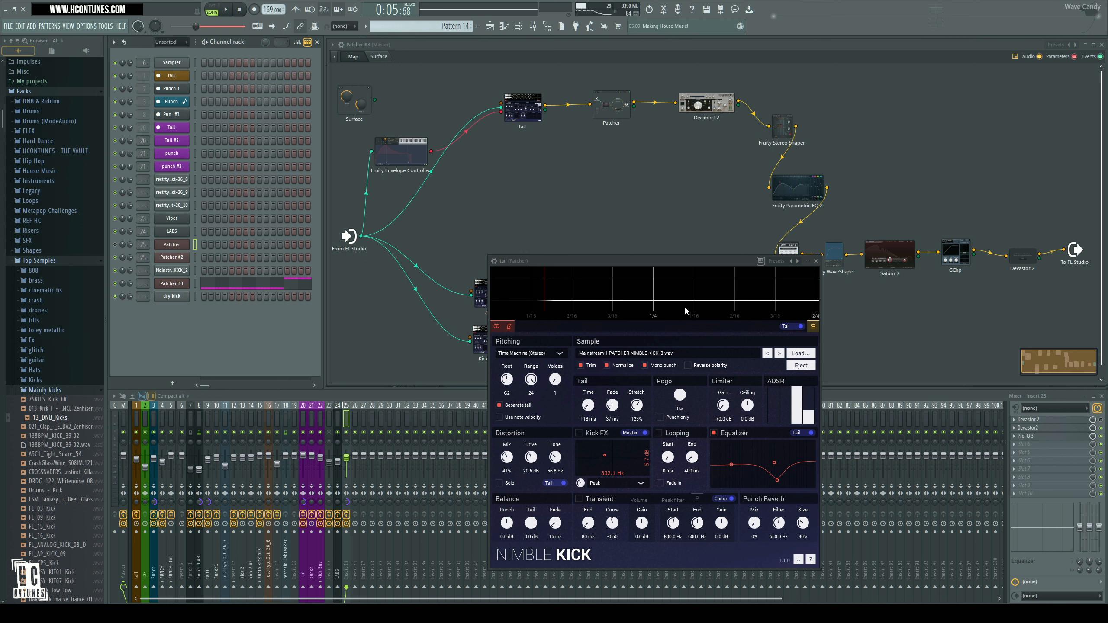
pyautogui.click(816, 261)
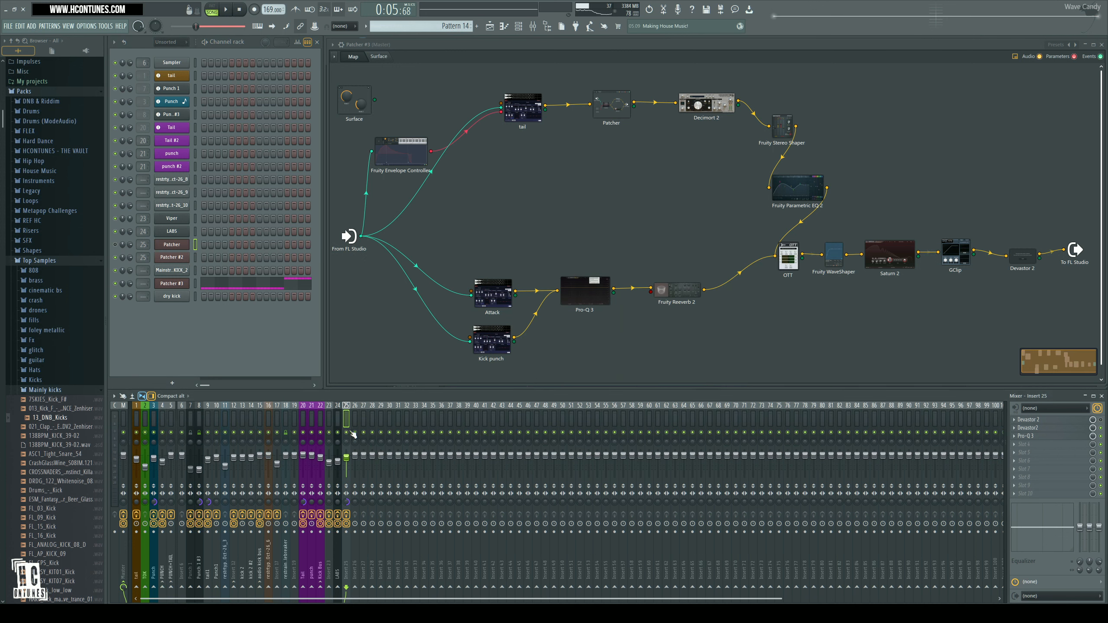
# - Close Patcher and look over the kick pattern clips in the playlist
pyautogui.click(1102, 44)
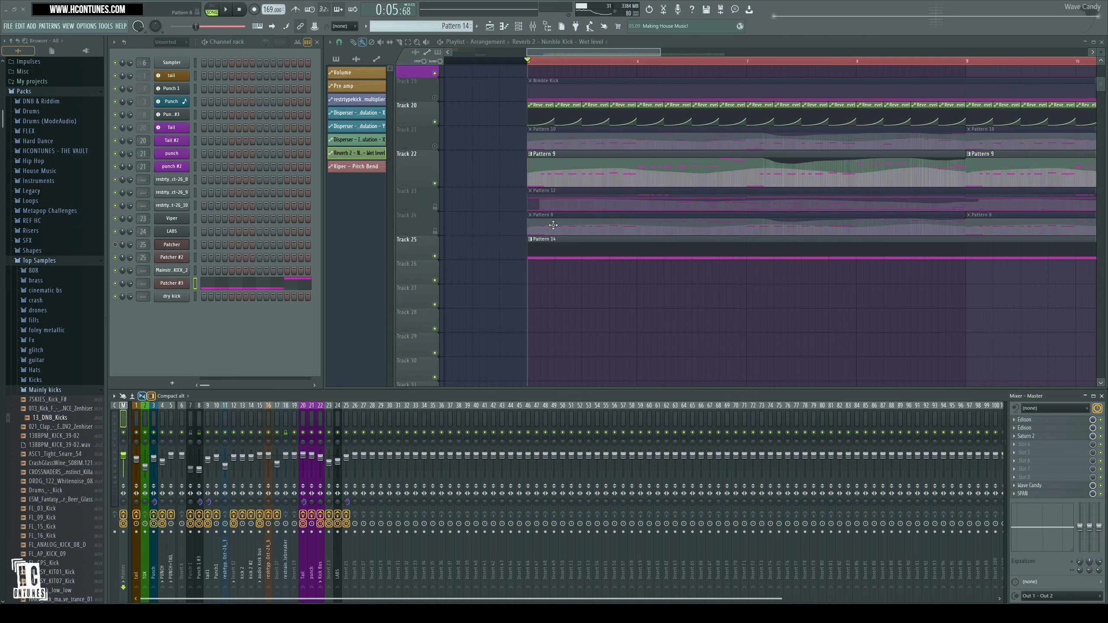
pyautogui.scroll(3, 516, 227)
pyautogui.scroll(-2, 541, 227)
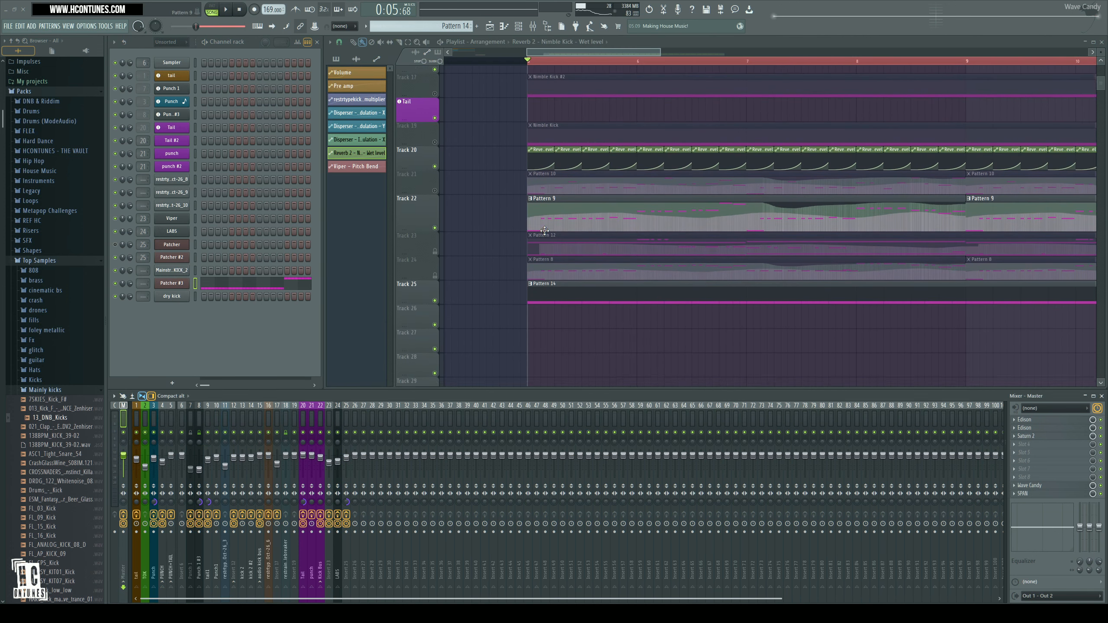
pyautogui.press('space')
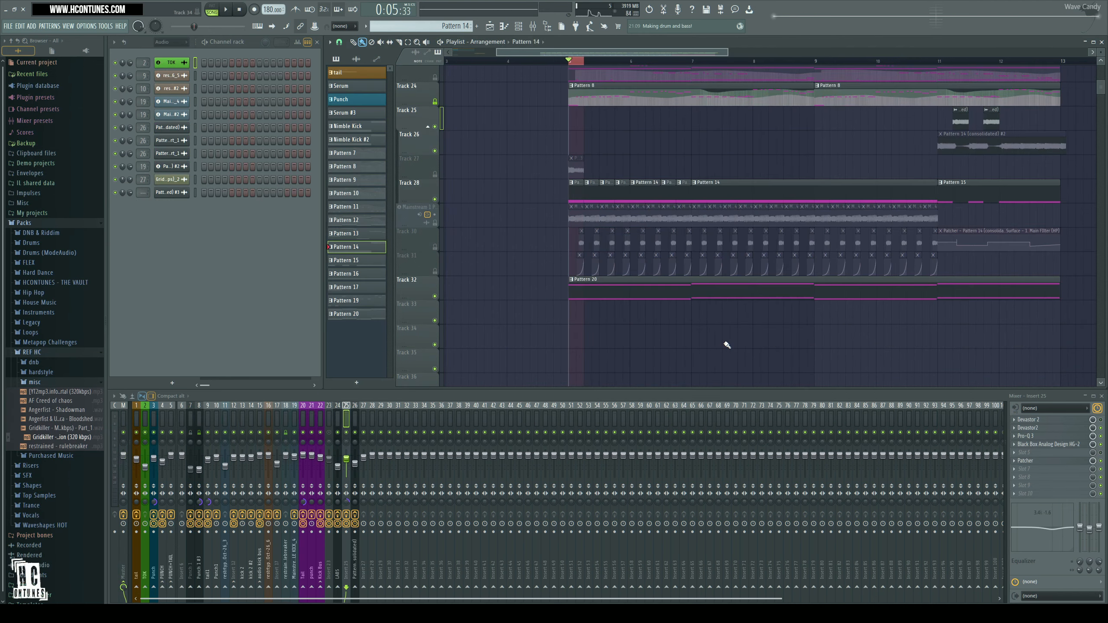
# - Bring the Pattern 14 clips on Track 28 into view in the playlist and audition the looped kick
pyautogui.scroll(4, 725, 342)
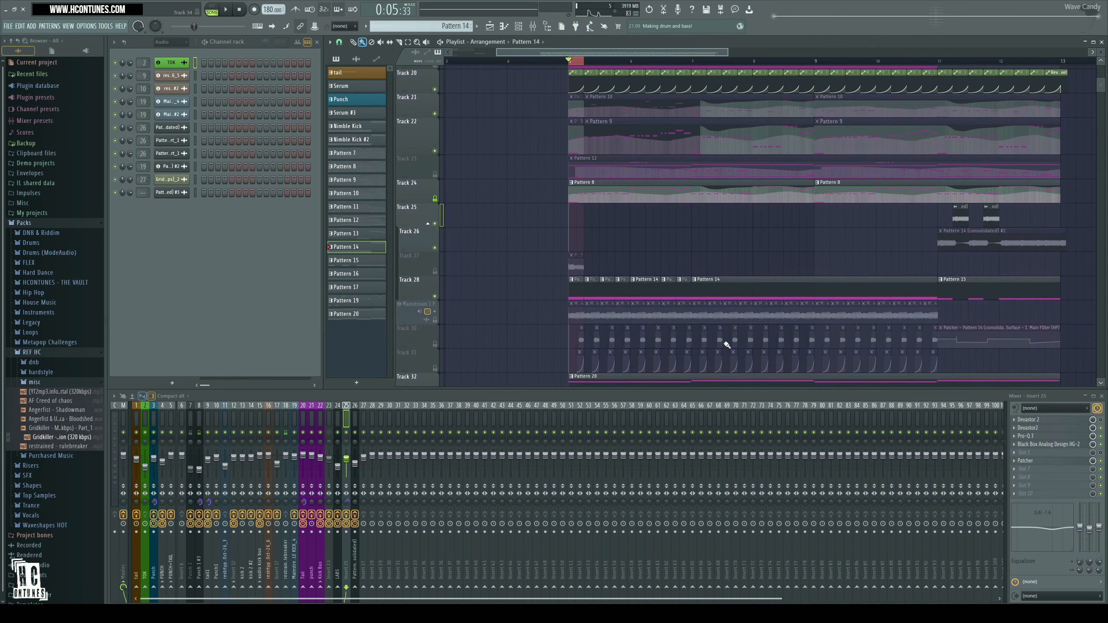
pyautogui.scroll(5, 567, 74)
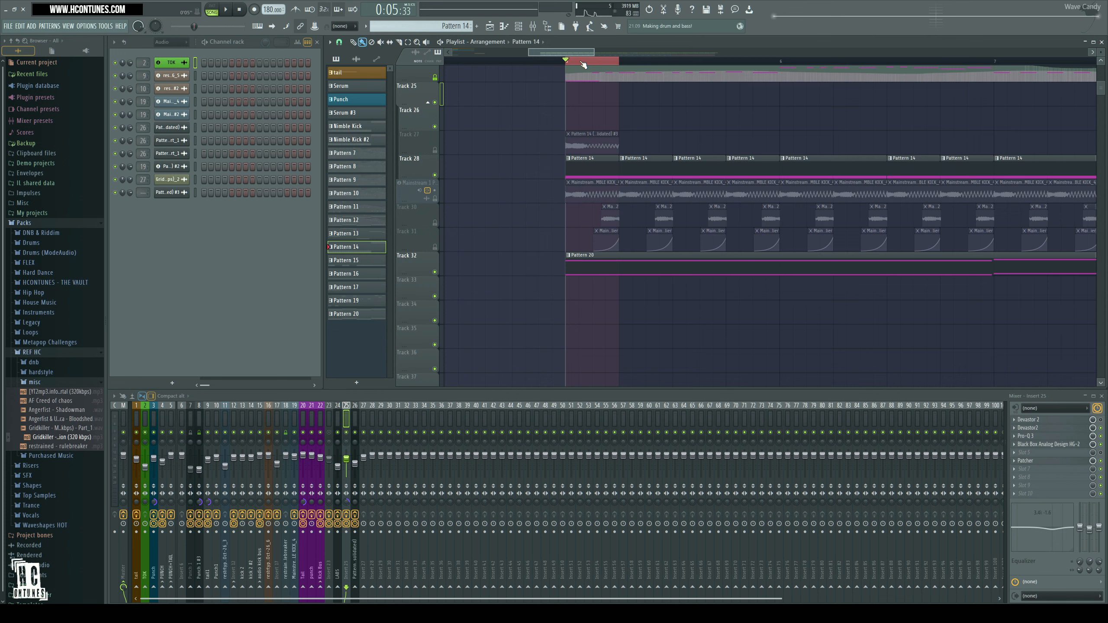
pyautogui.scroll(-5, 584, 64)
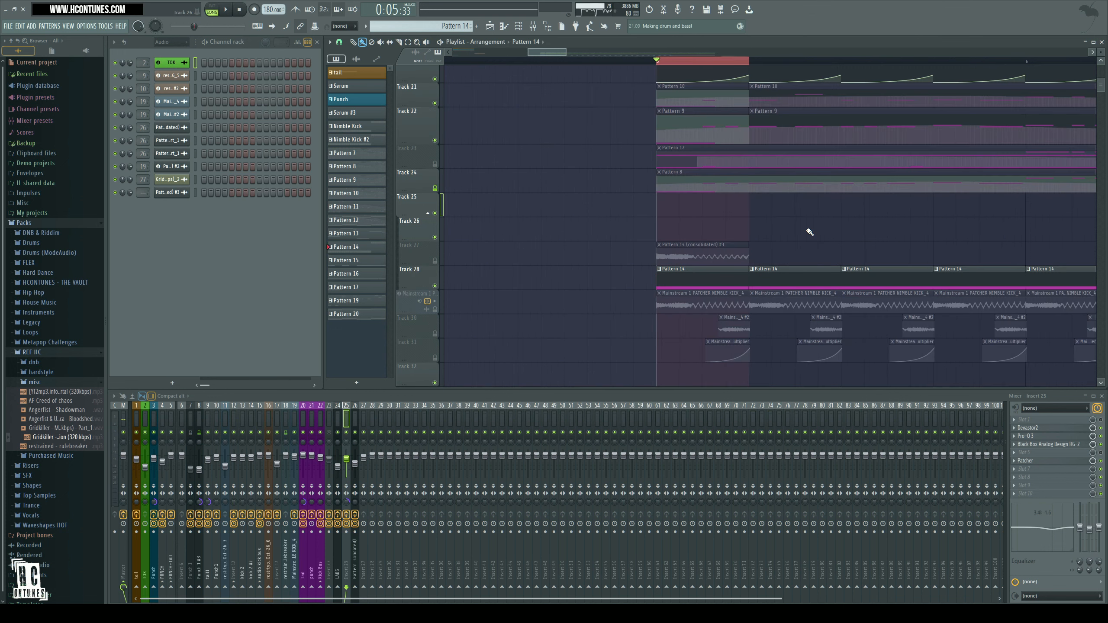
pyautogui.moveTo(812, 235); pyautogui.dragTo(752, 203)
pyautogui.press('space')
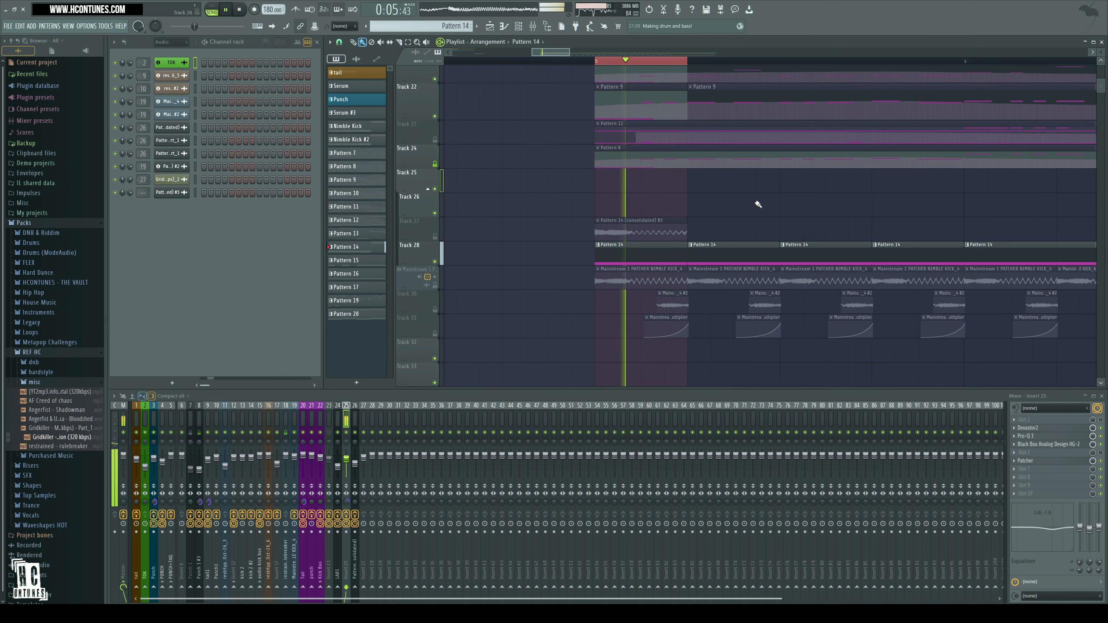
pyautogui.press('space')
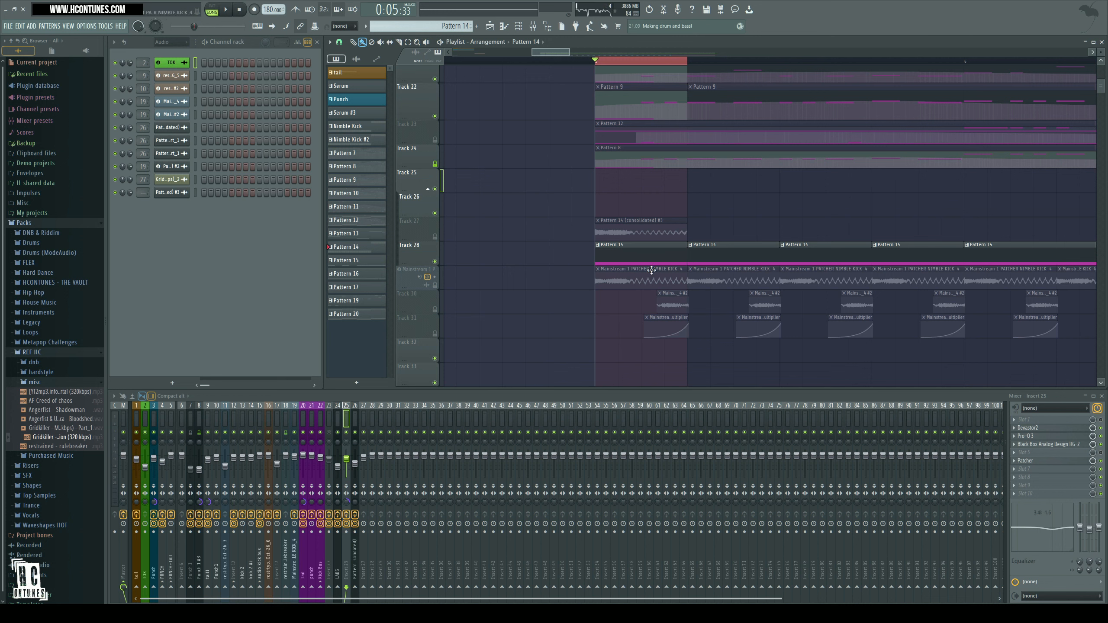
# - Show all channels in the channel rack and open the Patcher #3 channel
pyautogui.click(171, 41)
pyautogui.click(170, 52)
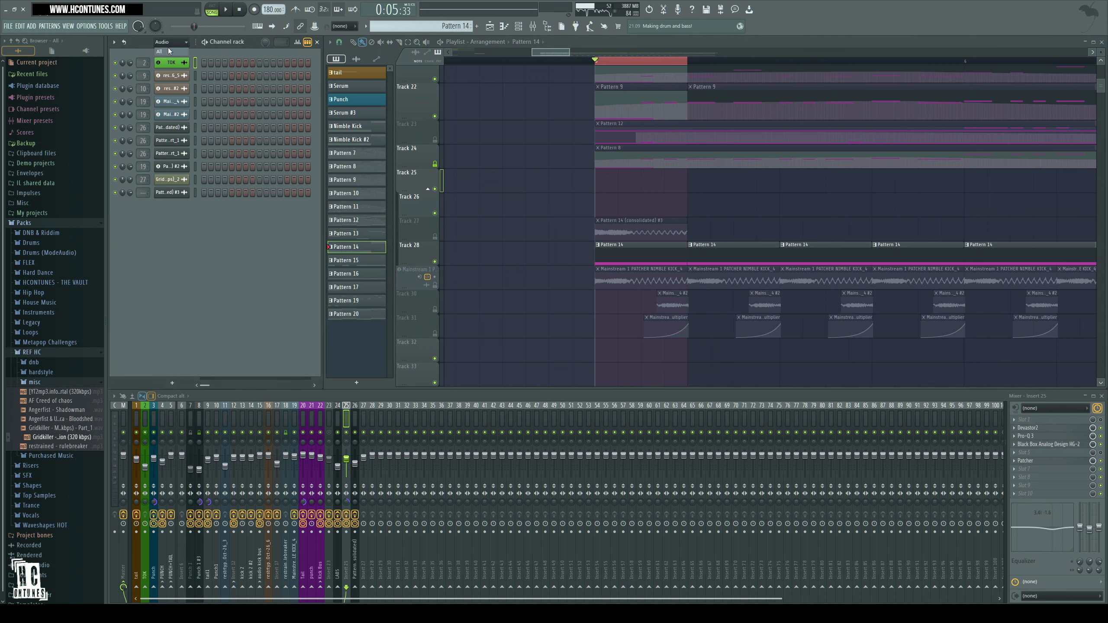
pyautogui.scroll(-3, 267, 257)
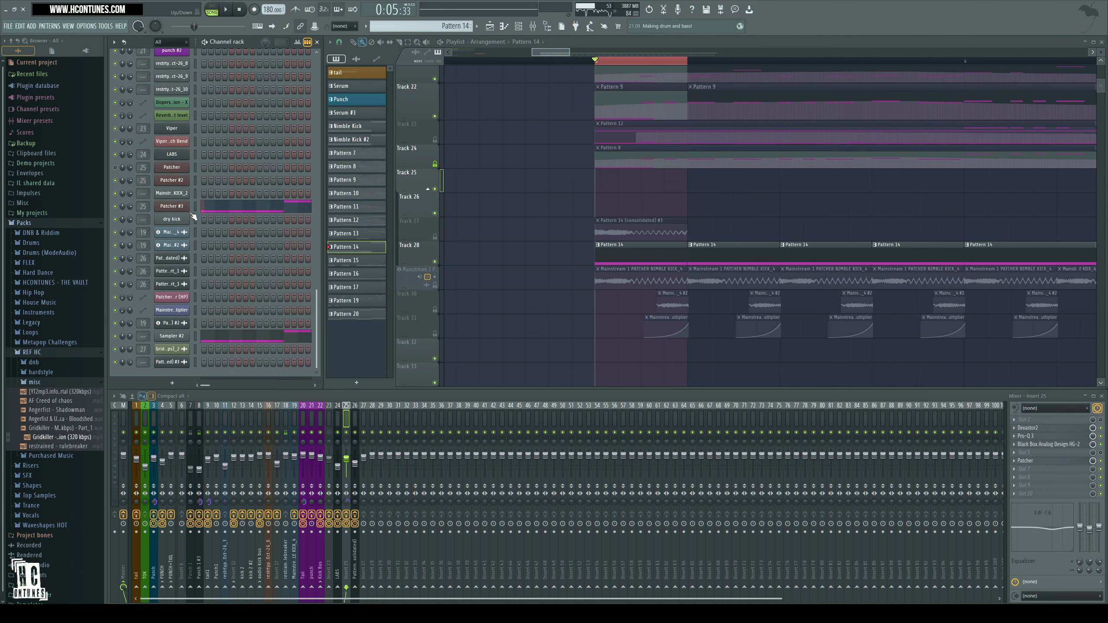
pyautogui.click(178, 207)
# - Enlarge the Patcher #3 window to fit the whole map, remove the spare Saturn 2 and space out Pro-Q 3 and GClip
pyautogui.moveTo(350, 155); pyautogui.dragTo(324, 39)
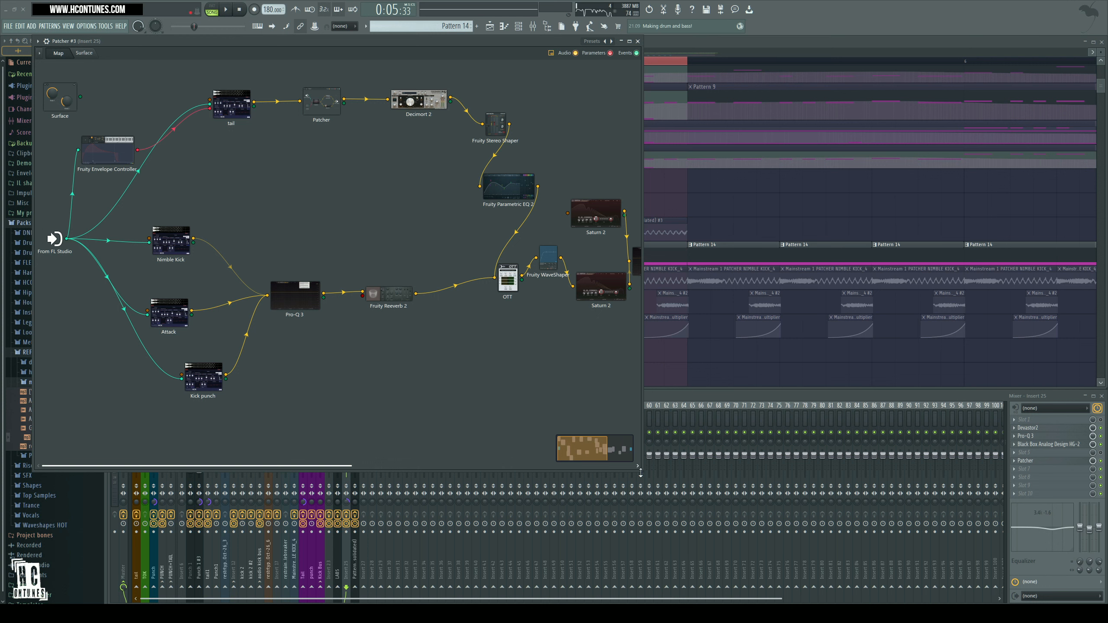
pyautogui.moveTo(640, 468); pyautogui.dragTo(950, 484)
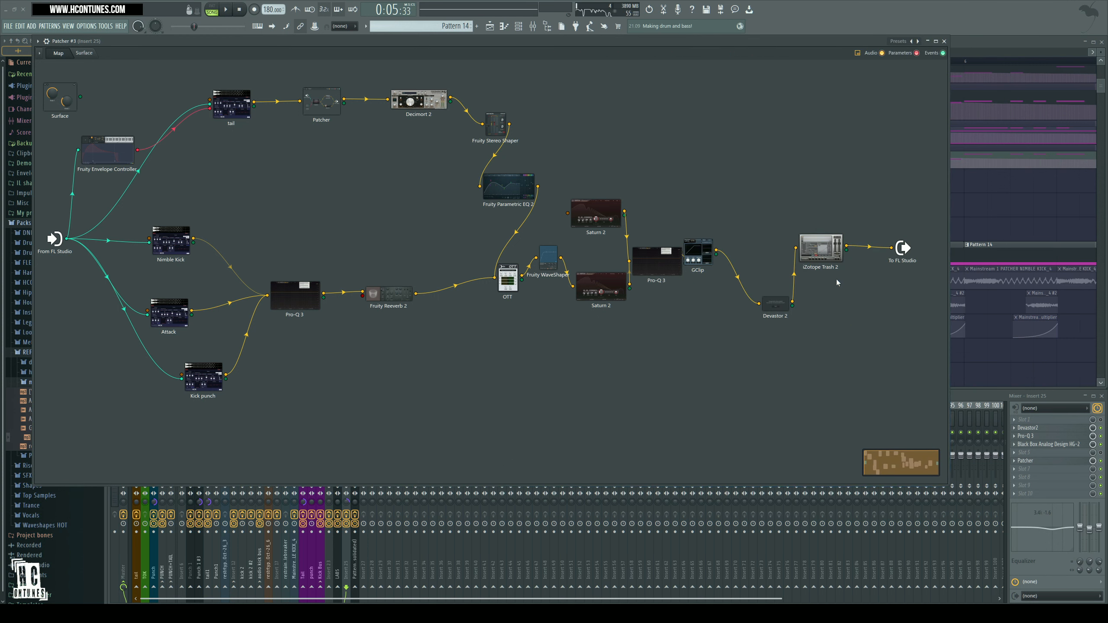
pyautogui.moveTo(699, 252); pyautogui.dragTo(722, 261)
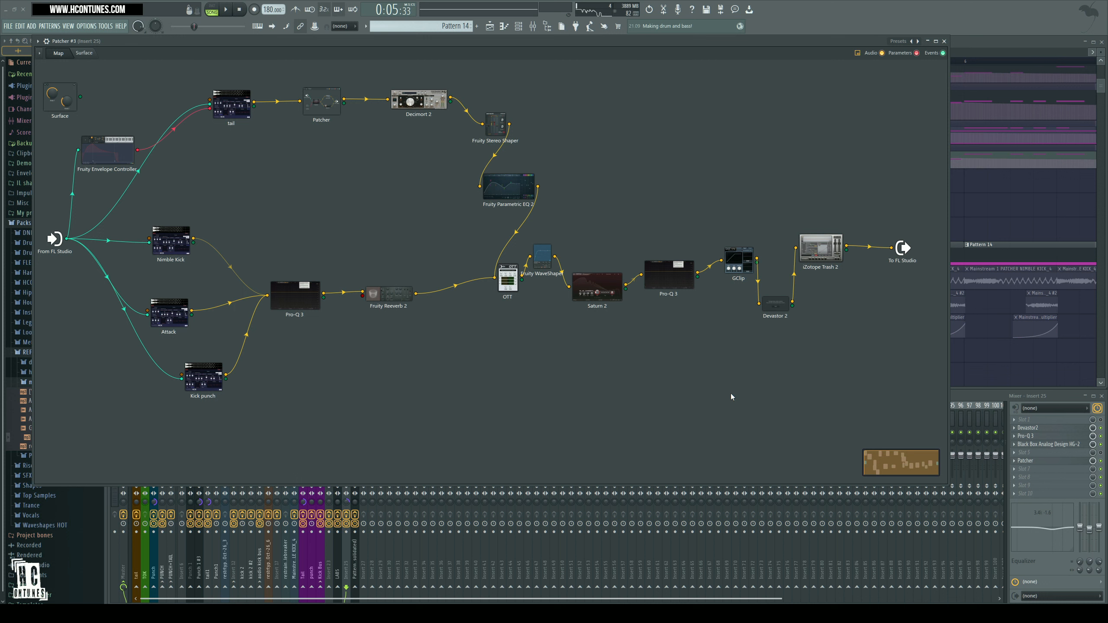
# - Open iZotope Trash 2, compare the playing kick with the effect bypassed and active, and close the plugin
pyautogui.doubleClick(827, 260)
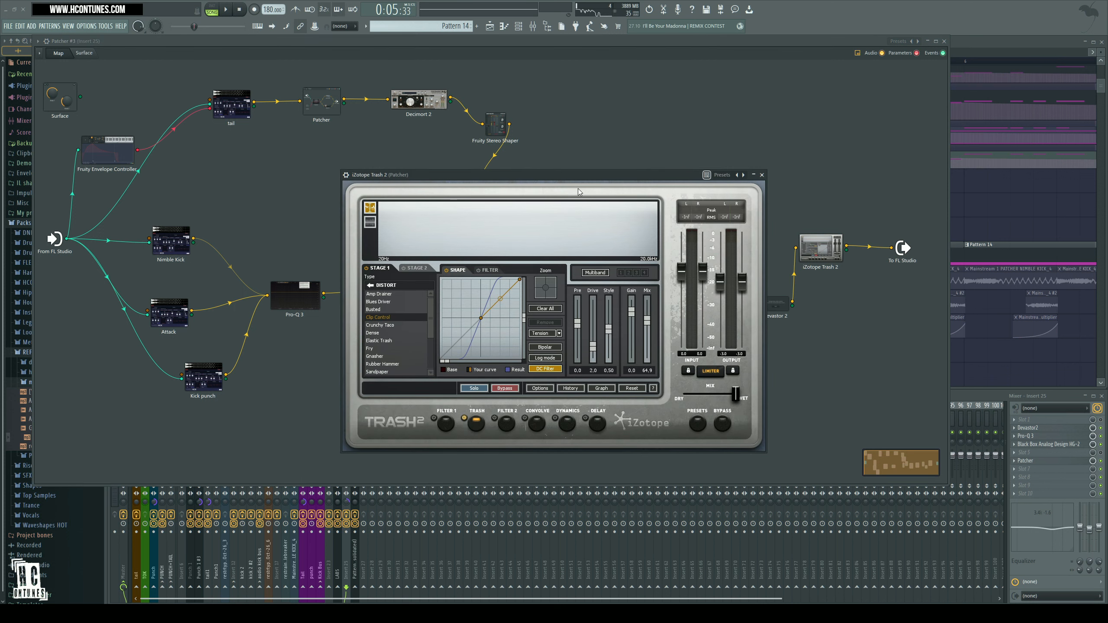
pyautogui.click(1101, 461)
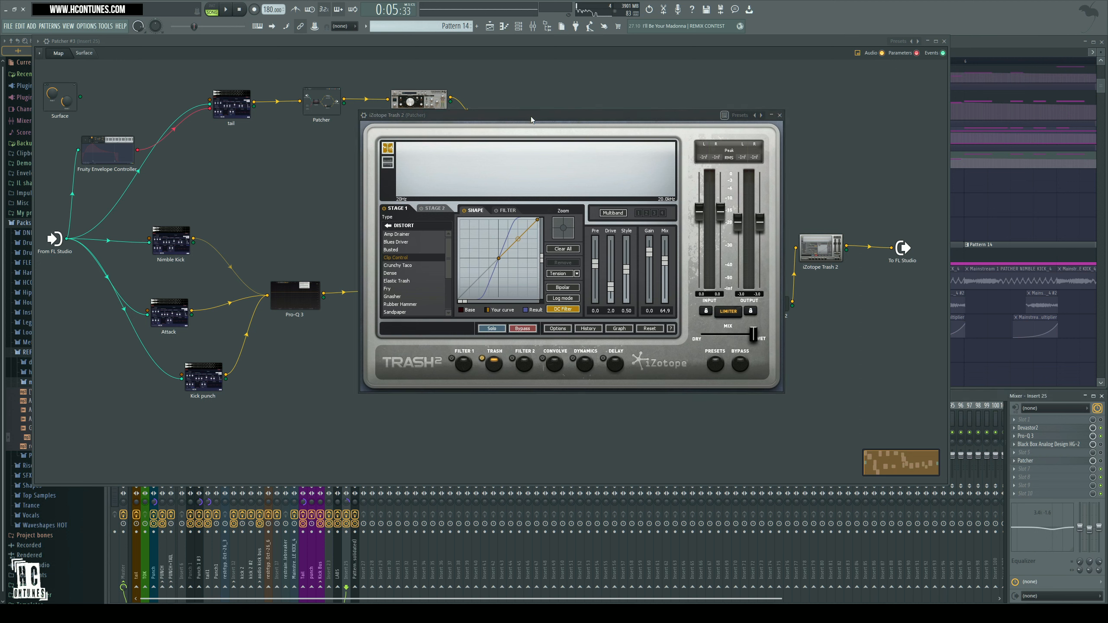
pyautogui.moveTo(531, 116); pyautogui.dragTo(741, 311)
pyautogui.press('space')
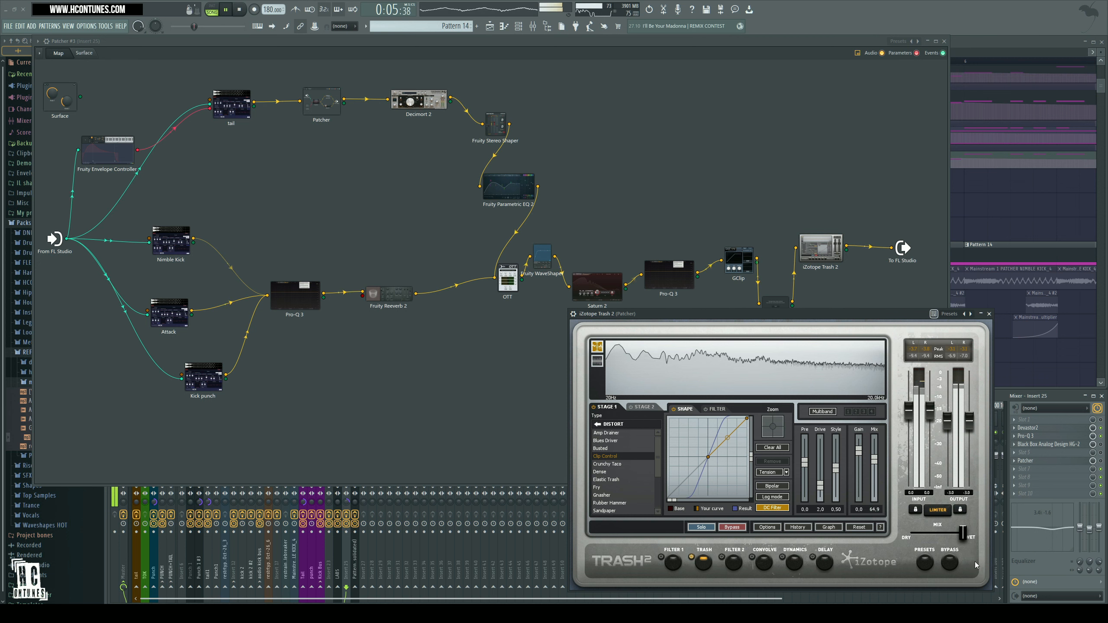
pyautogui.click(954, 563)
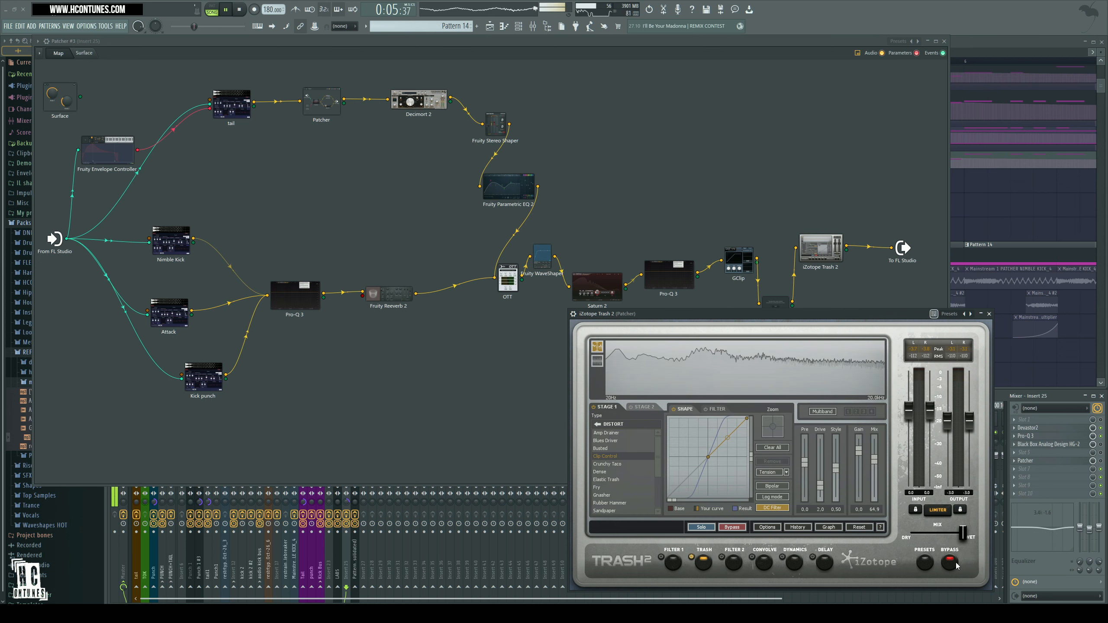
pyautogui.click(956, 565)
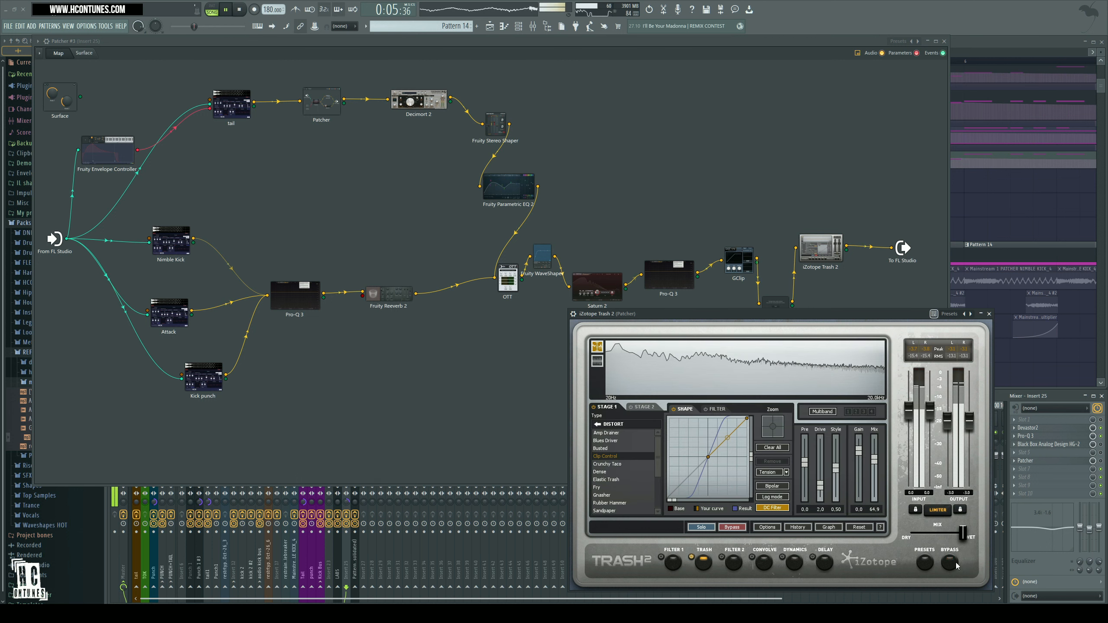
pyautogui.press('space')
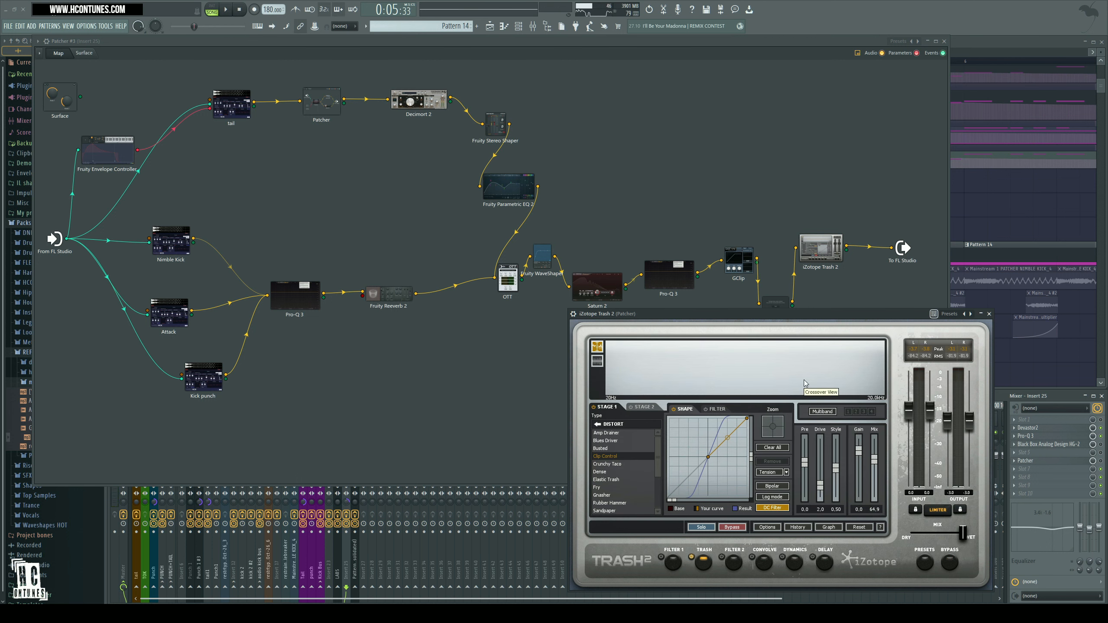
pyautogui.click(989, 314)
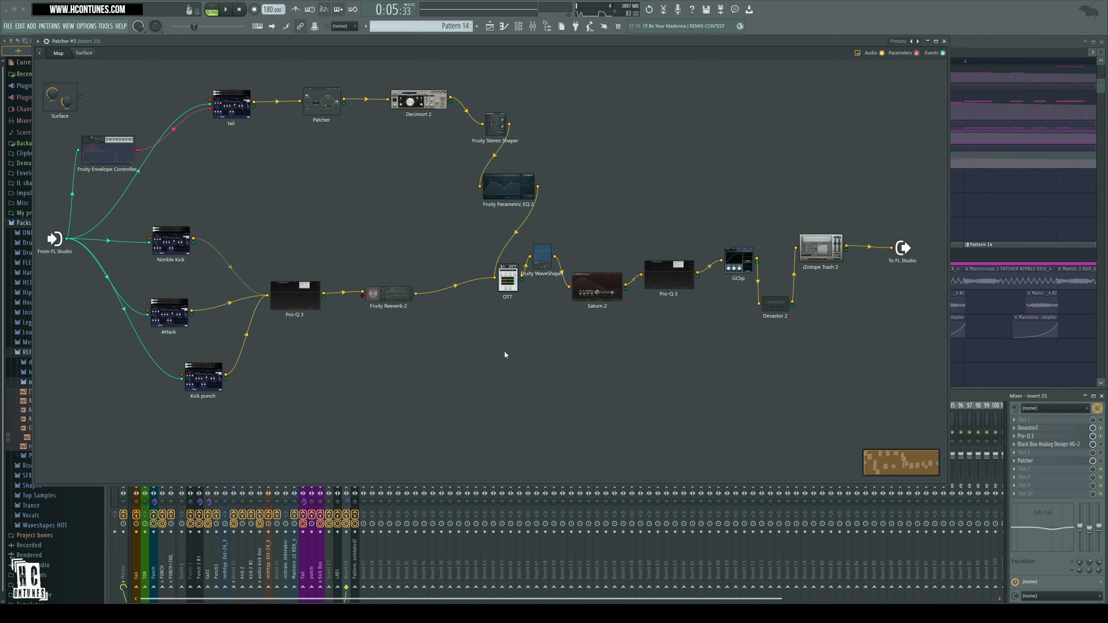
# - Play the finished kick through the complete Patcher chain and stop playback
pyautogui.click(509, 188)
pyautogui.click(702, 235)
pyautogui.press('space')
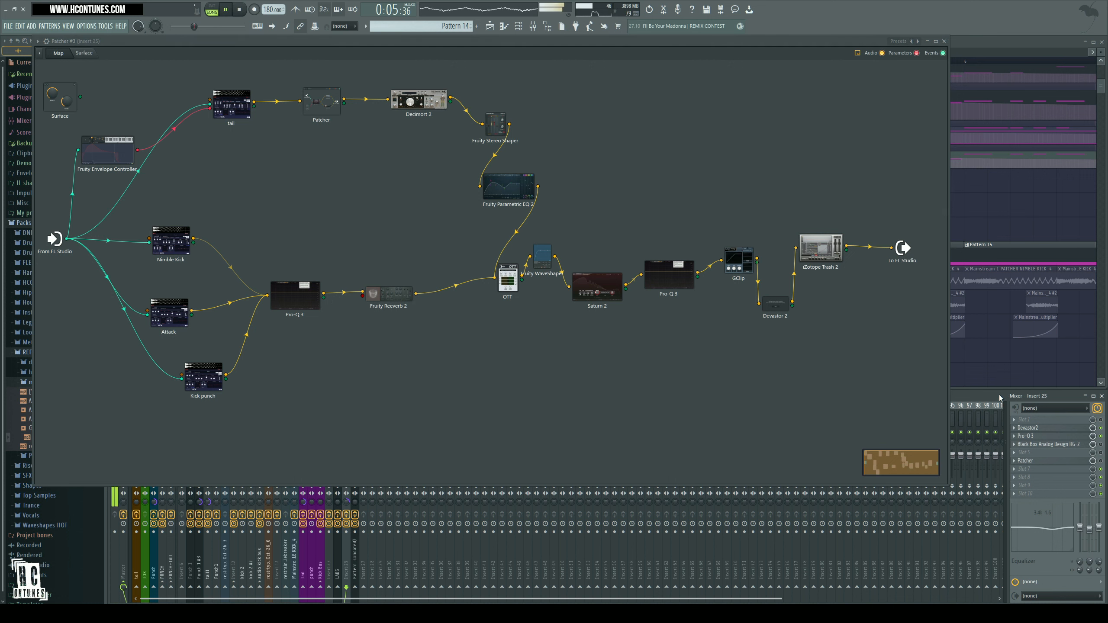
pyautogui.press('space')
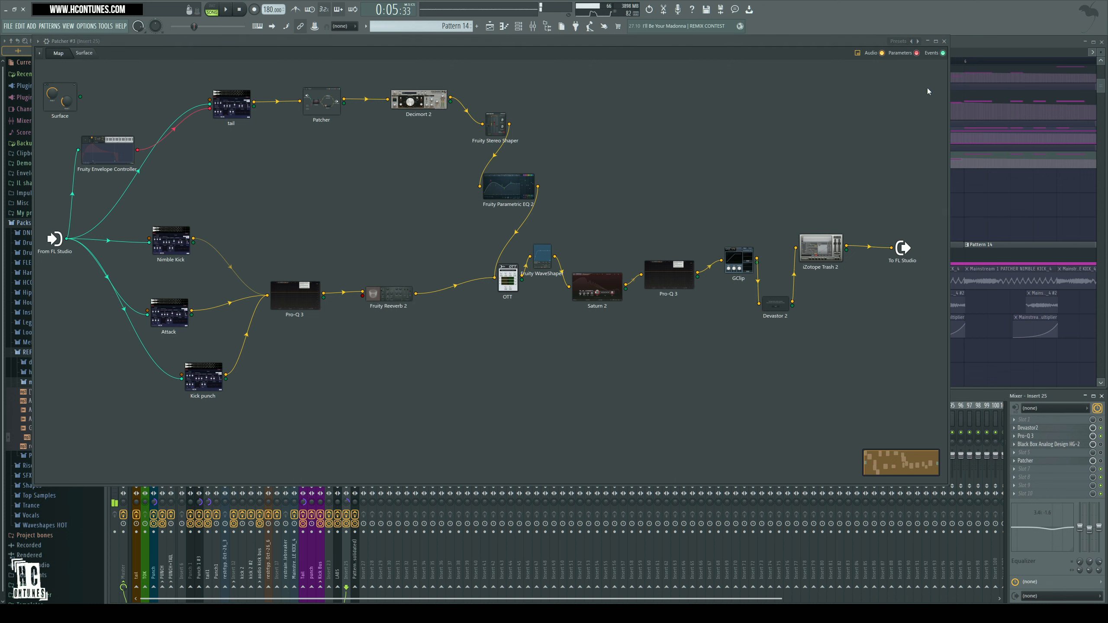
# - Close Patcher #3, open Black Box Analog Design HG-2 on Insert 25, and play the kick through the insert's effects
pyautogui.click(944, 41)
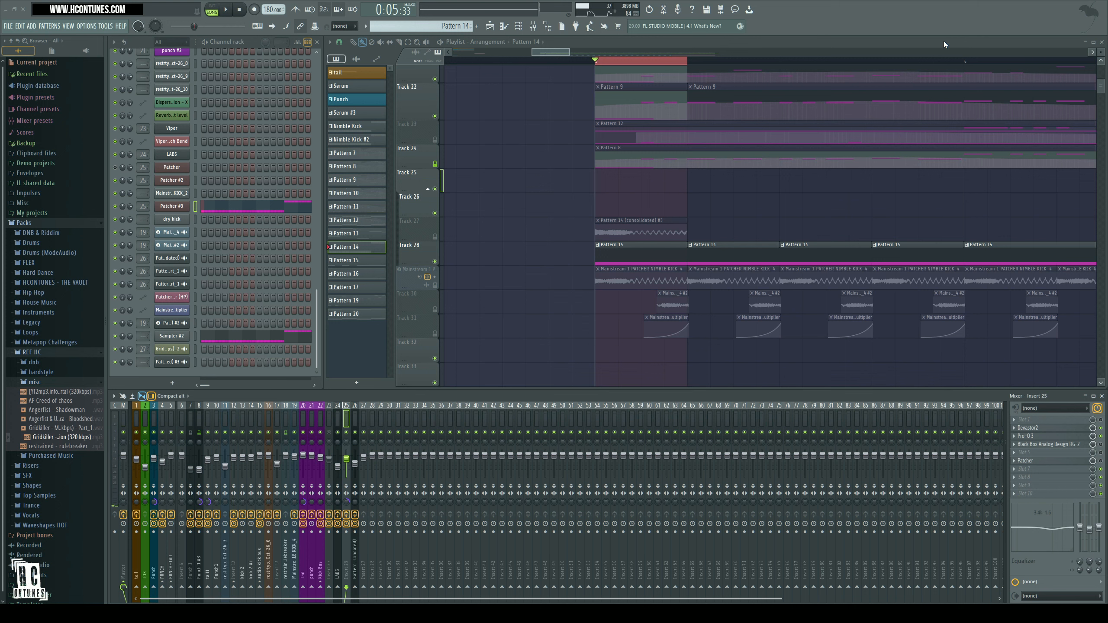
pyautogui.click(1074, 444)
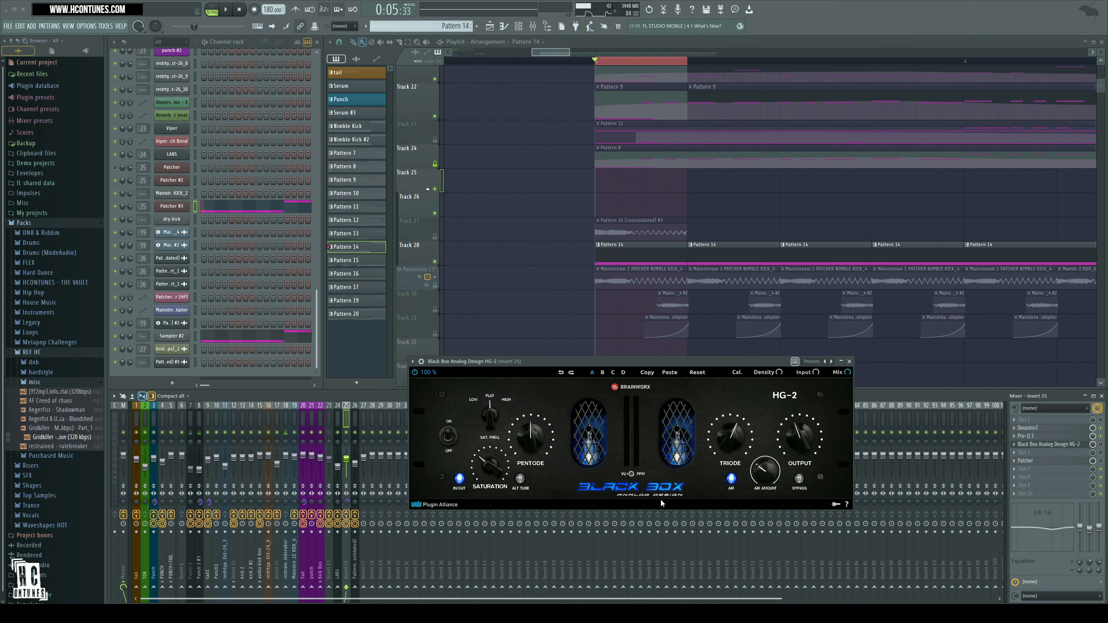
pyautogui.moveTo(603, 361); pyautogui.dragTo(833, 130)
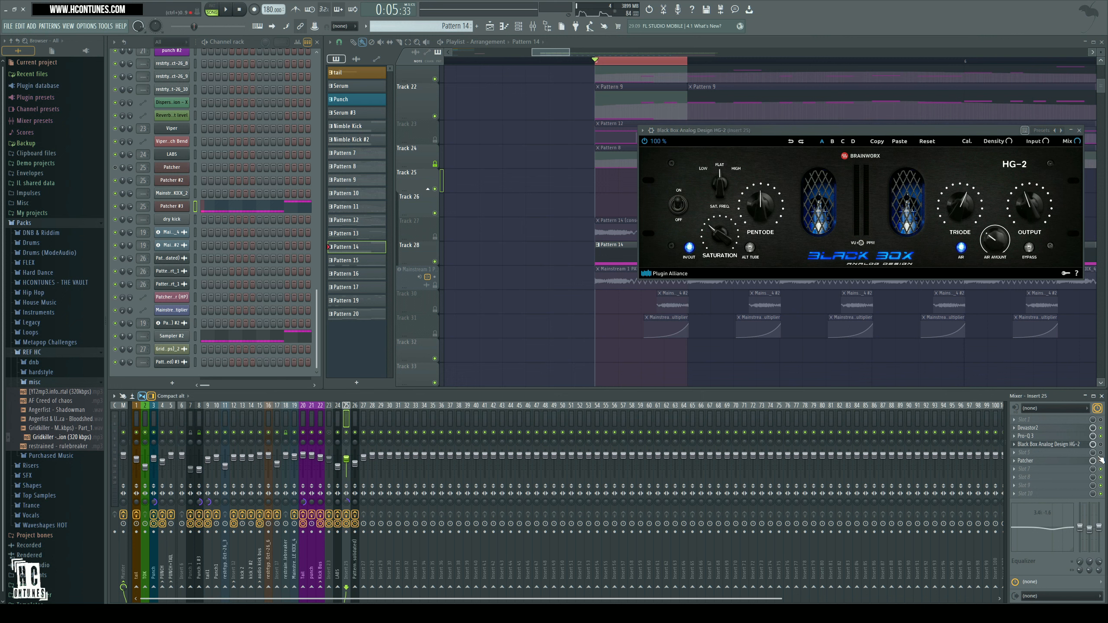
pyautogui.press('space')
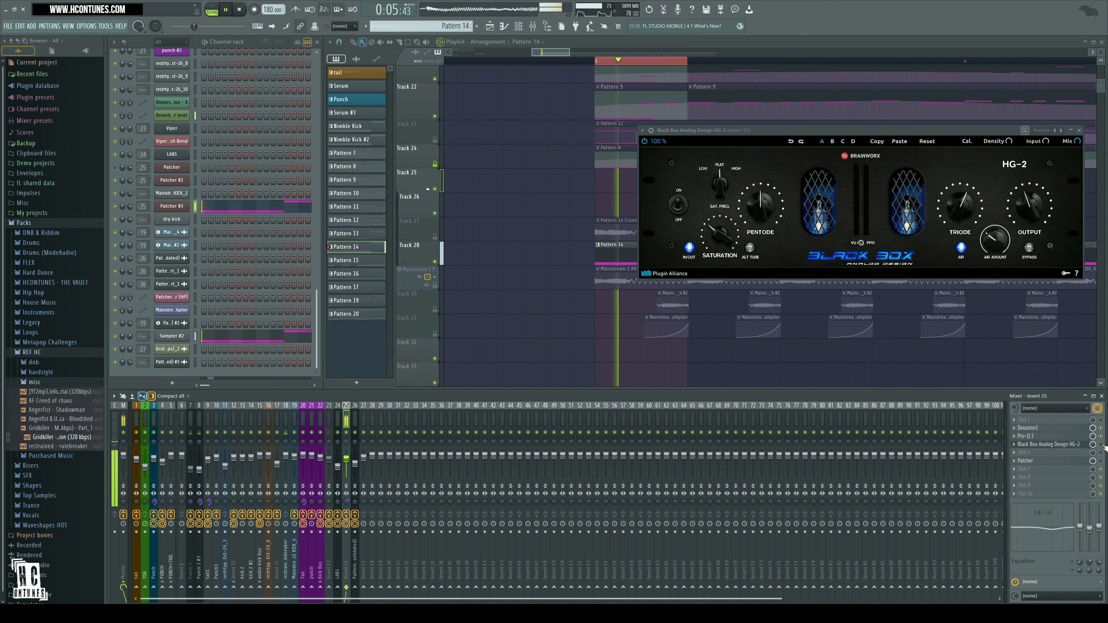
pyautogui.press('space')
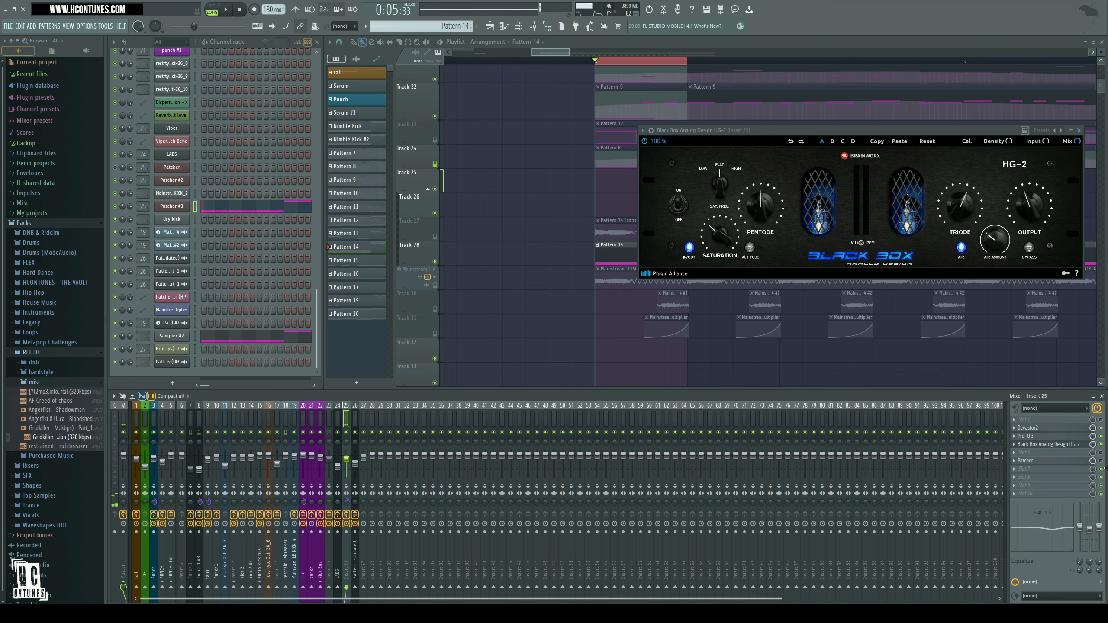
pyautogui.press('space')
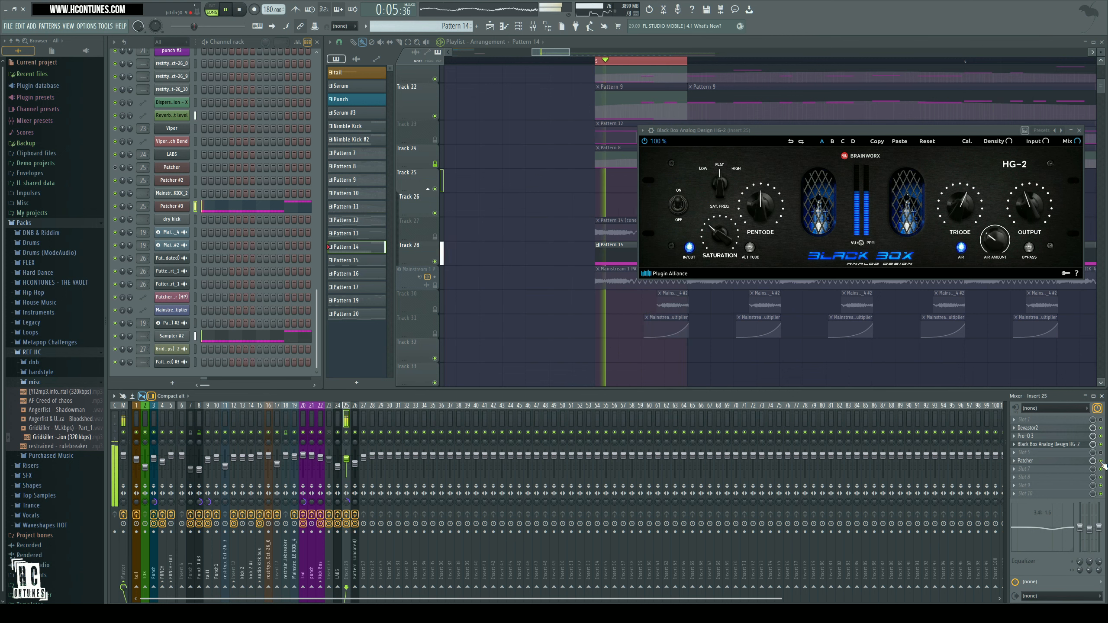
# - Stop playback, open the Patcher effect on Insert 25, and space out its Fruity Parametric EQ 2 and output nodes
pyautogui.click(1026, 461)
pyautogui.press('space')
pyautogui.moveTo(268, 53); pyautogui.dragTo(680, 102)
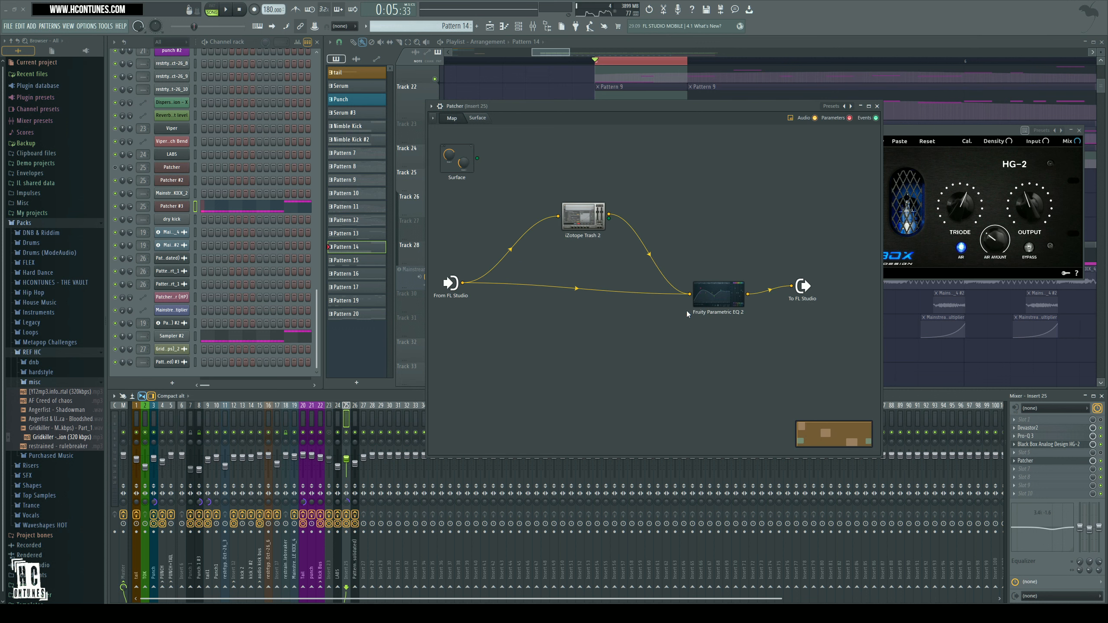
pyautogui.moveTo(807, 293); pyautogui.dragTo(839, 286)
pyautogui.moveTo(720, 294); pyautogui.dragTo(718, 278)
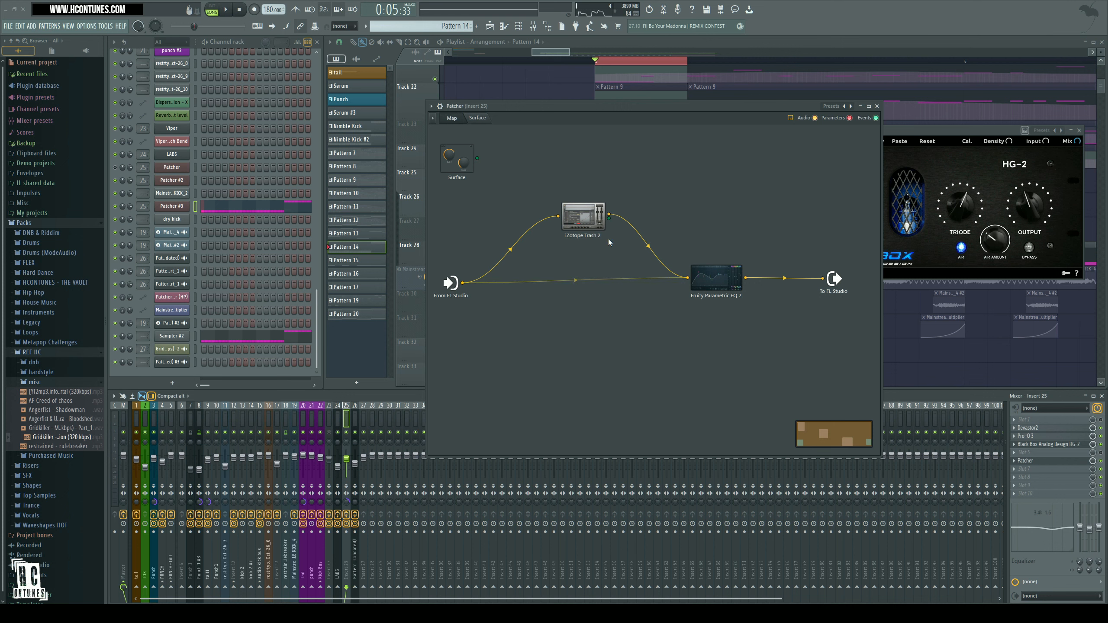
# - Open iZotope Trash 2 inside the insert's Patcher, move its window aside, and examine the Filter 1 curve during playback
pyautogui.press('space')
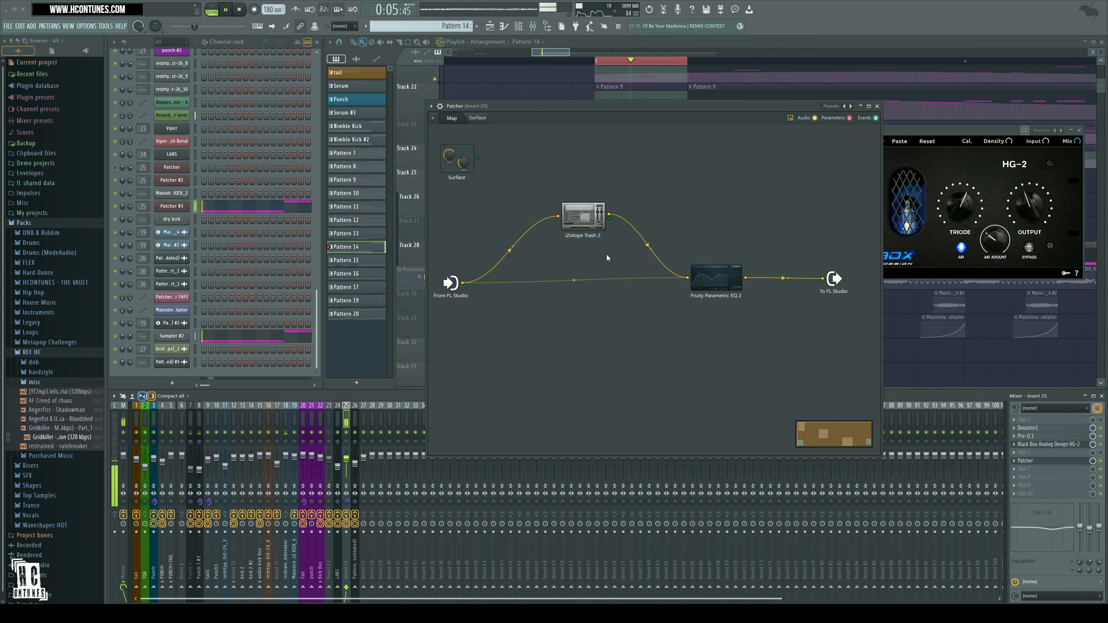
pyautogui.click(592, 221)
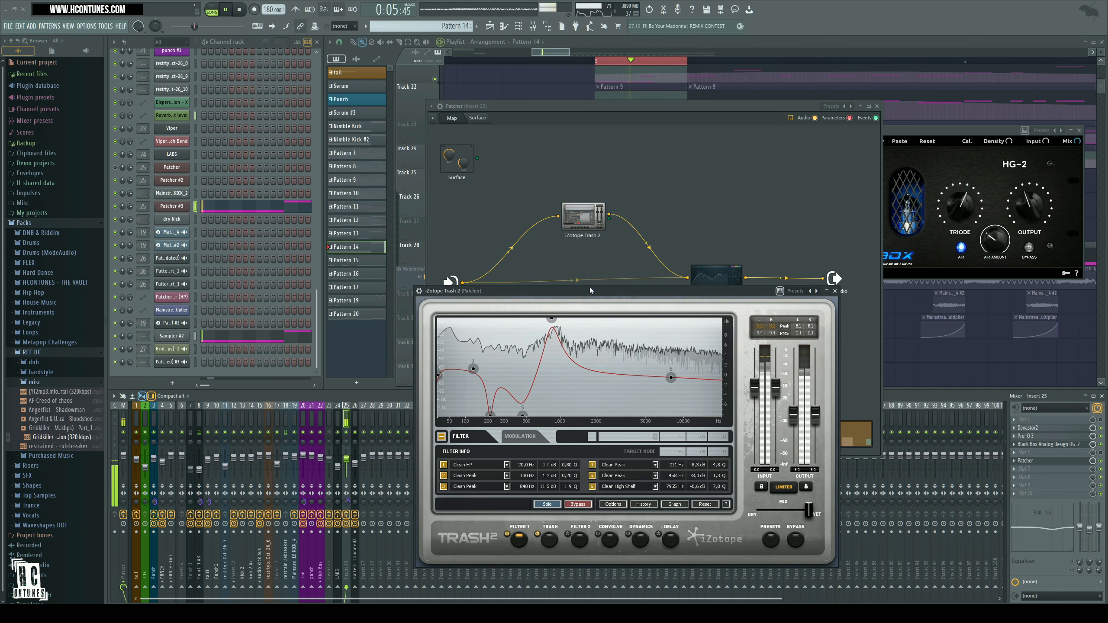
pyautogui.moveTo(590, 288); pyautogui.dragTo(192, 115)
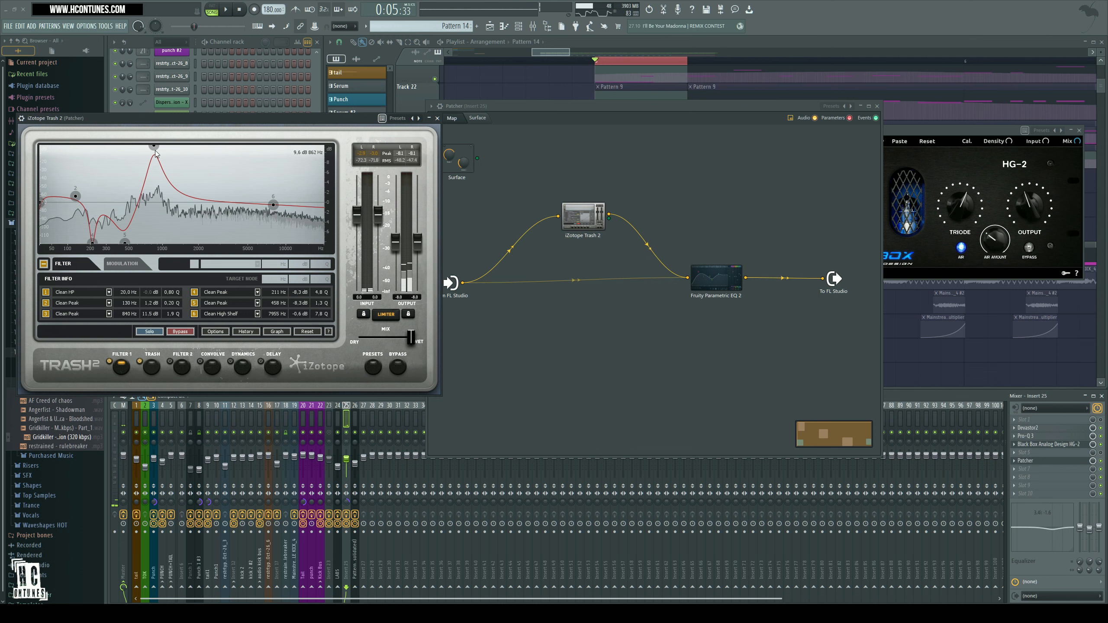
pyautogui.press('space')
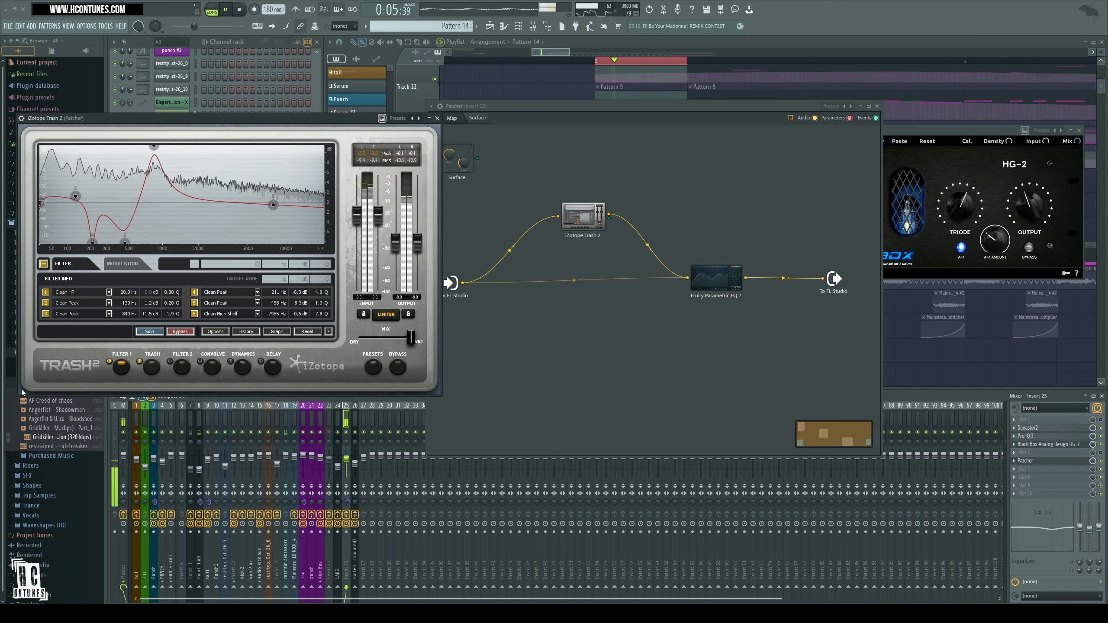
# - Show Trash 2's Trash module, stop playback, and examine the distortion types and shape curves of Stage 1 and Stage 2
pyautogui.click(152, 367)
pyautogui.press('space')
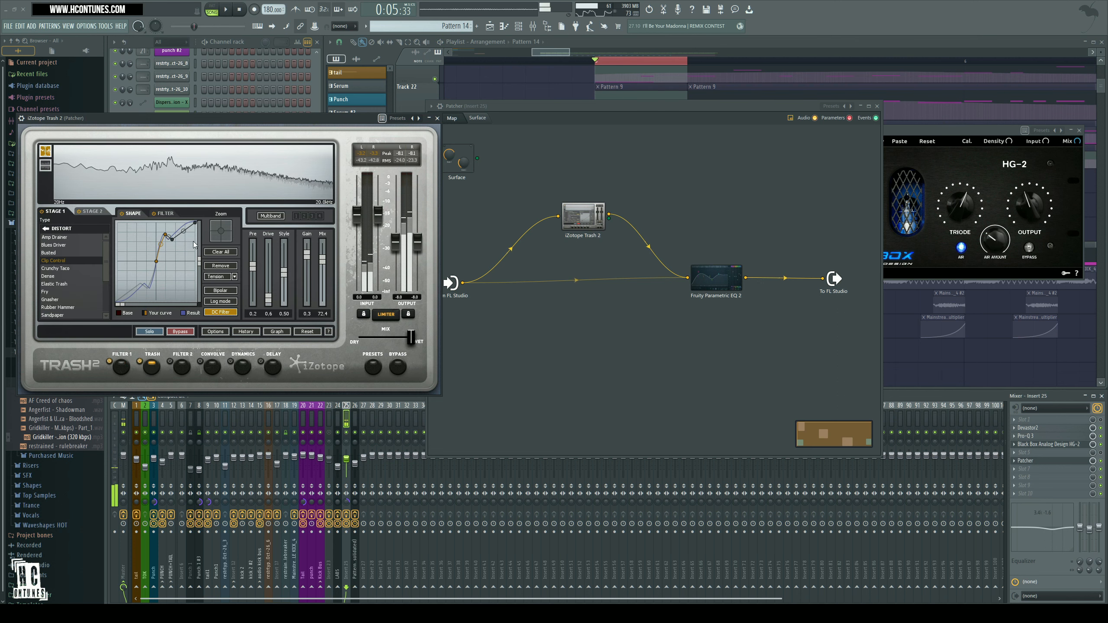
pyautogui.click(93, 211)
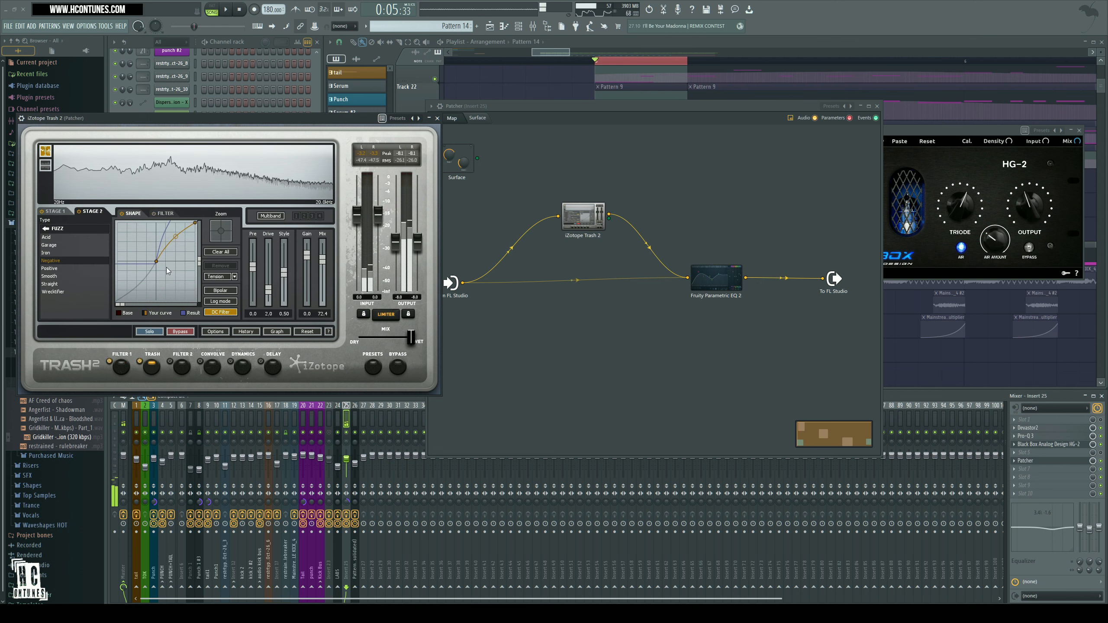
pyautogui.click(55, 211)
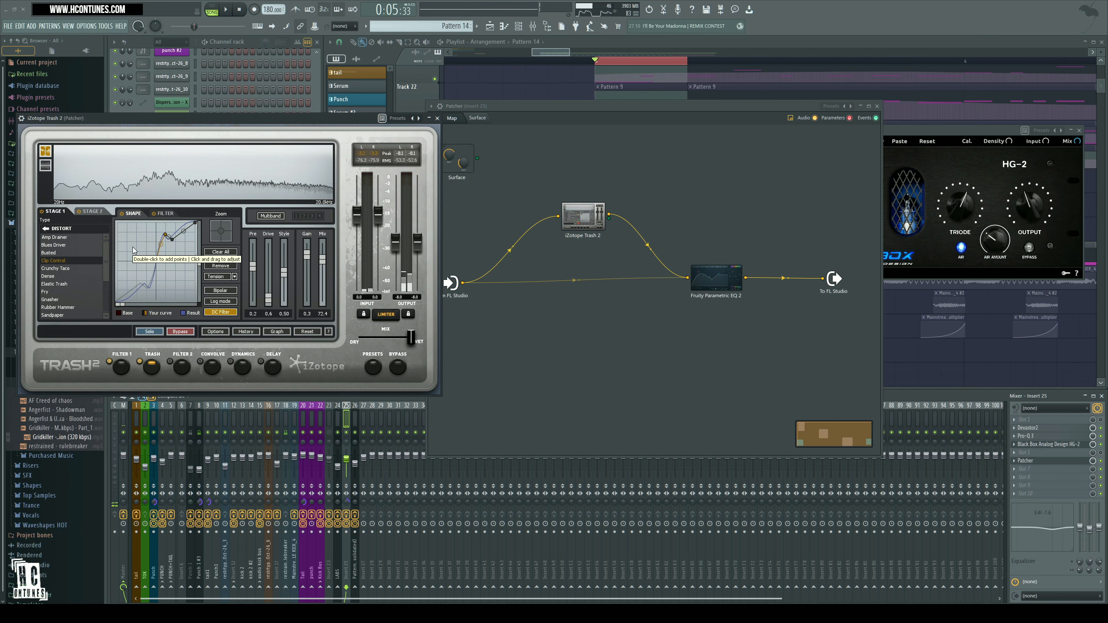
pyautogui.doubleClick(157, 261)
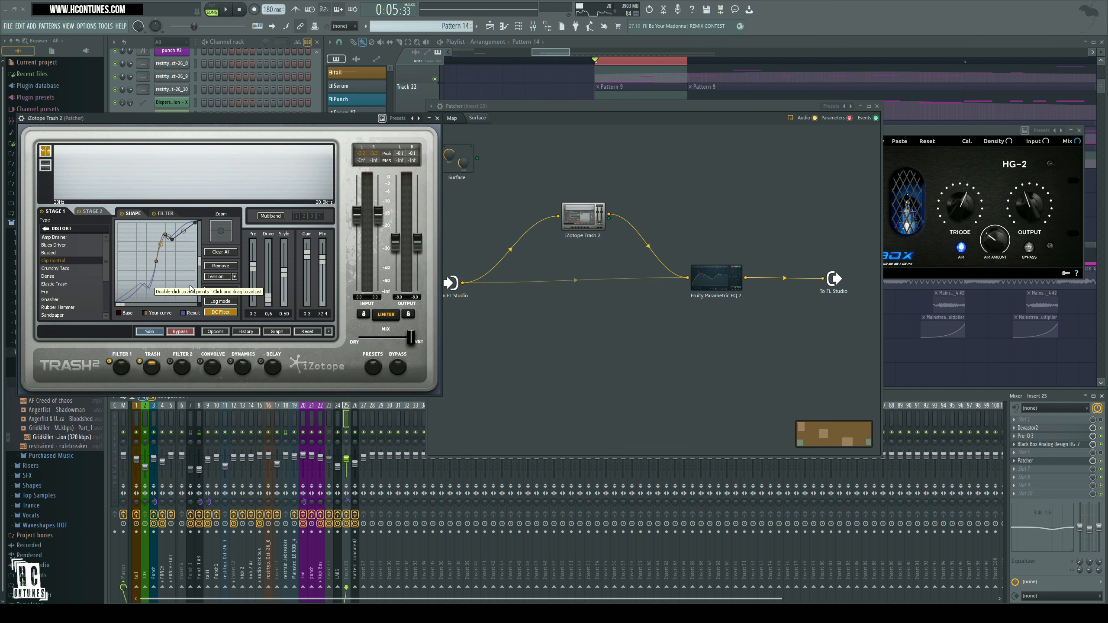
# - Check the Fruity Parametric EQ 2 curve, close it, and play the kick through the insert's Patcher effect
pyautogui.click(734, 285)
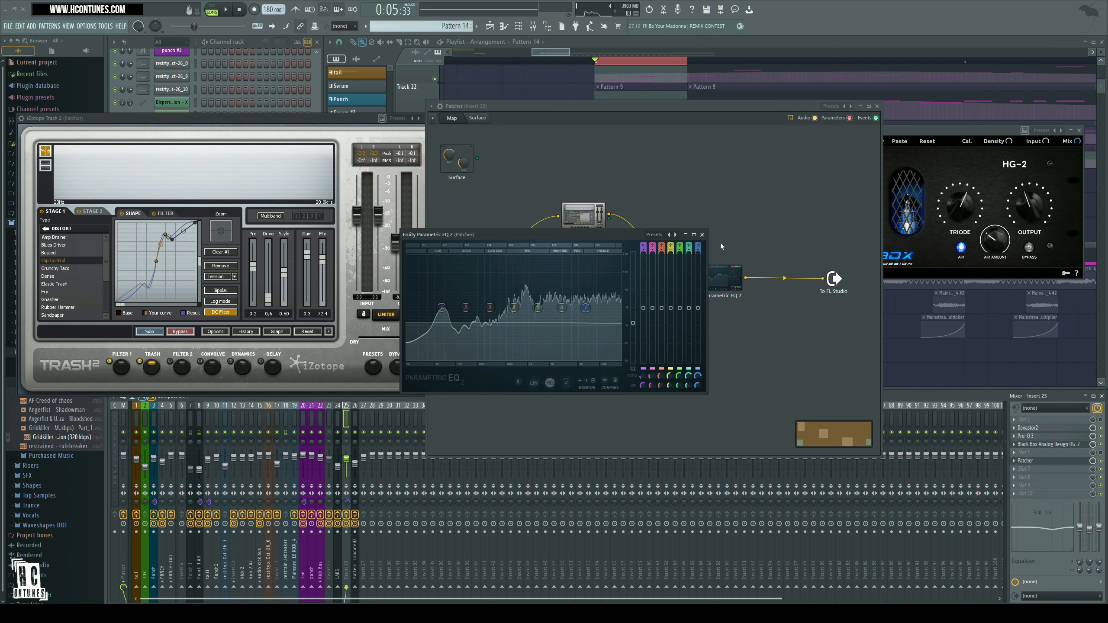
pyautogui.click(702, 235)
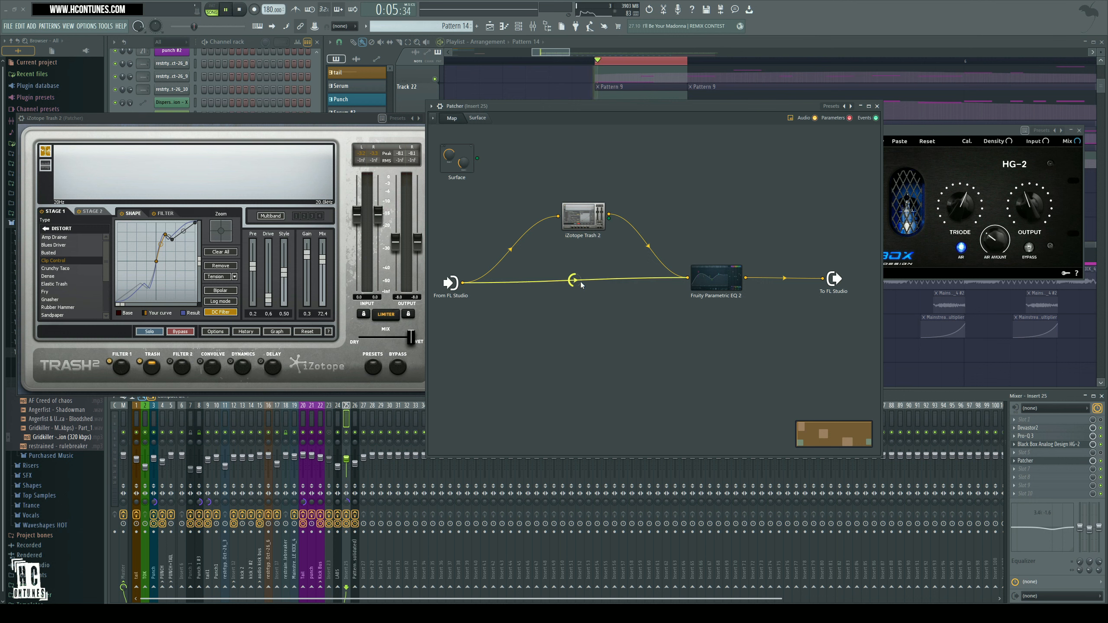
pyautogui.press('space')
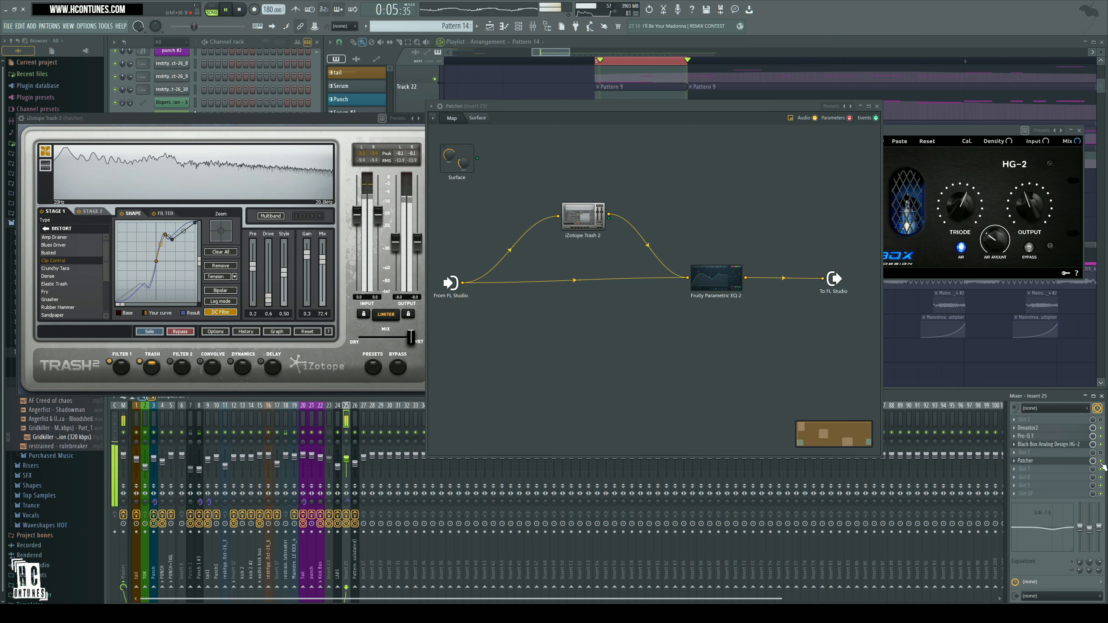
pyautogui.press('space')
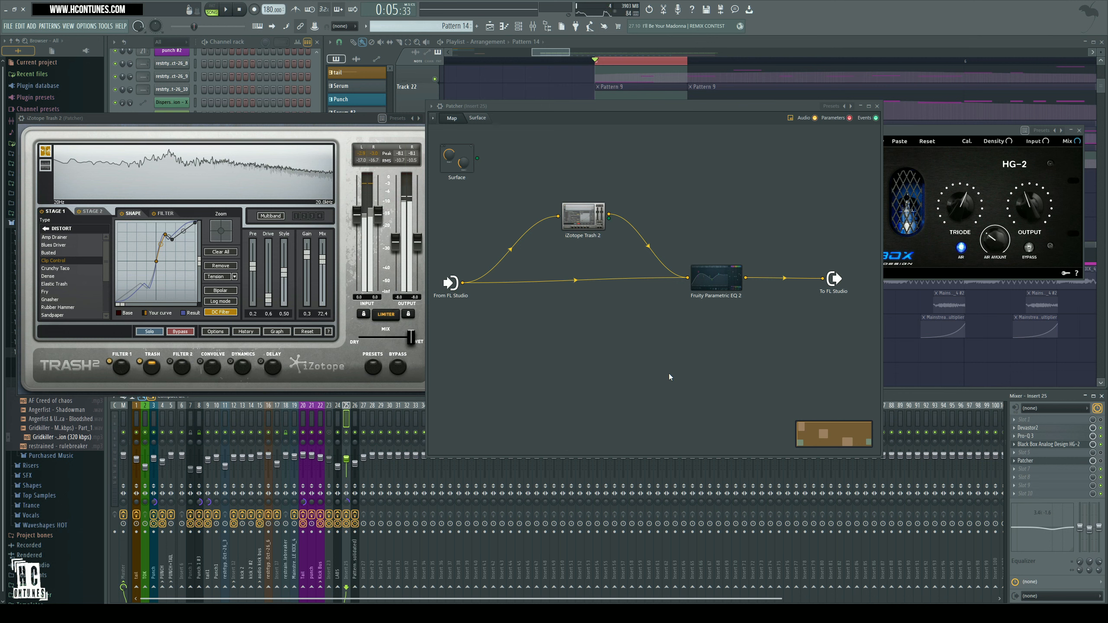
# - Close the insert's Patcher and Black Box HG-2, open Devastor2 to inspect its settings, and close its detached editor
pyautogui.click(878, 106)
pyautogui.click(1079, 131)
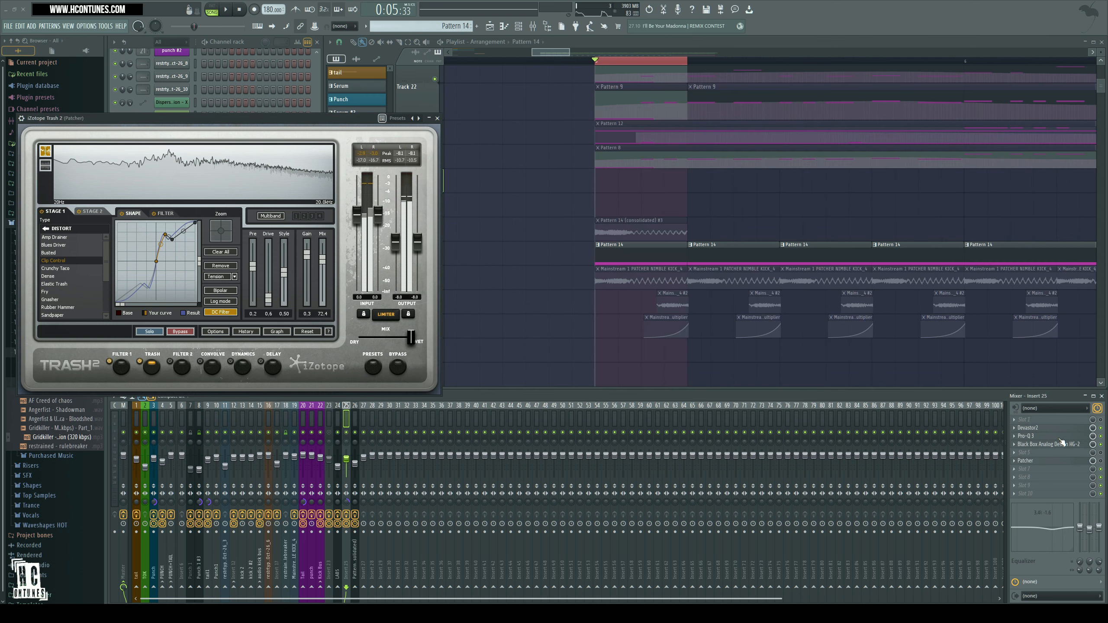
pyautogui.click(1038, 429)
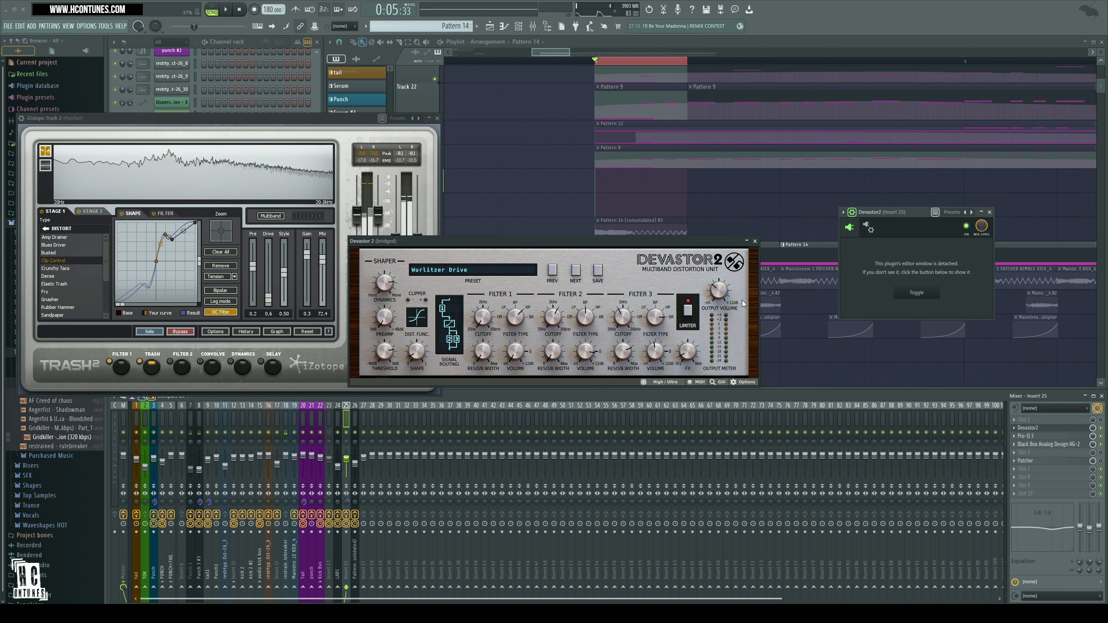
pyautogui.click(756, 241)
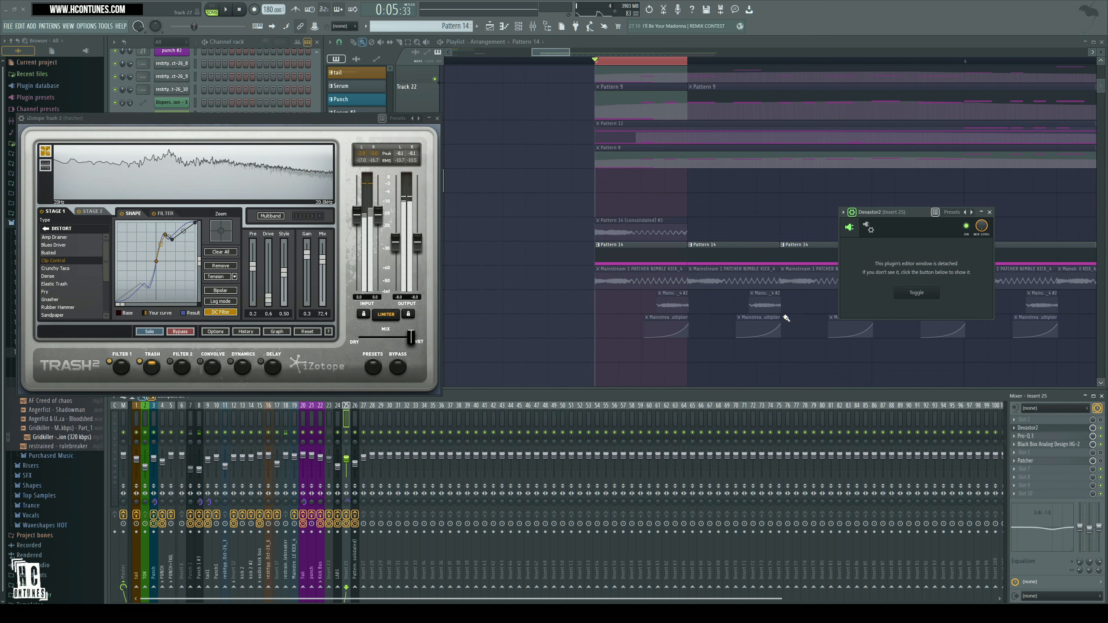
# - Switch off HG-2, Pro-Q 3 and Devastor2 on Insert 25, and toggle Devastor2 during playback to compare the kick's sound
pyautogui.click(1101, 445)
pyautogui.click(1101, 436)
pyautogui.click(1101, 428)
pyautogui.press('space')
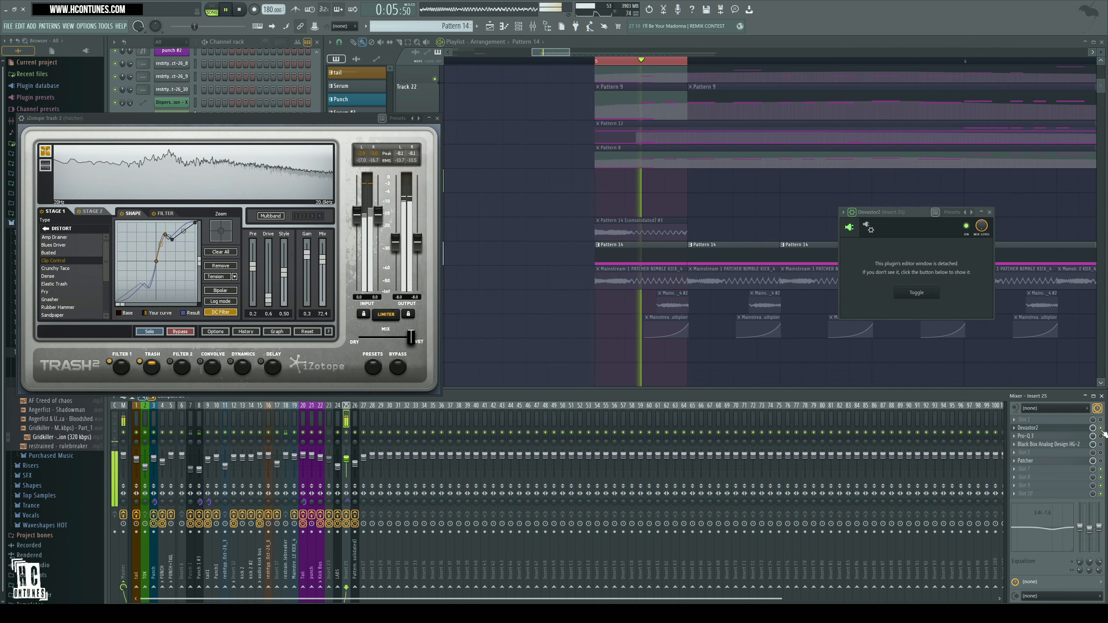
pyautogui.click(1101, 427)
pyautogui.press('space')
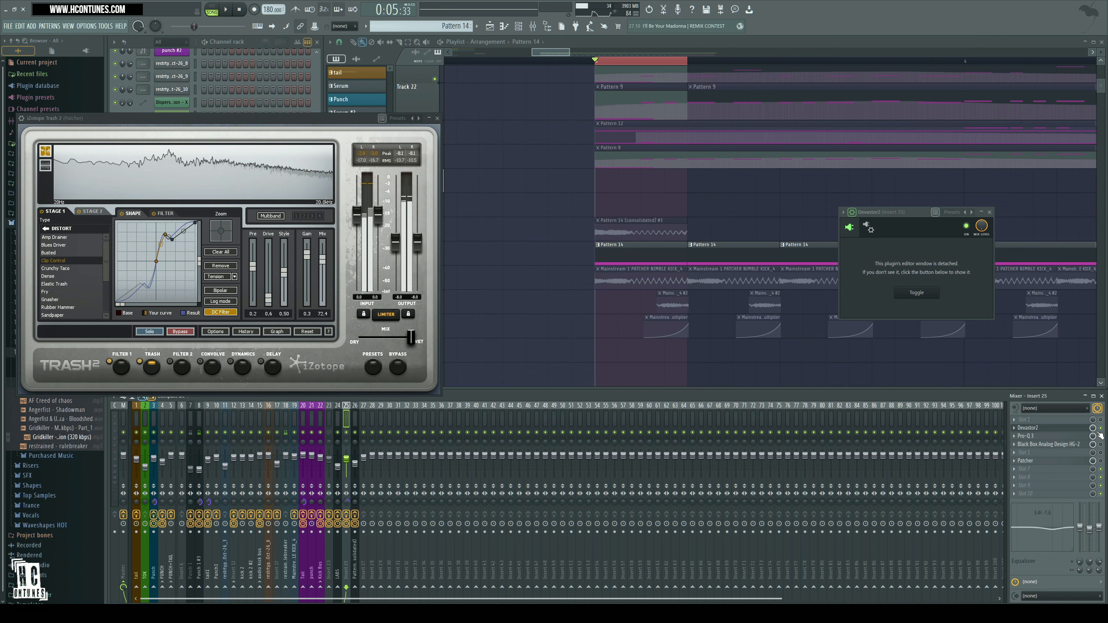
# - Open Pro-Q 3 on Insert 25, examine its EQ curve, and close all open plugin windows
pyautogui.click(1039, 436)
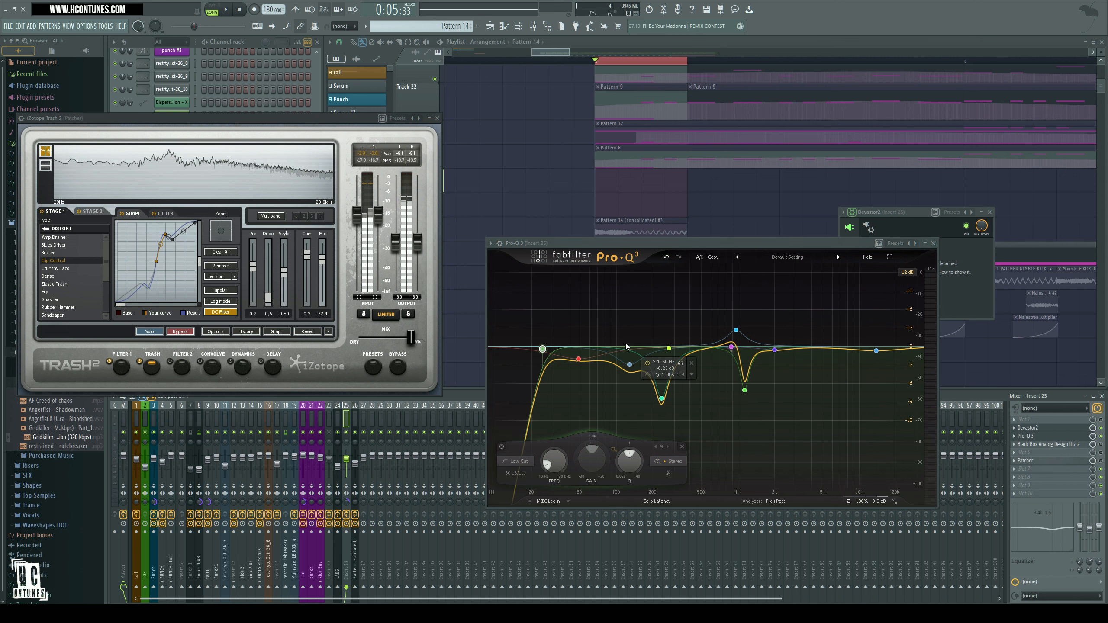
pyautogui.click(872, 445)
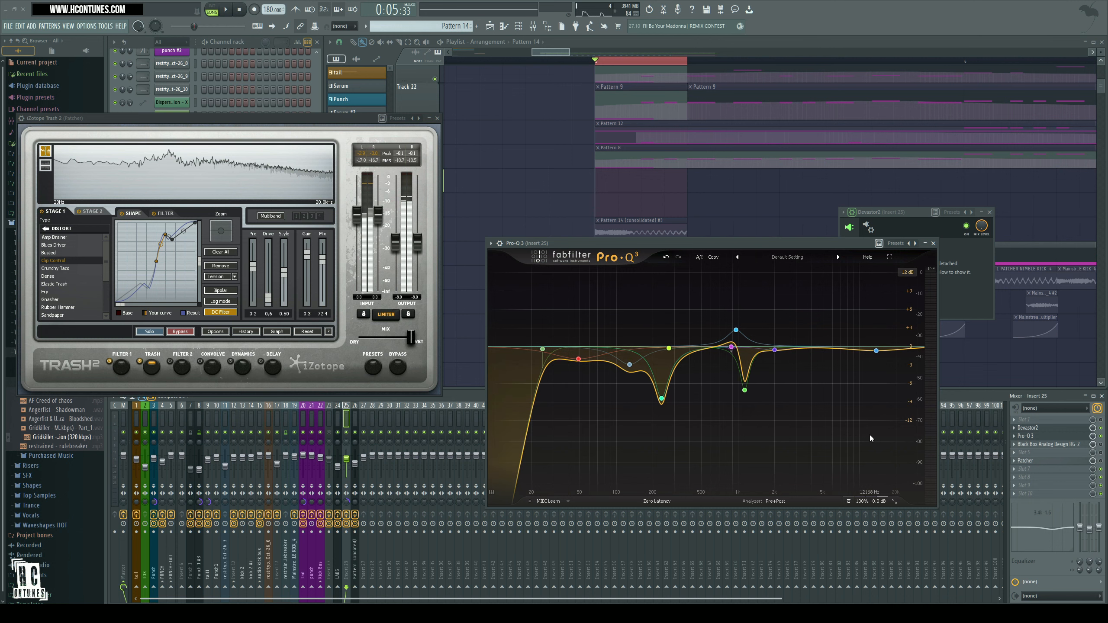
pyautogui.hotkey('alt', 'F12')
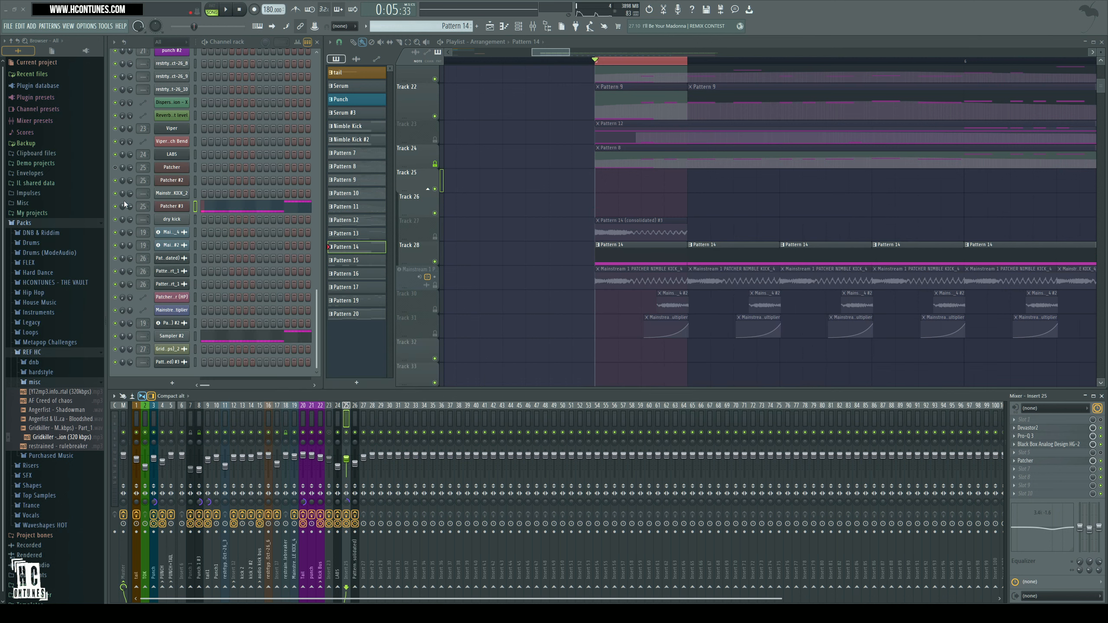
# - Open the Sampler #2 channel with the ride sample and play it together with the kick
pyautogui.click(173, 336)
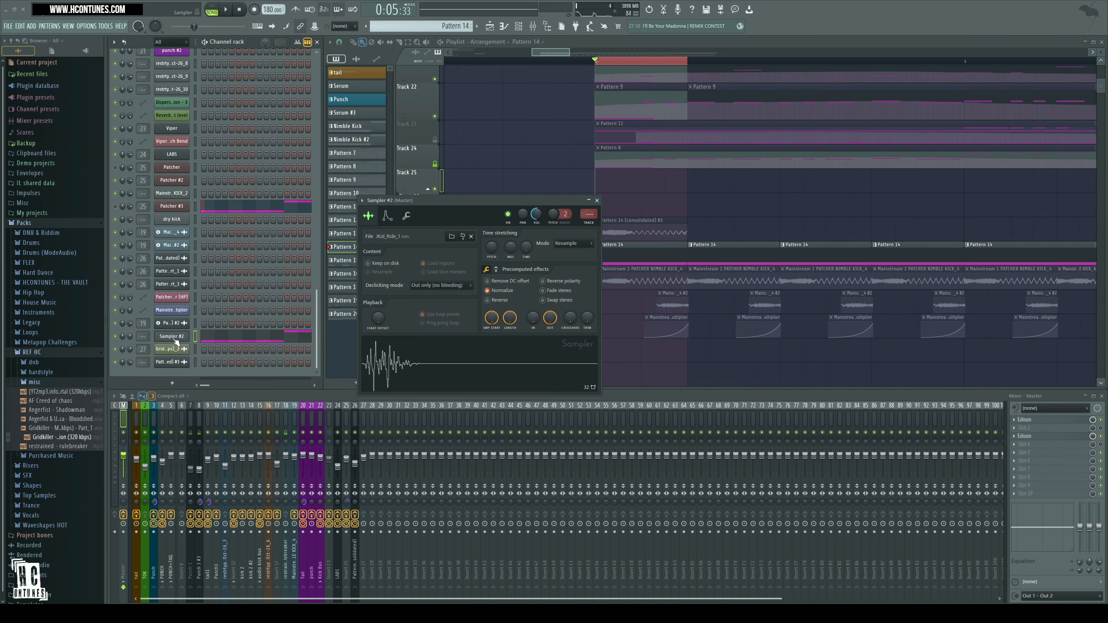
pyautogui.press('space')
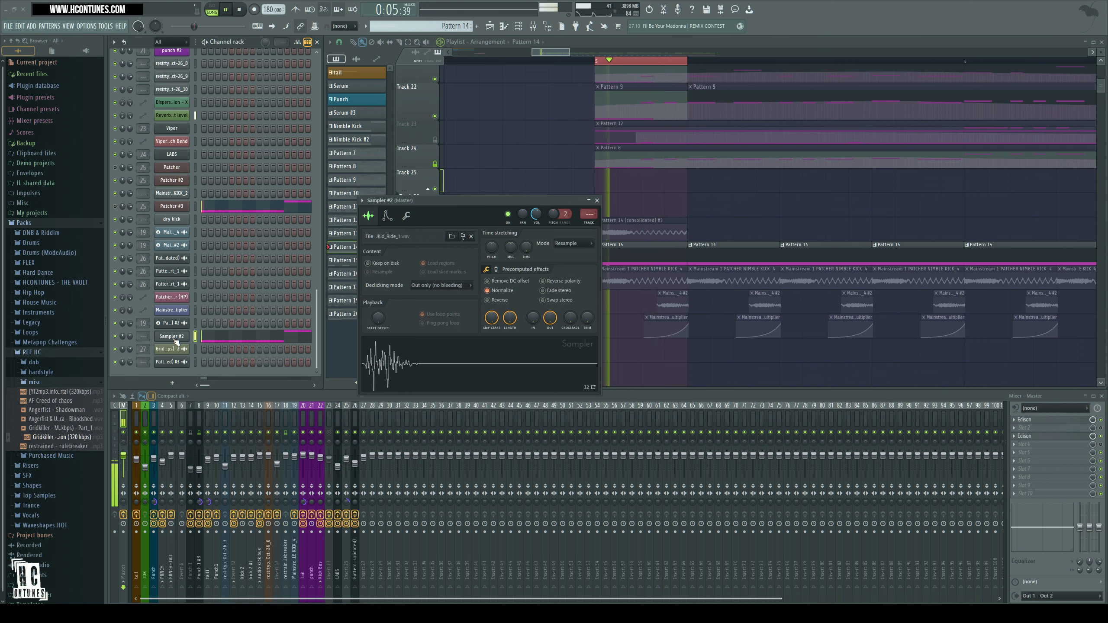
pyautogui.press('space')
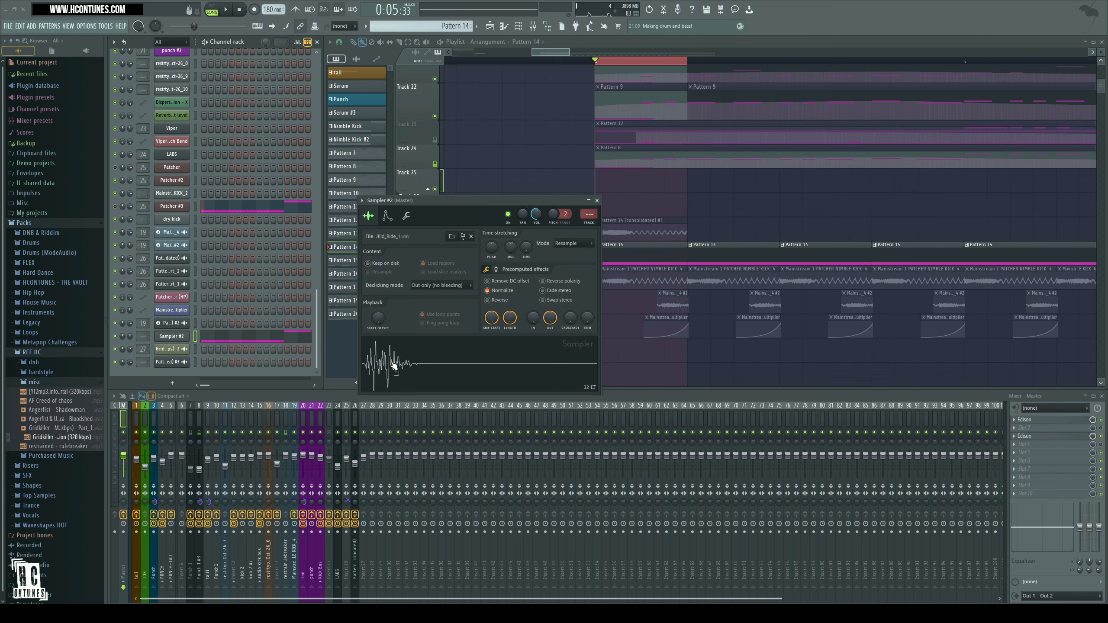
# - Adjust the sample start of Sampler #2 to trim the ride's initial transient, audition the sample, and close the channel window
pyautogui.moveTo(492, 318); pyautogui.dragTo(492, 371)
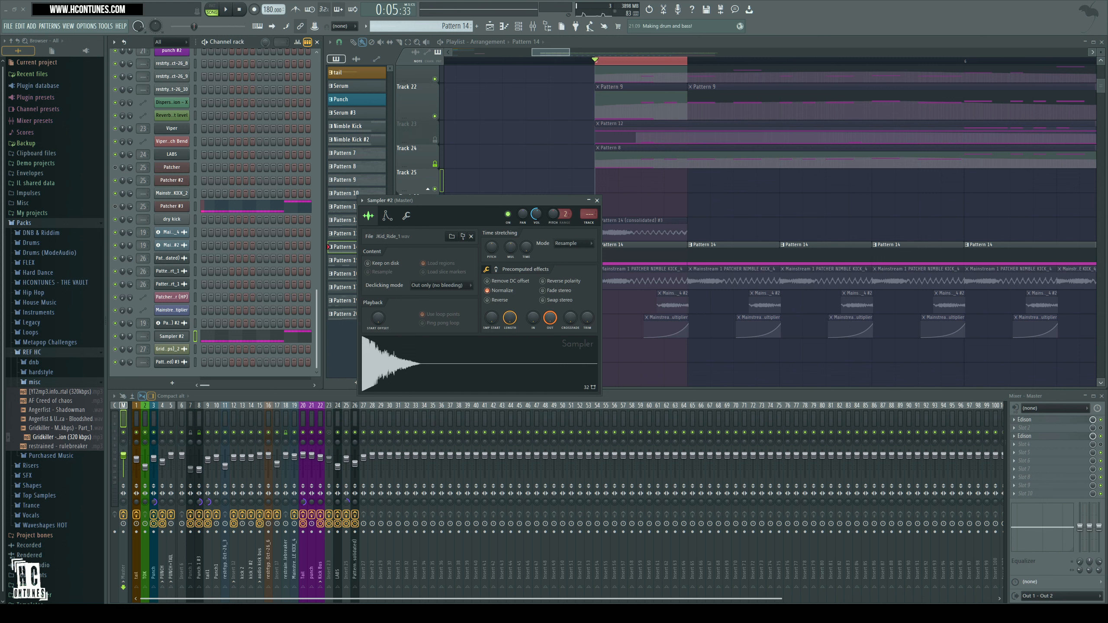
pyautogui.moveTo(492, 319); pyautogui.dragTo(492, 261)
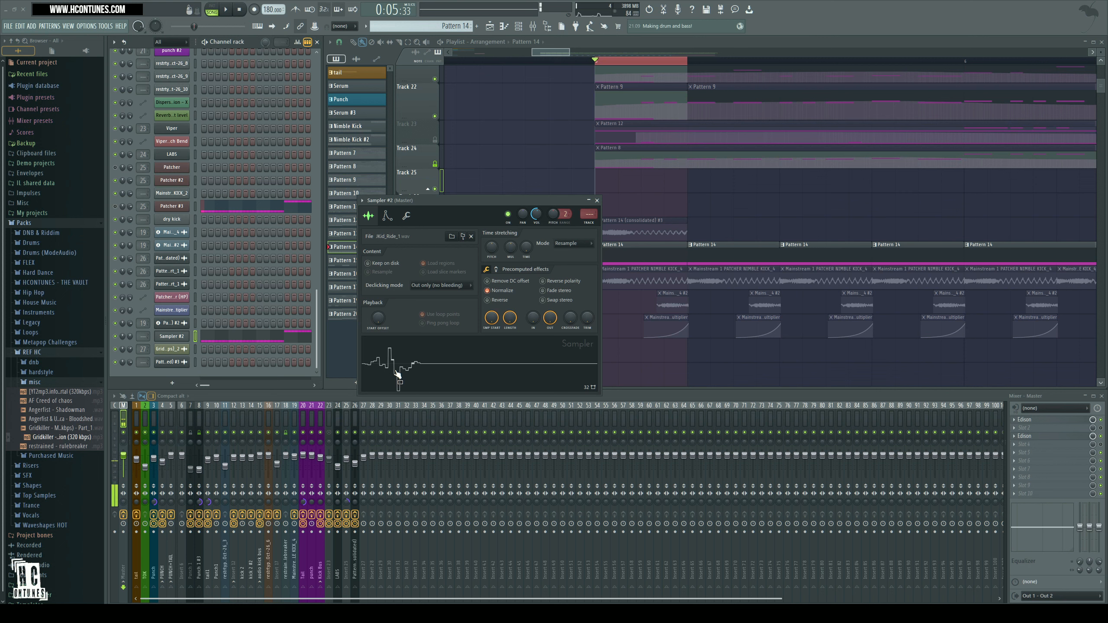
pyautogui.moveTo(492, 319); pyautogui.dragTo(493, 327)
pyautogui.click(412, 385)
pyautogui.click(417, 373)
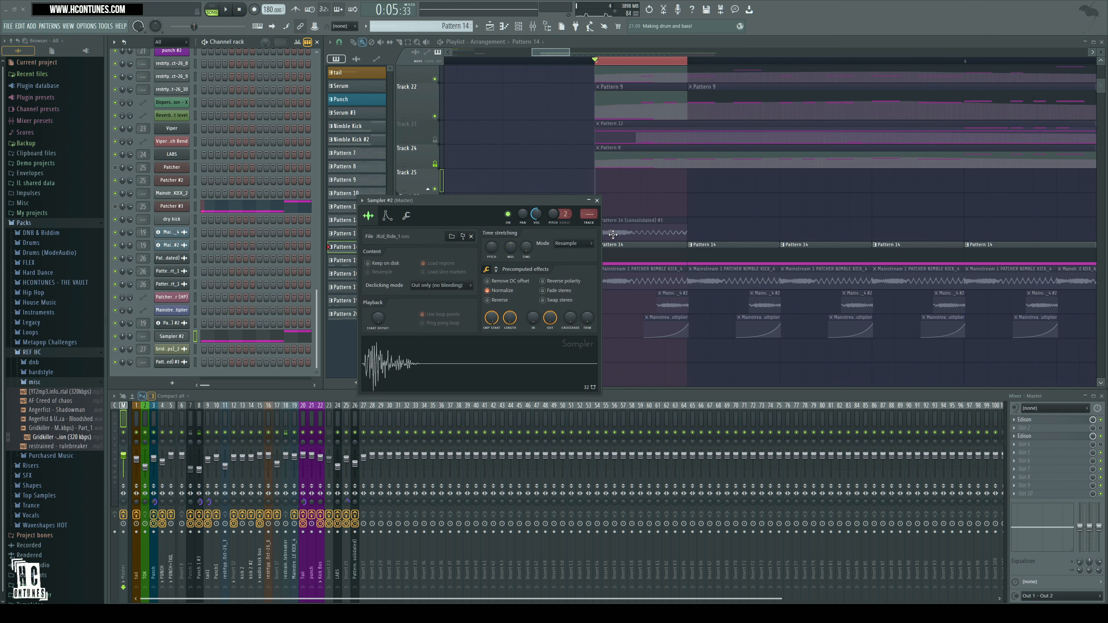
pyautogui.click(597, 200)
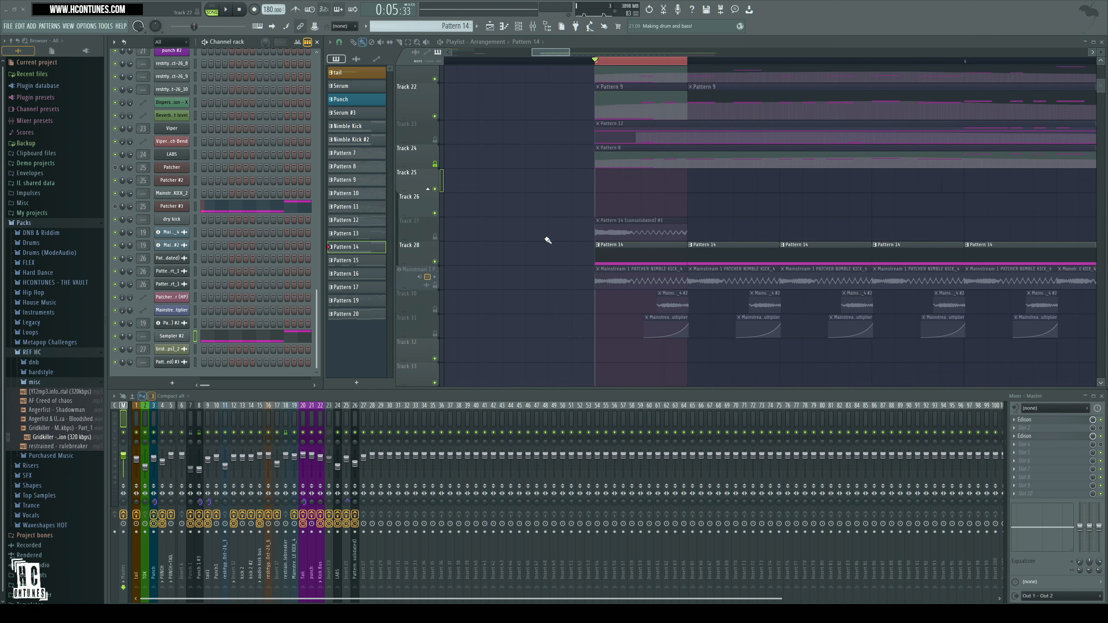
# - Open the Patcher #3 channel, examine how its kick layers and effects are routed, and close its window
pyautogui.press('space')
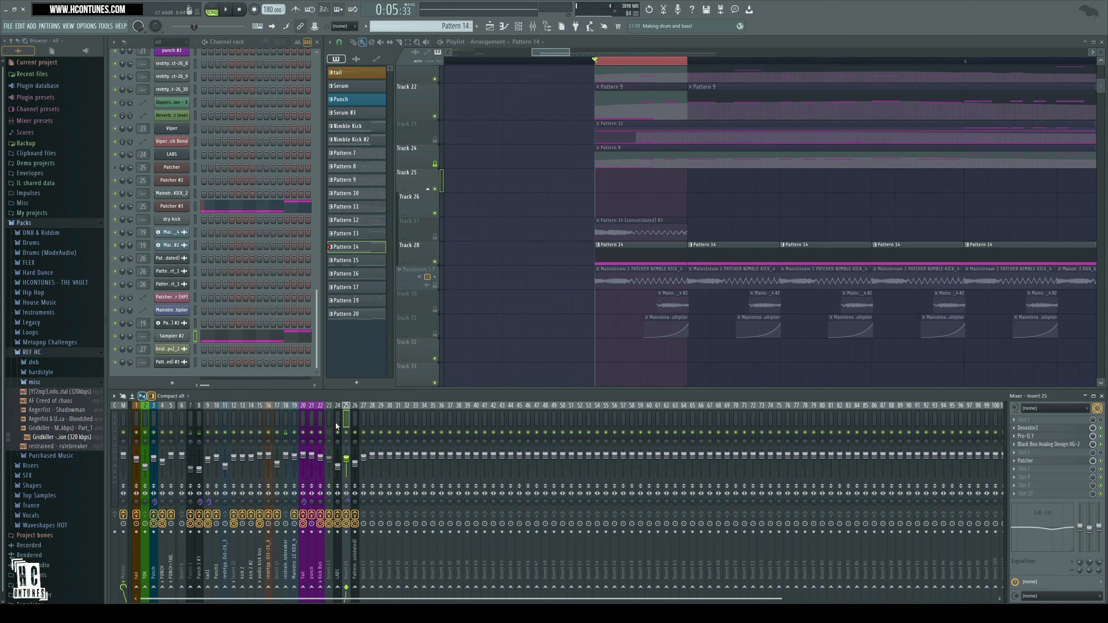
pyautogui.scroll(5, 470, 314)
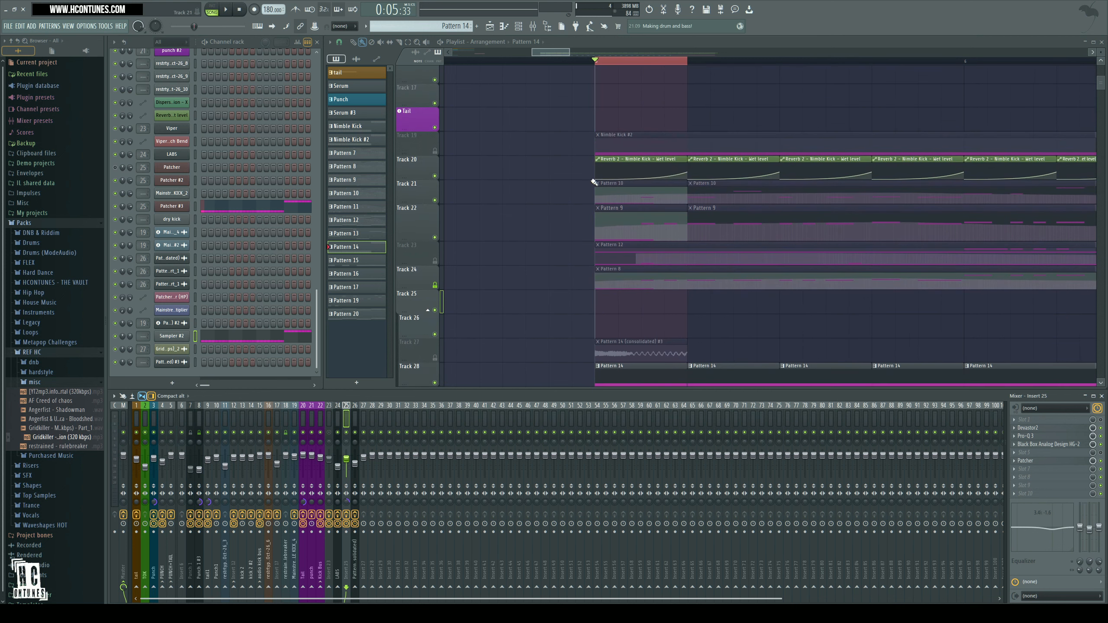
pyautogui.scroll(-7, 552, 342)
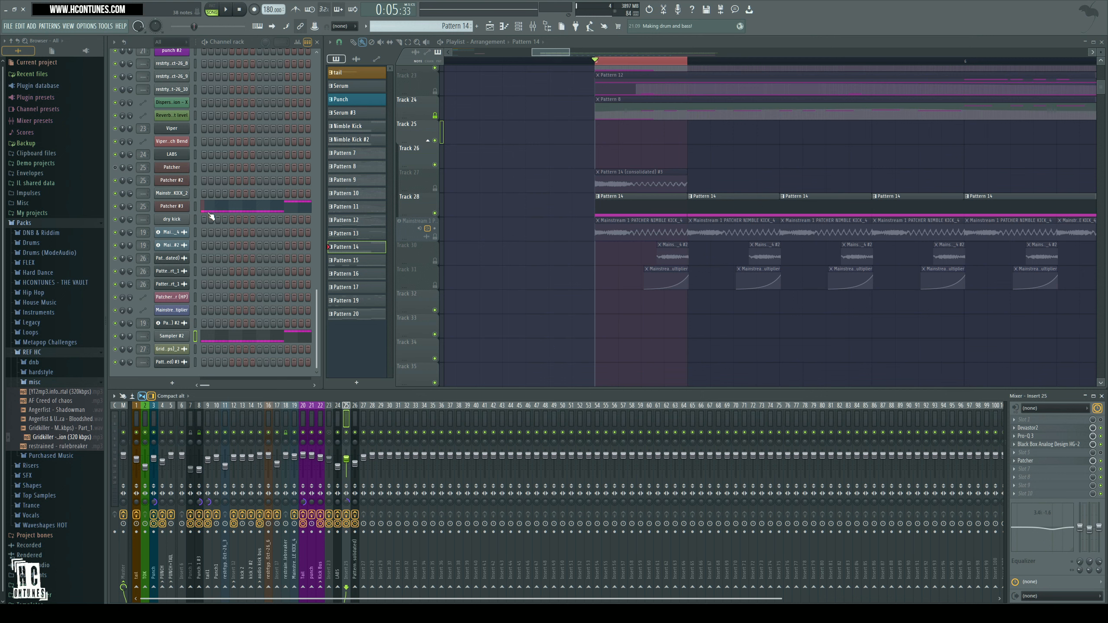
pyautogui.click(174, 206)
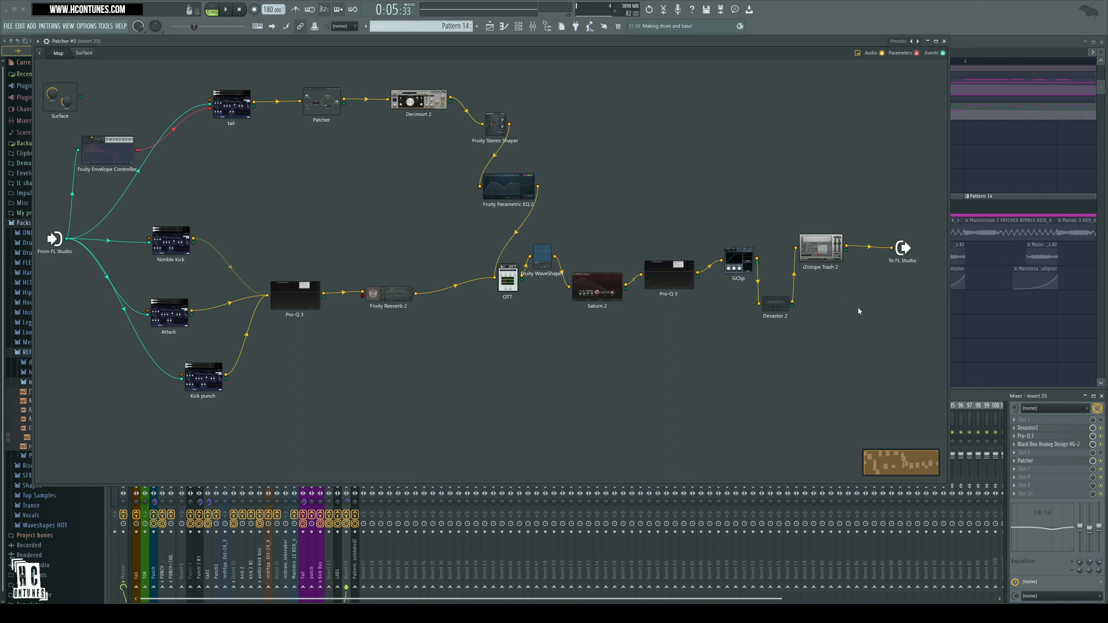
pyautogui.click(944, 41)
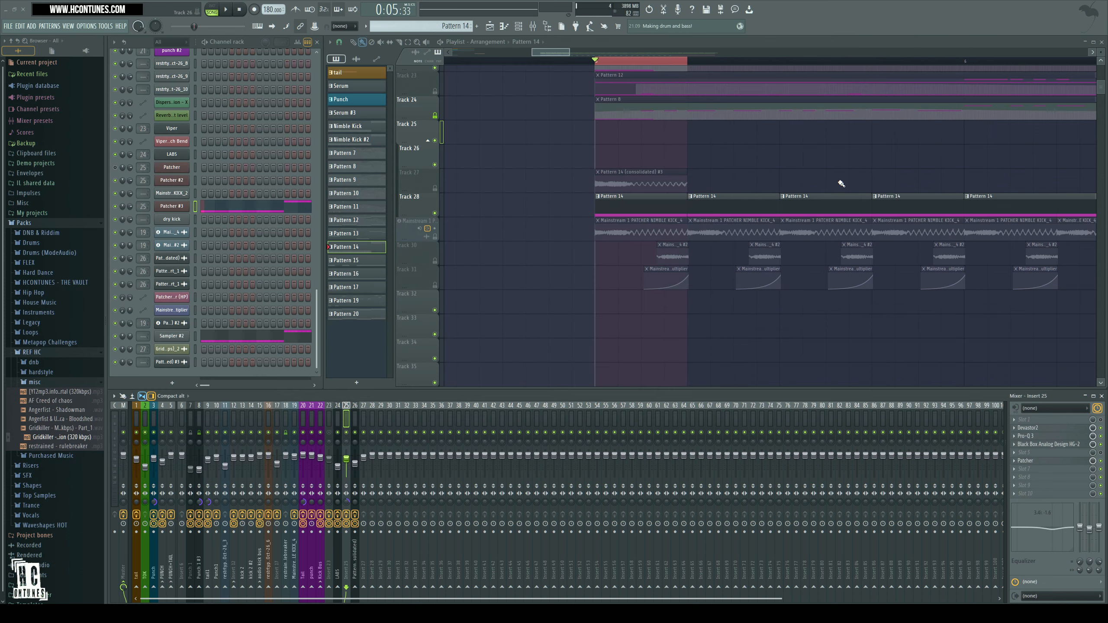
# - Examine the routing map of the Patcher effect on Insert 25, close it, and briefly open and close HG-2
pyautogui.click(1047, 462)
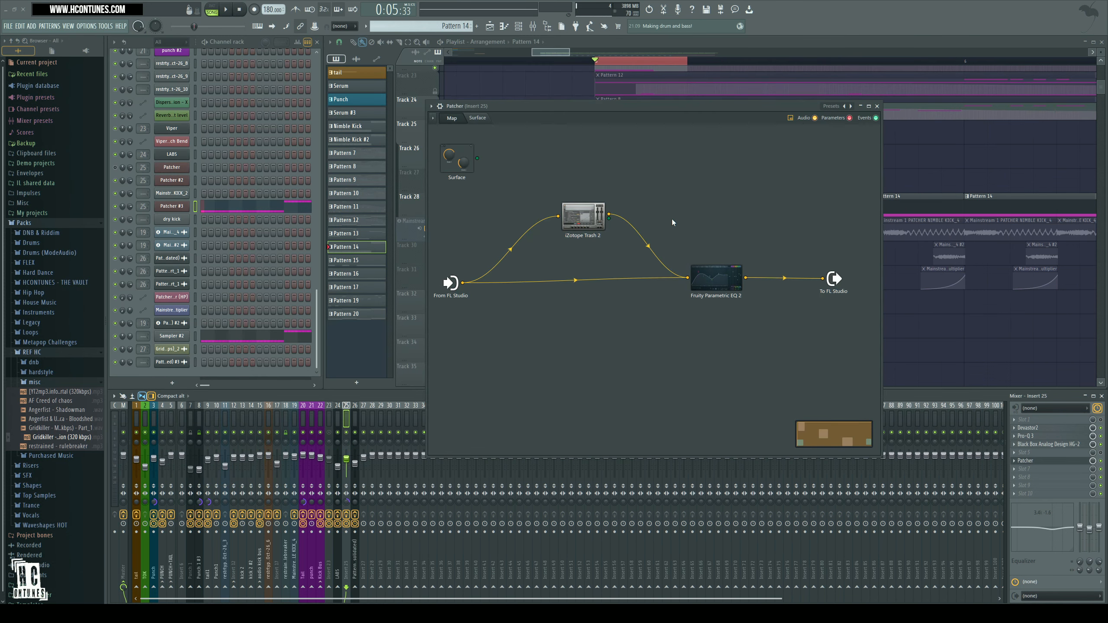
pyautogui.click(1037, 462)
pyautogui.click(1060, 444)
pyautogui.click(1061, 443)
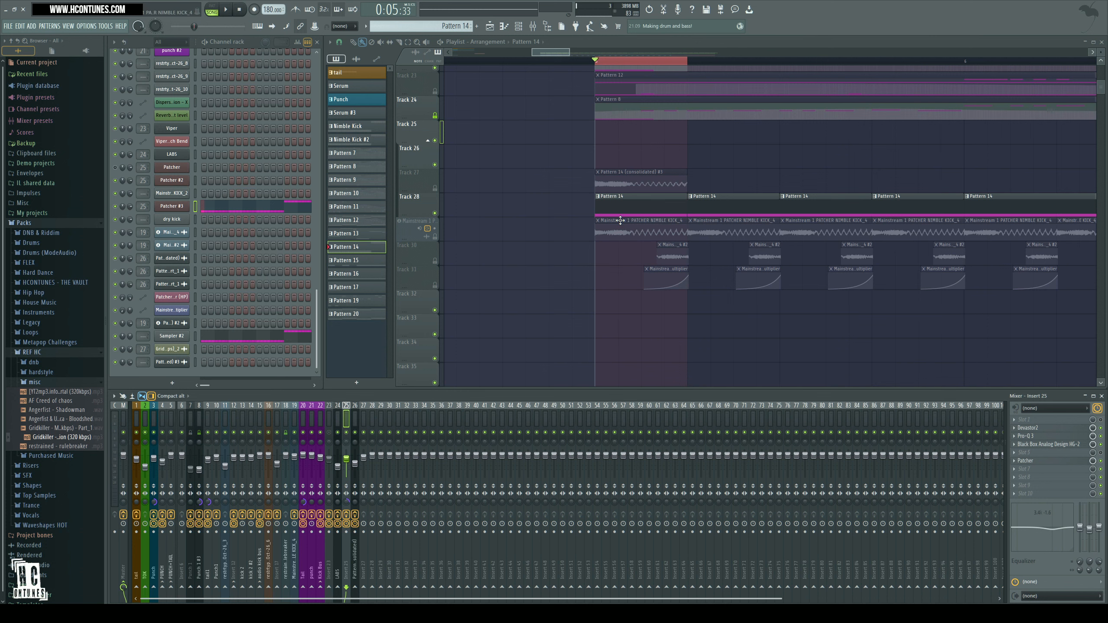
# - Review the Patcher #3 channel's map once more alongside the Insert 25 Patcher effect's map, closing each window after viewing
pyautogui.click(180, 206)
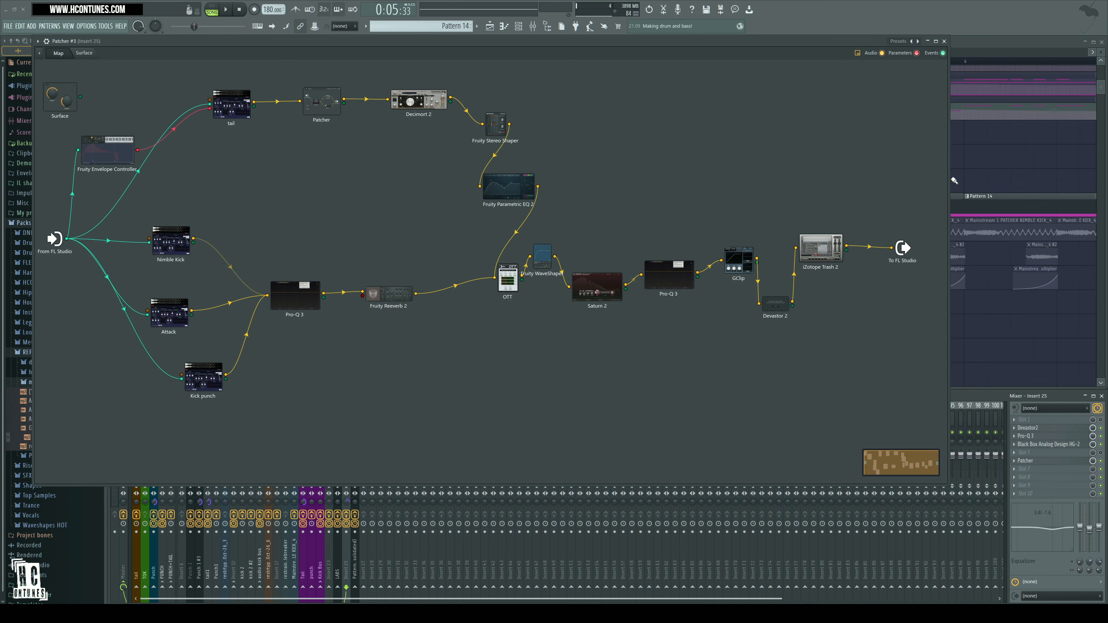
pyautogui.click(944, 41)
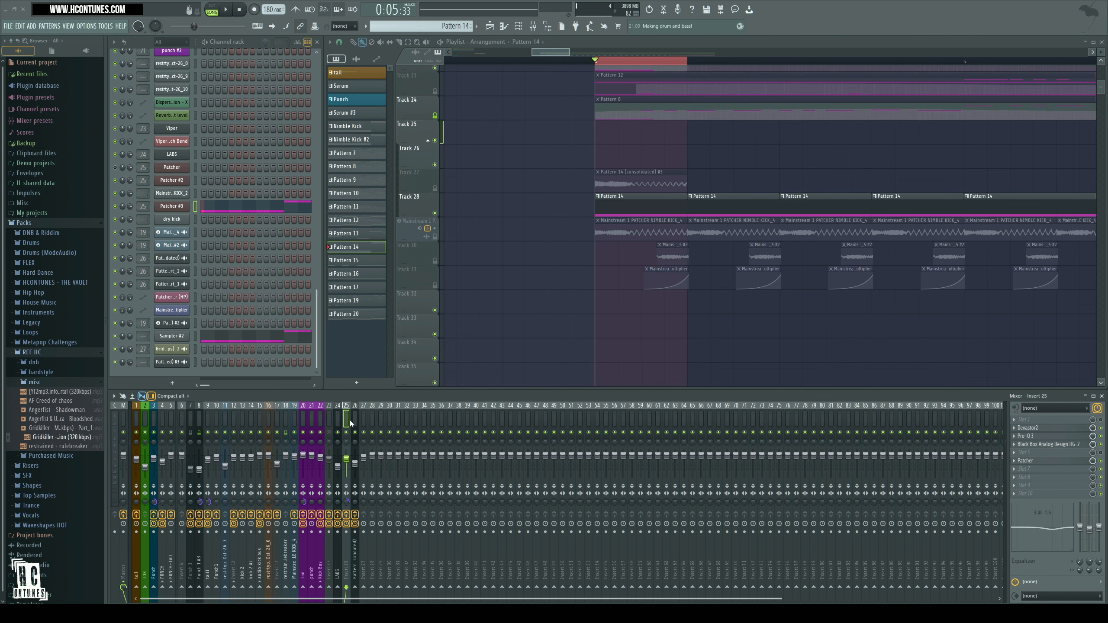
pyautogui.click(1040, 462)
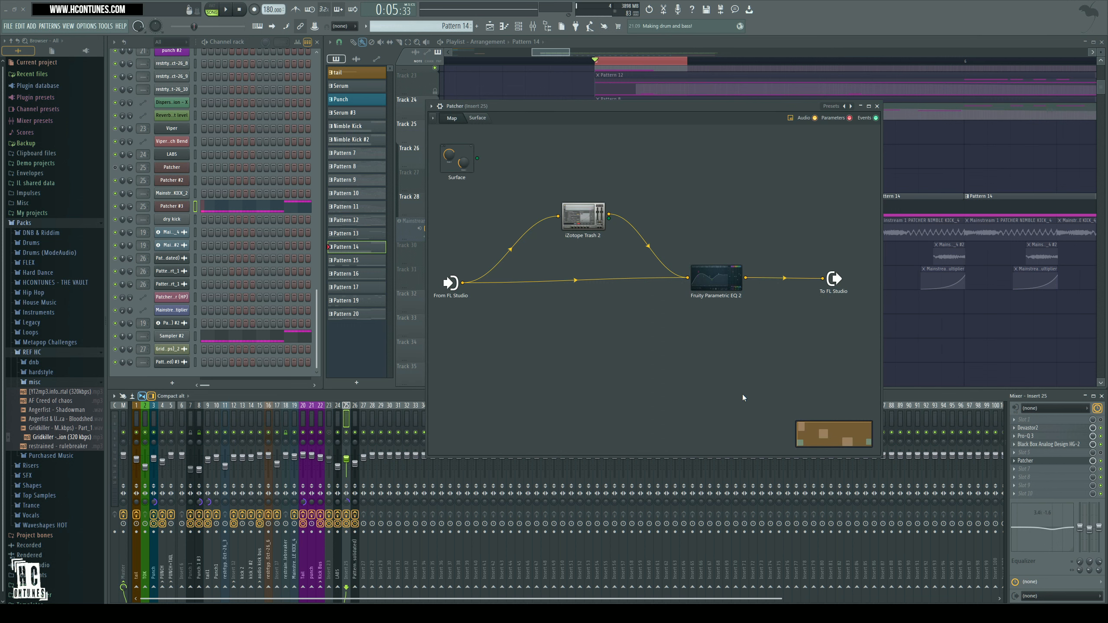
pyautogui.press('Escape')
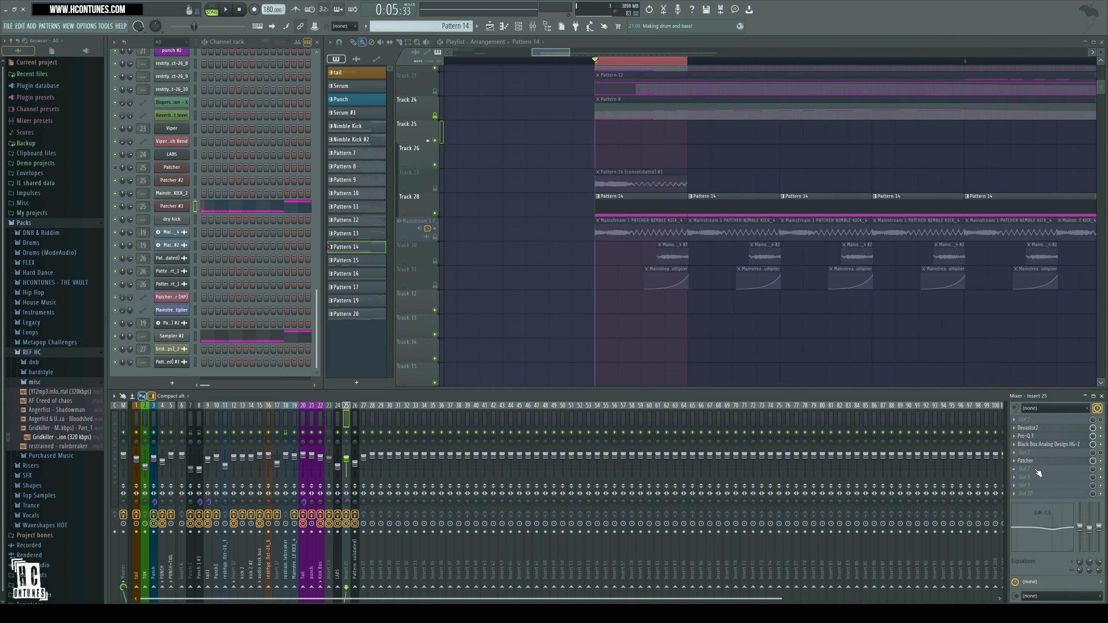